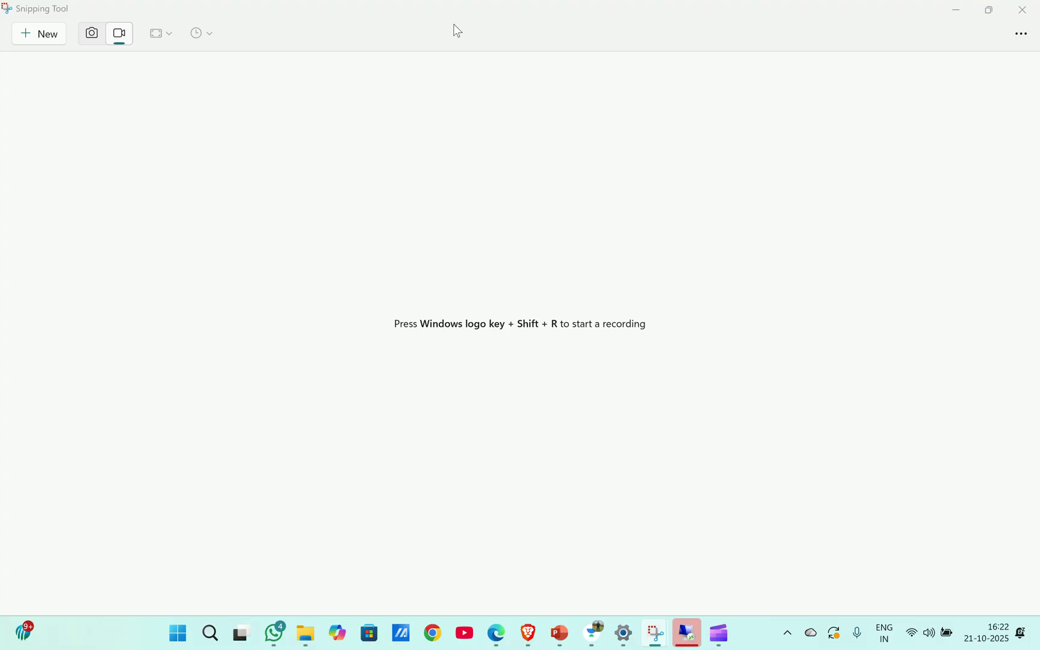
- Start Remote Desktop Connection to 10.0.26.161 and accept the untrusted certificate warning
left_click(956, 10)
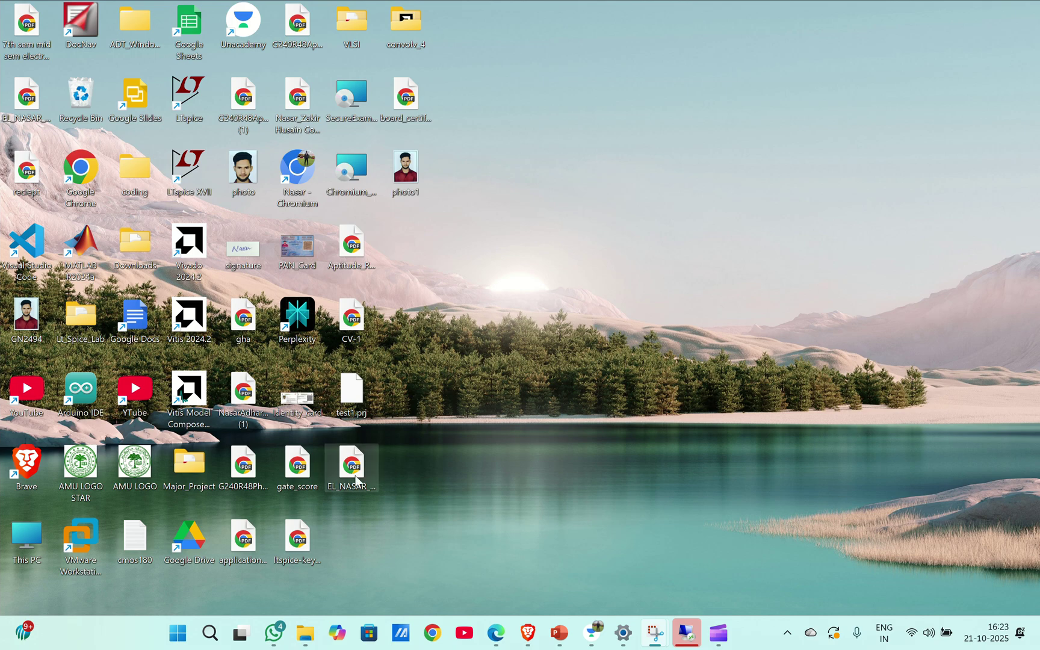
left_click(210, 641)
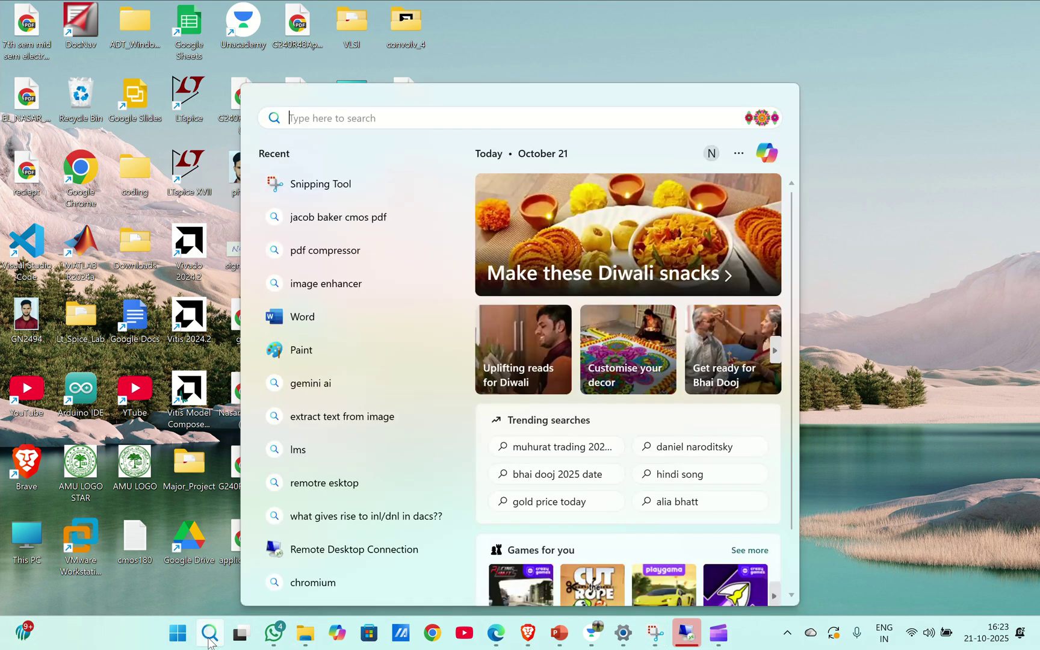
left_click(339, 549)
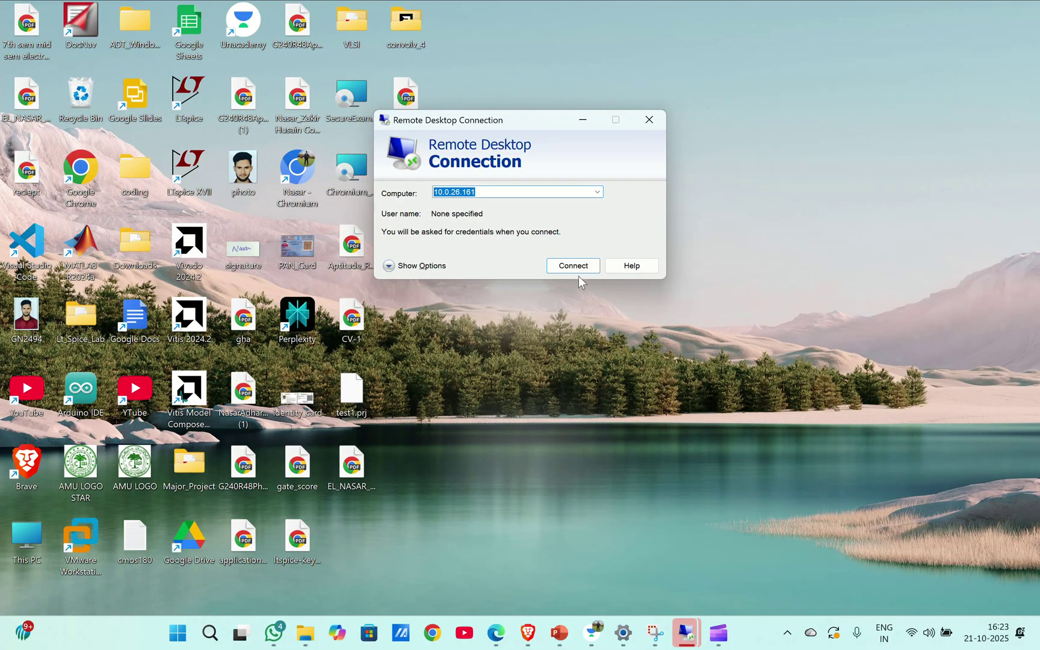
left_click(576, 269)
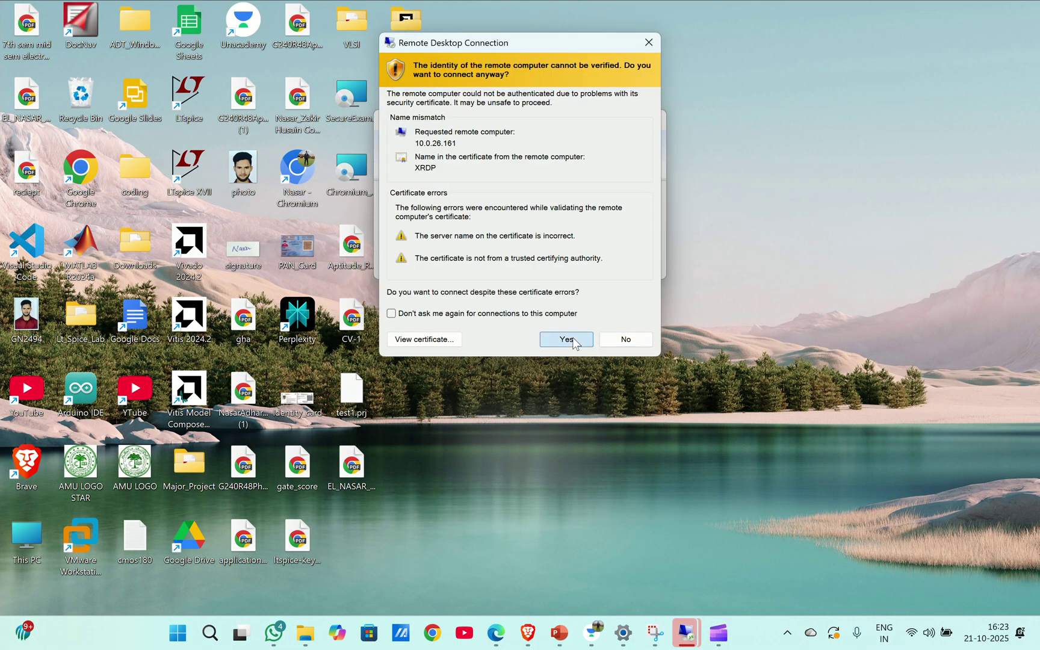
left_click(571, 340)
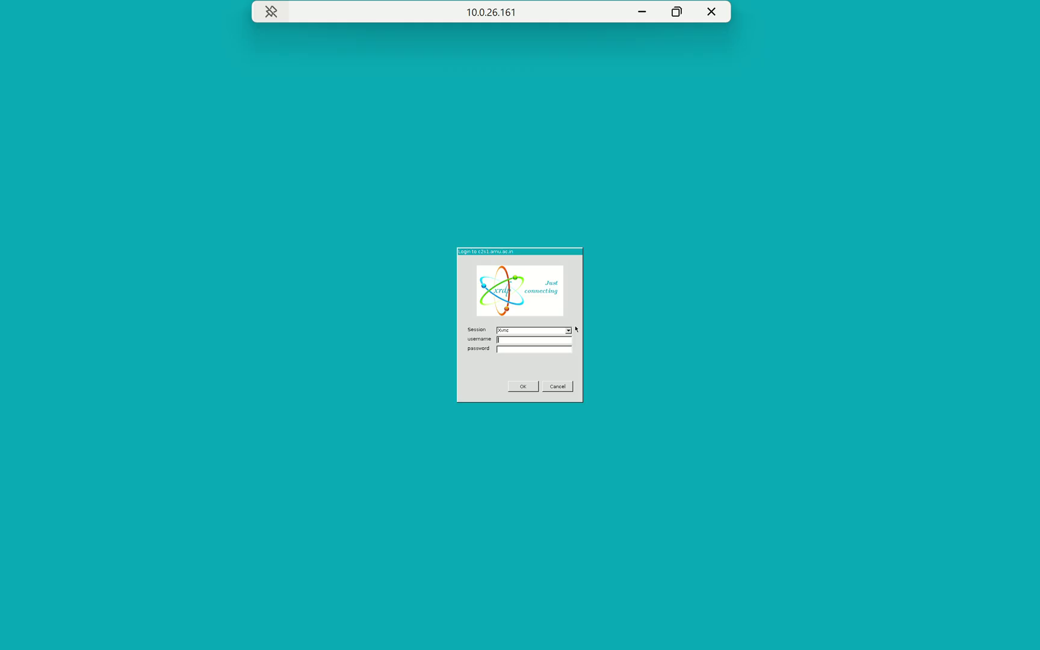
- Log in to the xrdp screen with the account's username and password
type("nasar22elb244")
left_click(528, 351)
type("********")
key("Return")
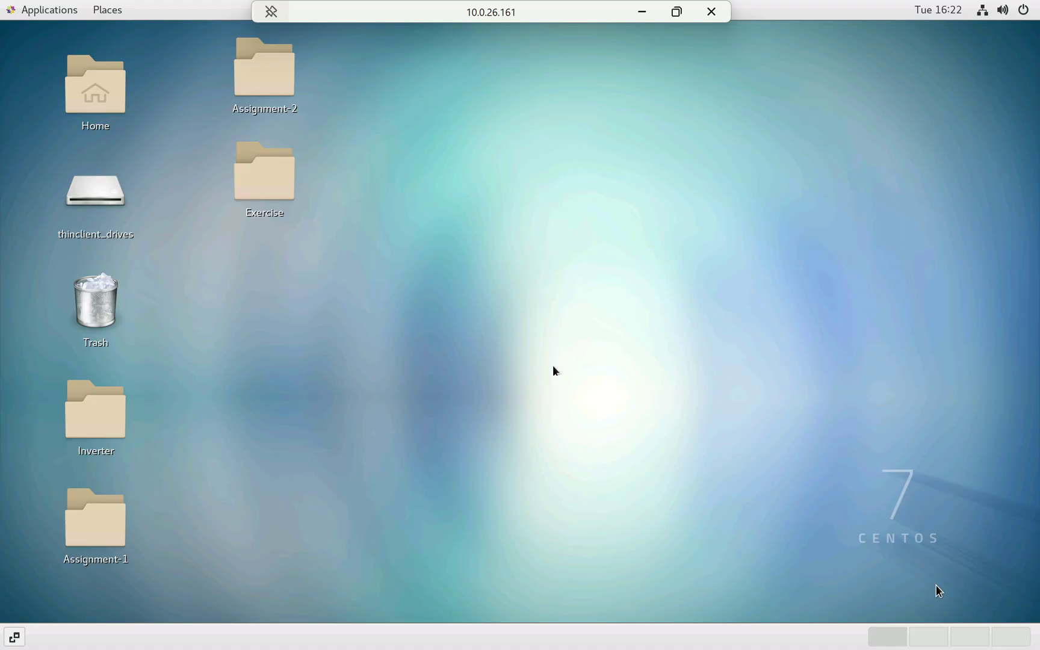
right_click(460, 152)
left_click(488, 154)
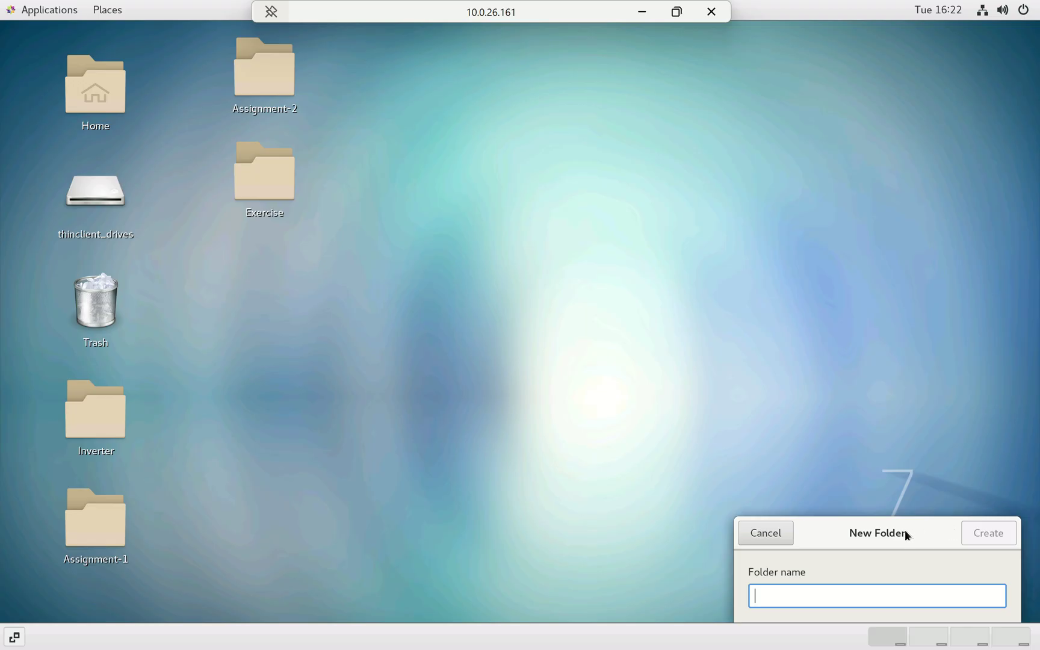
left_click(766, 533)
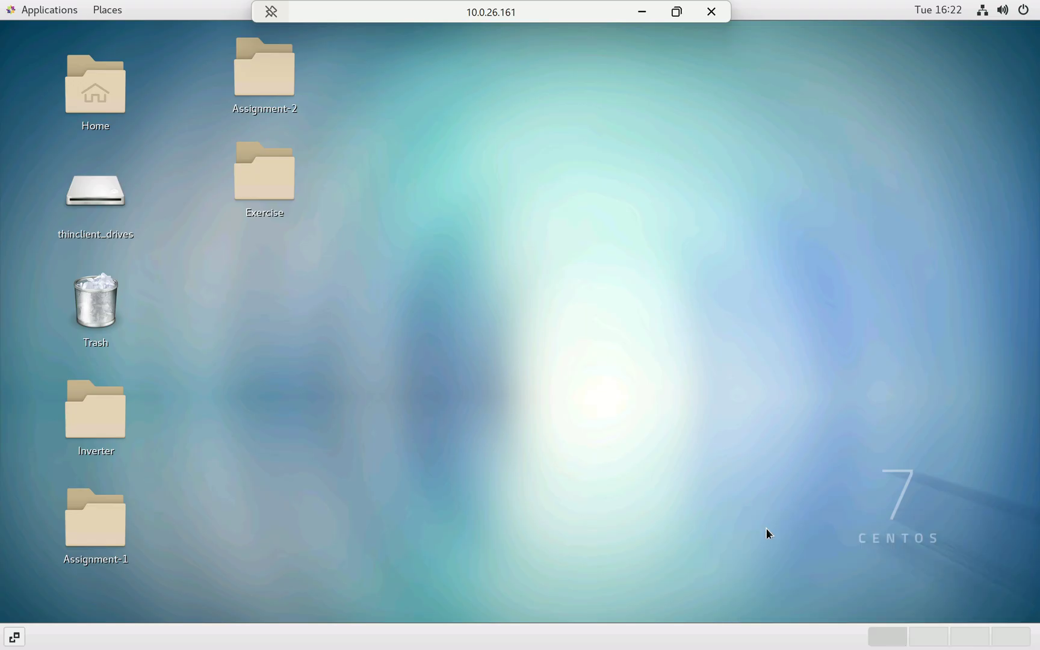
left_click(280, 58)
- Open a terminal inside the Assignment-2 folder
double_click(281, 60)
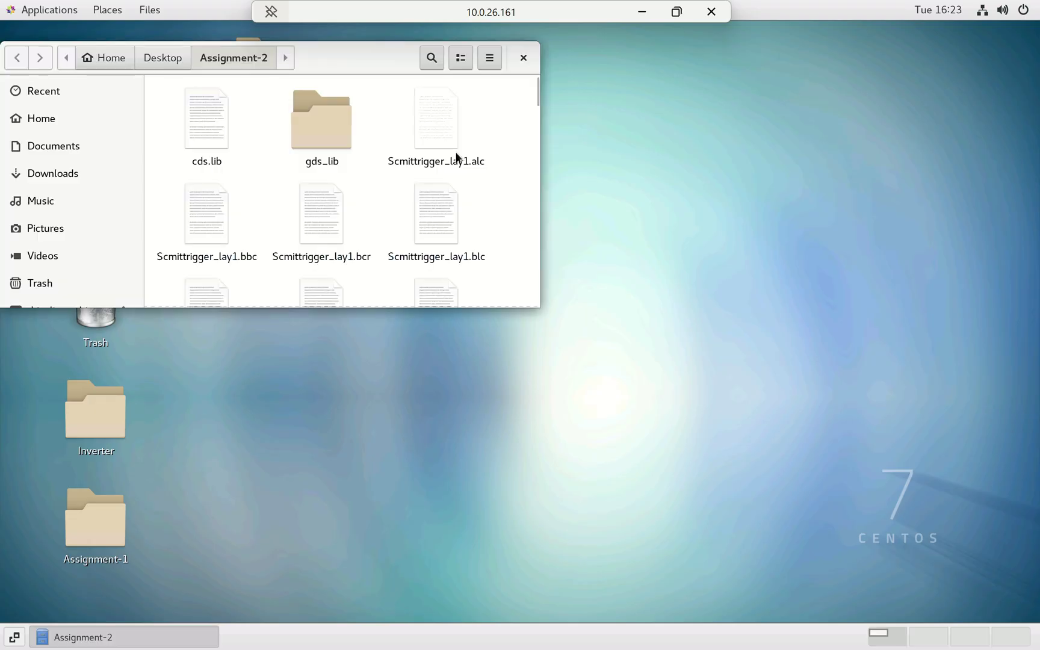
scroll(470, 155, "down", 3)
right_click(484, 154)
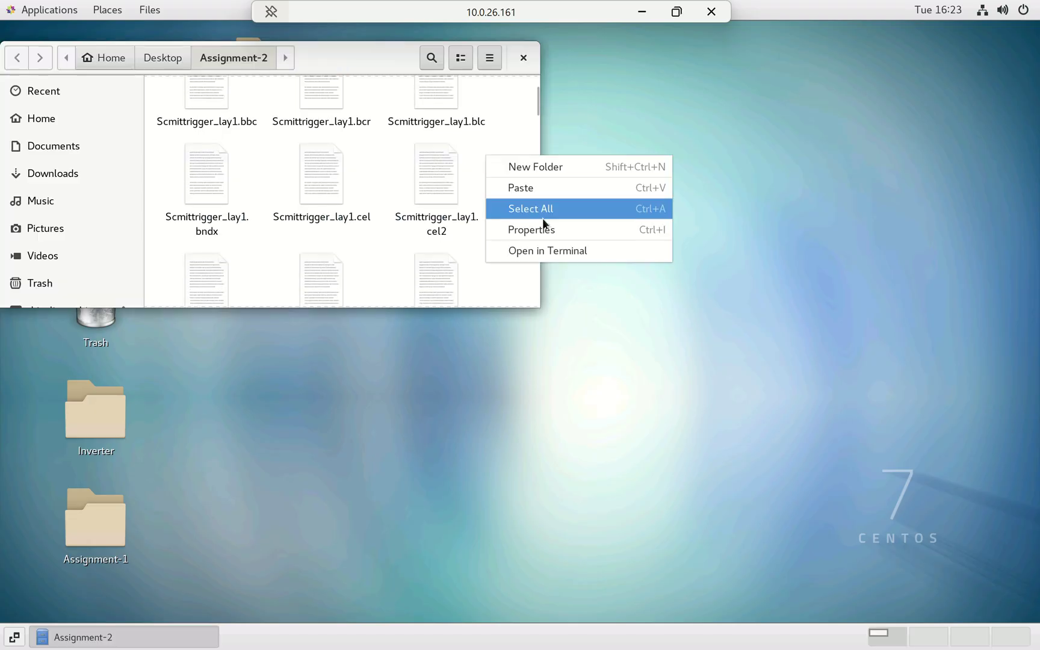
left_click(566, 251)
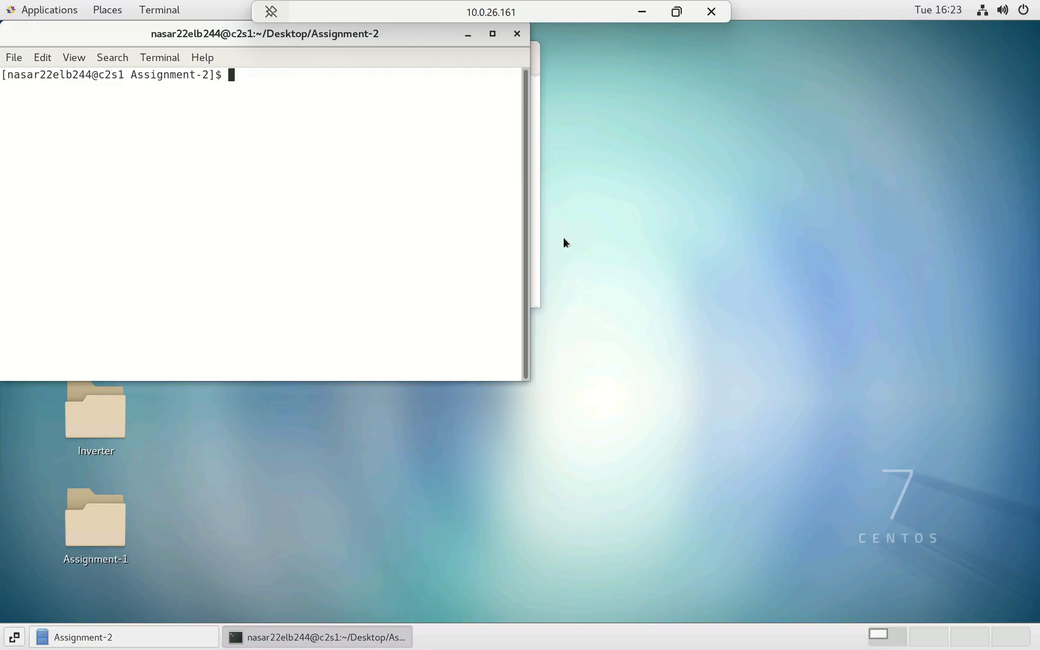
- Switch to csh, source the Cadence cshrc setup, and launch 'virtuoso &'
type("csh")
key("Return")
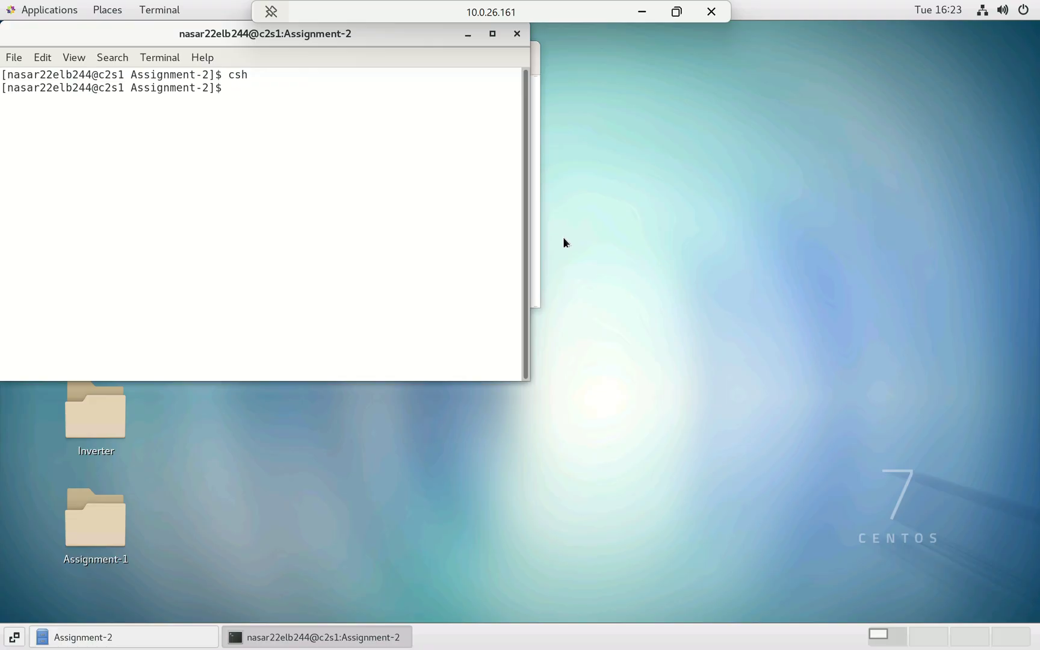
type("virtuoso &")
key("Up")
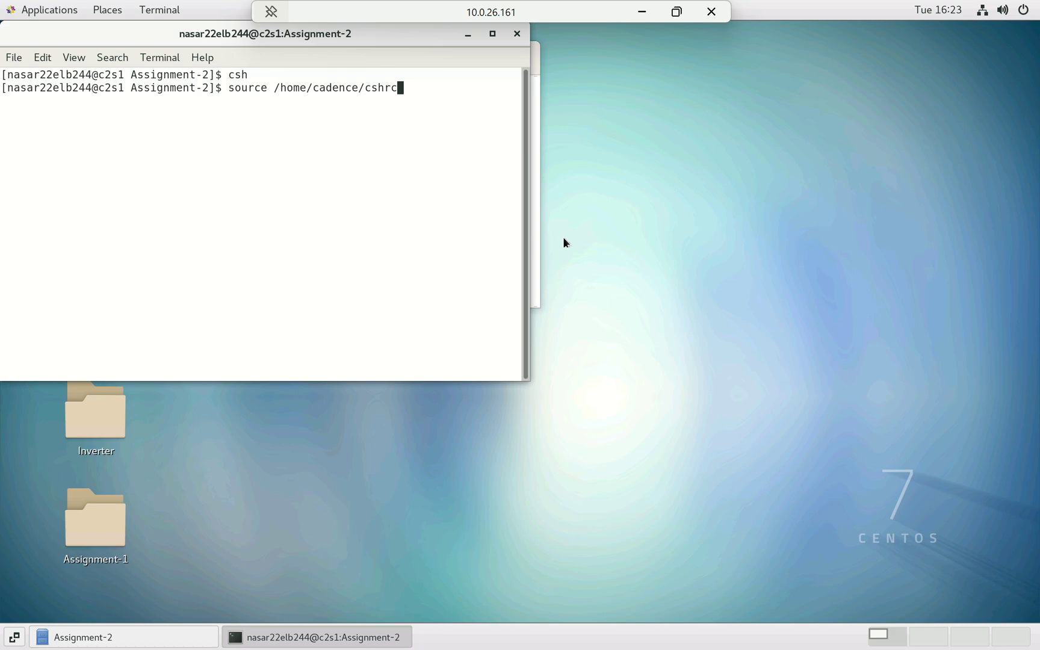
key("Return")
type("virtuoso &")
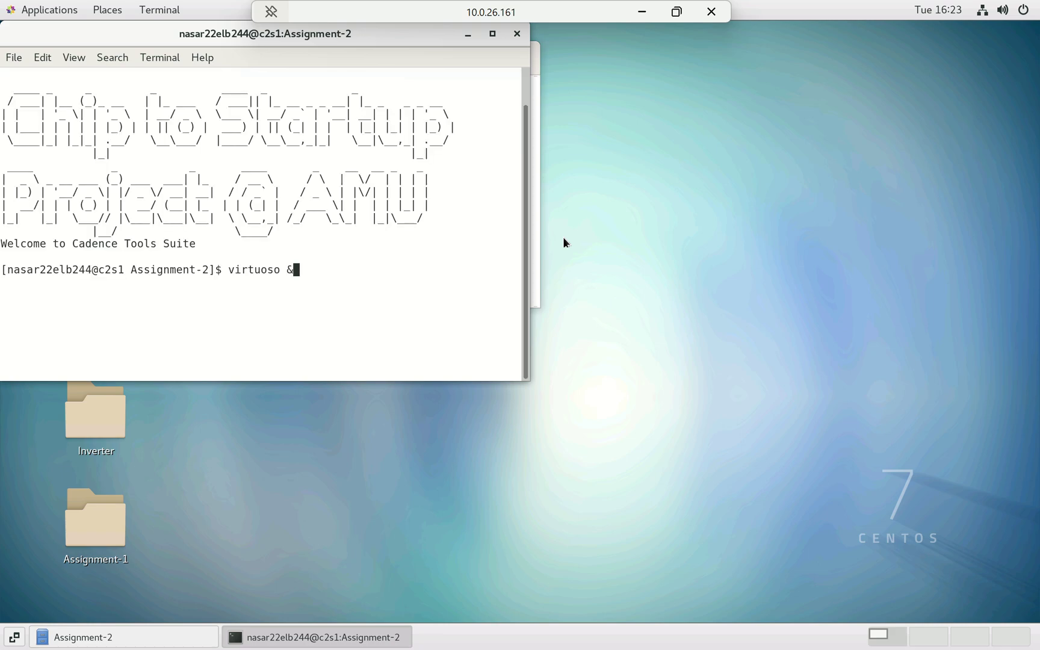
key("Return")
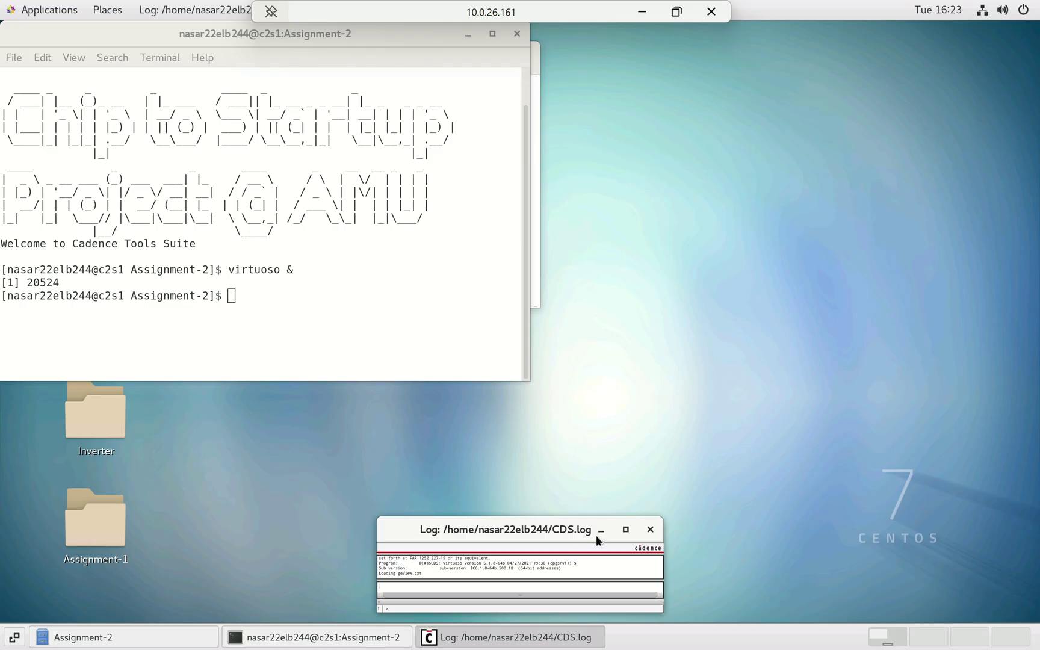
- Maximize the CIW, then try a new library attached to an existing technology library, and close the form
left_click(625, 529)
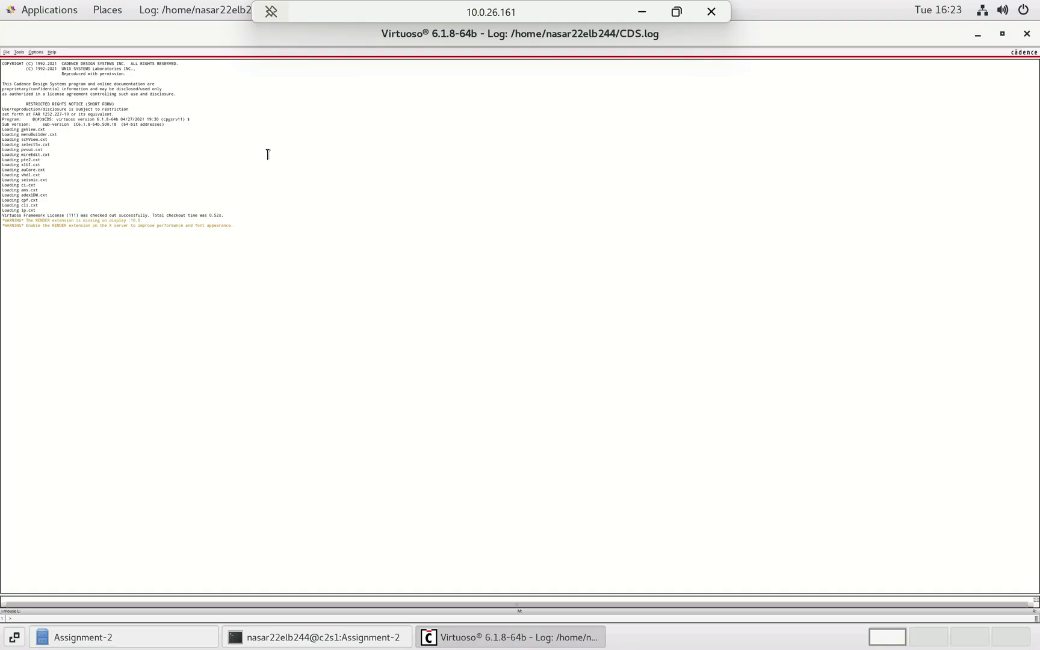
left_click(6, 53)
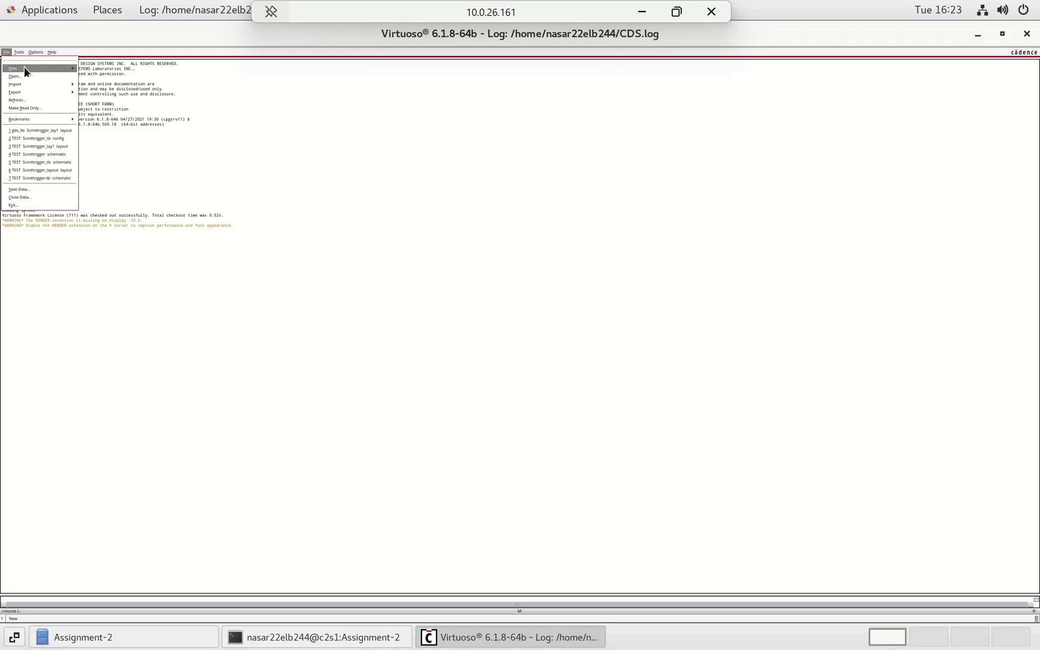
mouse_move(25, 70)
left_click(91, 78)
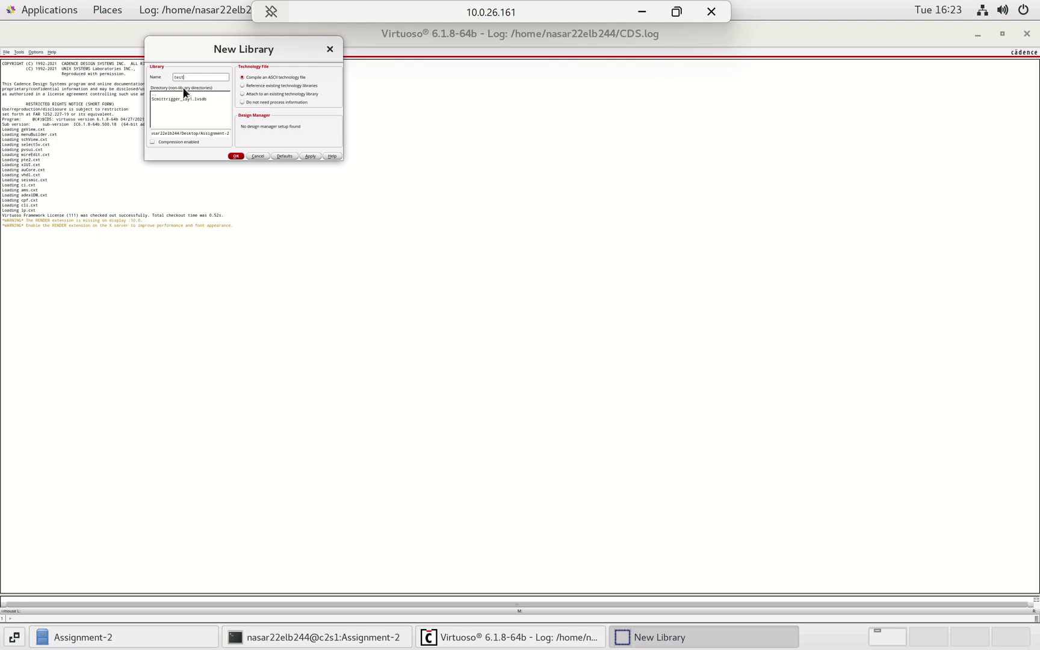
left_click(260, 93)
left_click(329, 49)
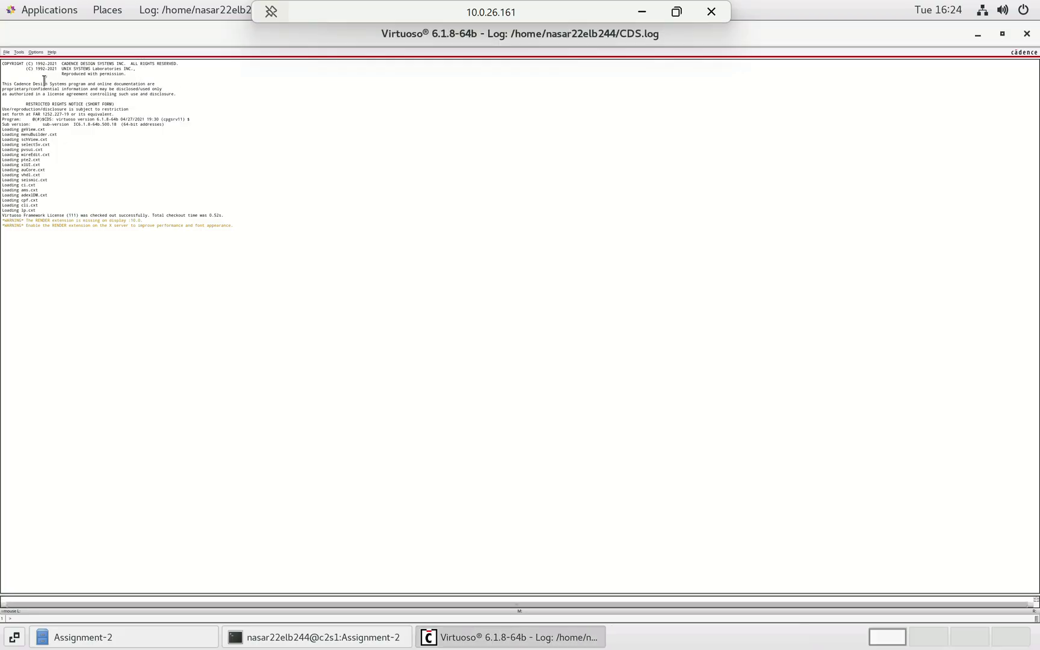
left_click(6, 52)
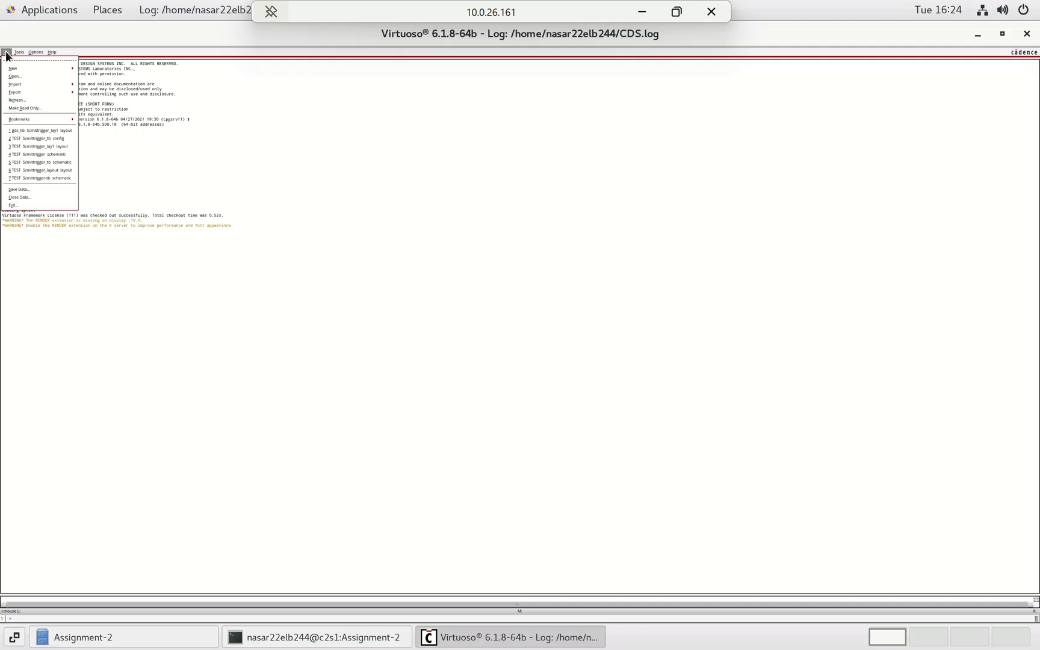
mouse_move(27, 68)
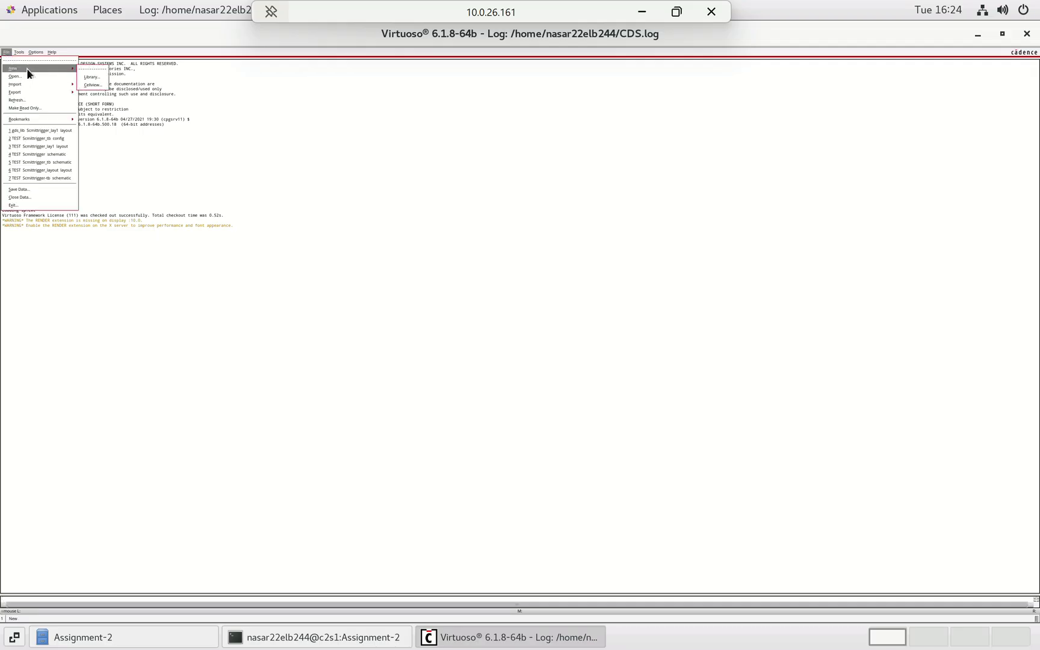
left_click(94, 84)
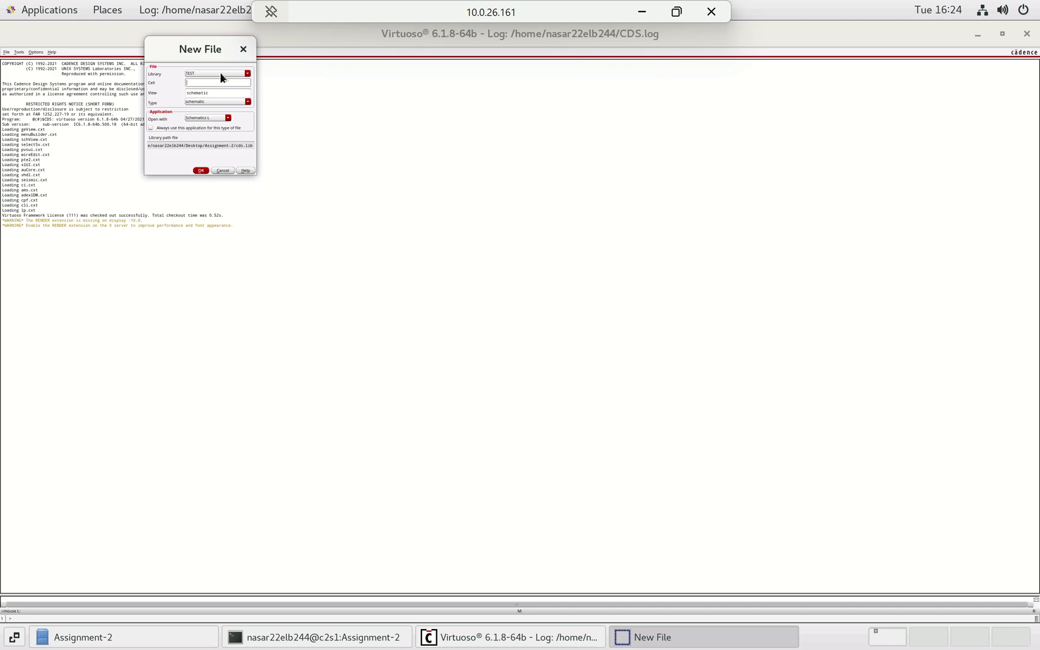
left_click(190, 84)
left_click(243, 49)
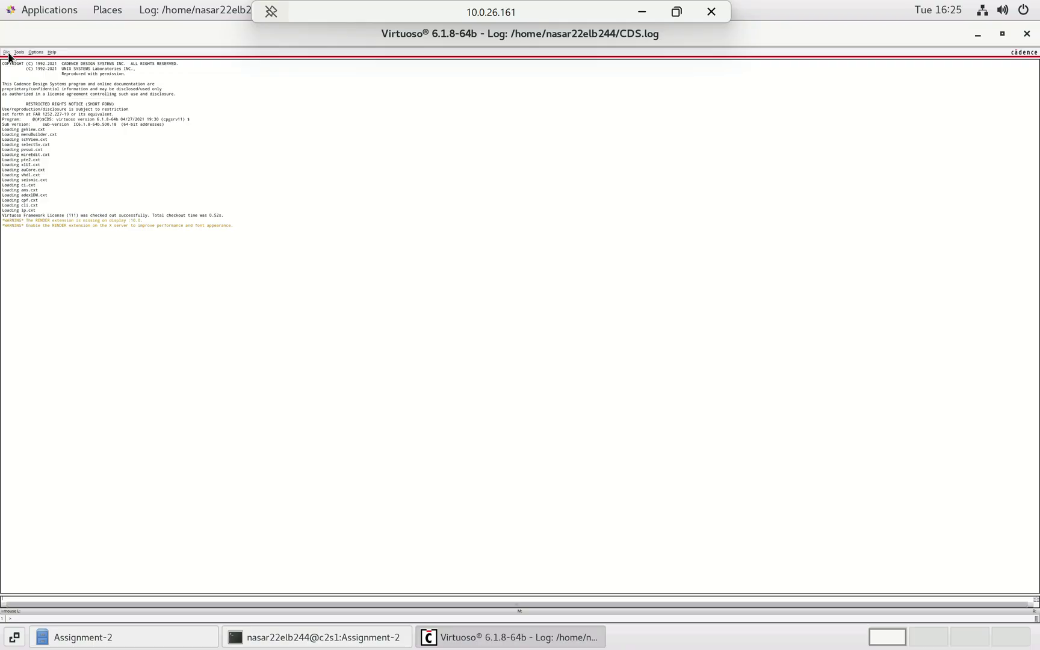
- Open TEST / Scmittrigger / schematic for editing, switching to the required license
left_click(7, 53)
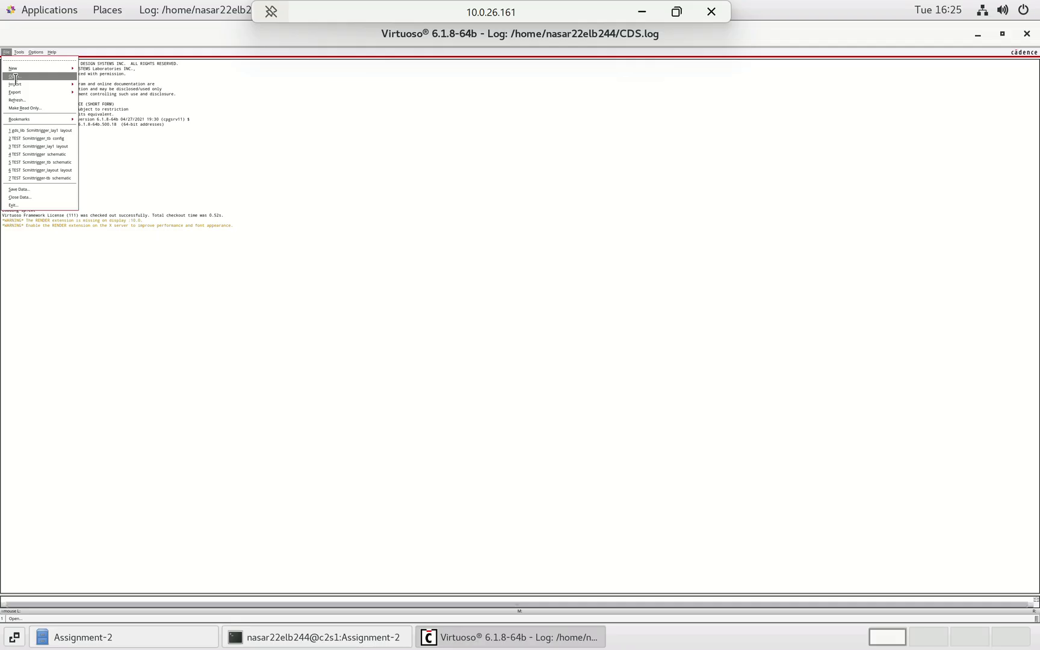
left_click(15, 76)
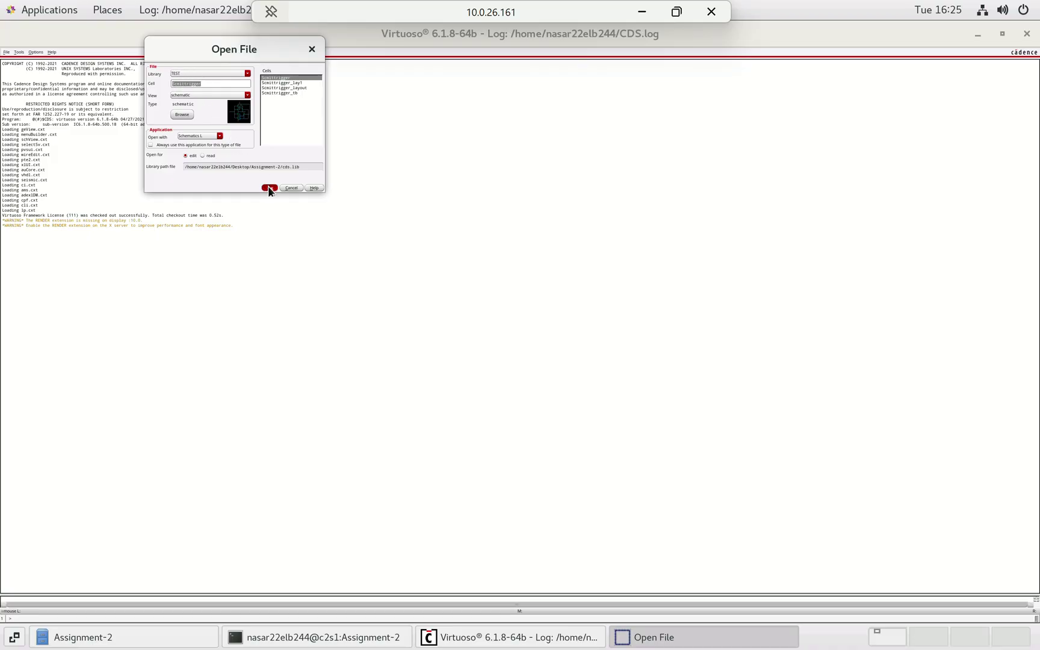
left_click(268, 188)
left_click(481, 314)
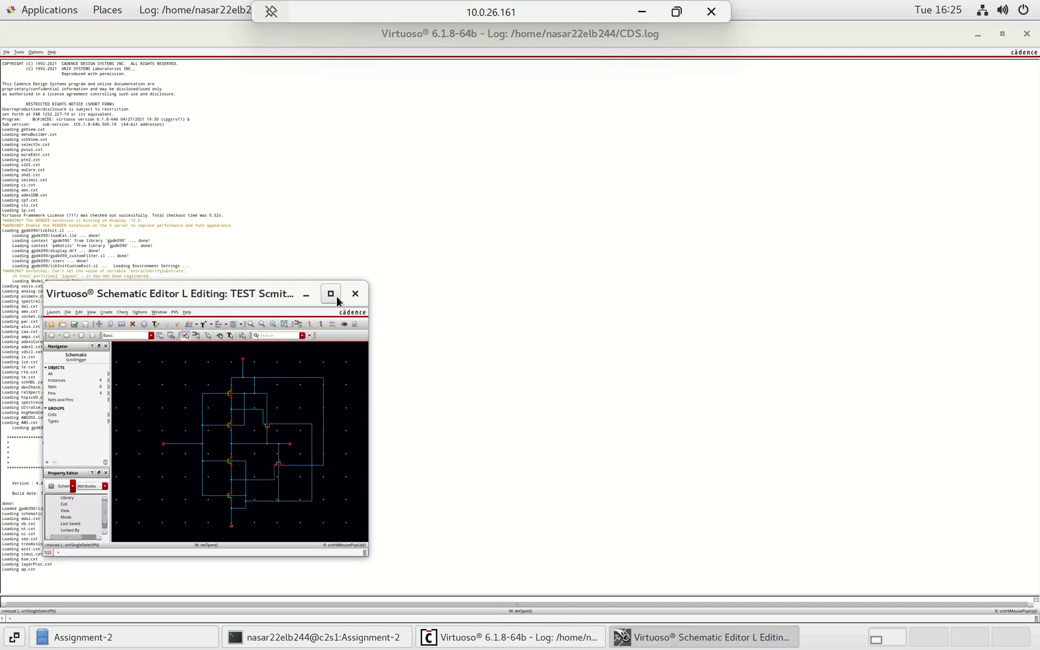
- Maximize the Scmittrigger schematic window and zoom to fit the six-transistor circuit
left_click(336, 296)
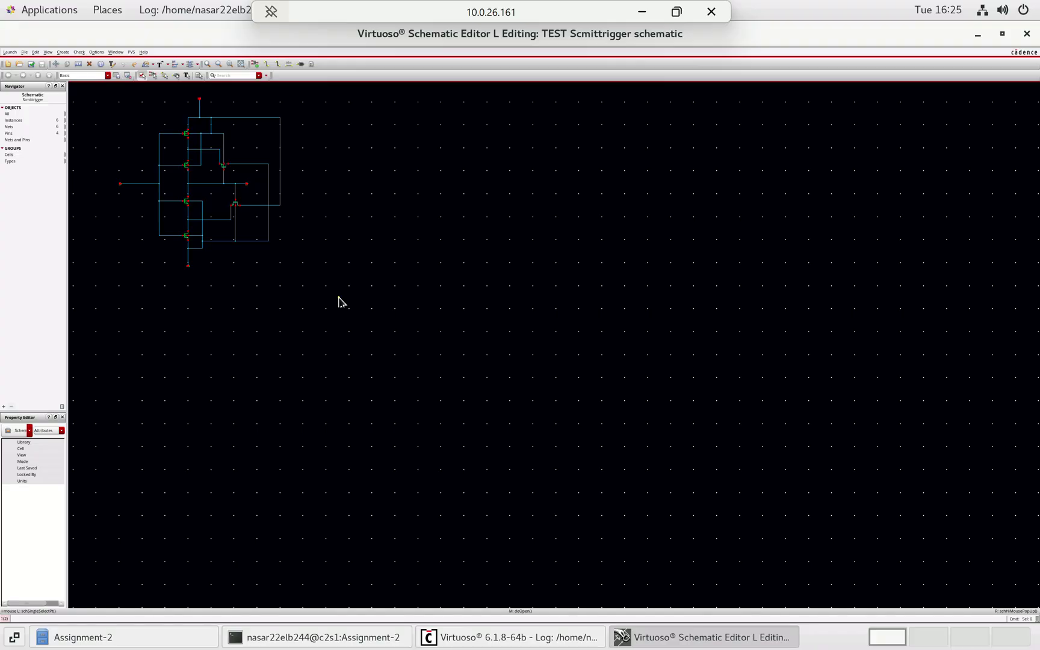
key("f")
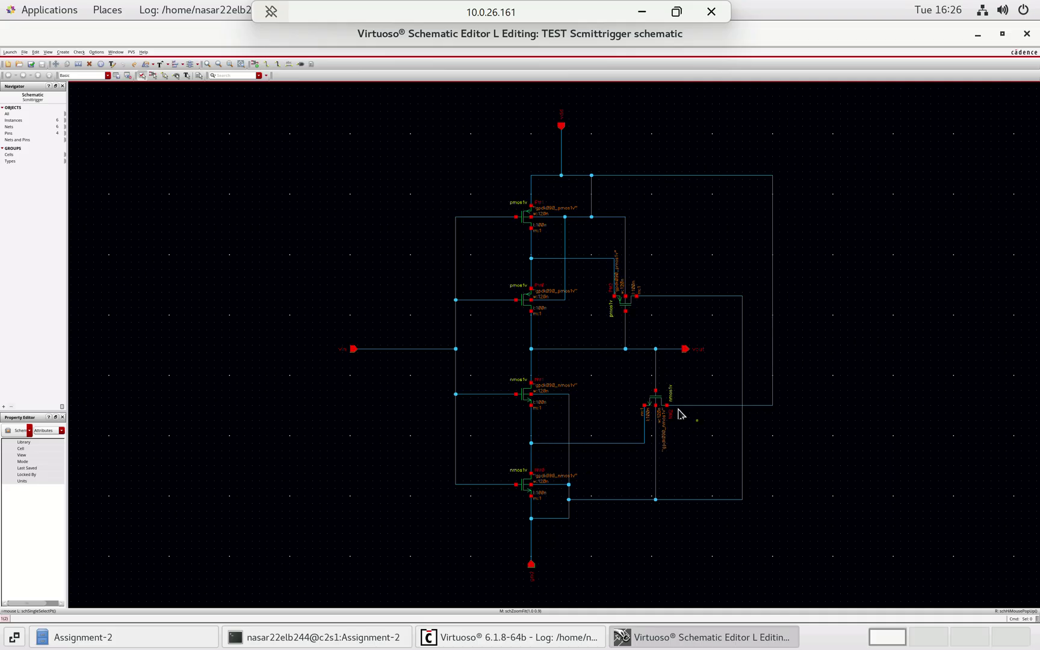
left_click(255, 64)
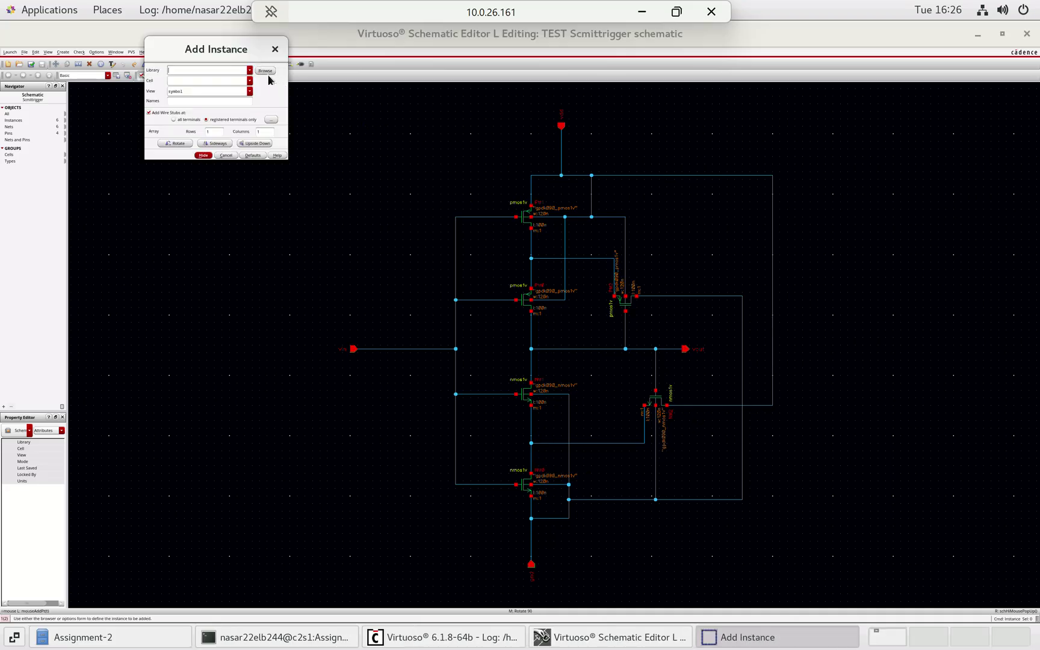
left_click(267, 73)
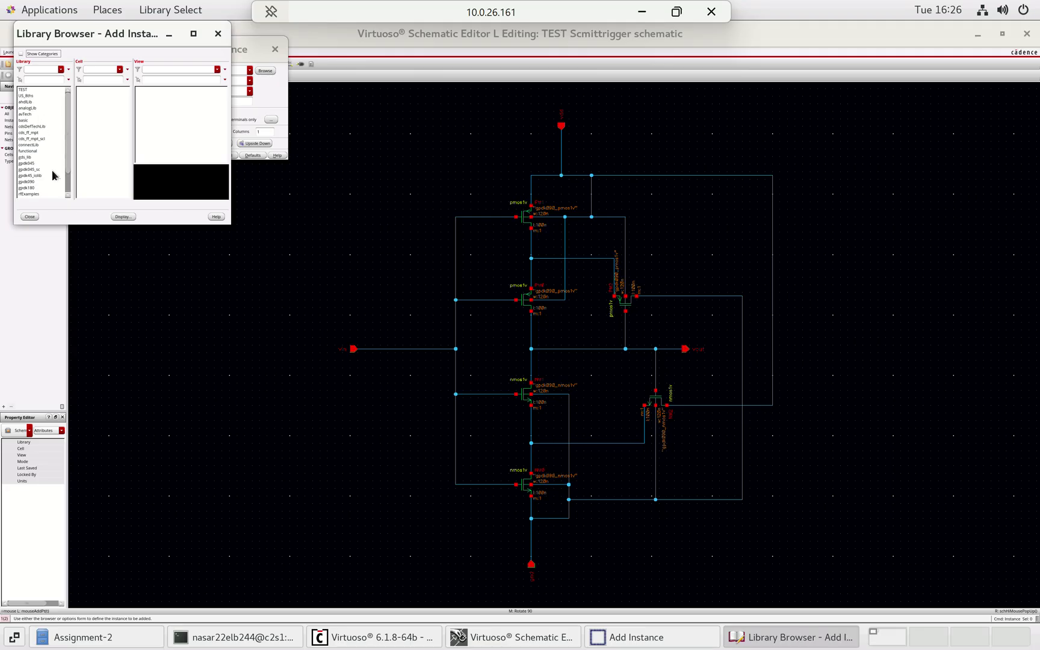
left_click(31, 182)
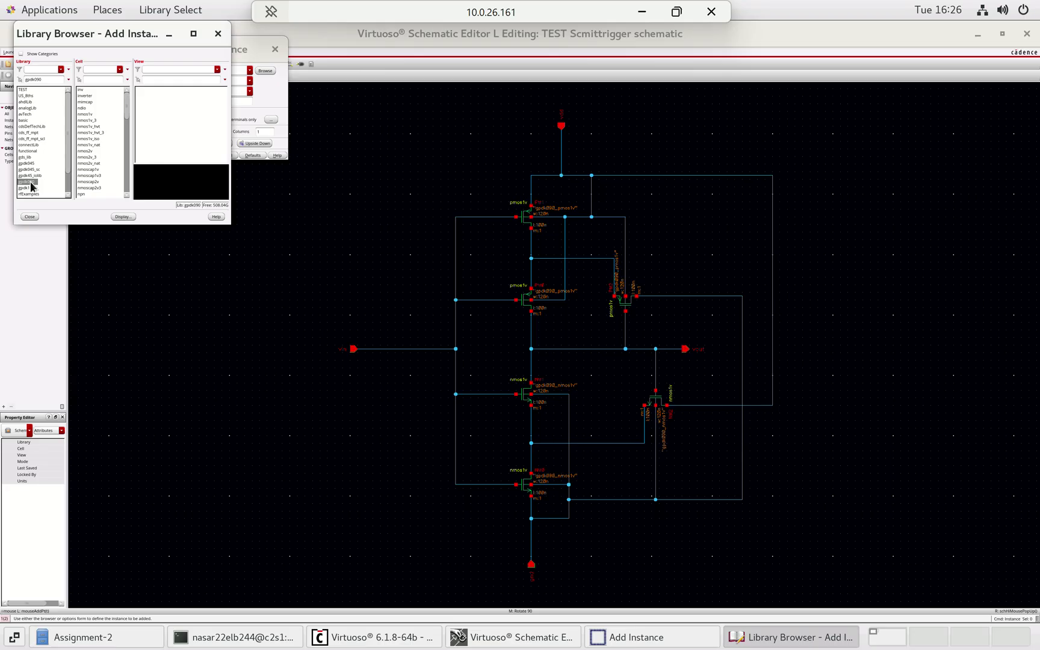
left_click(85, 113)
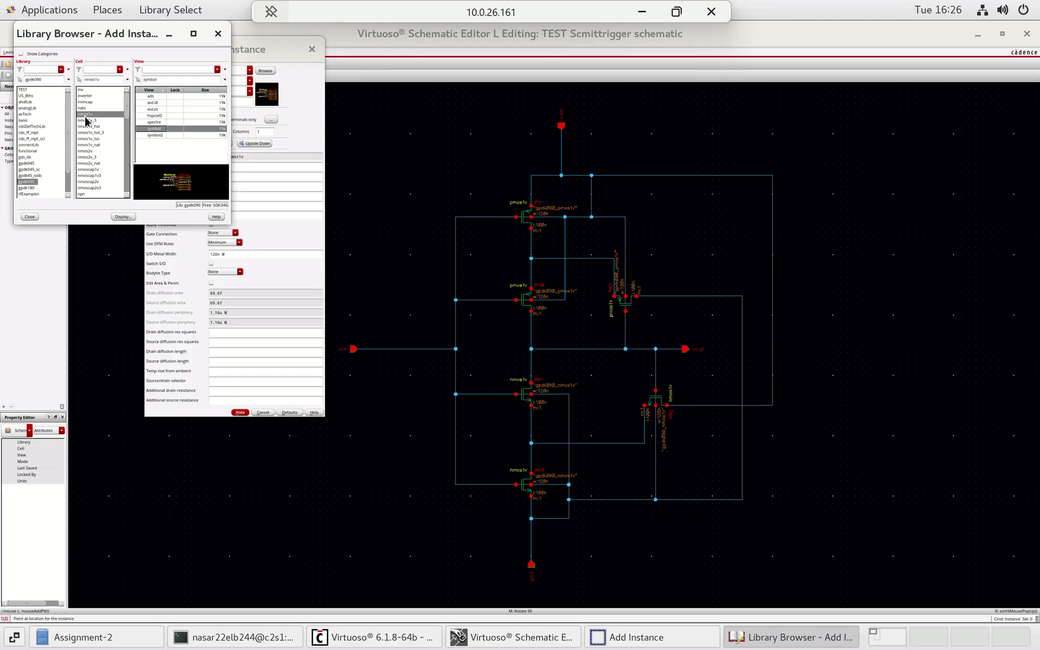
left_click(266, 261)
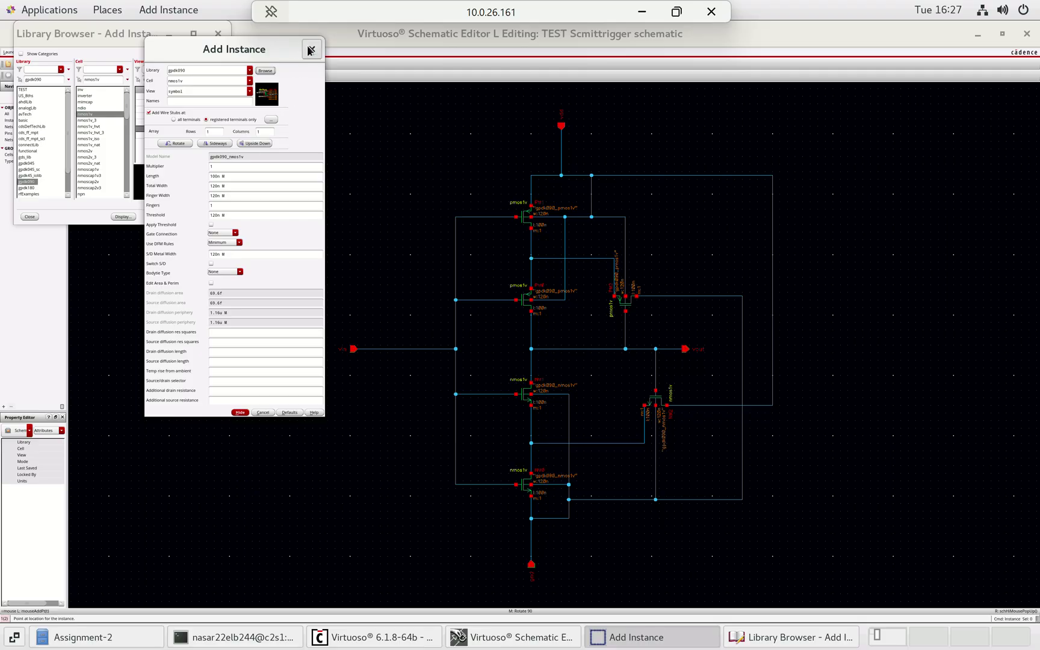
left_click(311, 51)
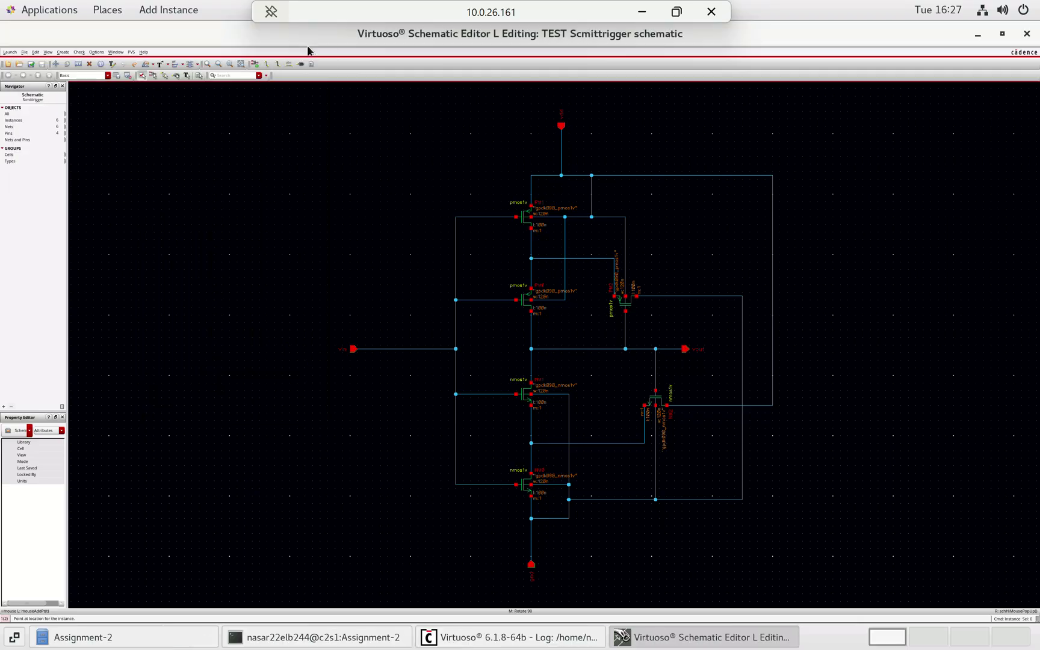
left_click(255, 65)
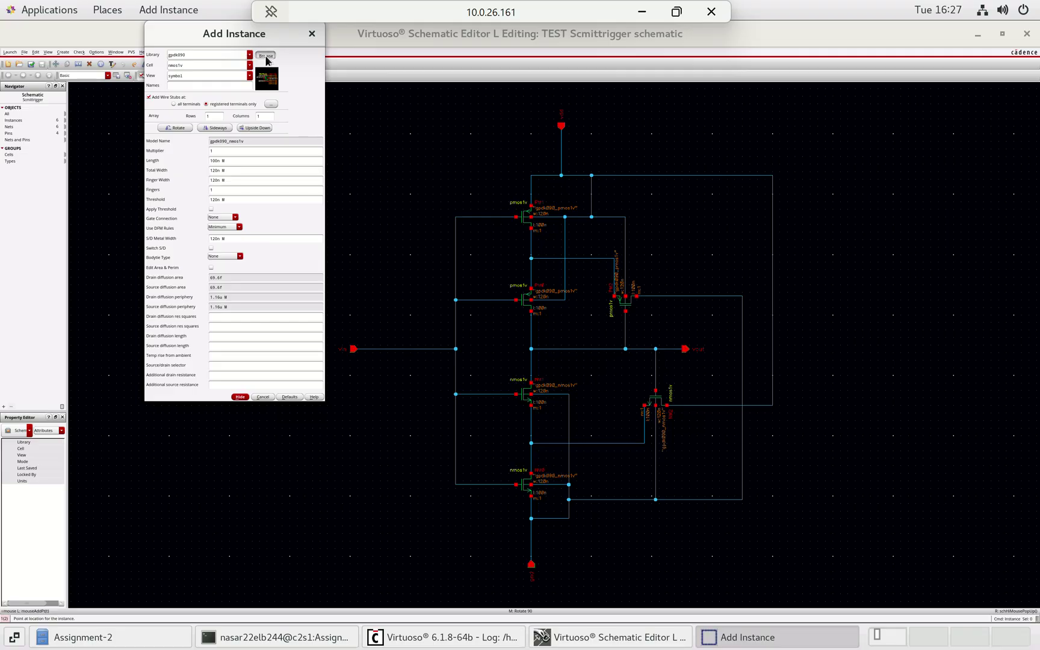
left_click(266, 56)
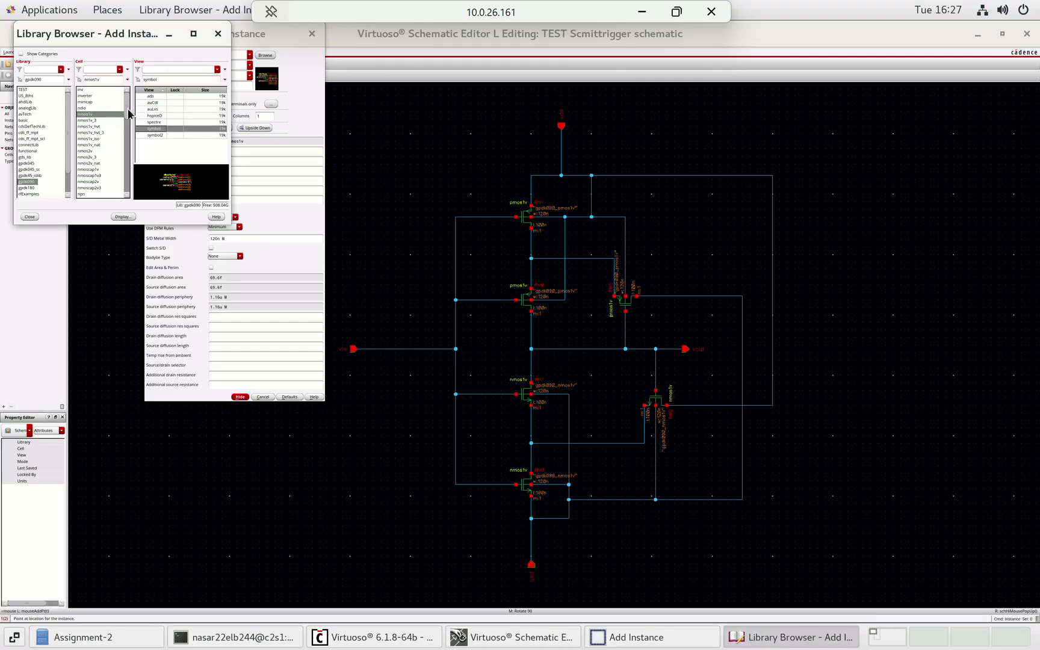
left_click_drag(129, 113, 128, 133)
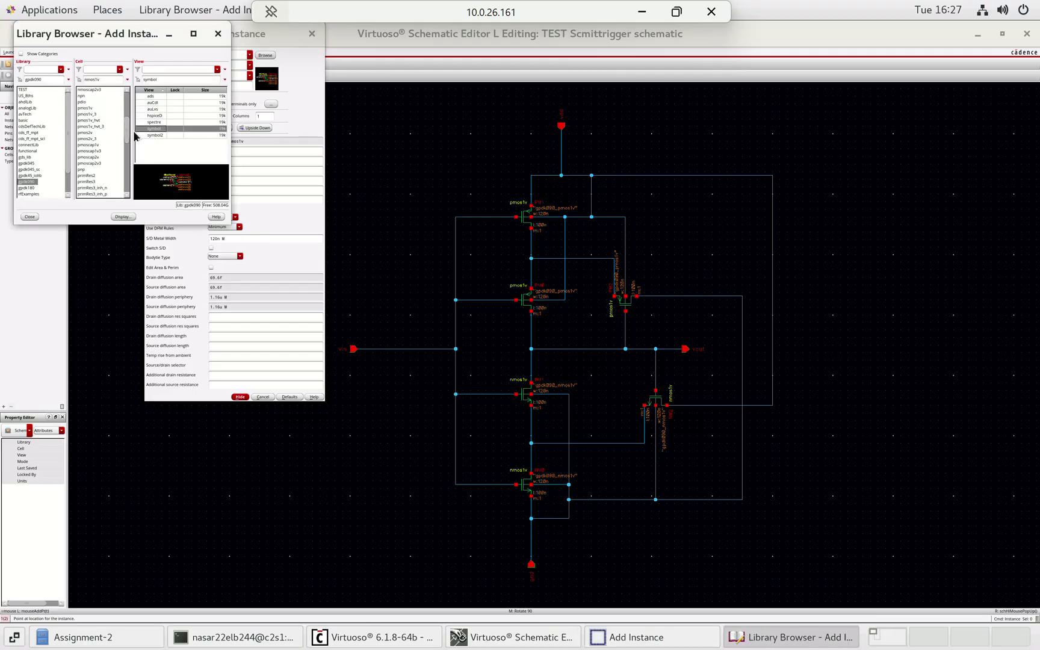
left_click(86, 108)
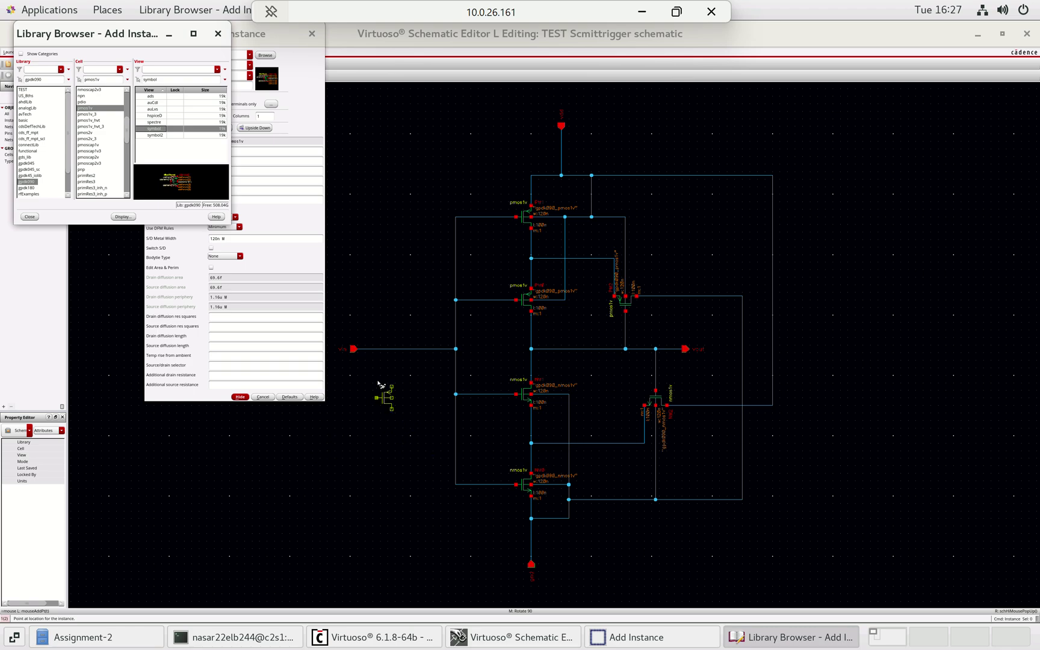
left_click(218, 33)
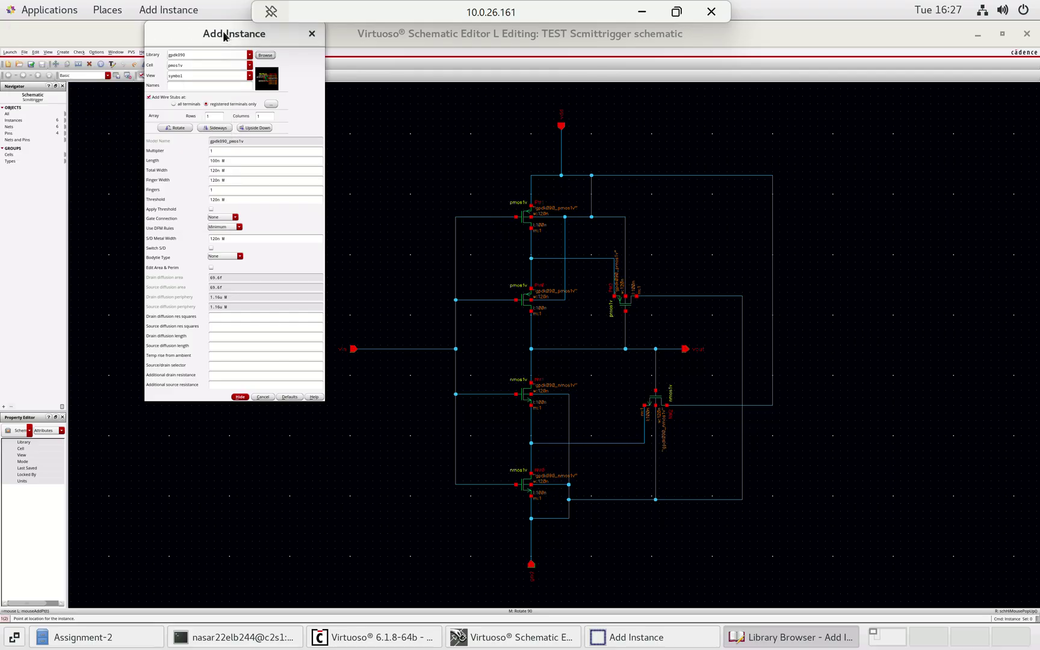
left_click(312, 35)
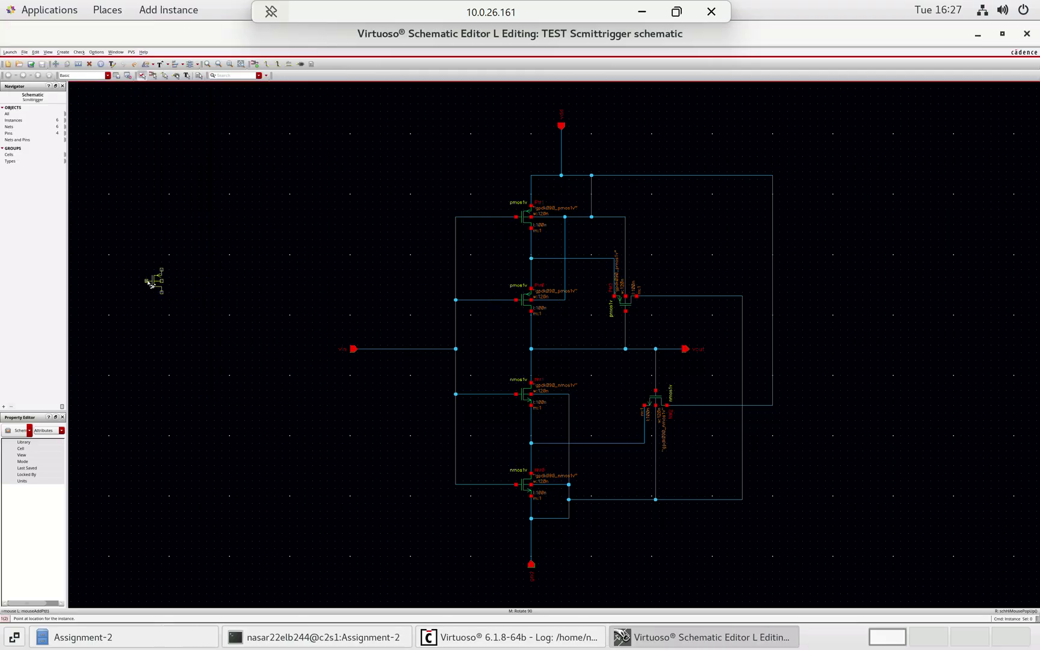
key("Escape")
left_click(301, 65)
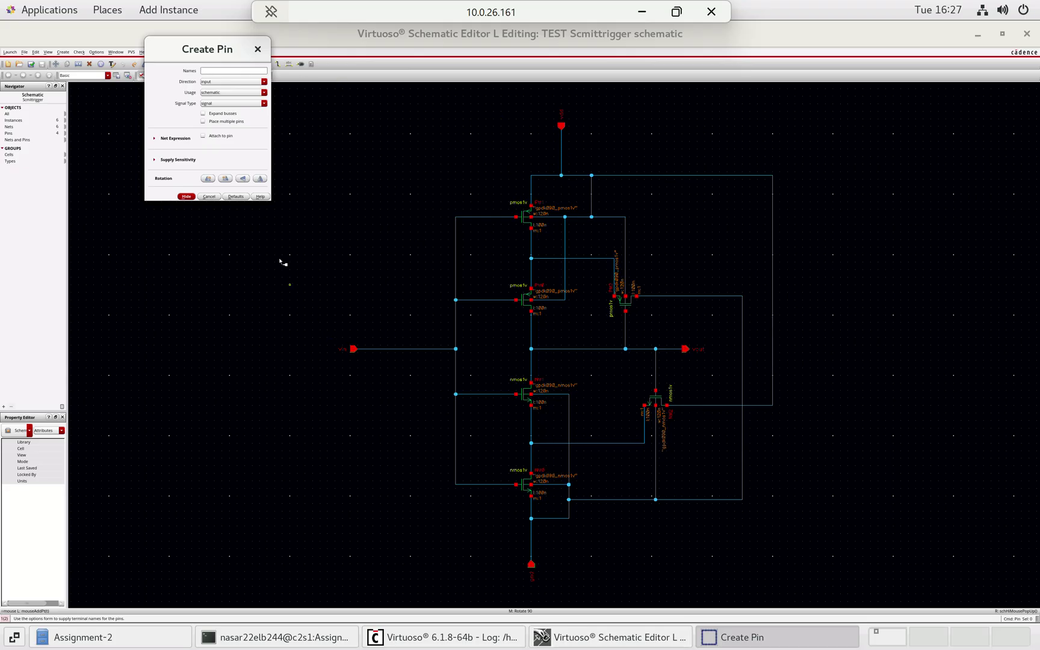
left_click(232, 82)
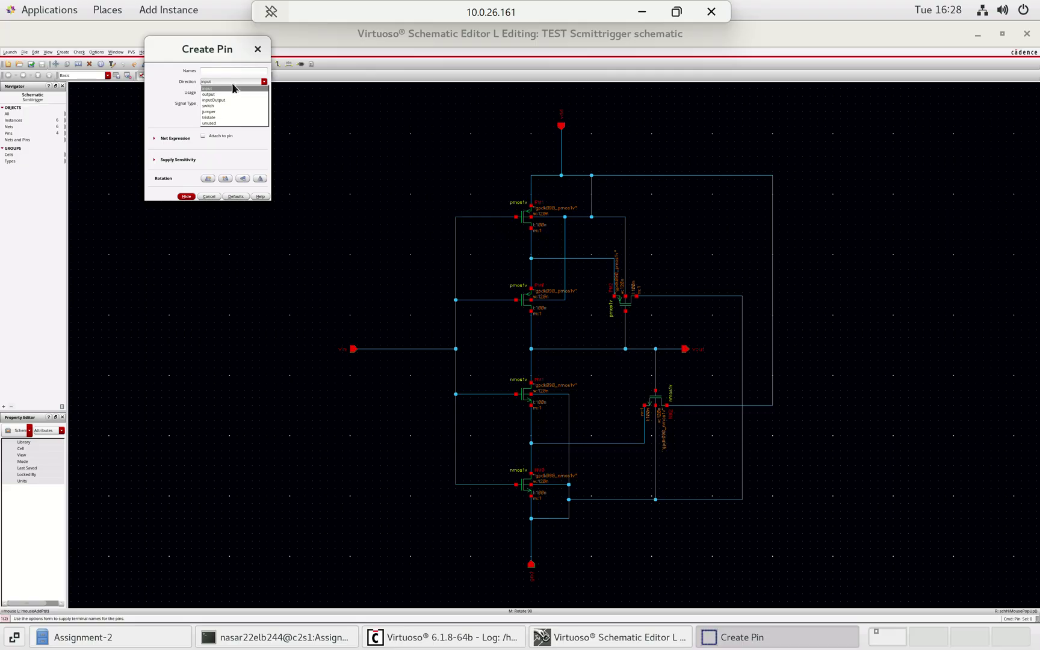
left_click(257, 51)
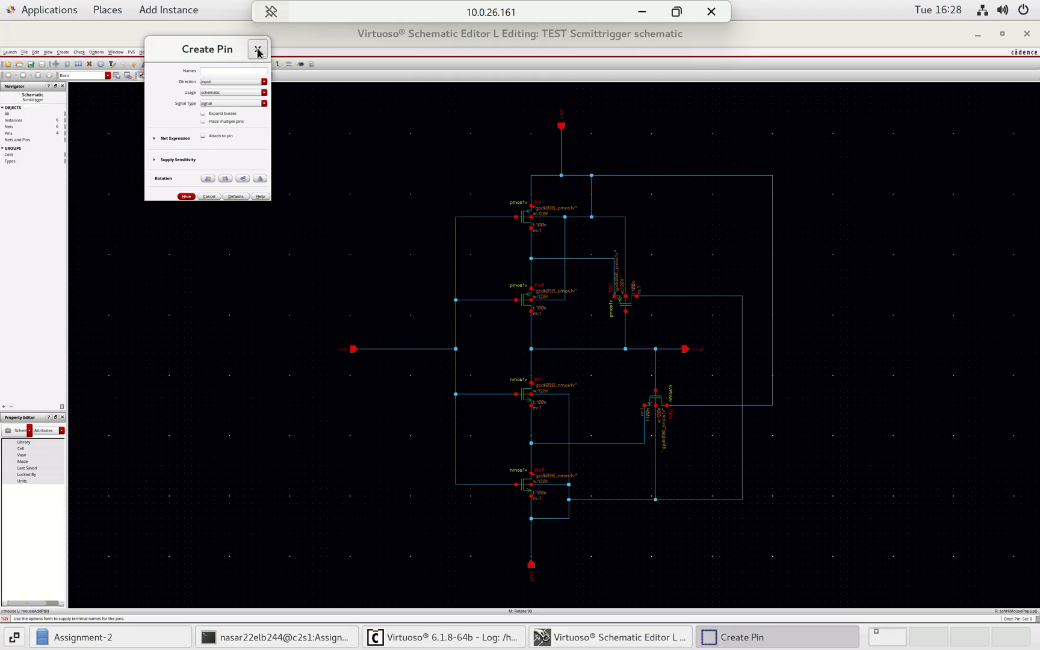
left_click(258, 51)
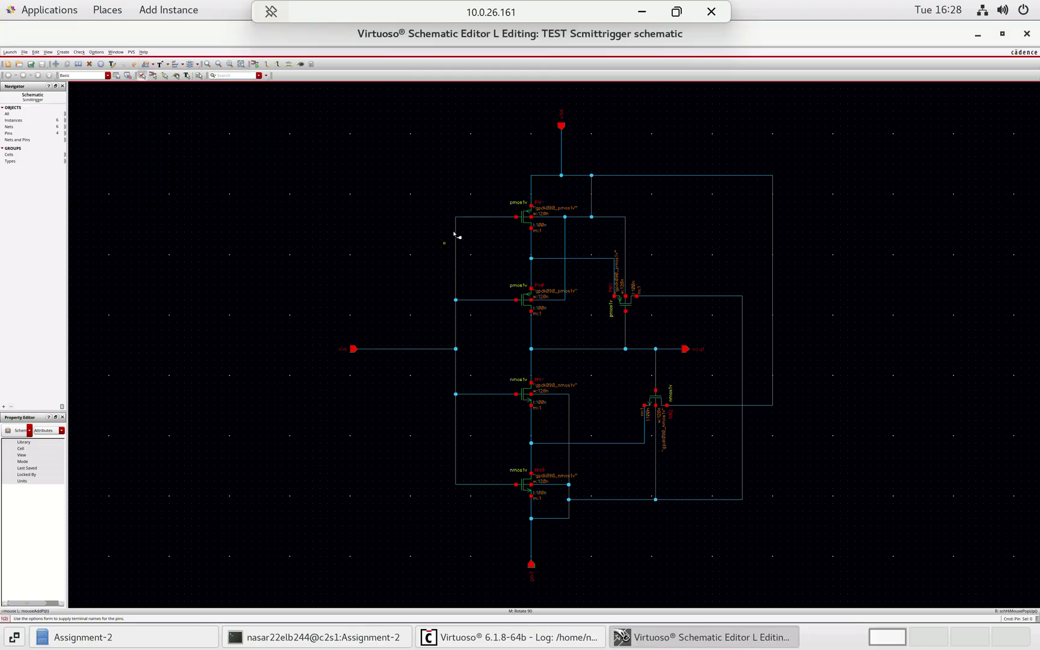
left_click(267, 65)
key("Escape")
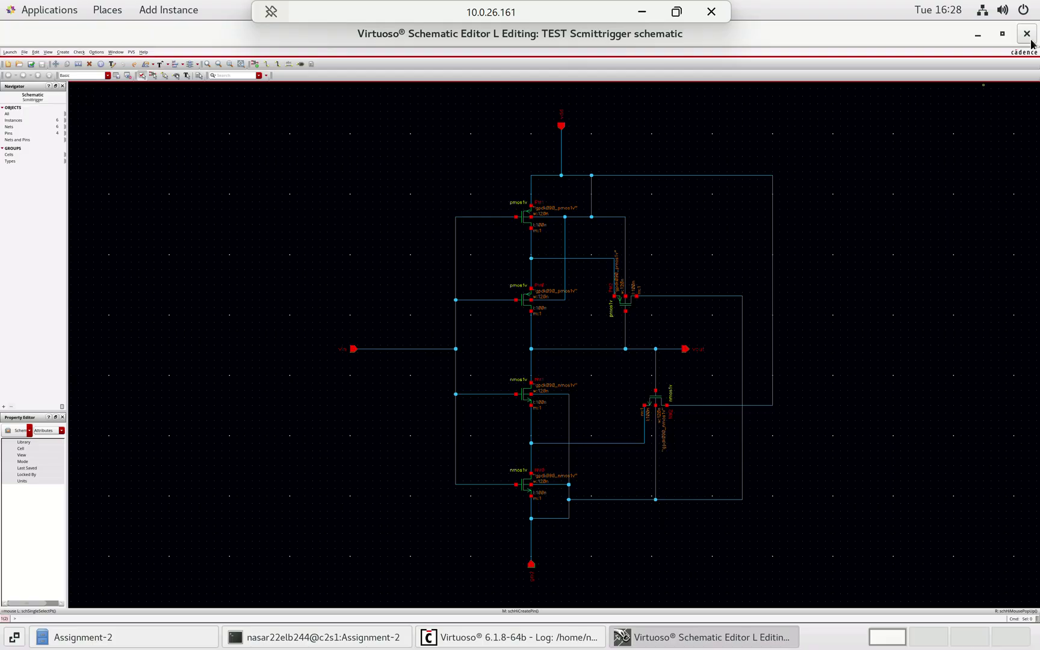
- Open TEST / Scmittrigger_tb / schematic from the CIW and maximize its editor window
left_click(977, 35)
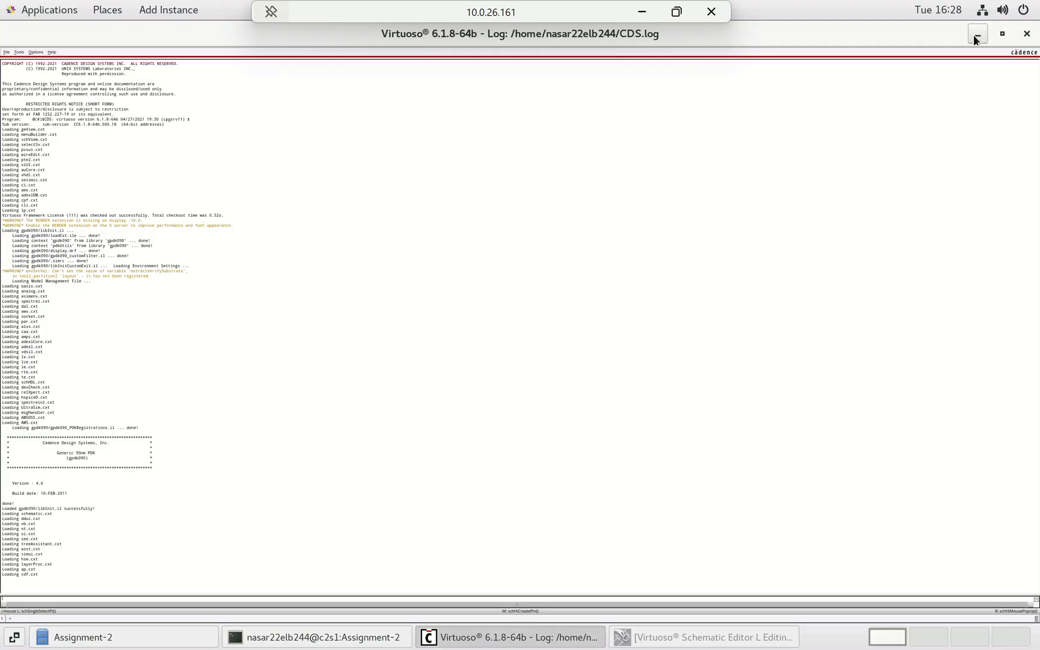
left_click(6, 52)
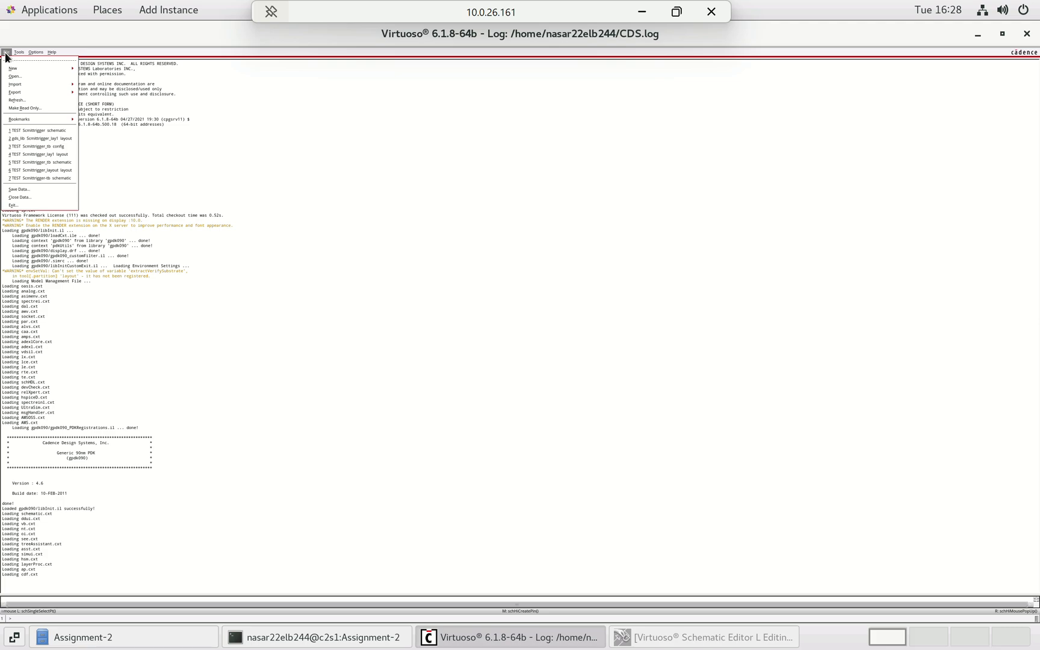
left_click(27, 76)
left_click(286, 77)
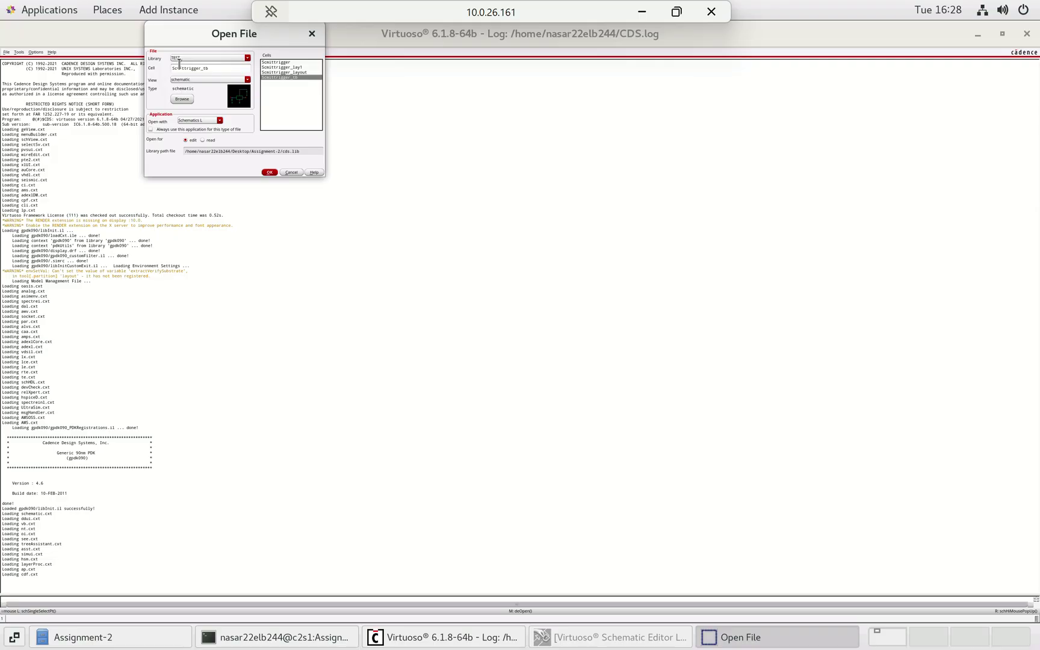
left_click(269, 173)
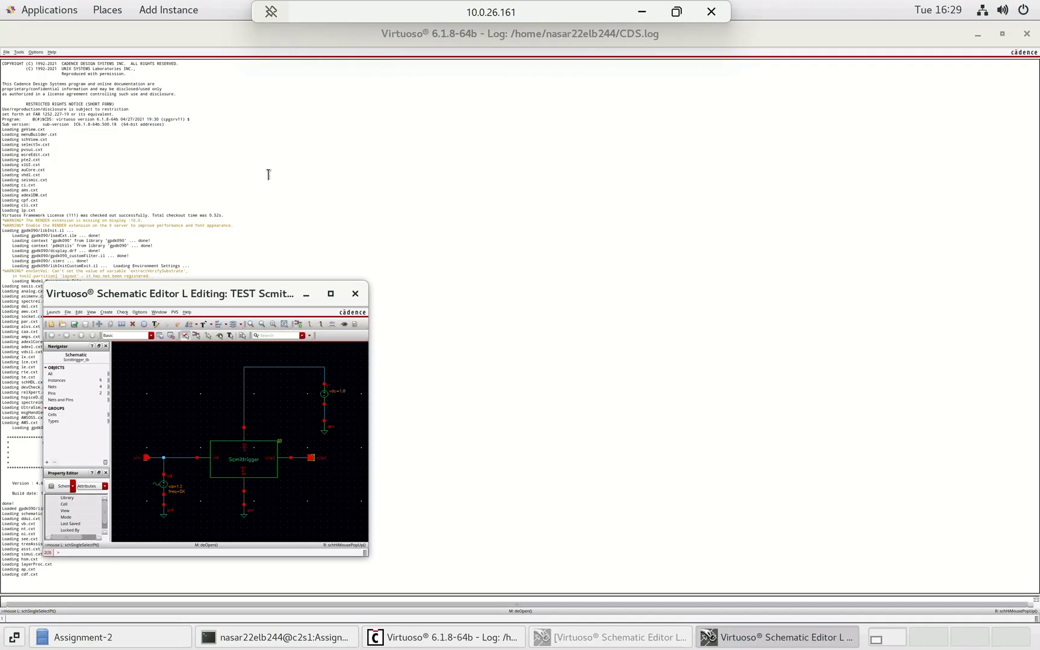
left_click(333, 295)
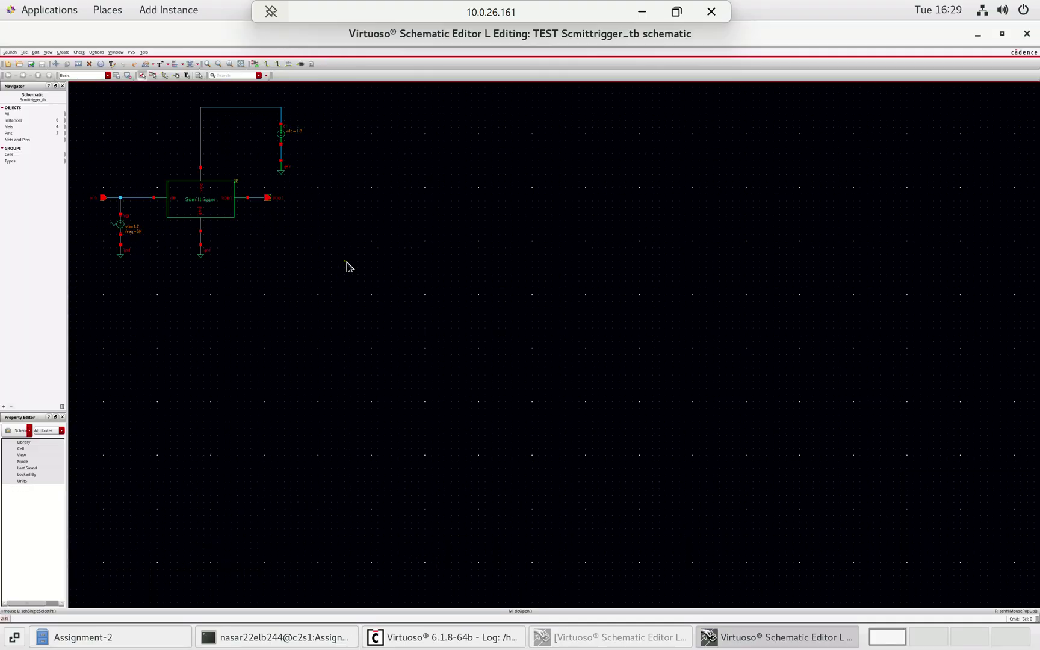
- Zoom to fit the testbench showing the 1.2 V 5K sine source and 1.8 V supply
key("f")
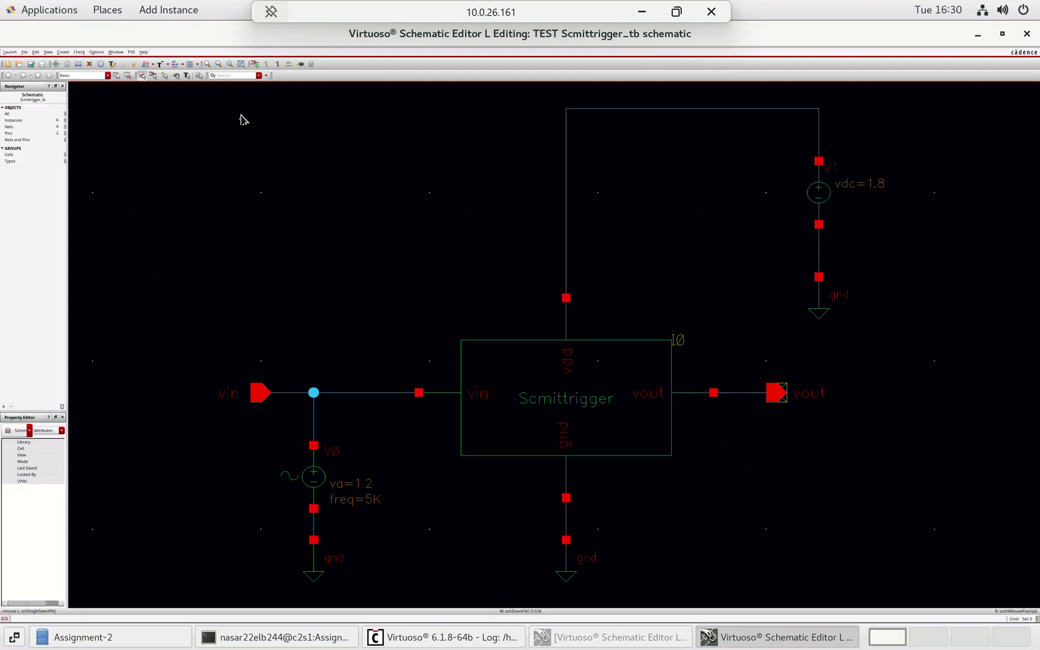
- Browse analogLib in Create Instance, filtering the cell name from vsin to vdc
left_click(254, 65)
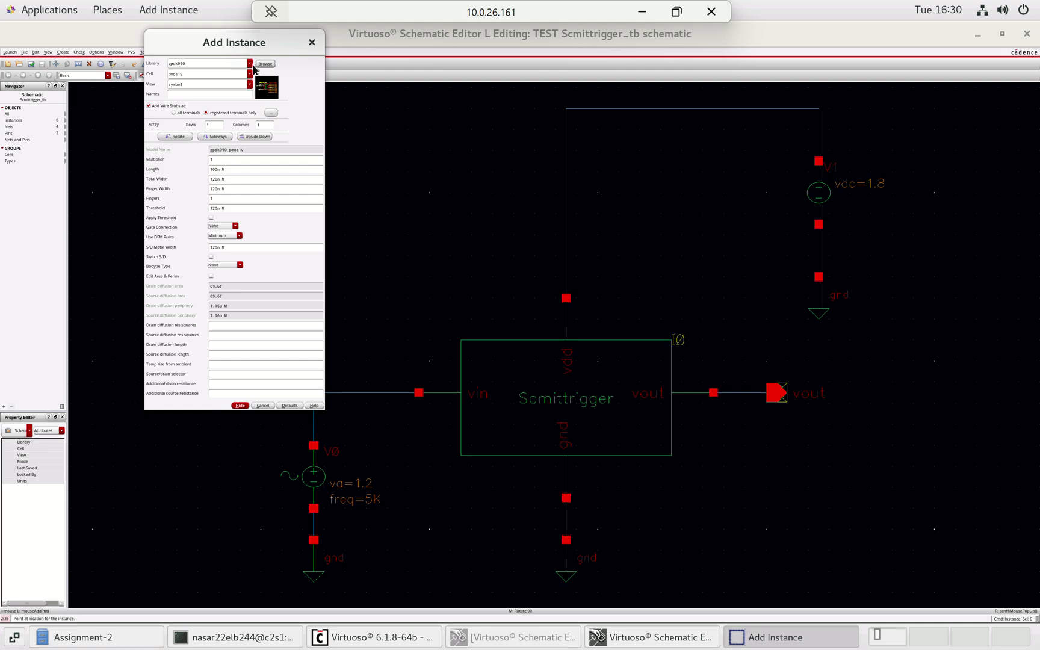
left_click(264, 64)
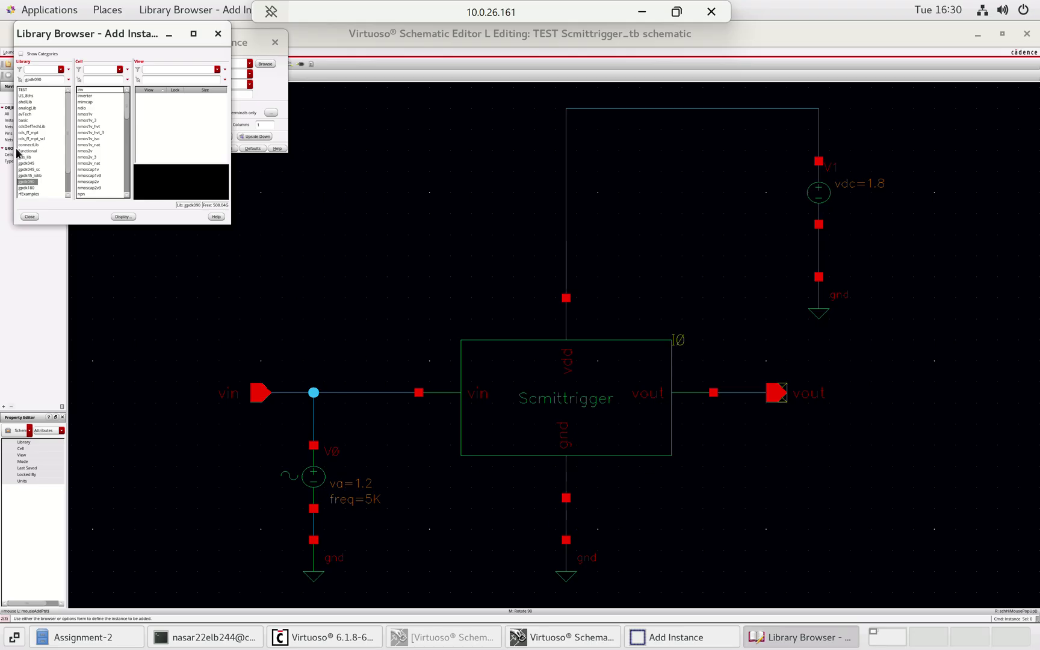
left_click(30, 108)
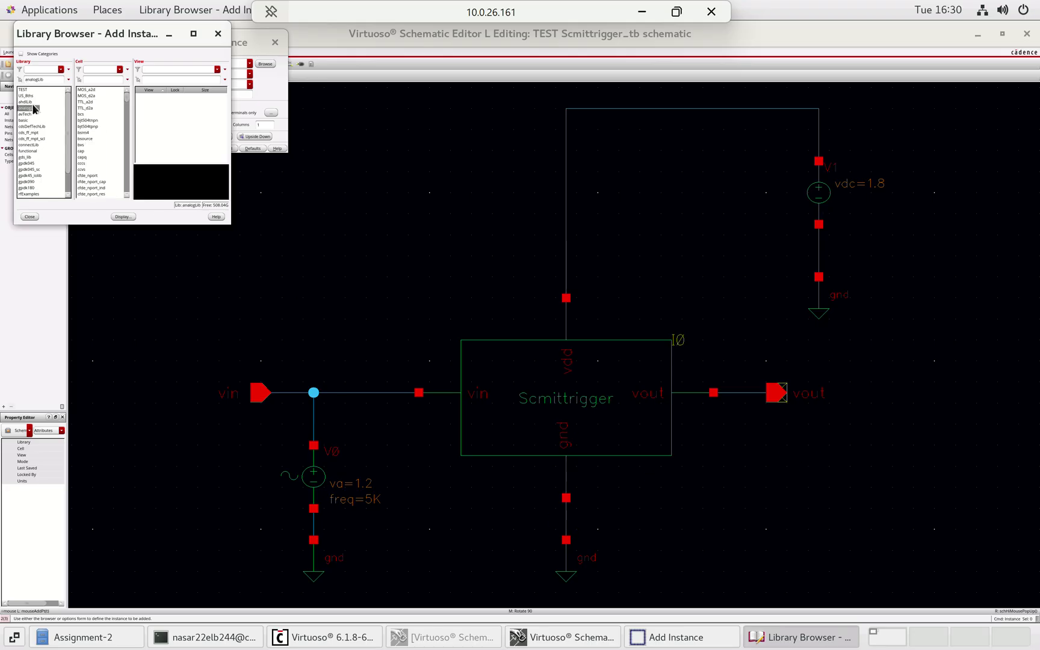
left_click(91, 80)
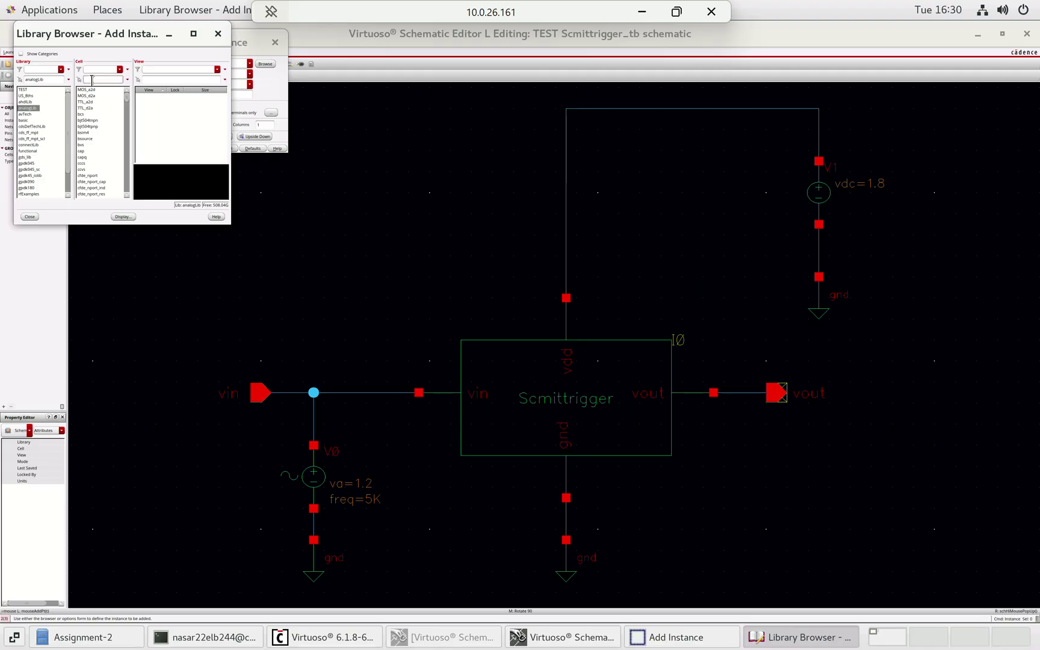
type("vsi")
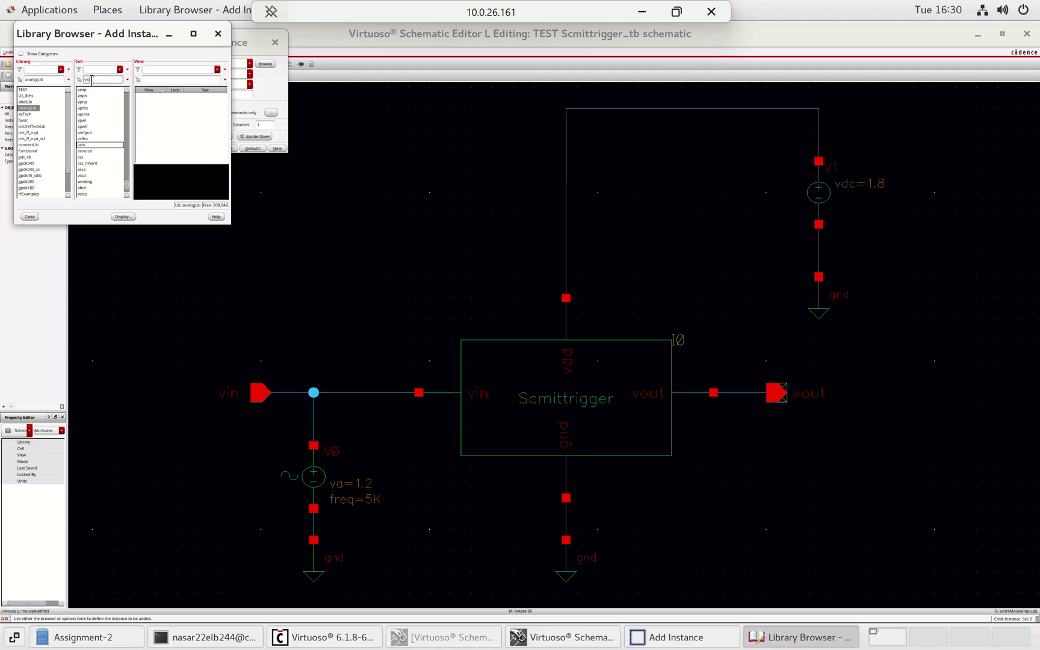
type("n")
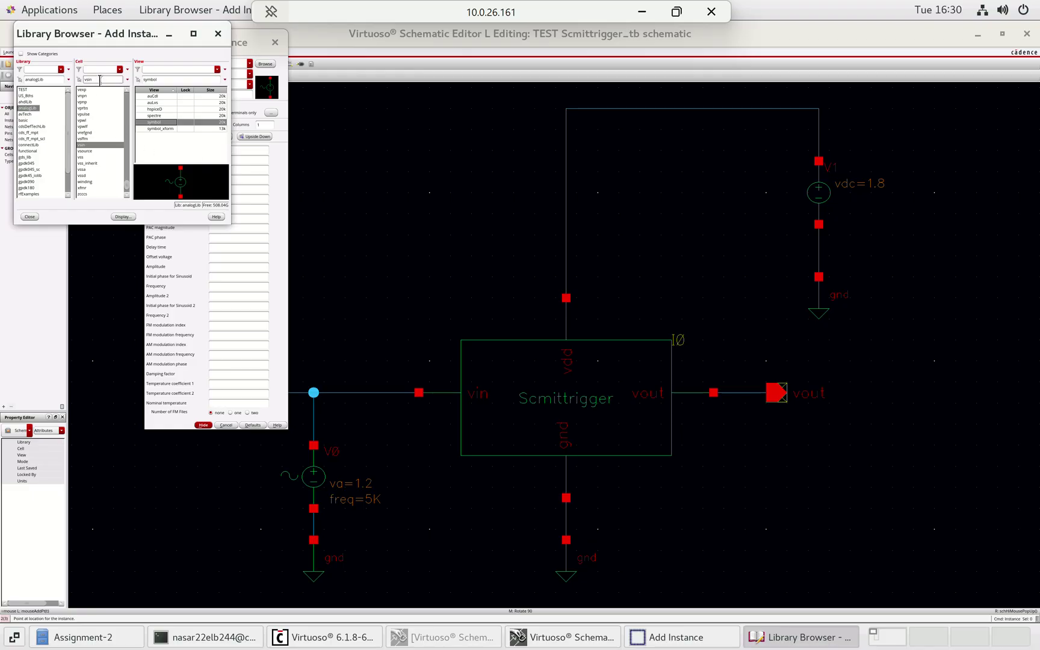
key("BackSpace")
key("BackSpace")
key("BackSpace")
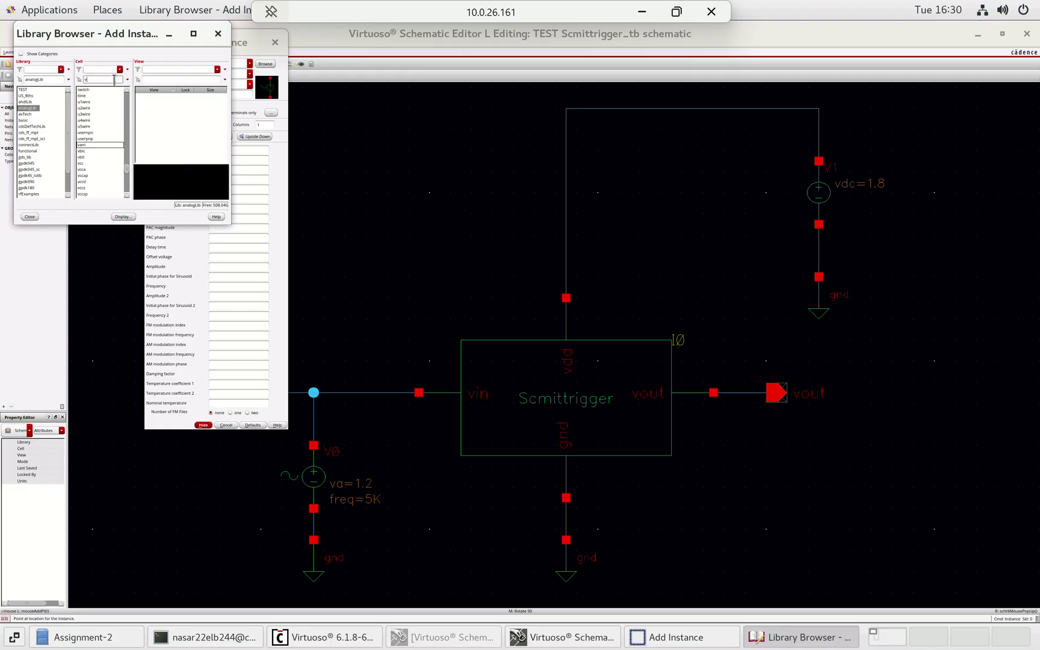
type("dc")
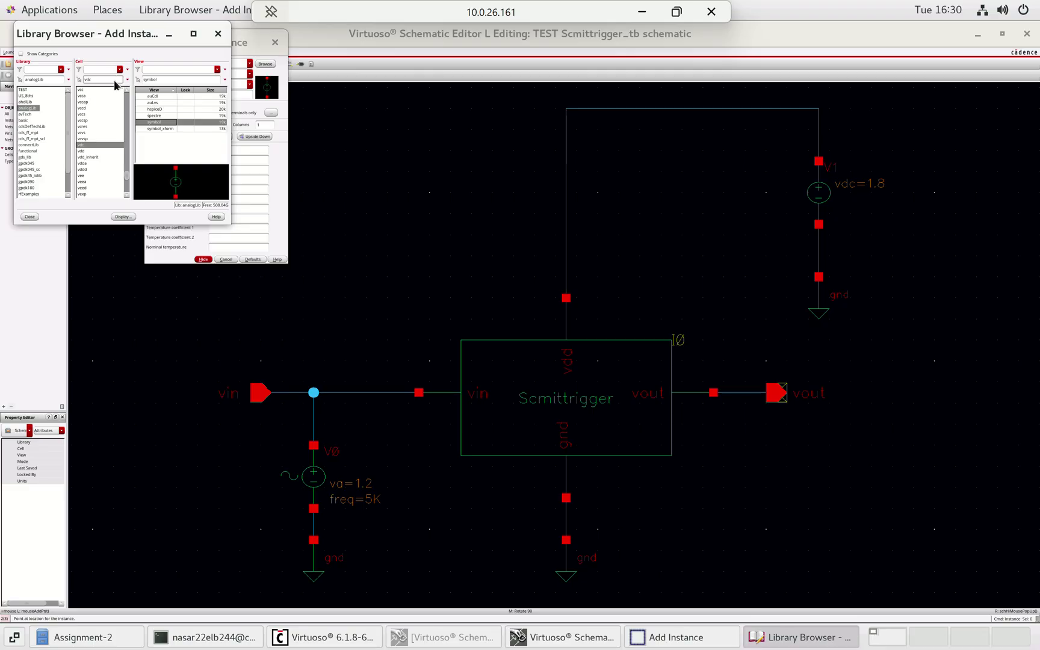
- Review the vdc parameter form, then cancel placing the extra voltage source
left_click(241, 200)
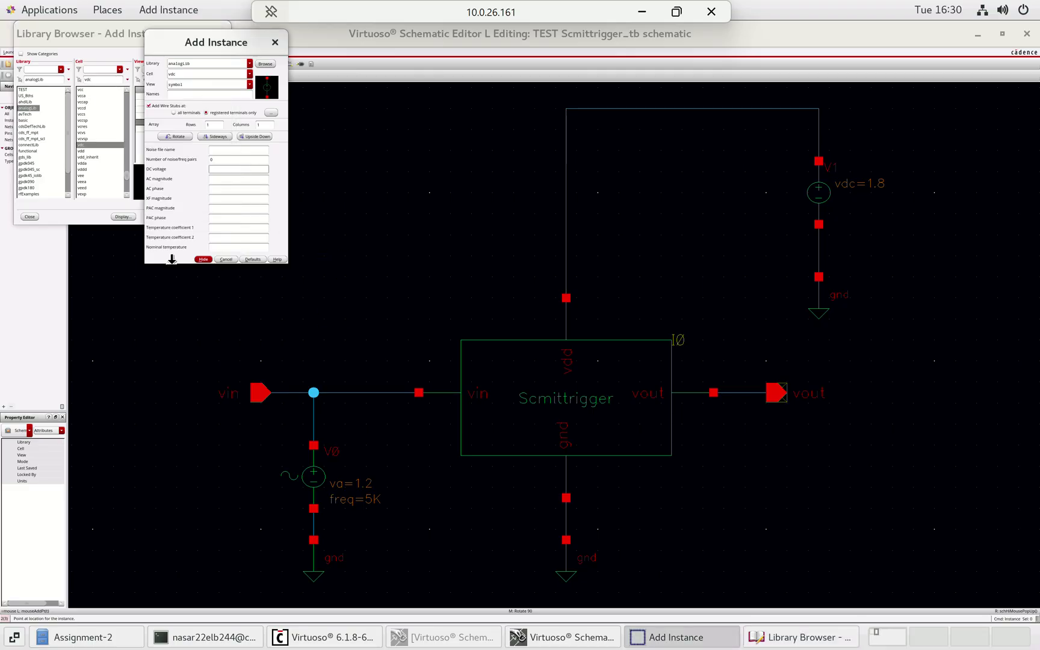
left_click_drag(172, 259, 177, 413)
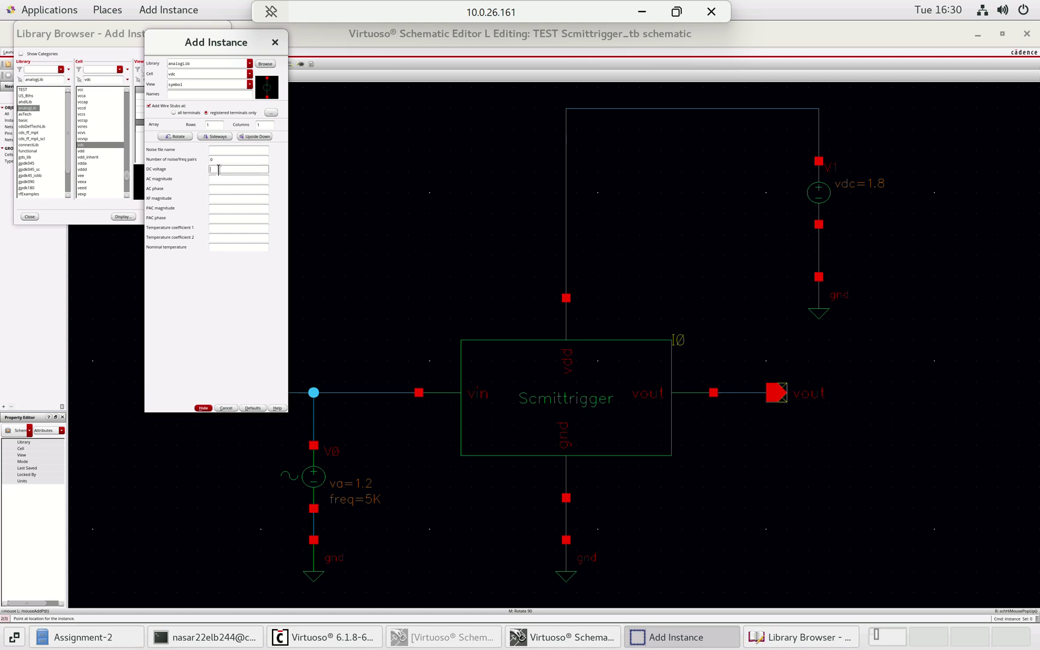
left_click(274, 41)
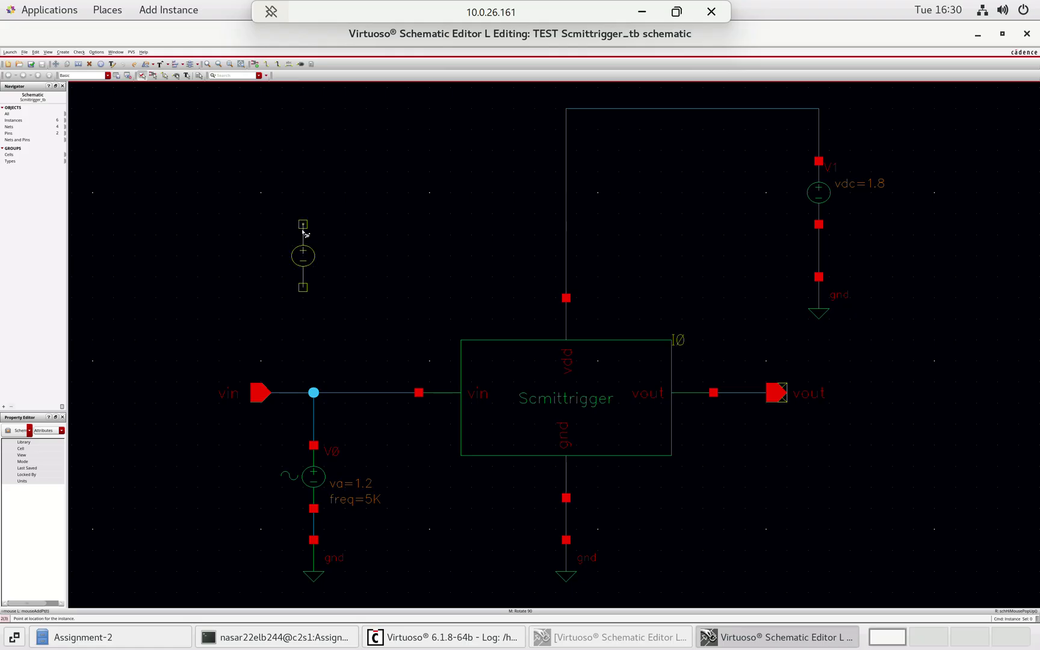
key("Escape")
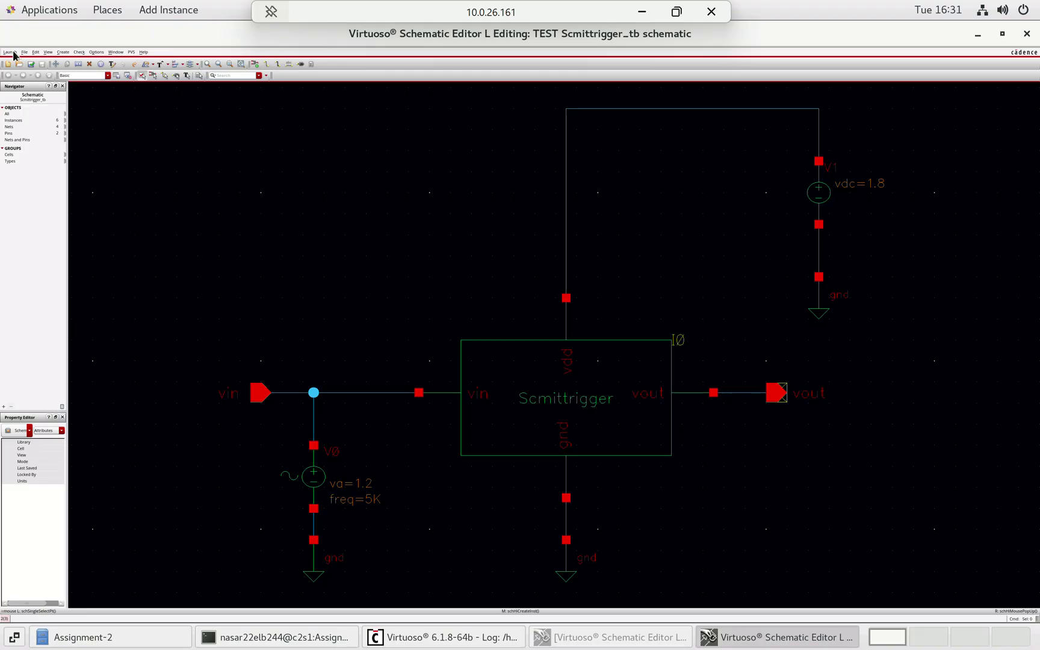
- Launch ADE L for Scmittrigger_tb, accepting the alternate license prompts for the session
left_click(8, 53)
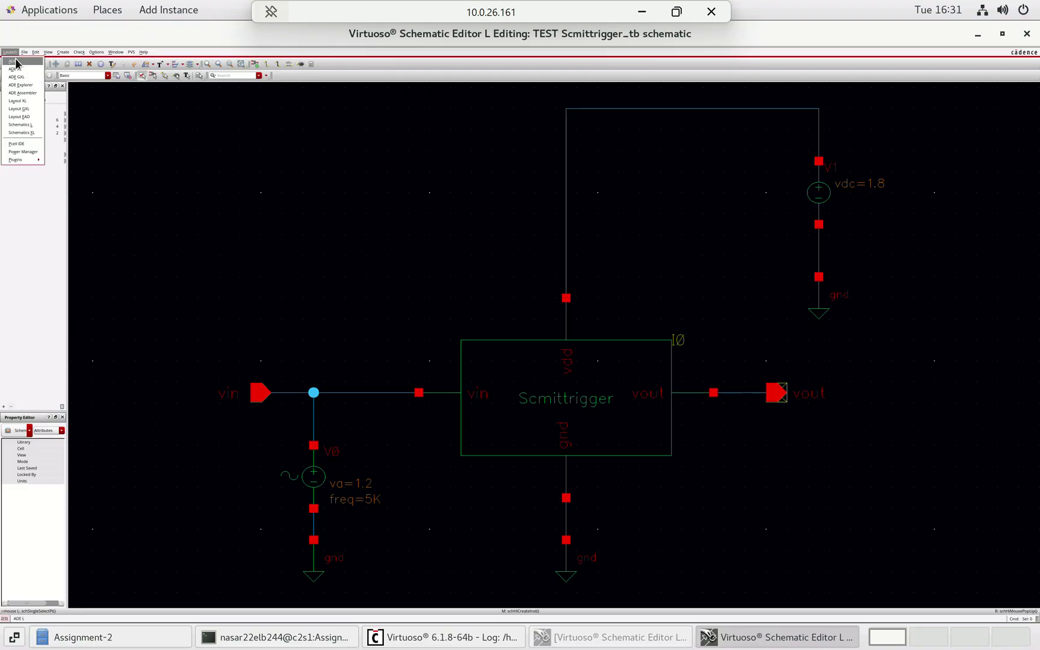
left_click(15, 61)
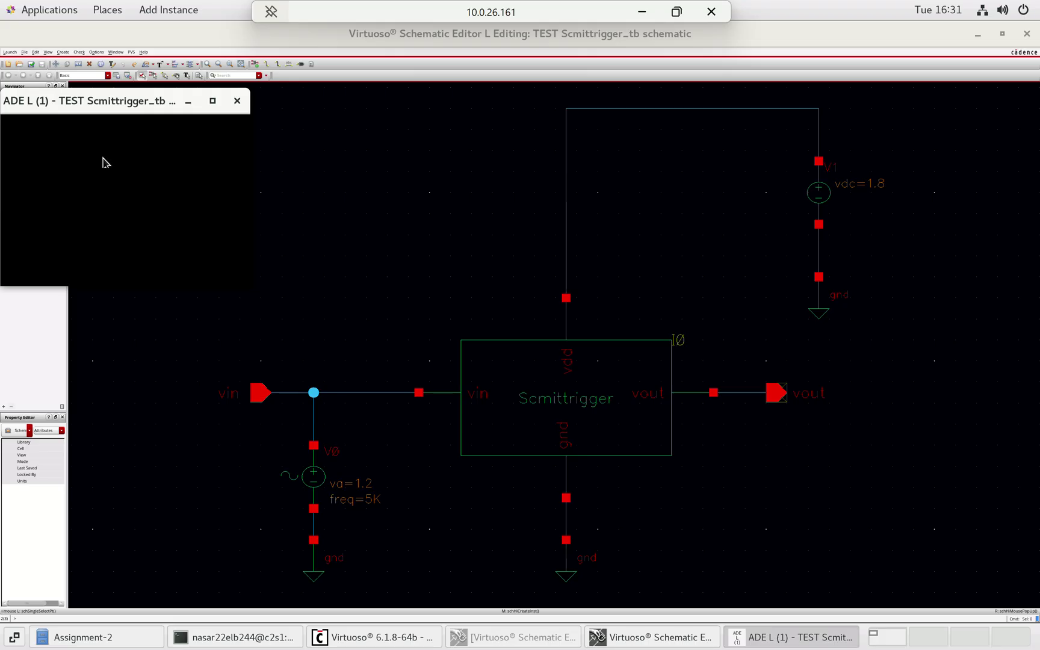
left_click(816, 639)
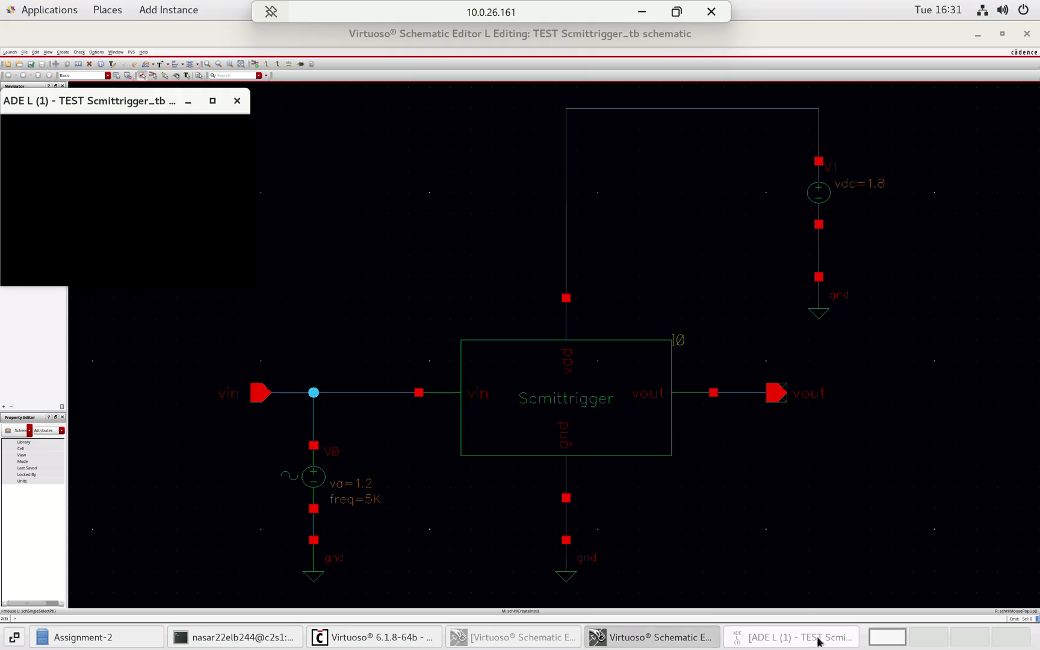
left_click(812, 641)
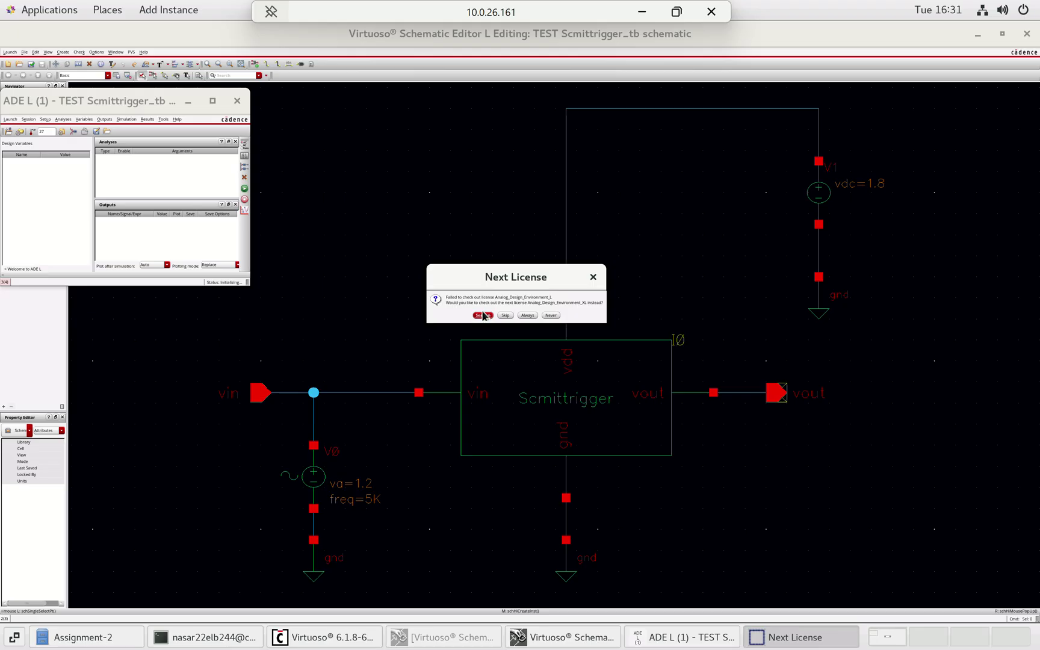
left_click(482, 315)
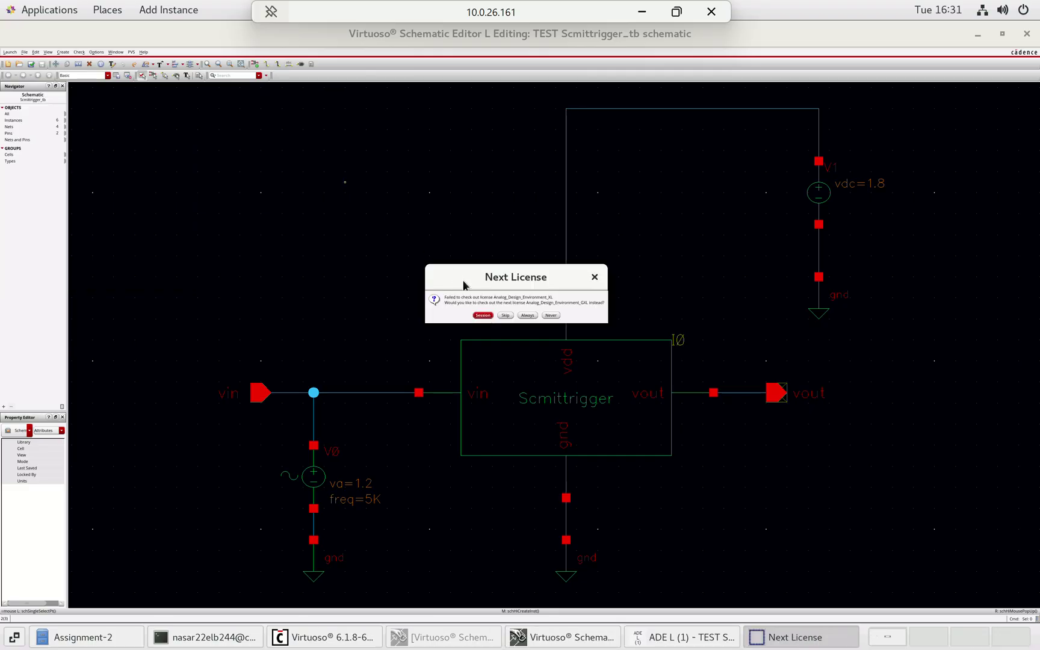
left_click(483, 315)
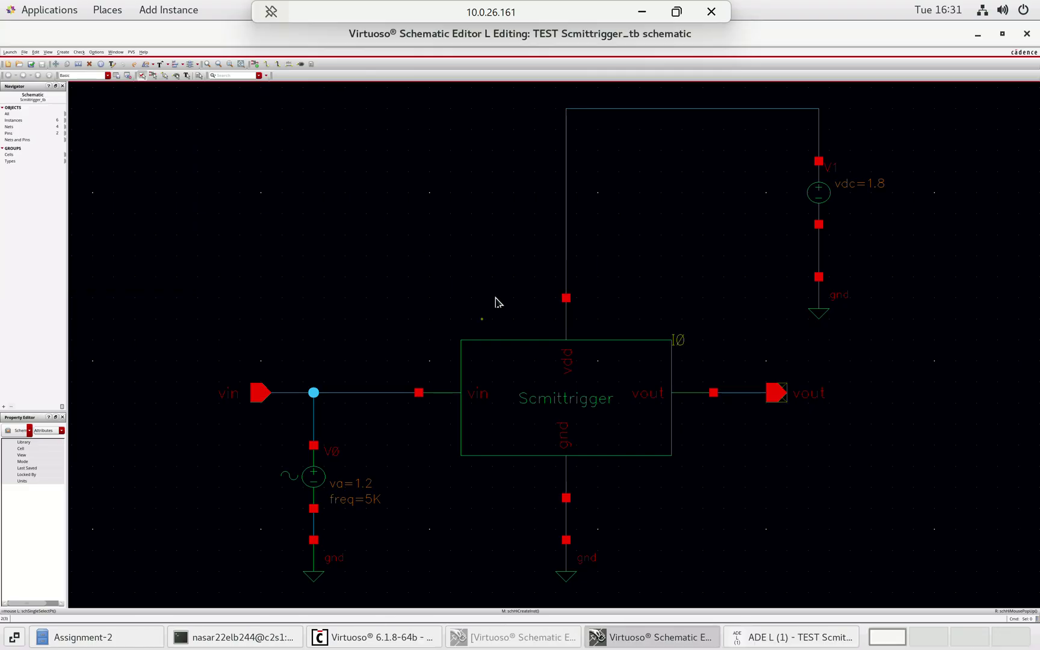
left_click(485, 315)
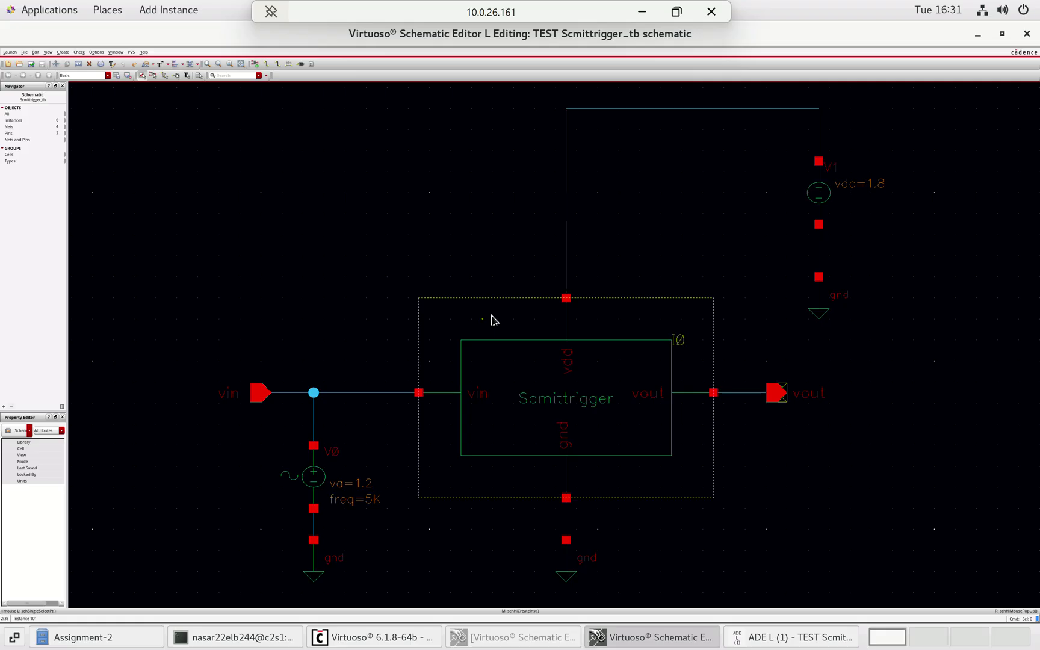
left_click(782, 636)
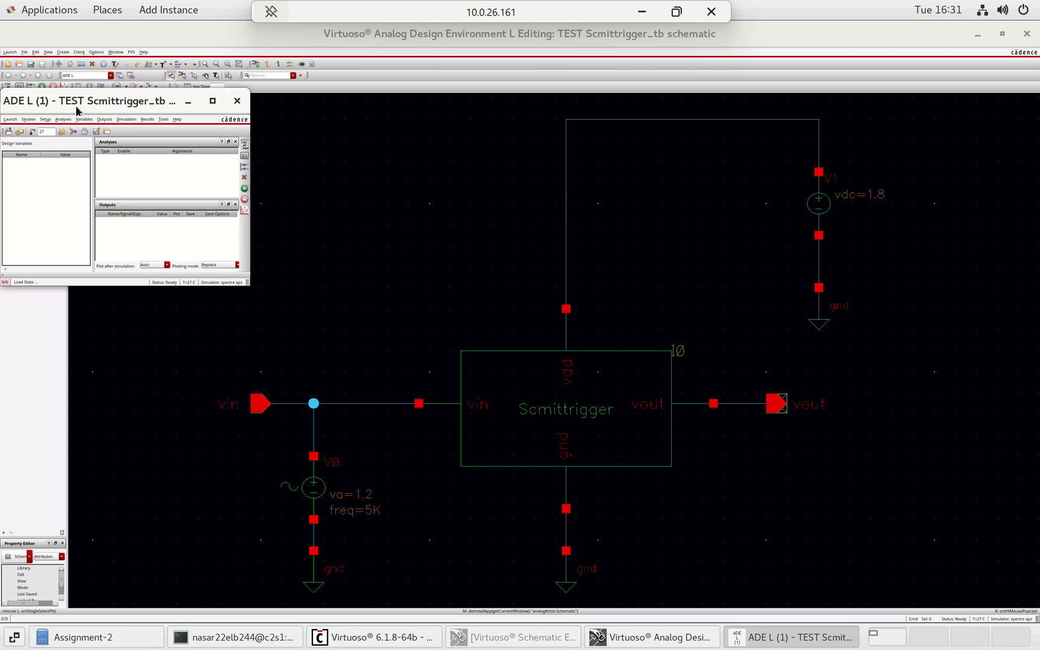
- Add an enabled tran analysis with a 2m stop time and moderate accuracy
left_click(245, 146)
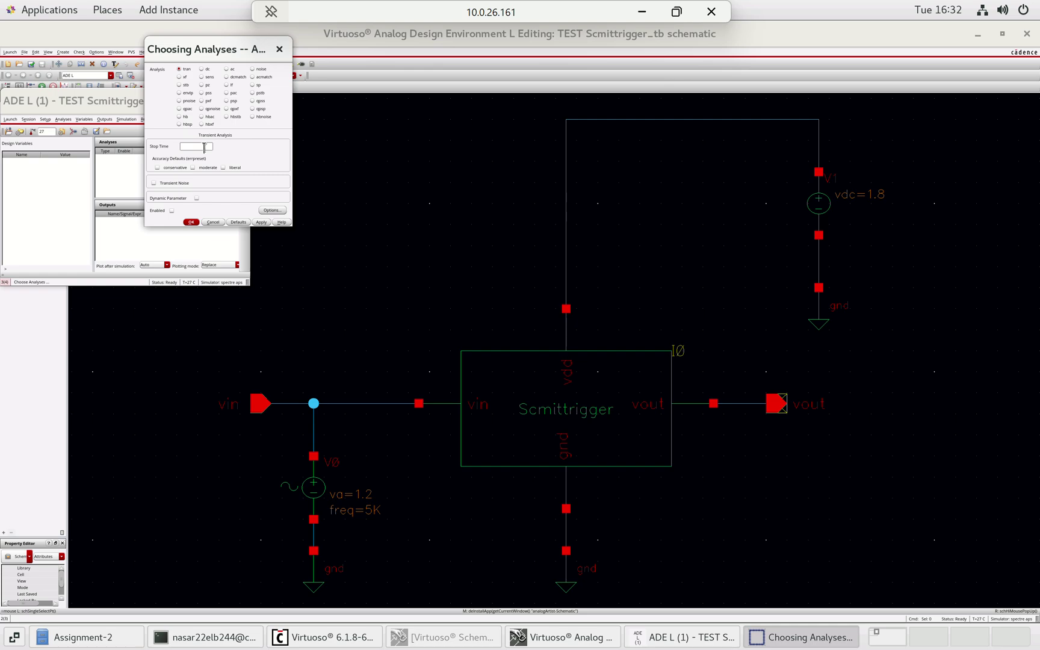
type("2m")
left_click(261, 222)
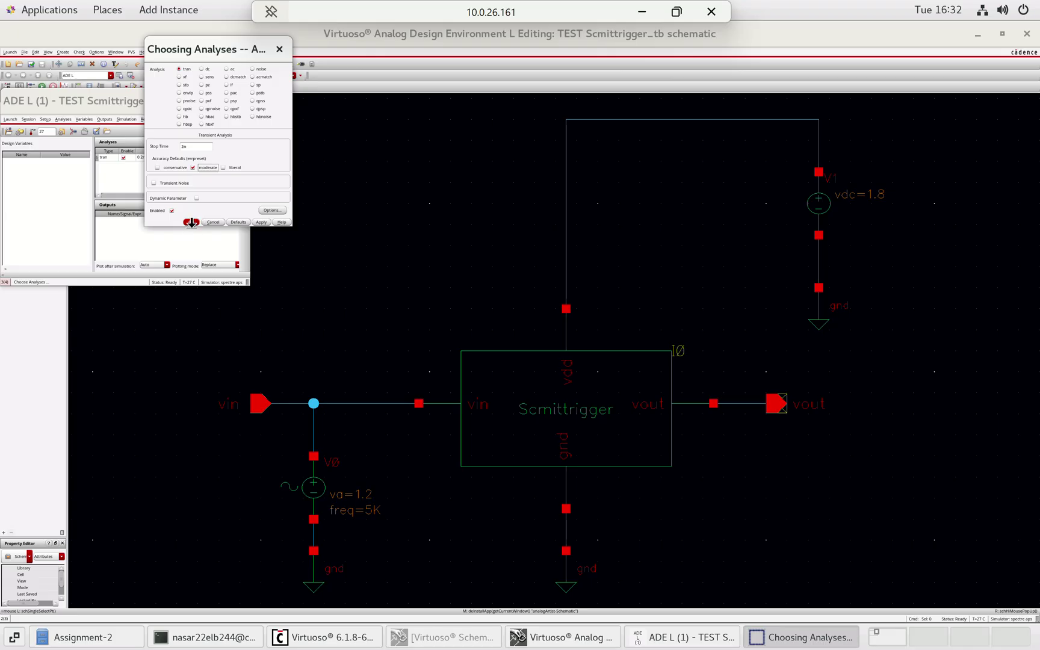
left_click(191, 222)
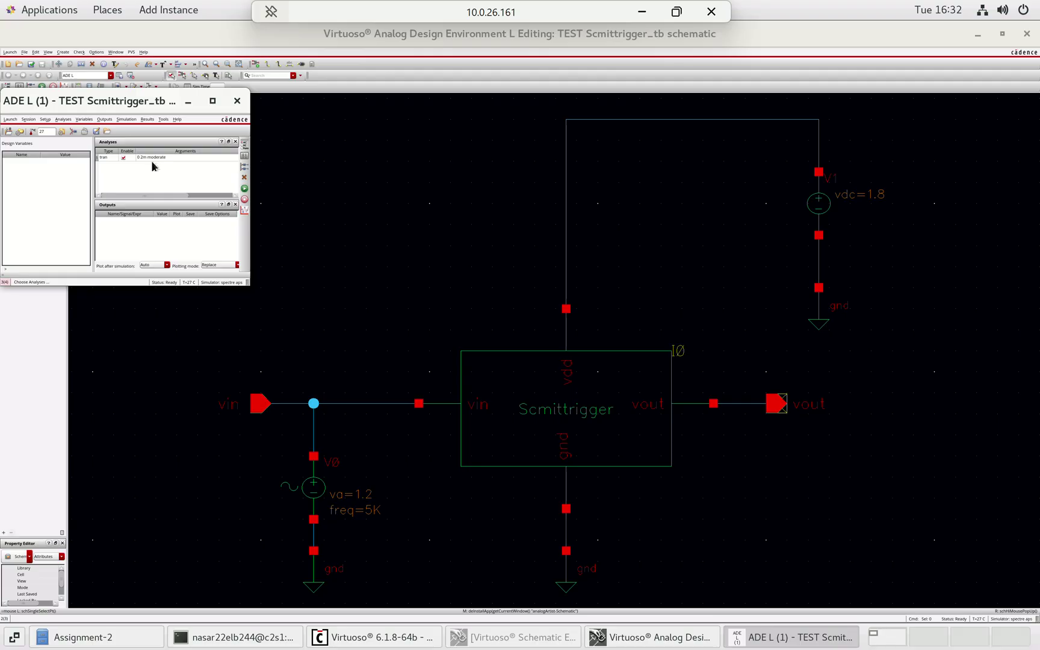
- Select the vout and vin wires on the testbench schematic as outputs to be plotted
left_click(105, 119)
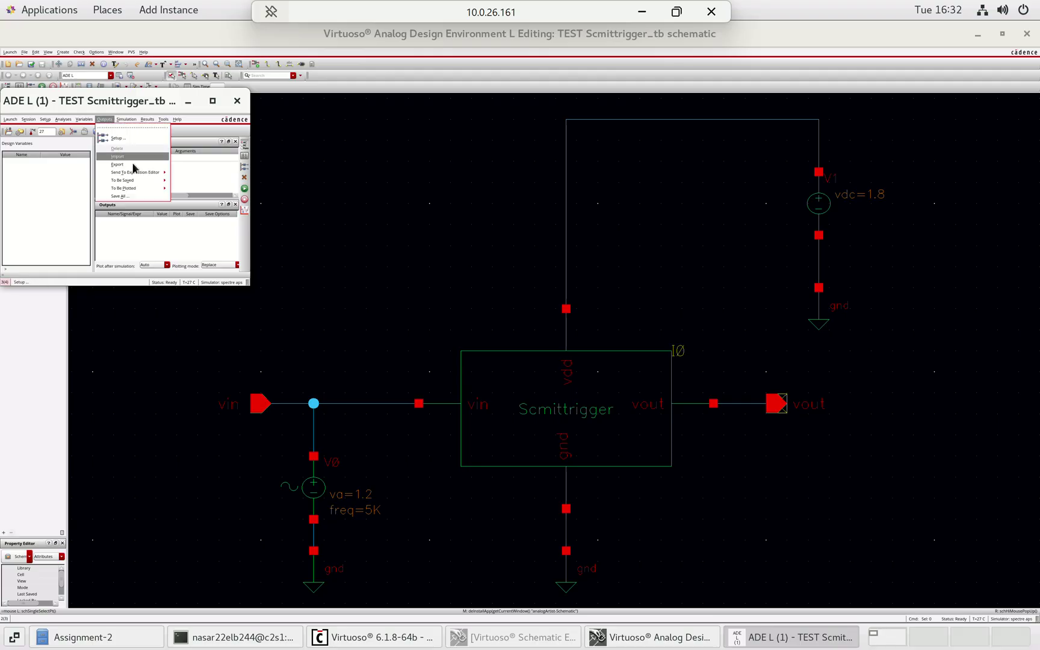
mouse_move(149, 189)
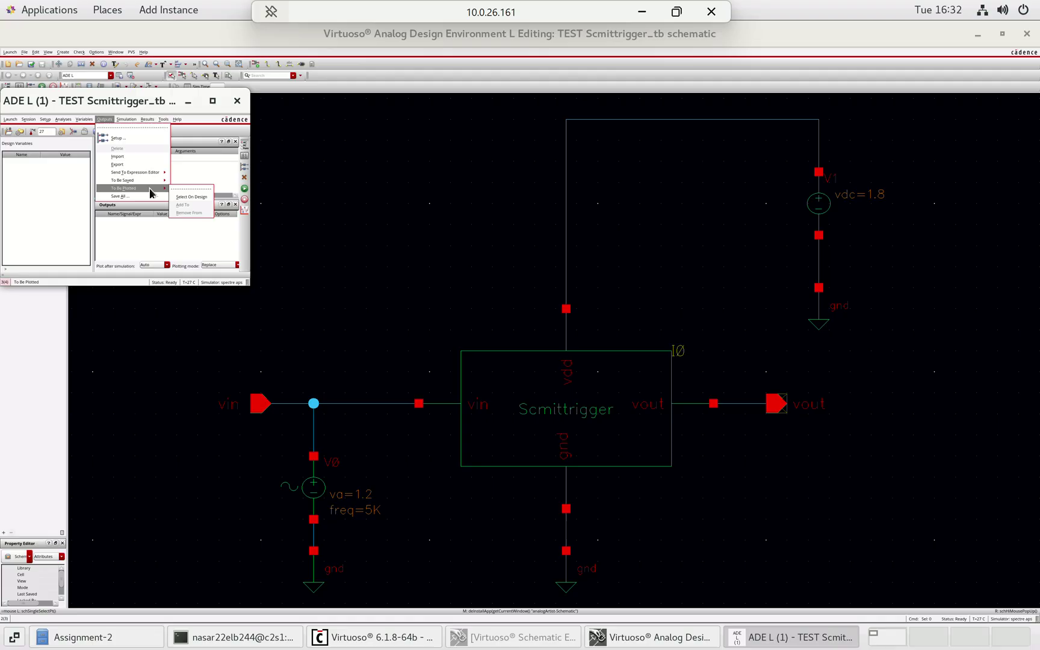
left_click(188, 197)
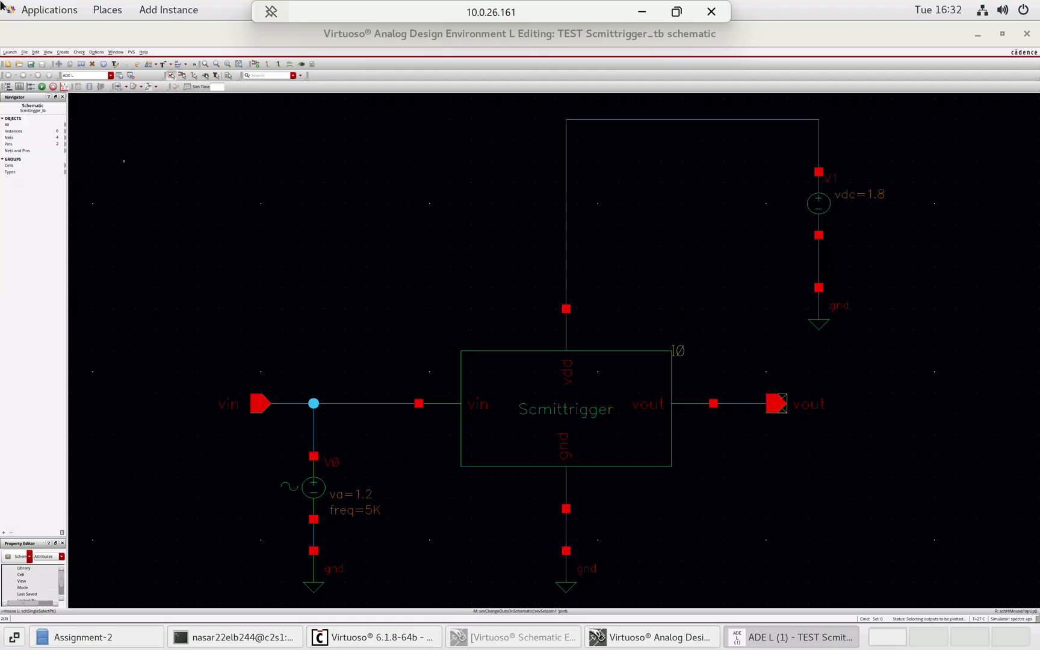
left_click(737, 409)
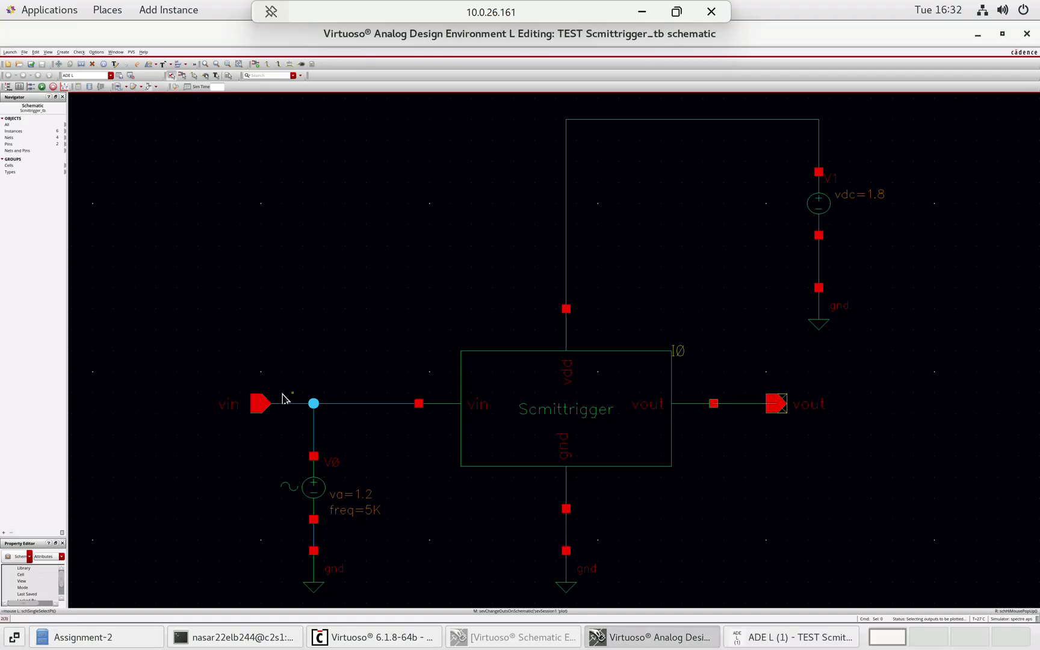
left_click(287, 407)
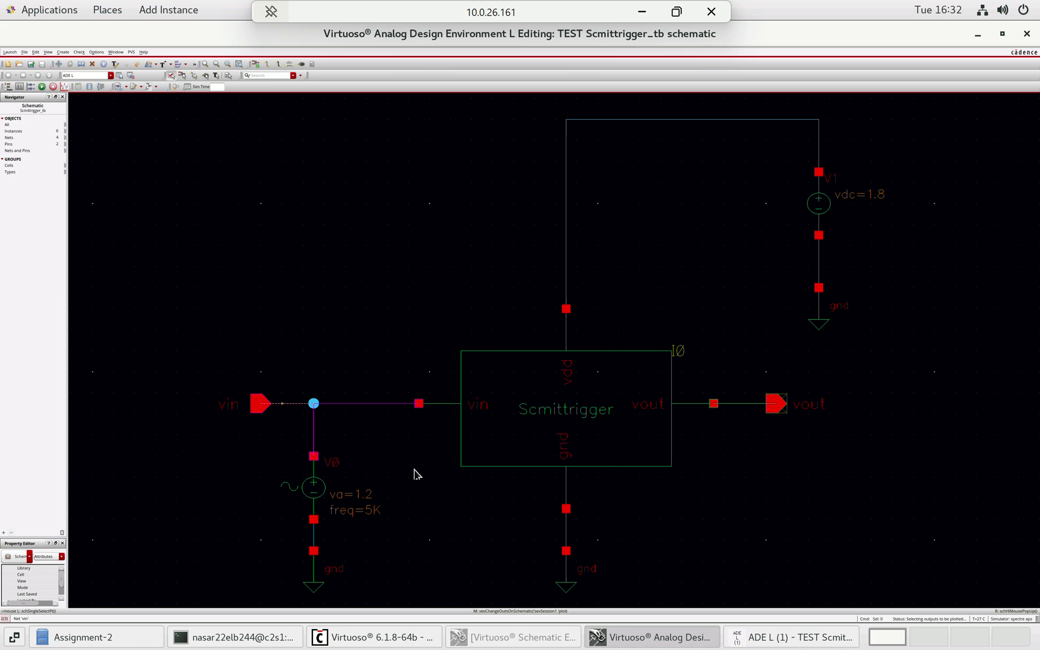
left_click(782, 636)
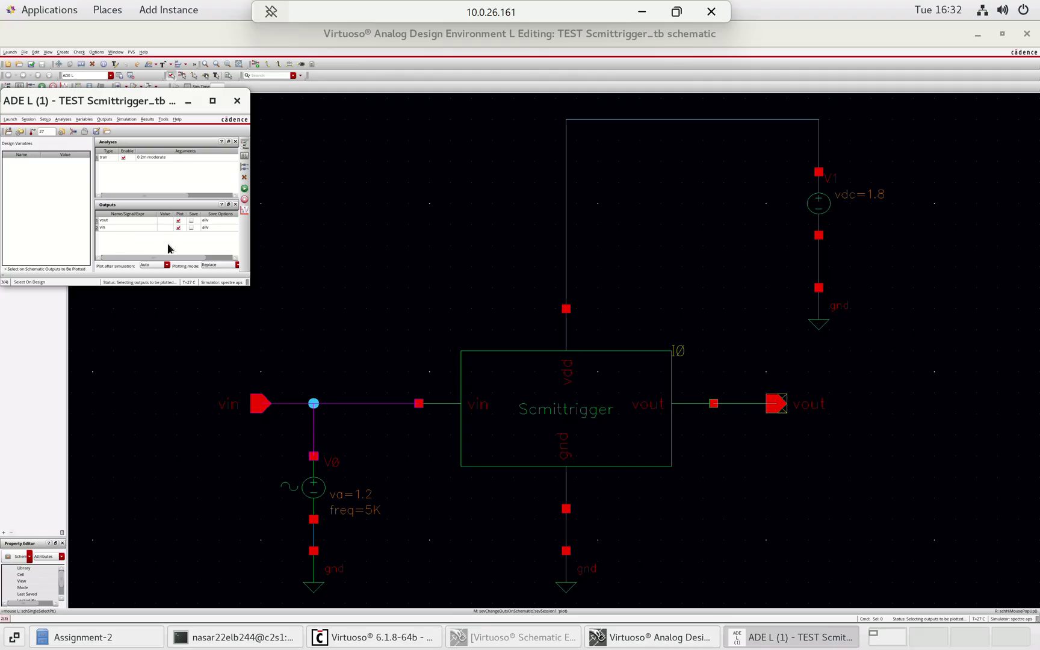
- Netlist and run the transient simulation and show the waveforms full screen
left_click(245, 189)
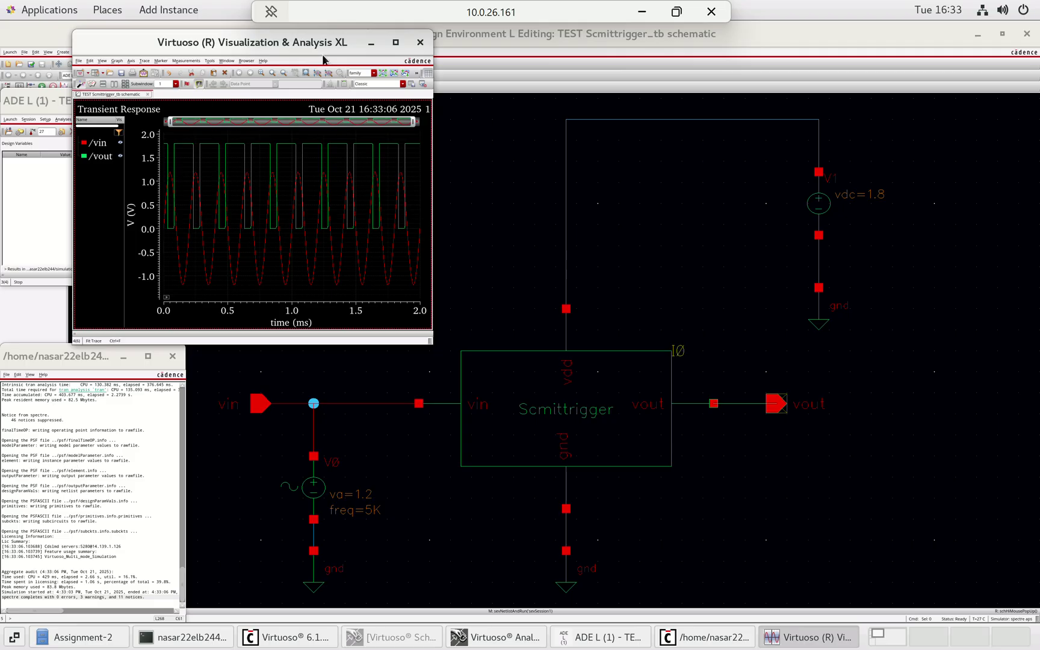
left_click(397, 42)
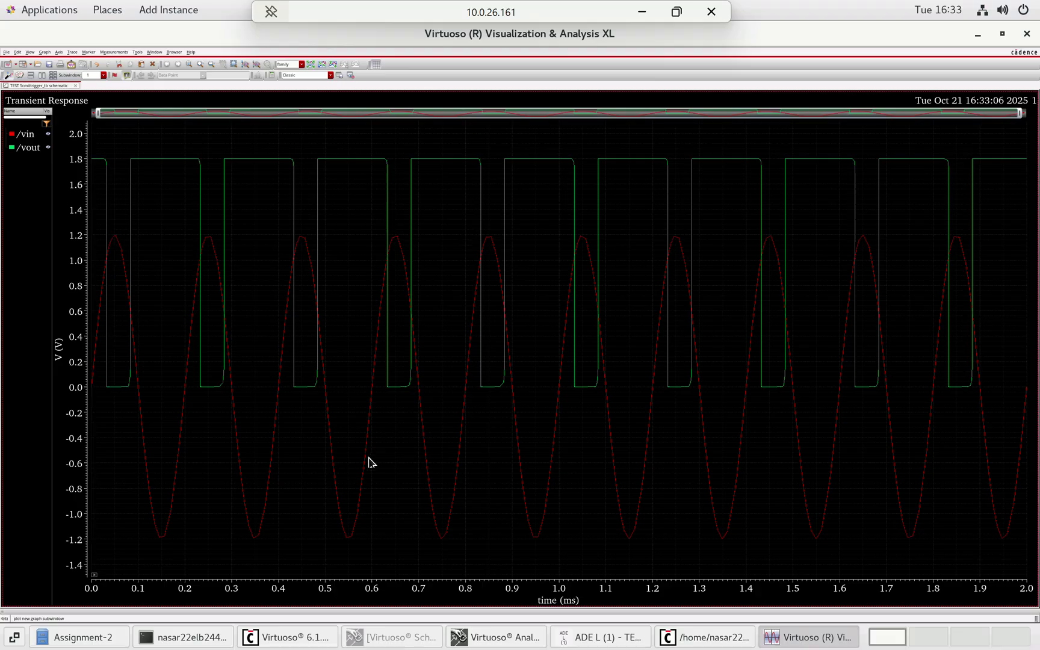
mouse_move(365, 465)
- Highlight the /vout and /vin traces, then close the waveform viewer
left_click(24, 150)
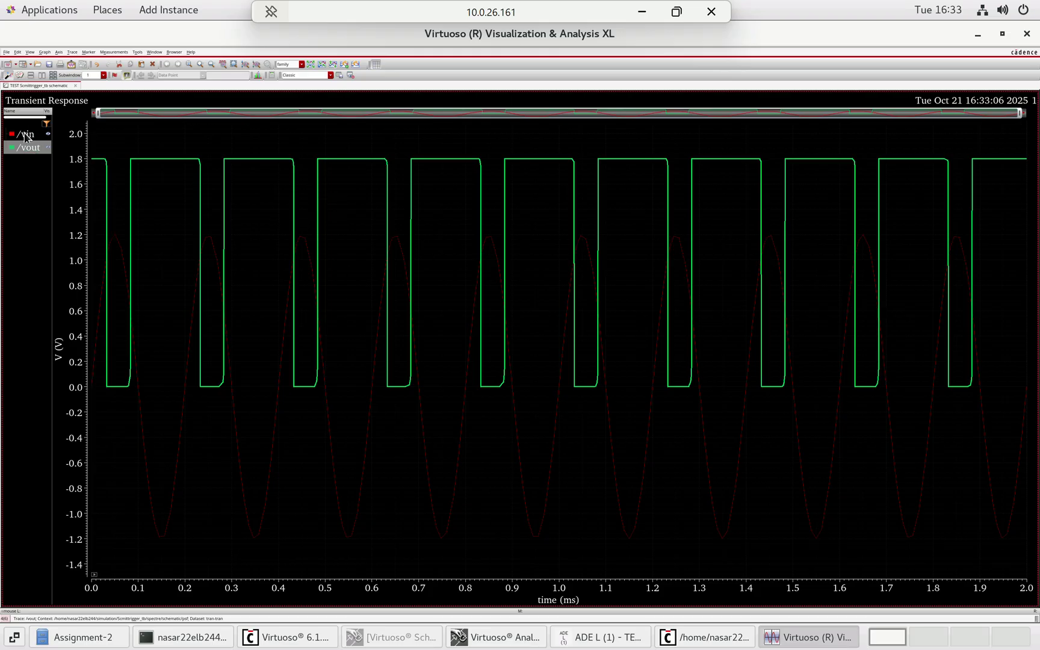
left_click(27, 134)
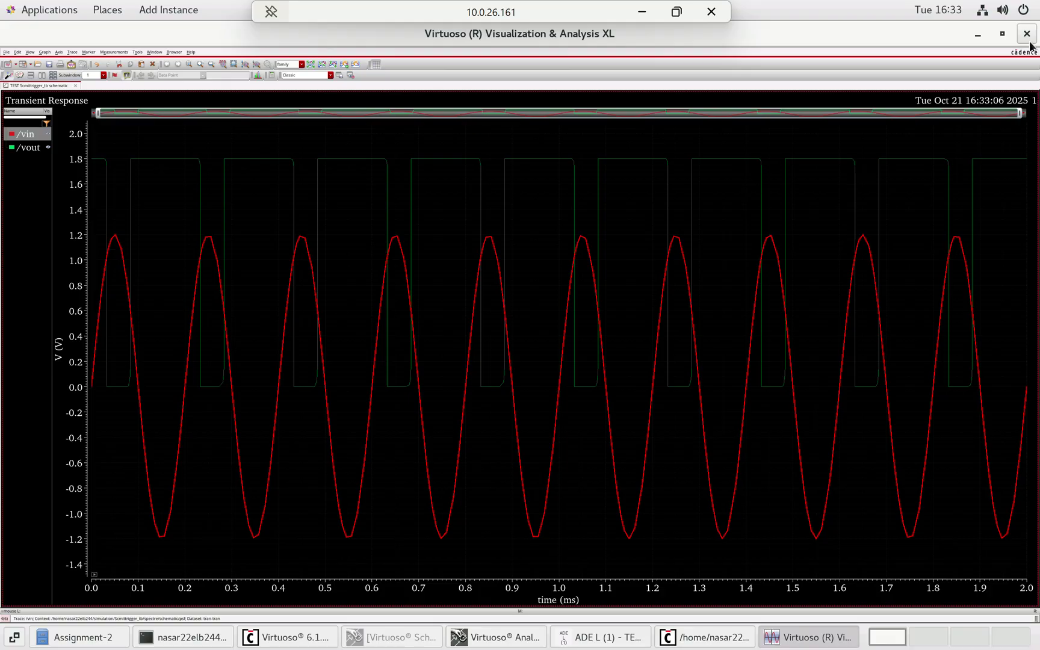
left_click(1025, 35)
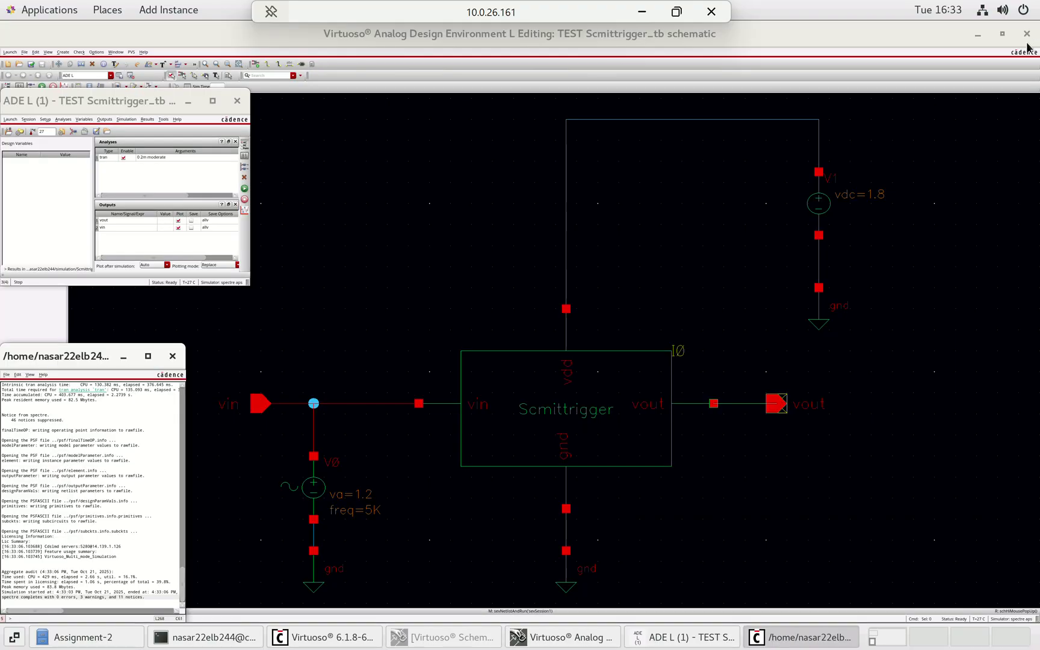
- Close the log window, quit ADE L answering No to Save State, and close the testbench schematic
left_click(172, 356)
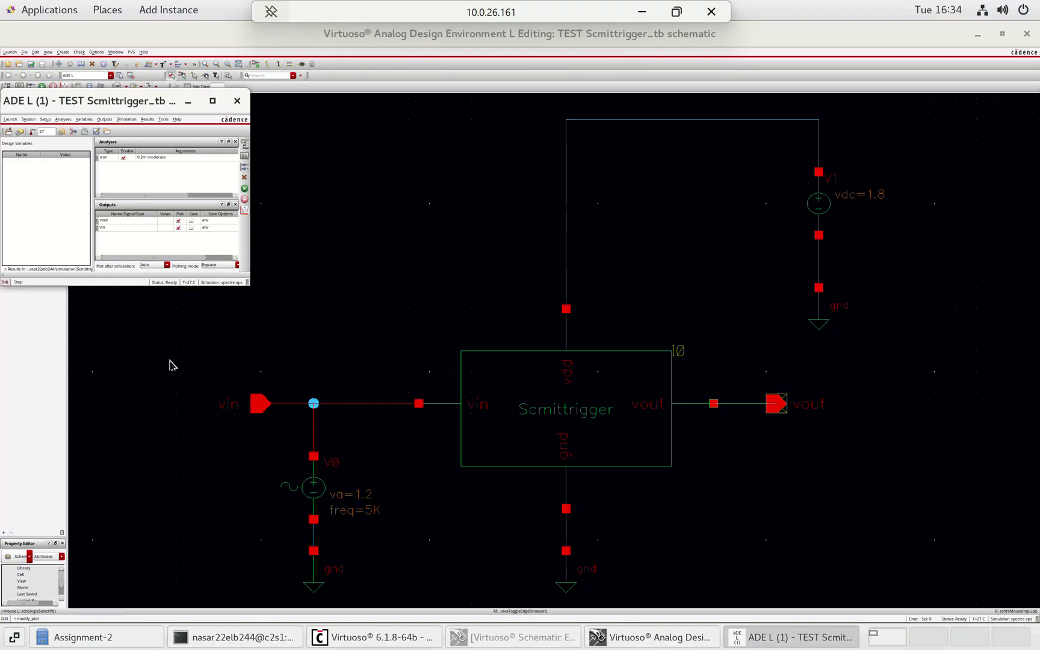
left_click(237, 100)
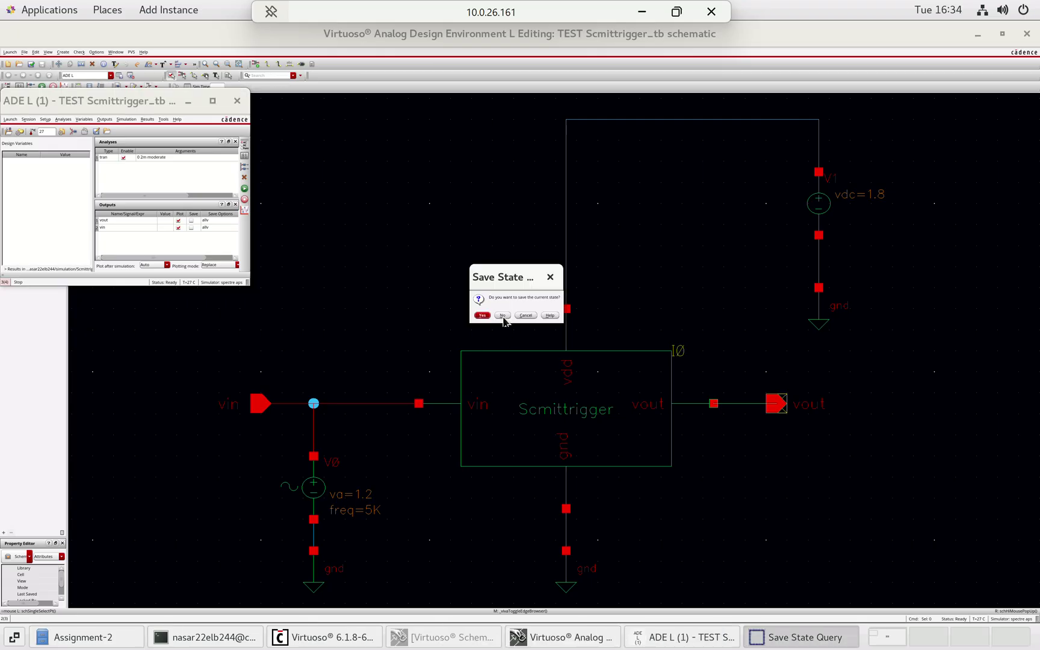
left_click(502, 316)
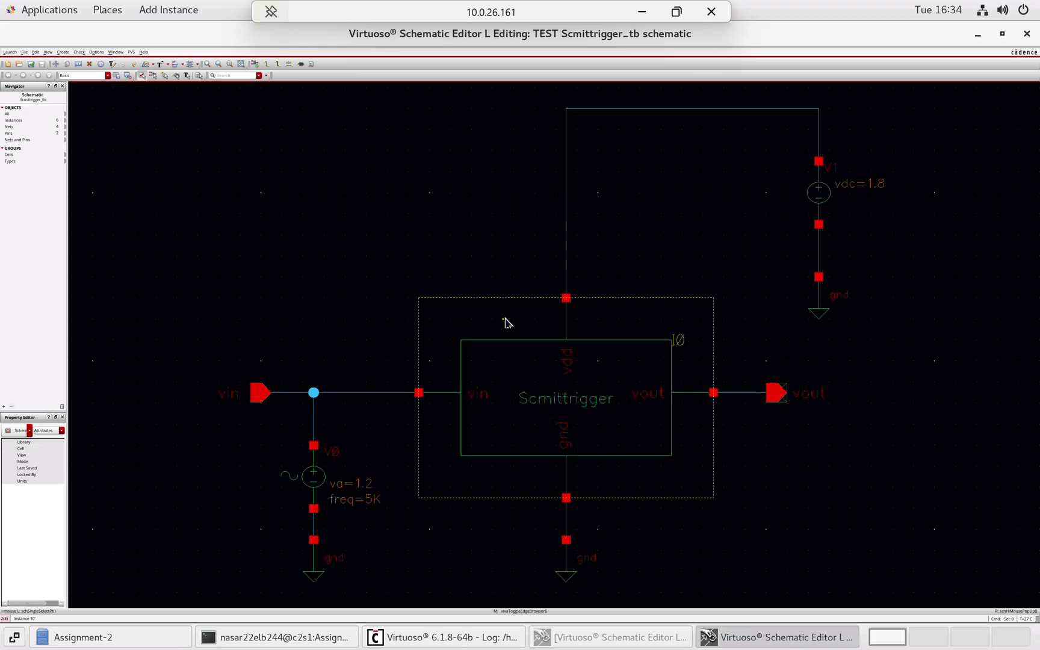
left_click(1027, 33)
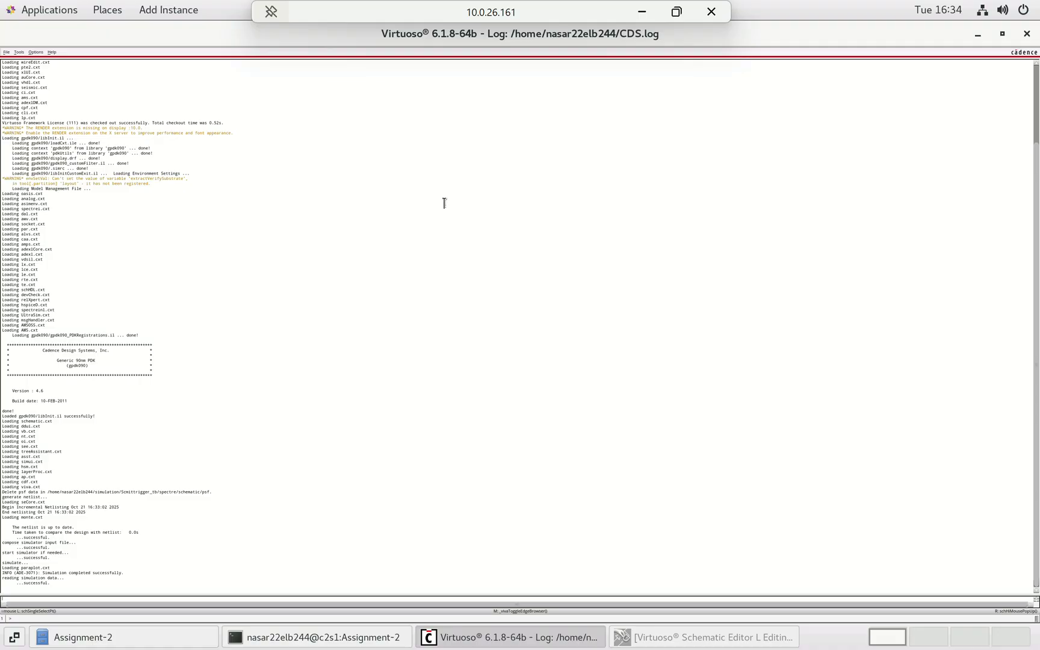
- Open the Scmittrigger schematic cellview from the library
left_click(6, 53)
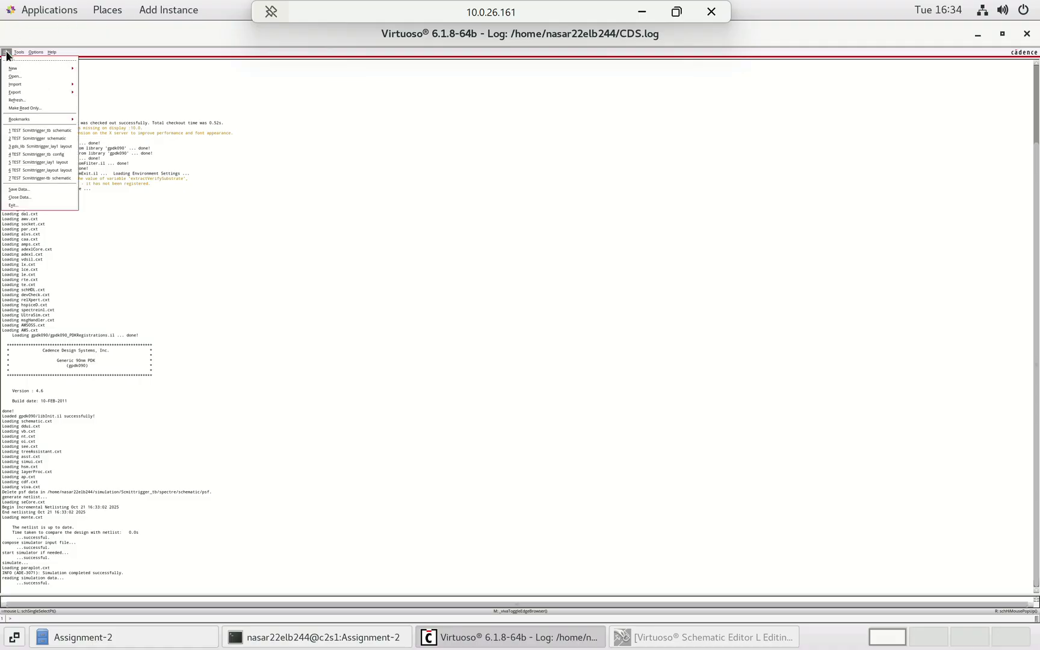
left_click(25, 77)
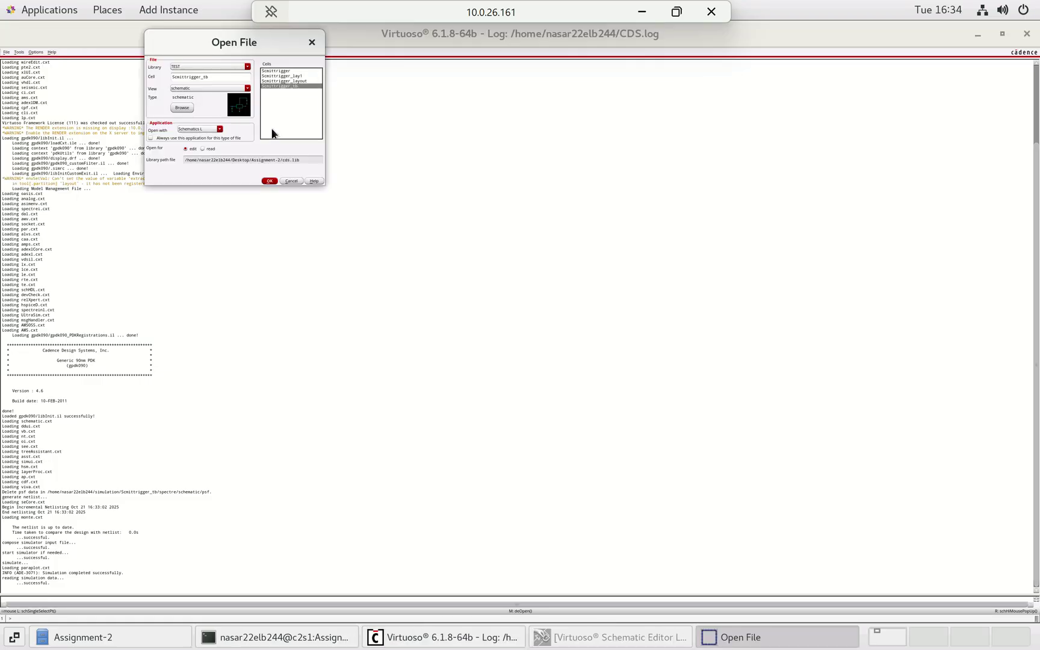
left_click(282, 70)
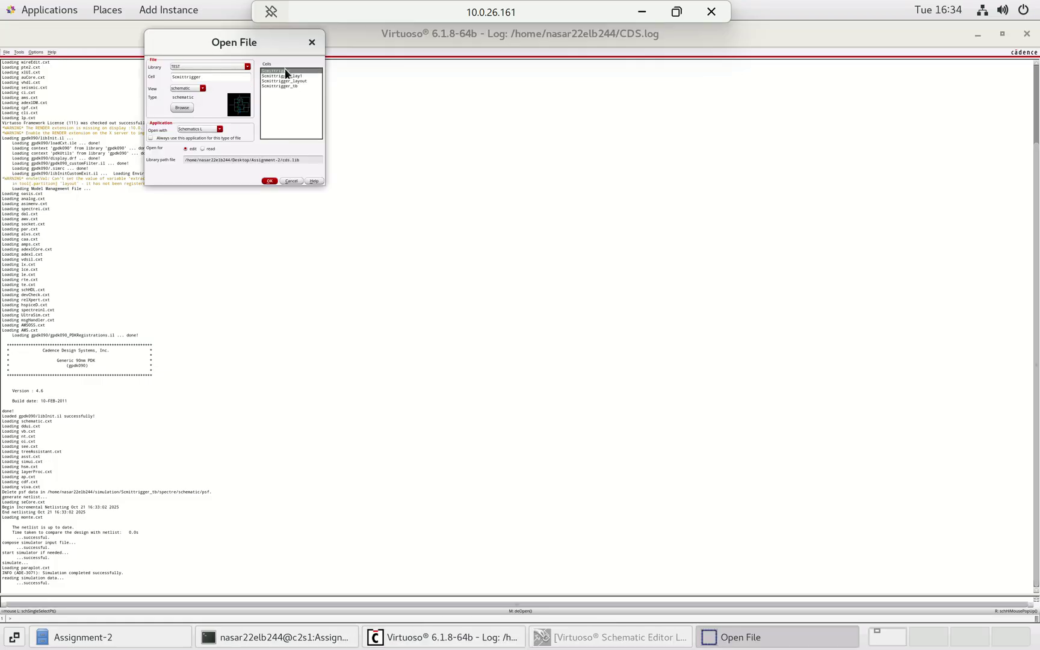
left_click(269, 180)
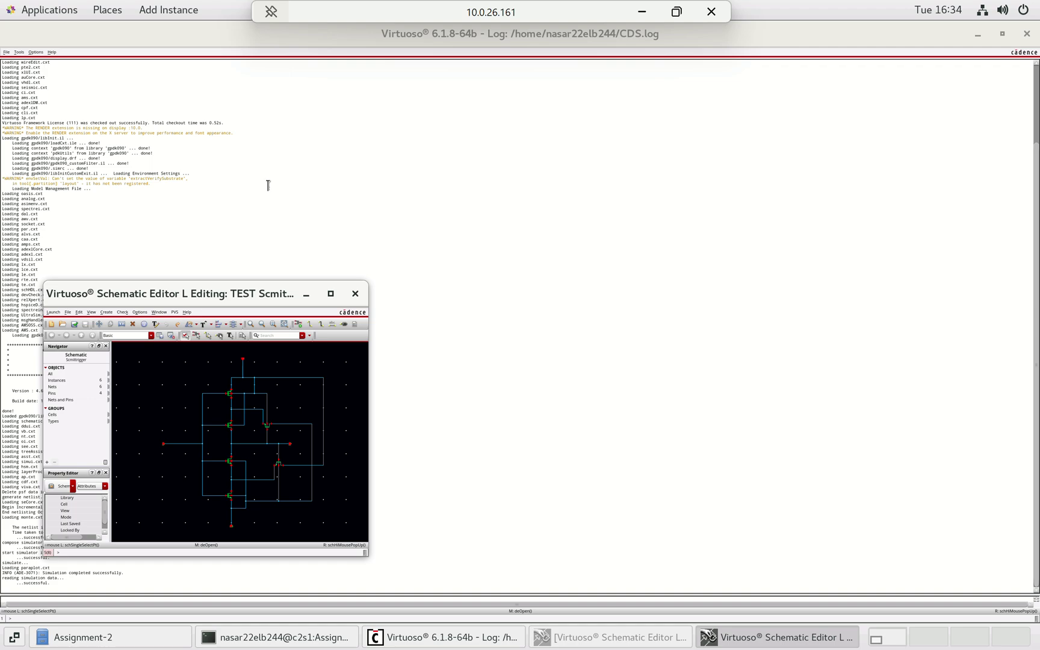
- Maximize the schematic editor, fit the Schmitt trigger circuit, and show the Launch menu
left_click(331, 294)
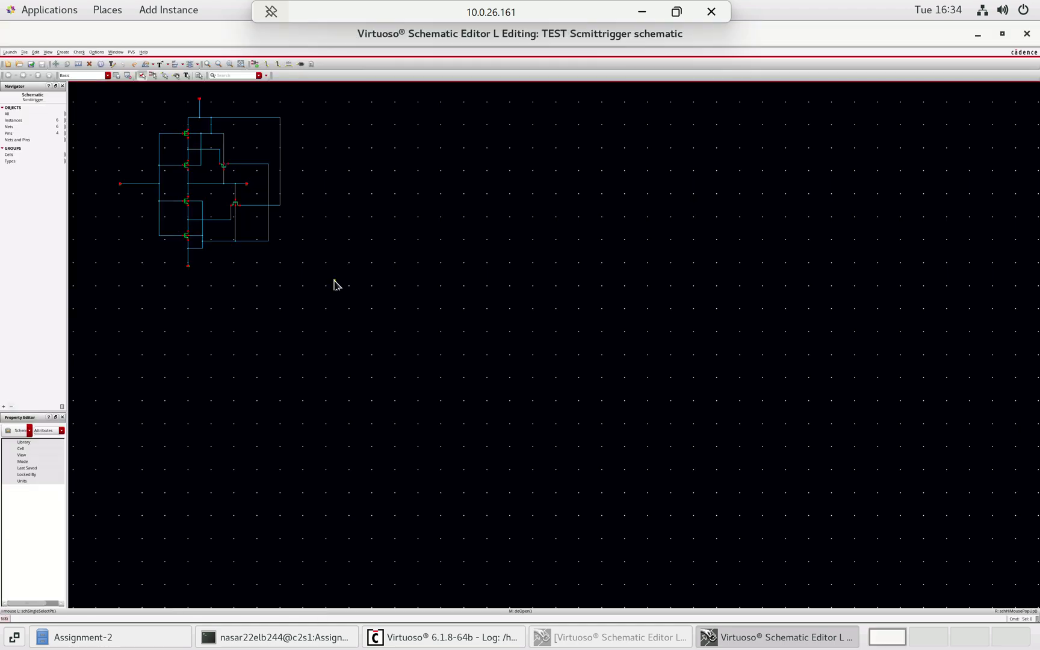
key("f")
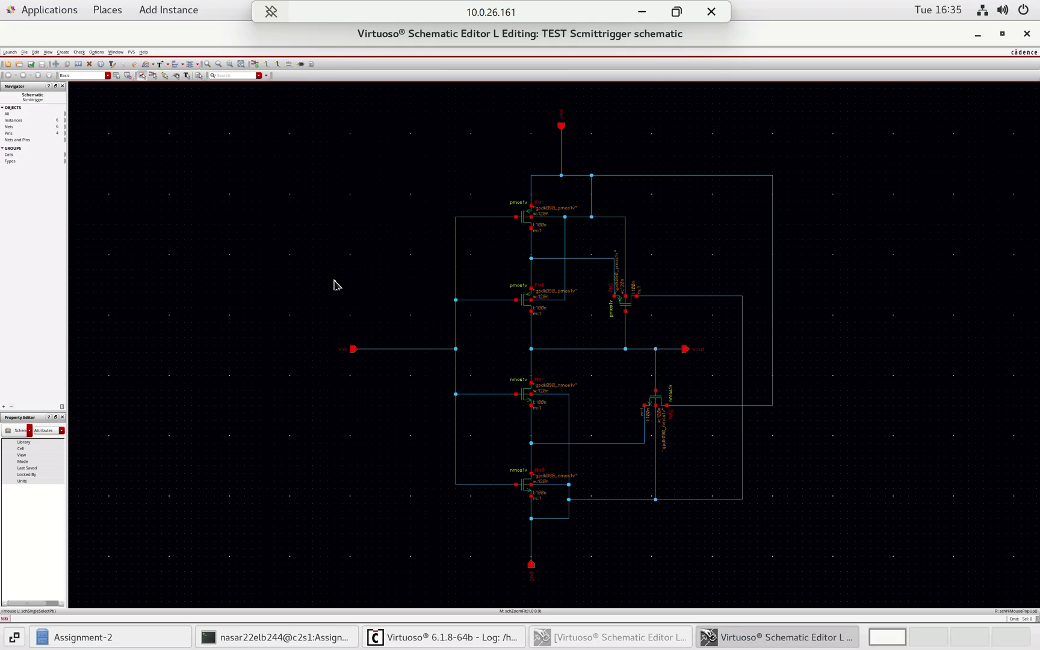
left_click(10, 53)
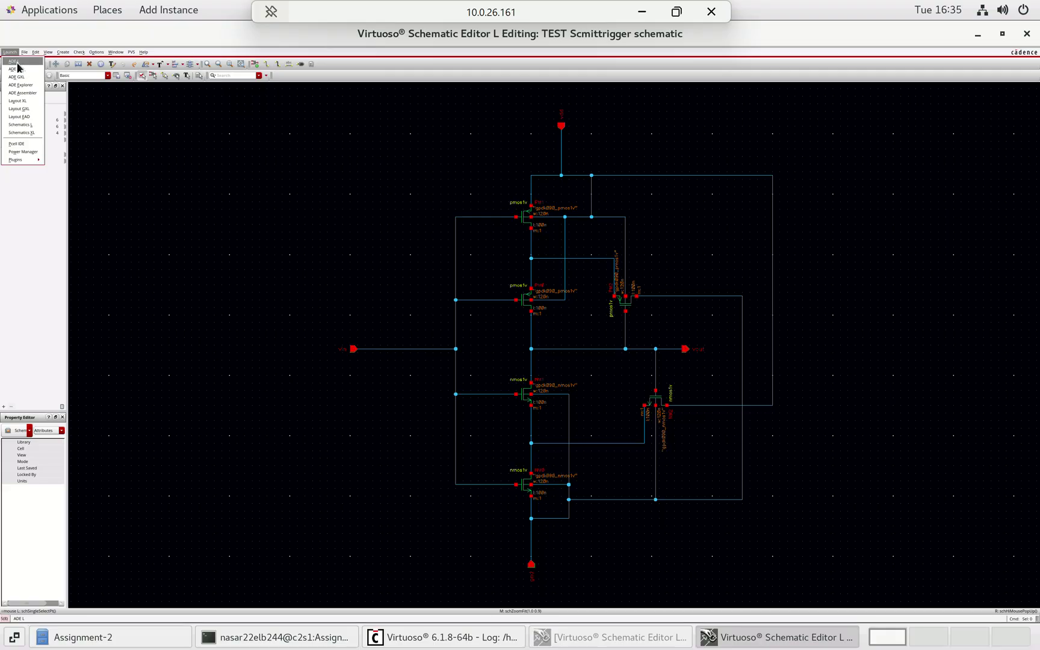
- Launch Layout XL creating a new Scmittrigger_LYOUT layout in TEST, using a session license
left_click(25, 106)
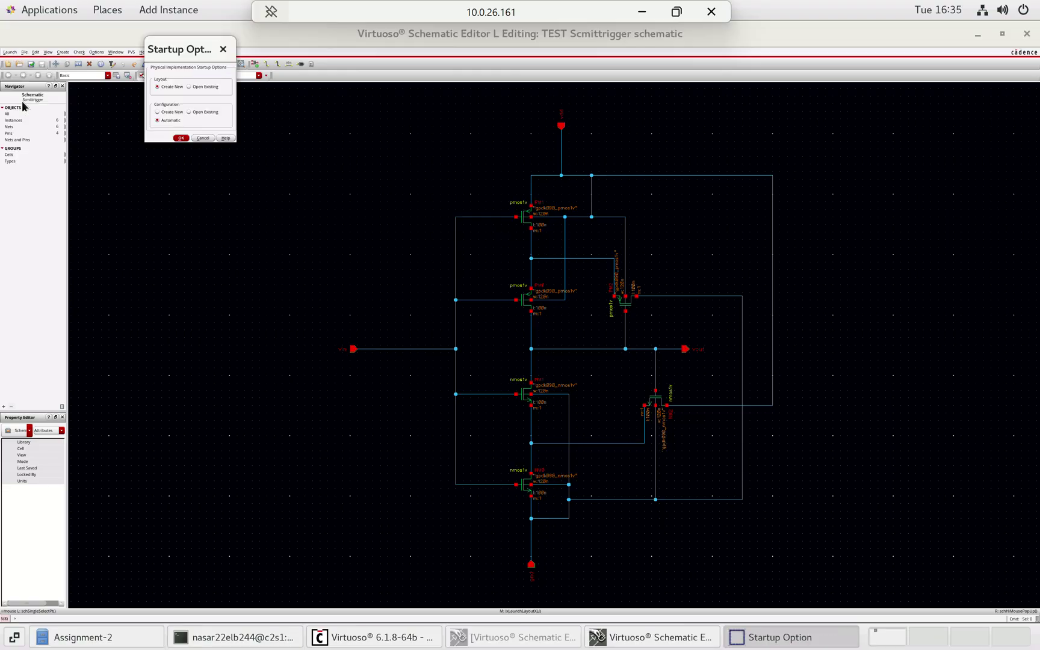
left_click(179, 139)
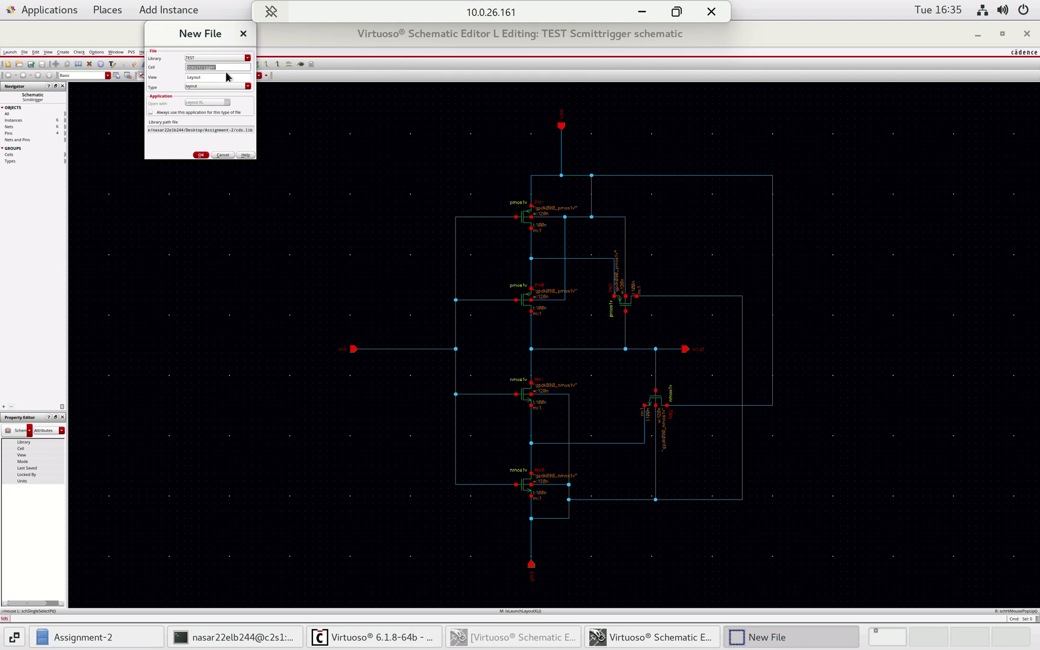
left_click(222, 67)
left_click(201, 155)
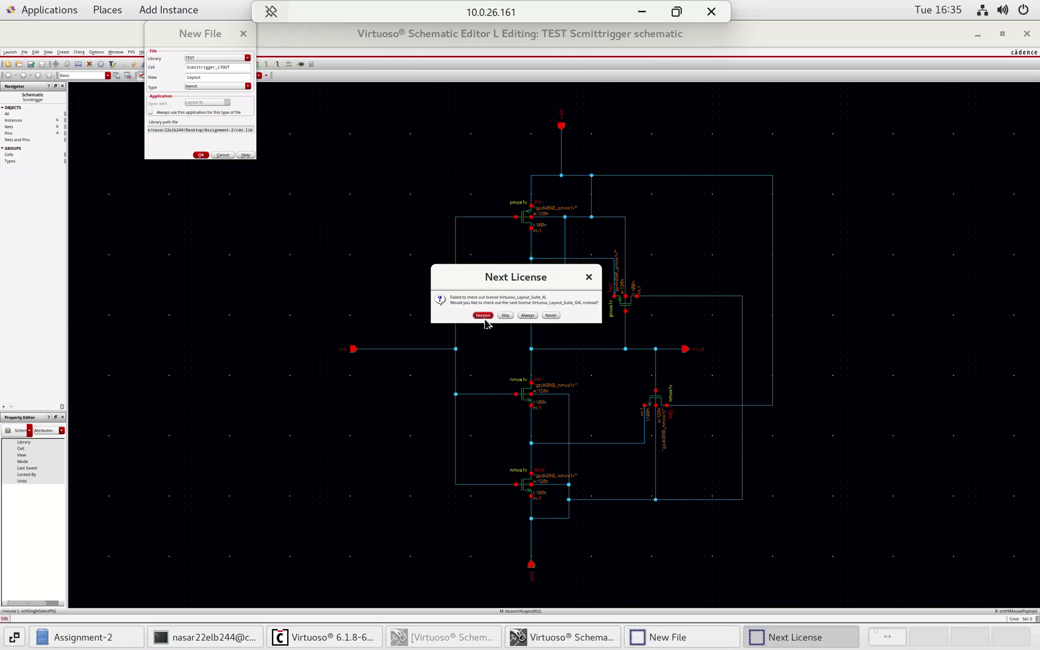
left_click(483, 317)
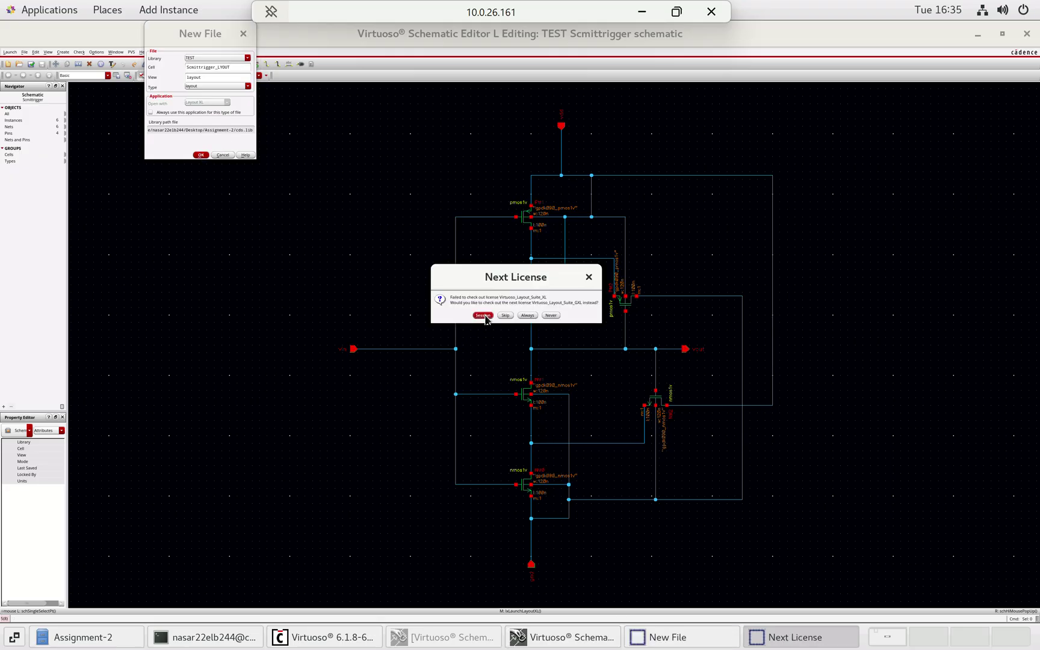
left_click(201, 155)
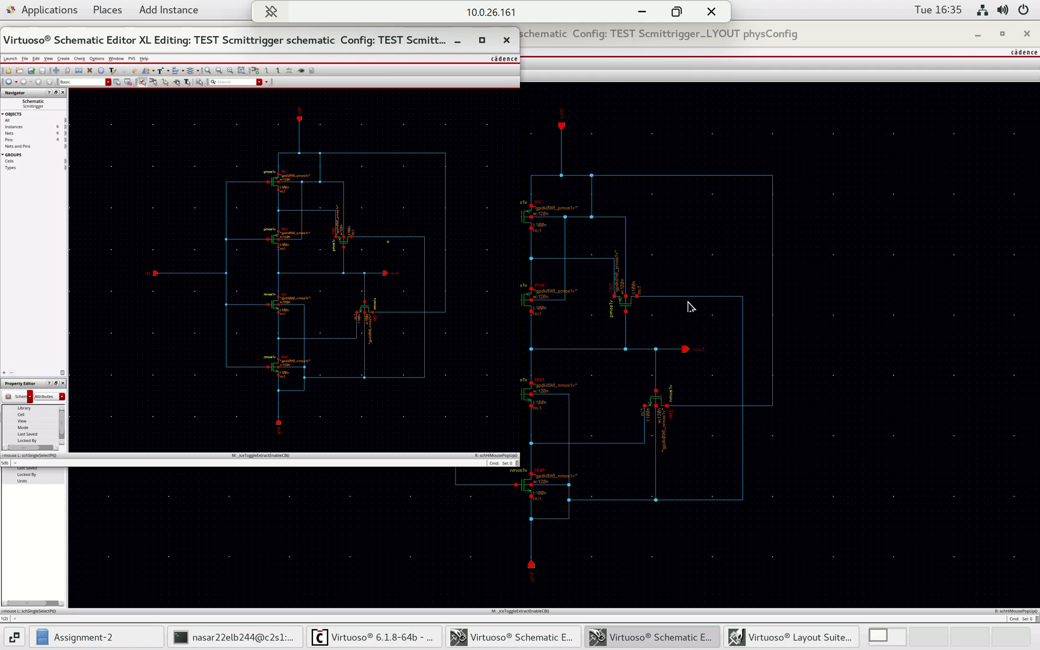
- Maximize the empty Scmittrigger_LYOUT layout window and bring up the Connectivity > Generate options
scroll(690, 304, "down", 1, "ctrl")
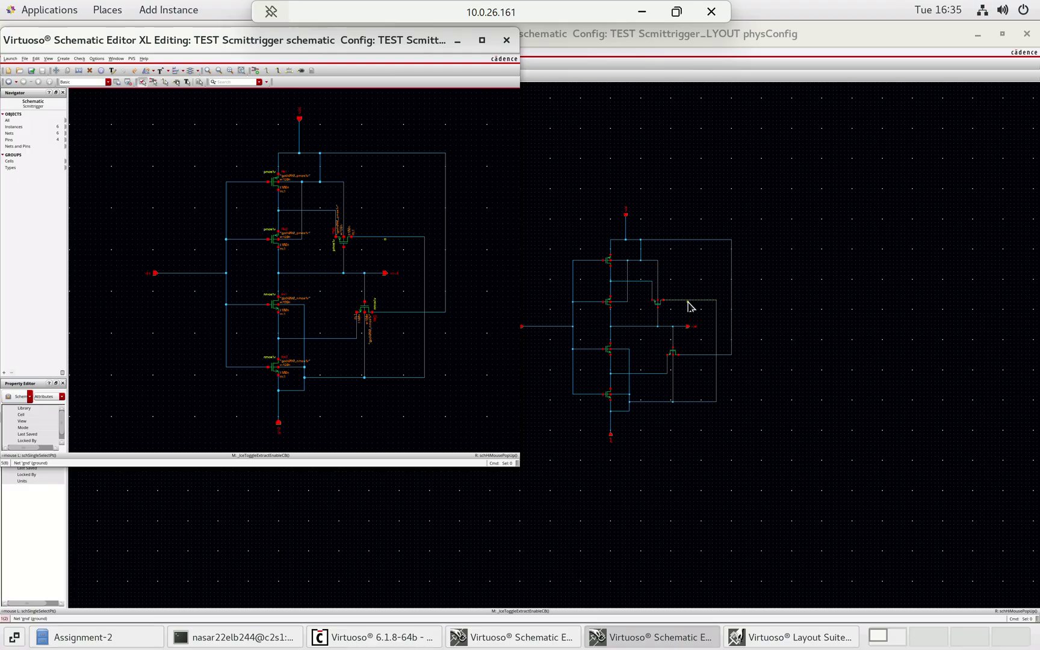
scroll(690, 305, "up", 1, "ctrl")
scroll(690, 305, "down", 1, "ctrl")
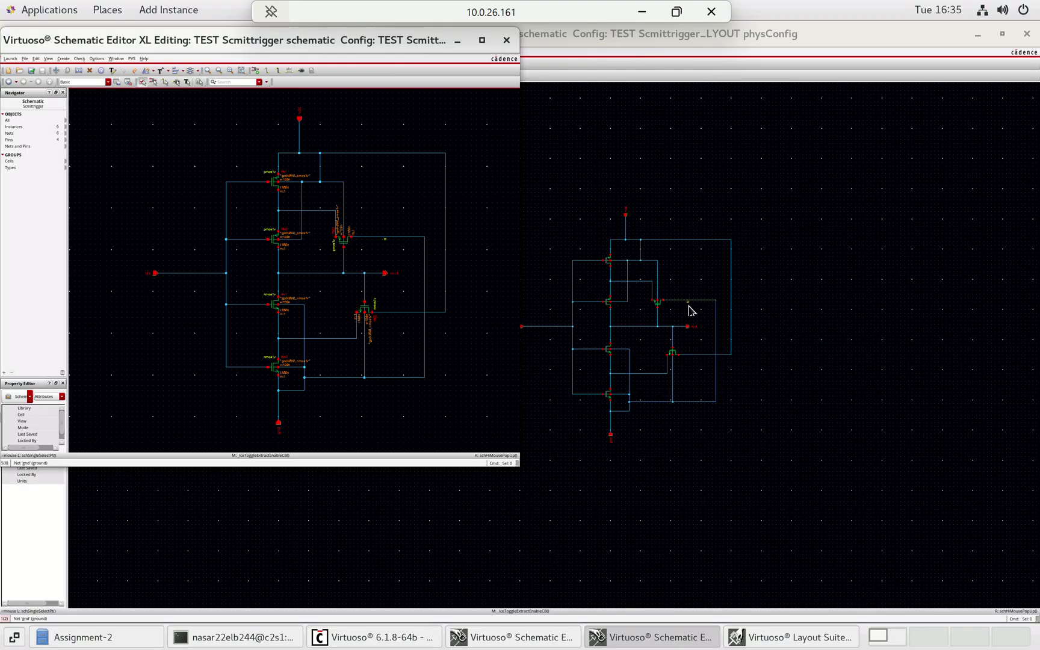
left_click(804, 642)
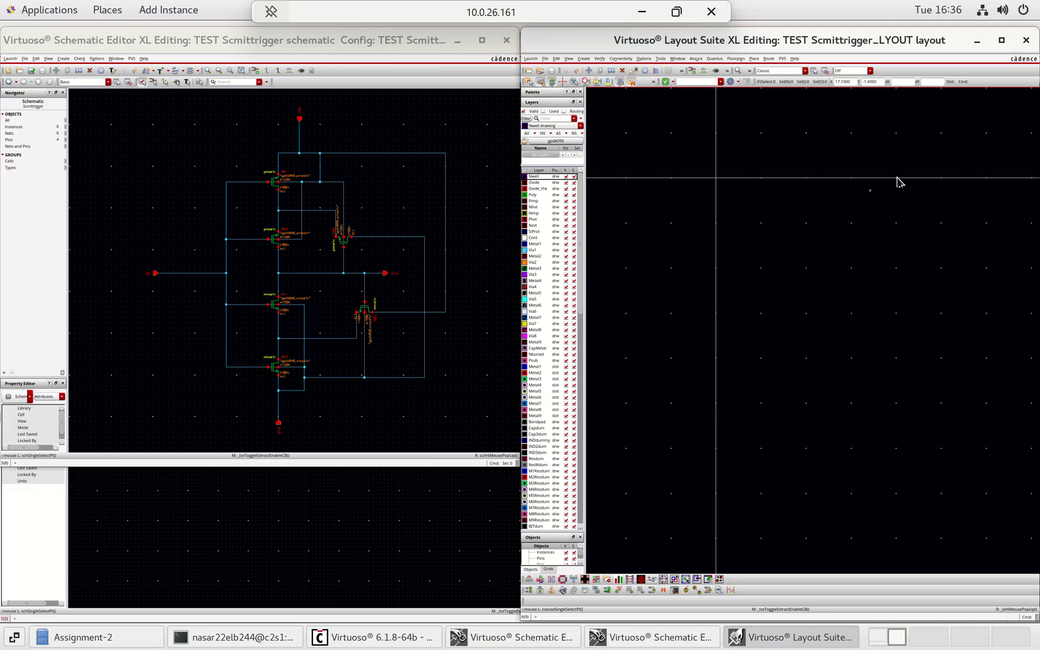
left_click(1001, 40)
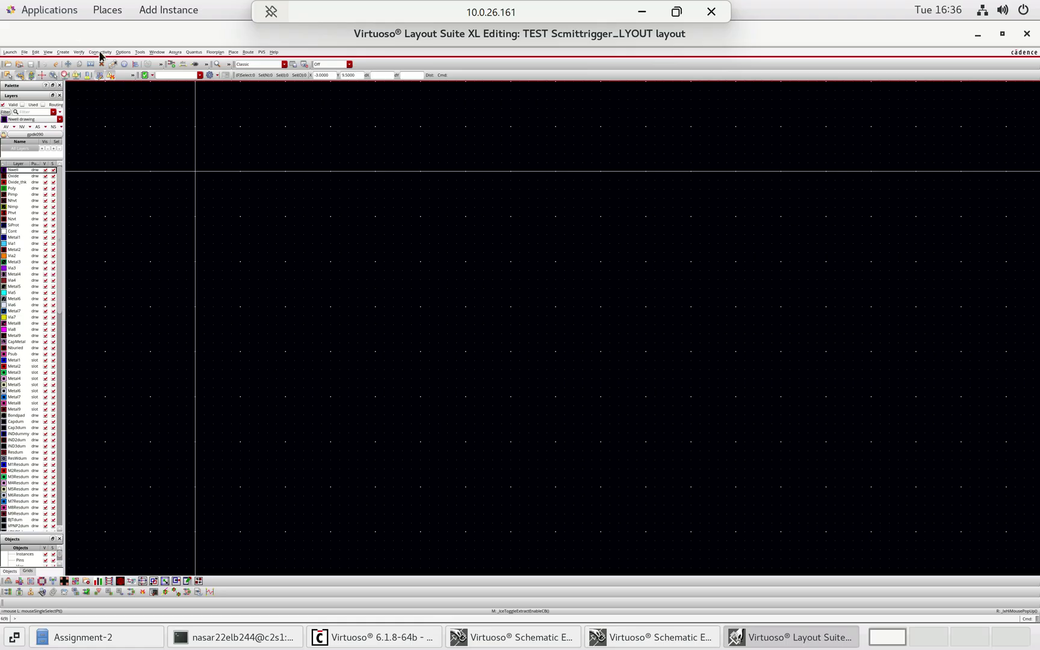
left_click(63, 52)
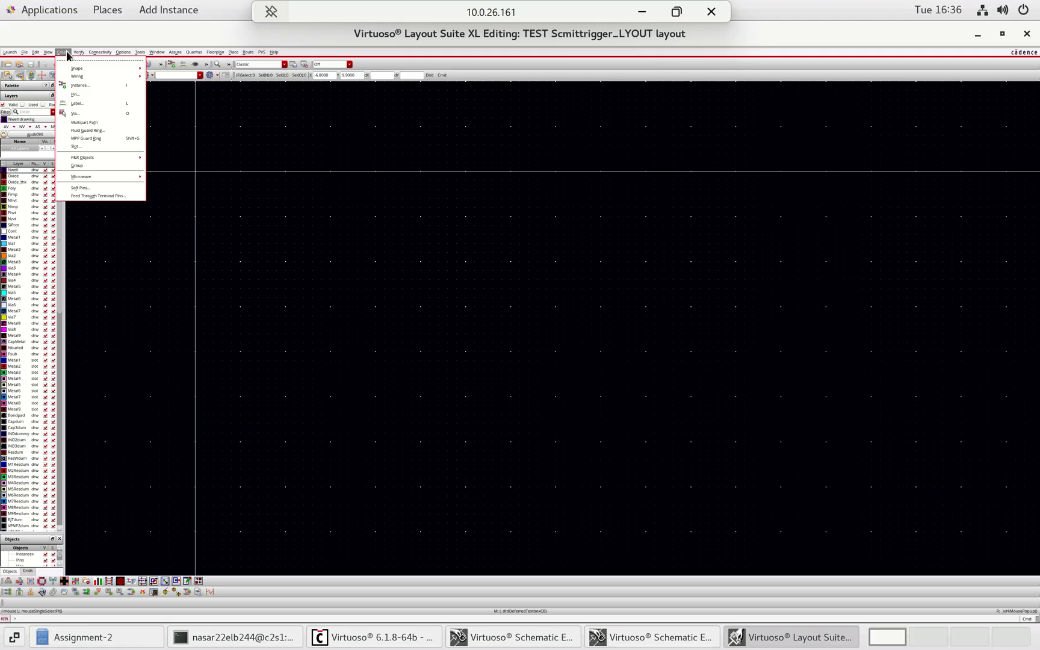
mouse_move(100, 52)
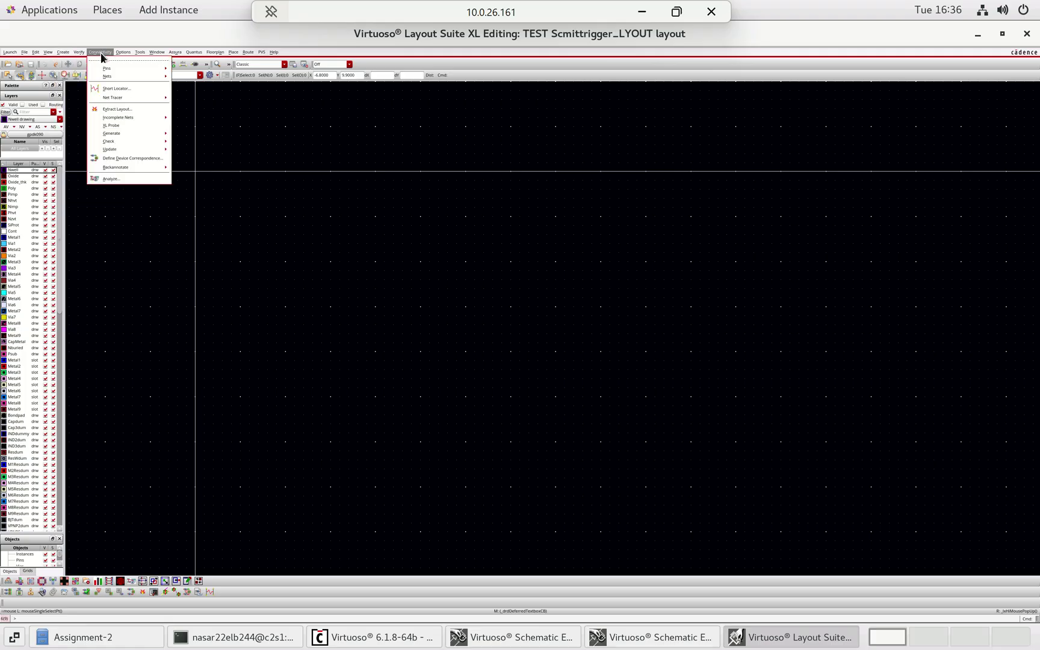
mouse_move(142, 132)
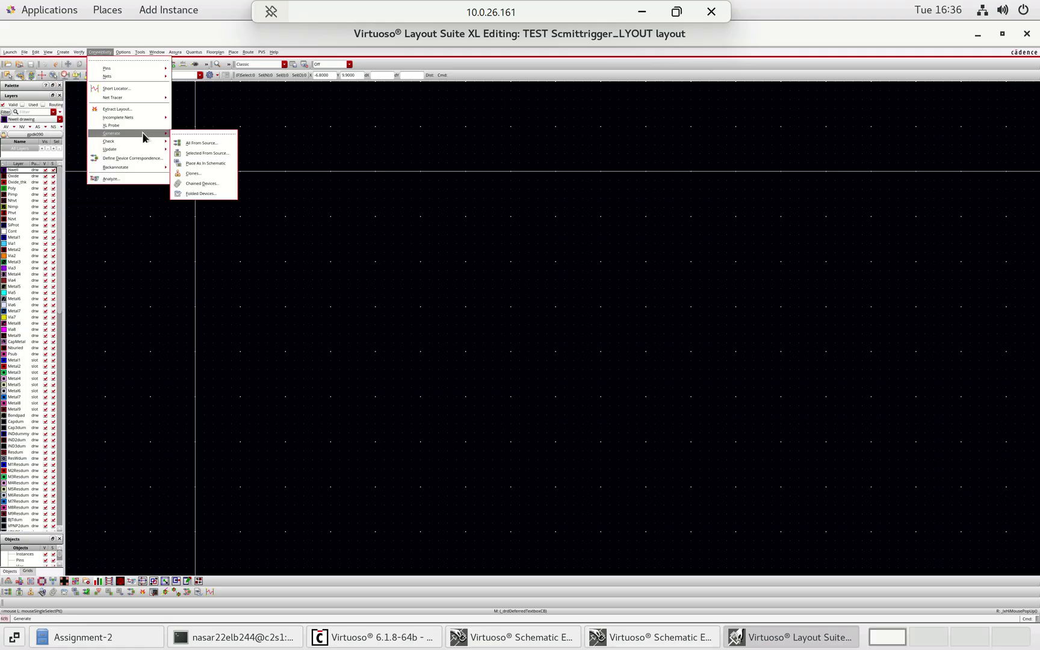
left_click(197, 144)
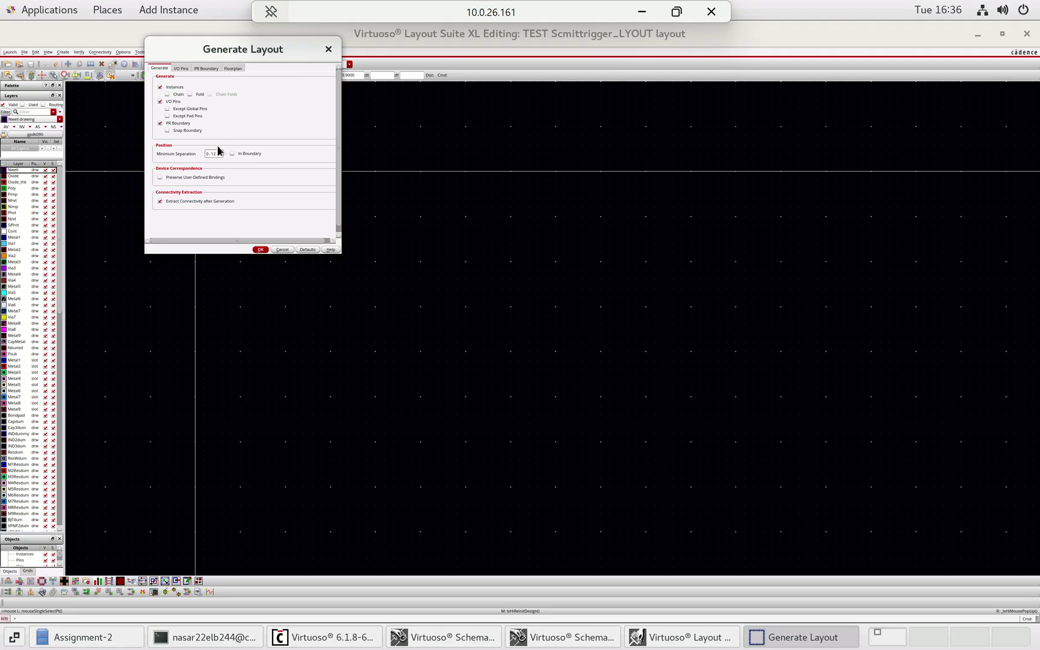
left_click(180, 68)
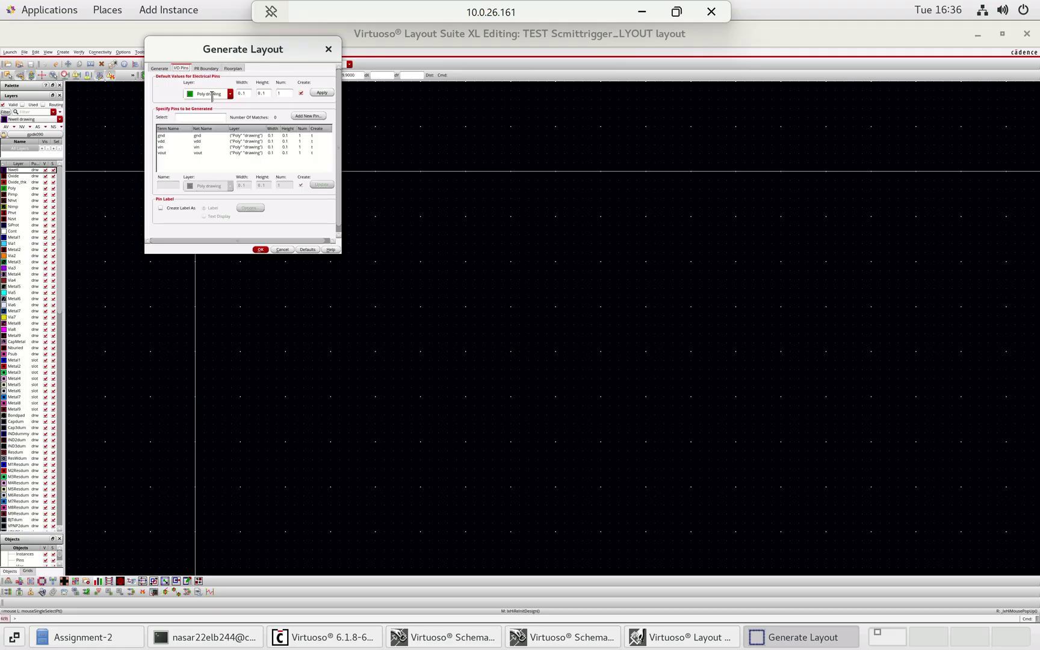
left_click(231, 95)
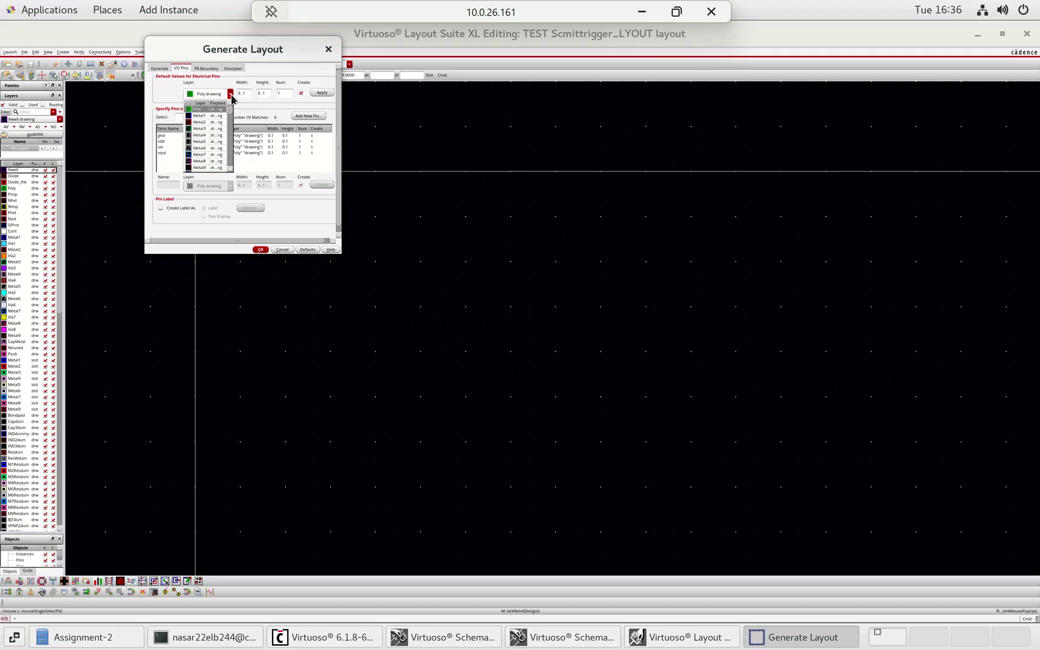
left_click(199, 115)
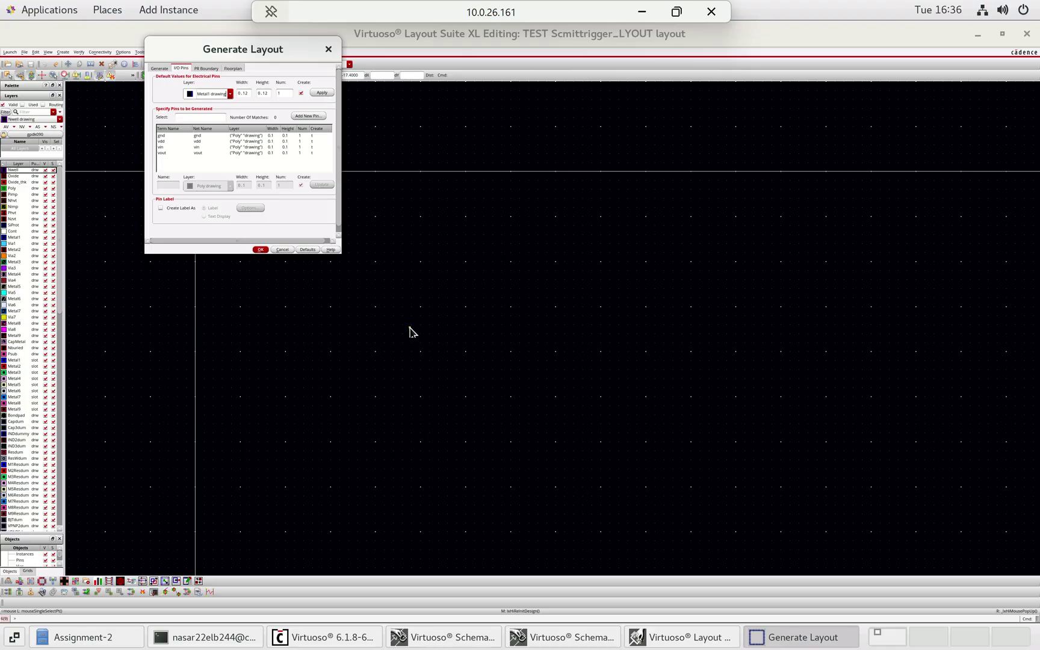
left_click(328, 51)
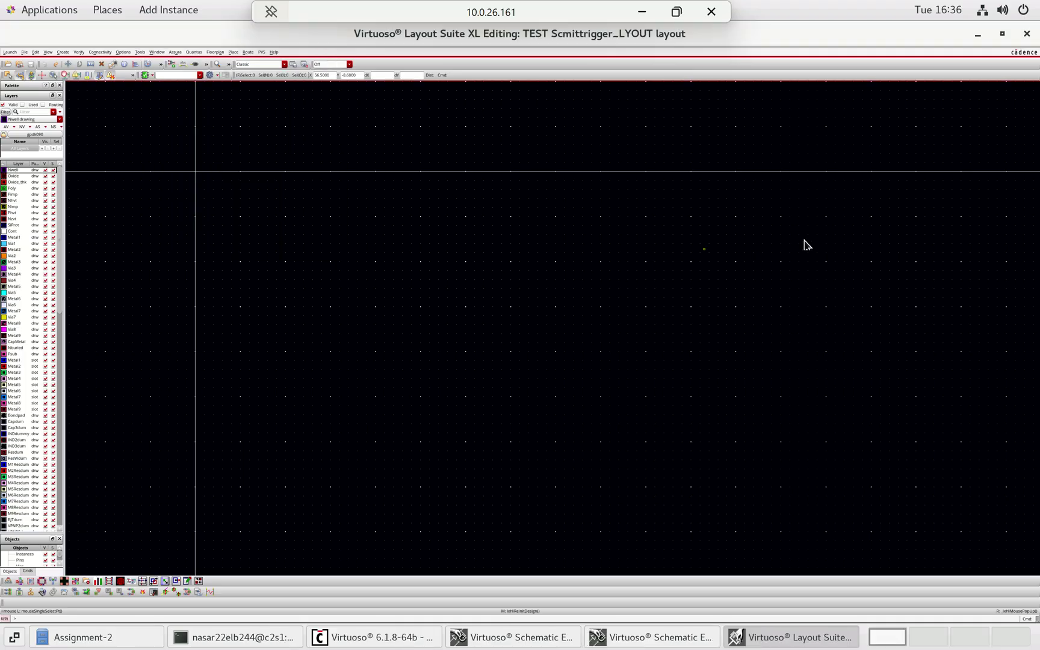
- Close the empty layout, minimize both schematic editors, and maximize the CDS.log window
left_click(1027, 34)
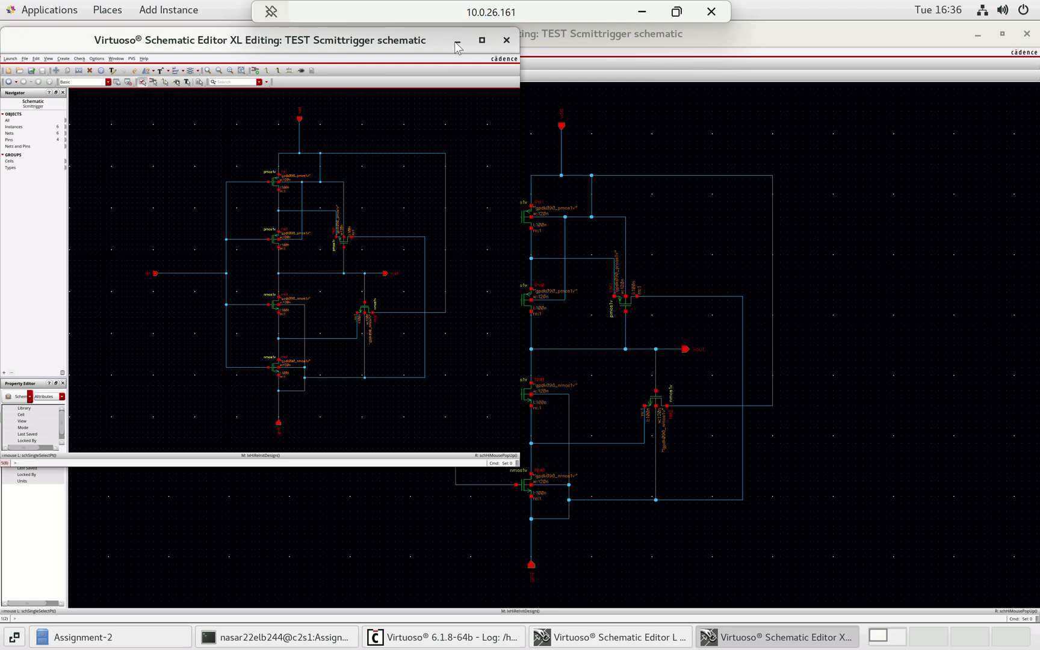
left_click_drag(457, 47, 507, 92)
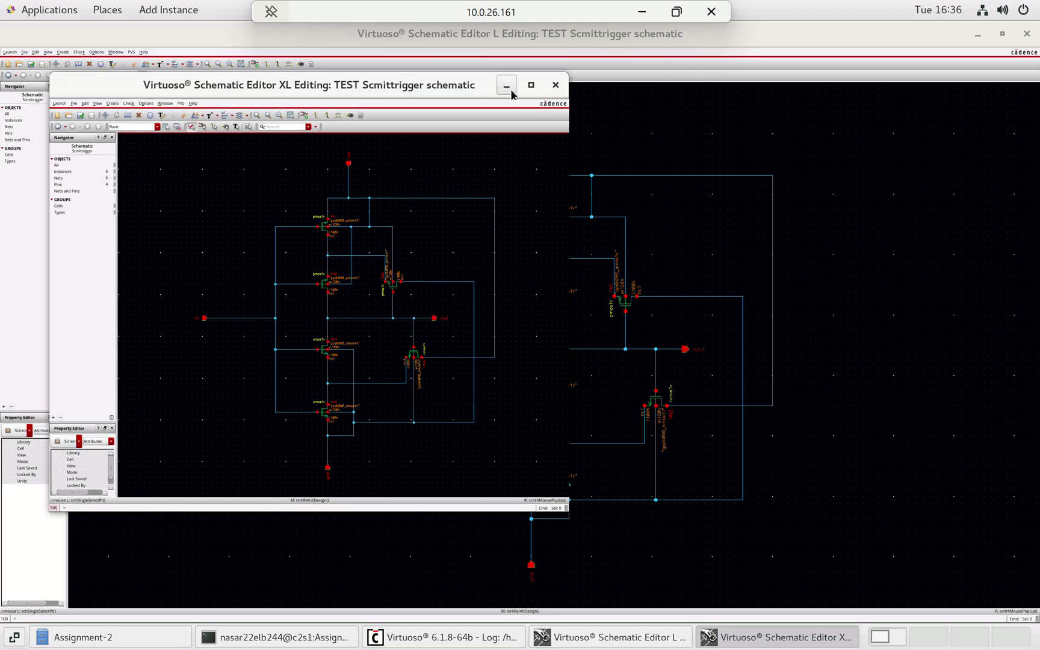
left_click(511, 92)
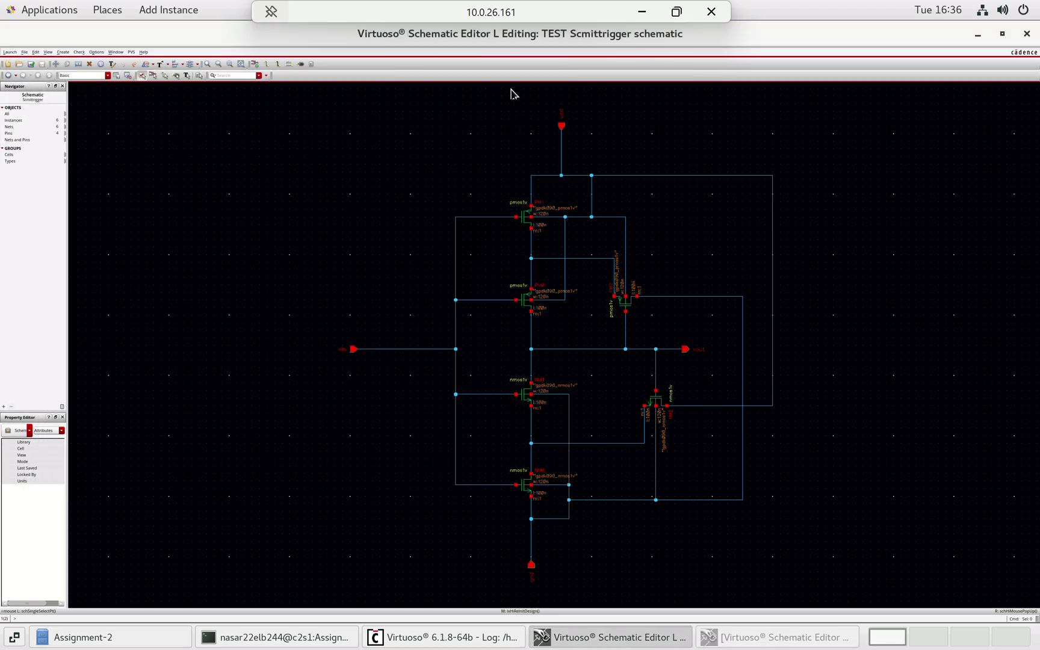
left_click(977, 35)
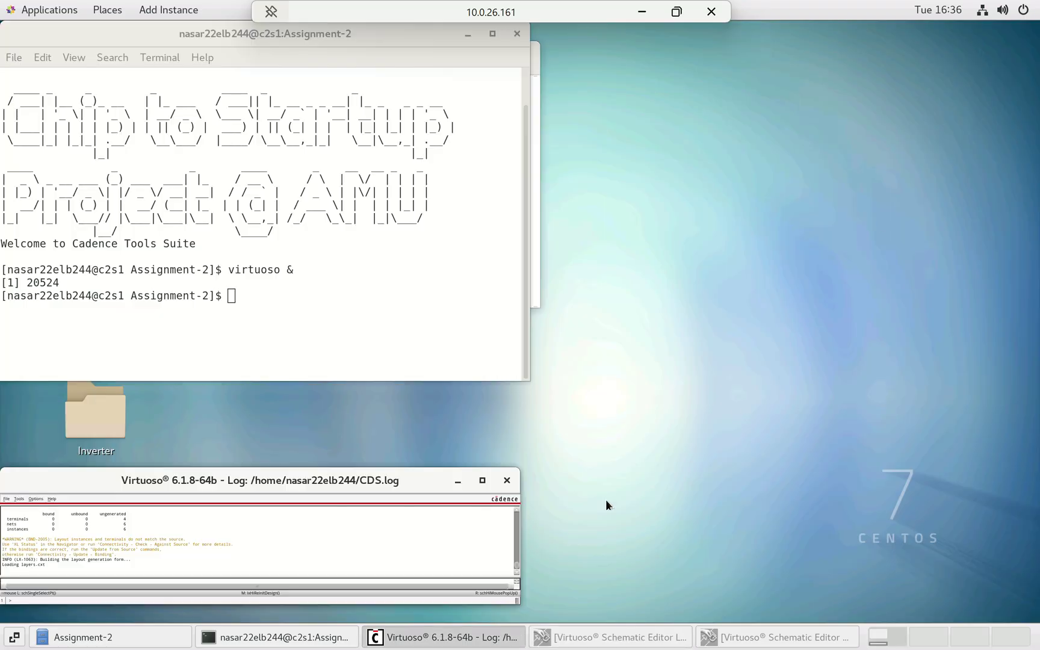
left_click(482, 480)
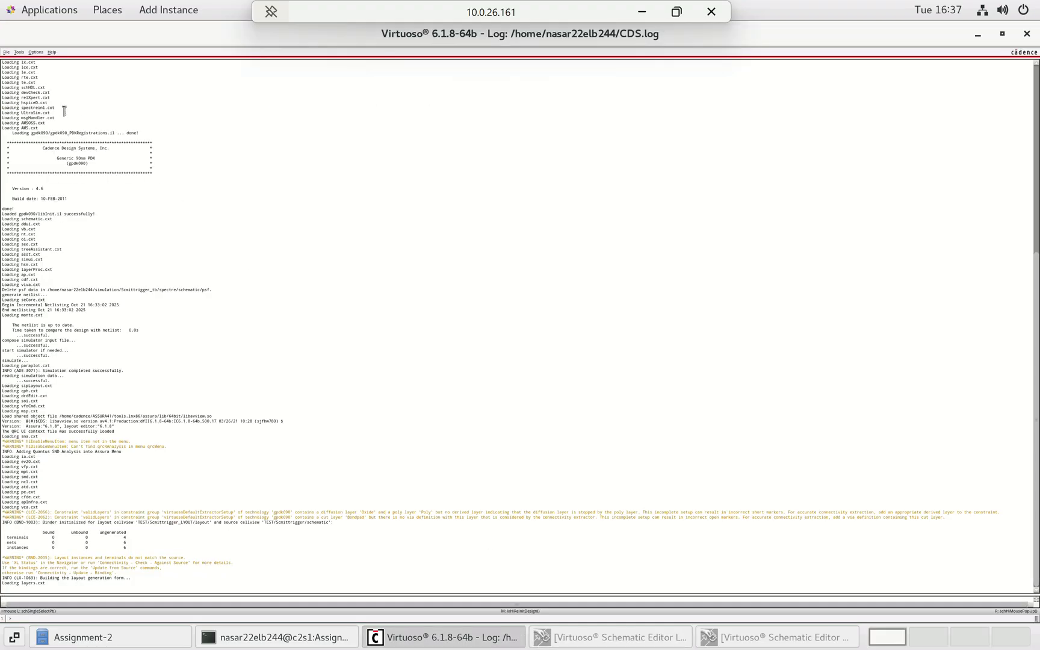
- Open the existing Scmittrigger_lay1 layout from library TEST
left_click(7, 53)
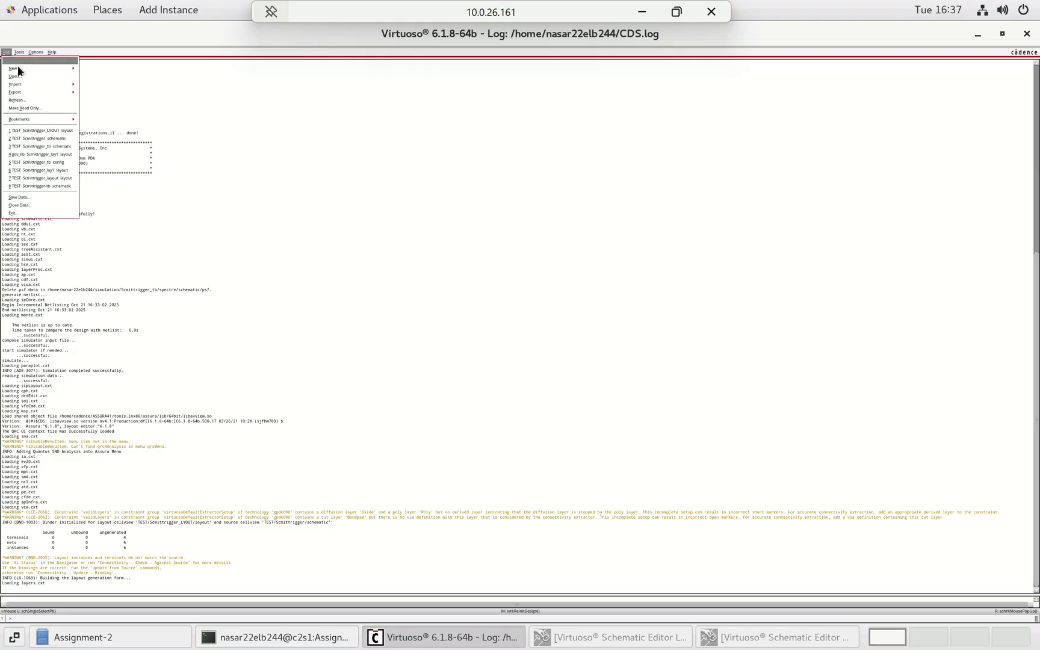
left_click(15, 69)
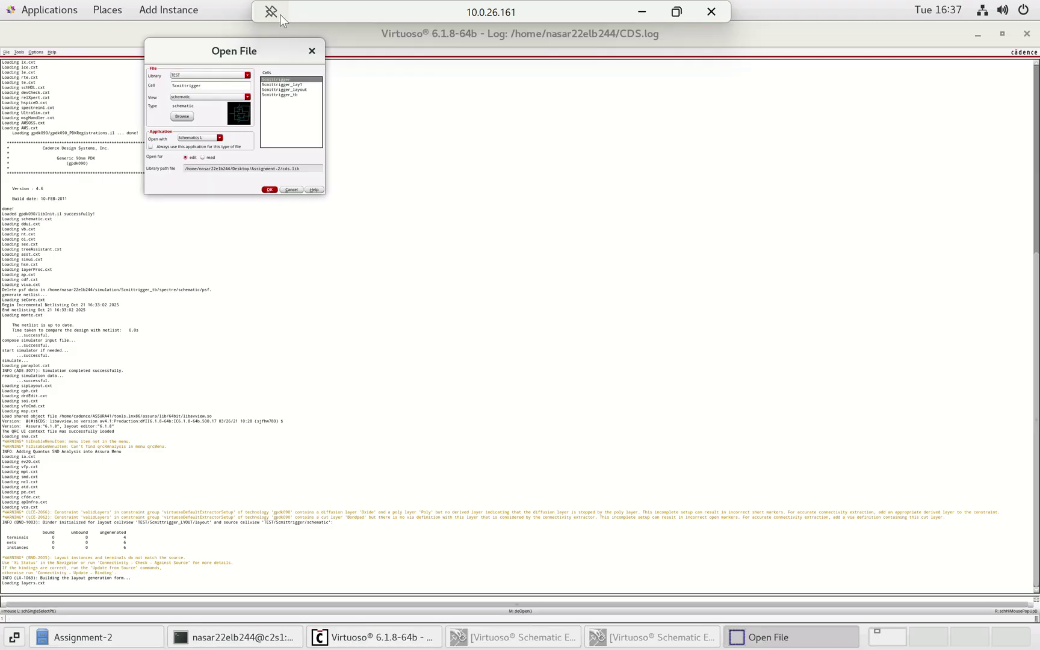
left_click(299, 85)
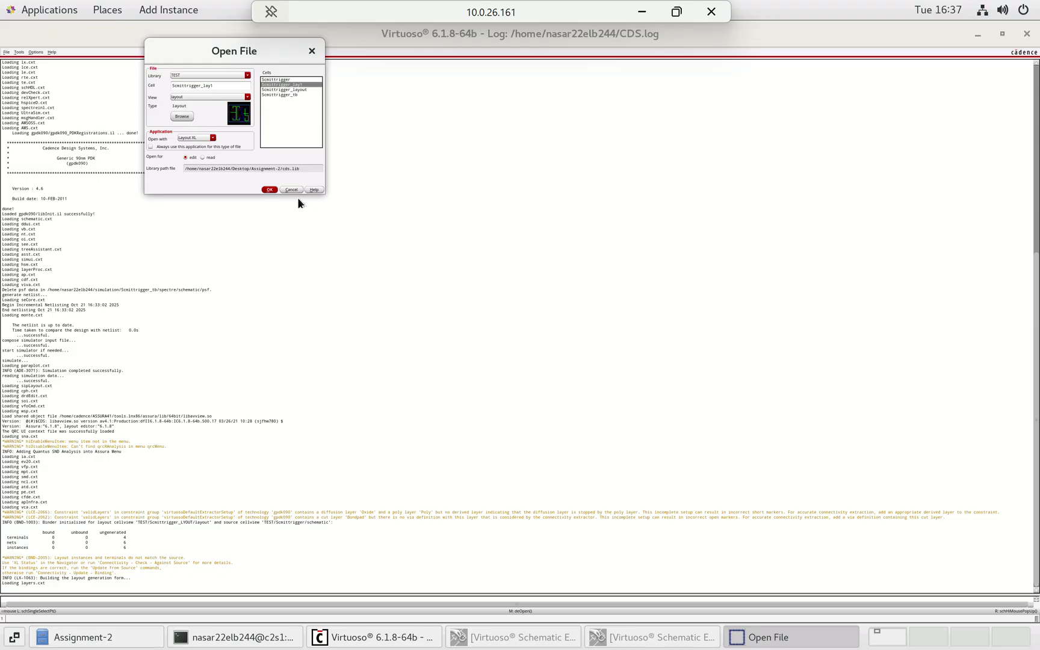
left_click(270, 189)
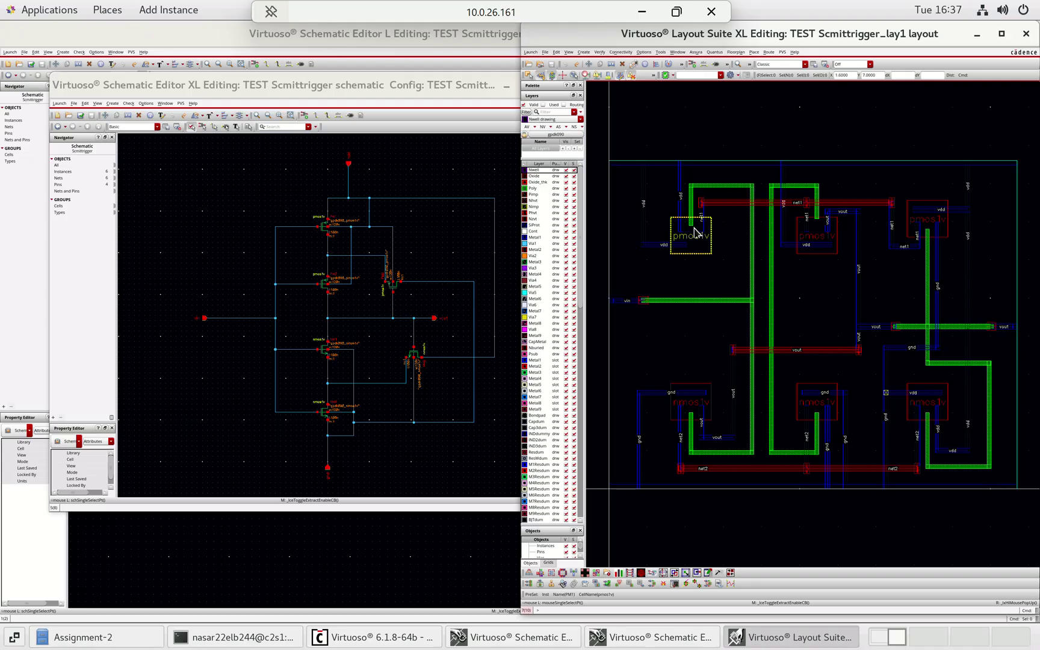
- Select the pmos1v and nmos1v transistors in turn to cross-probe them against the schematic
left_click(695, 240)
left_click(813, 235)
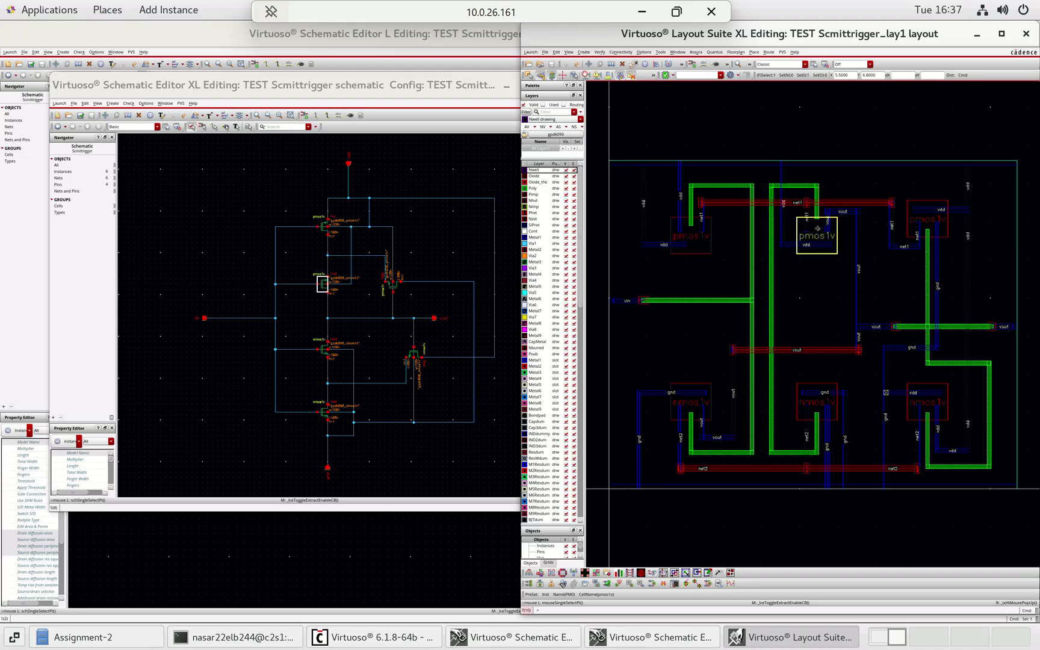
left_click(939, 230)
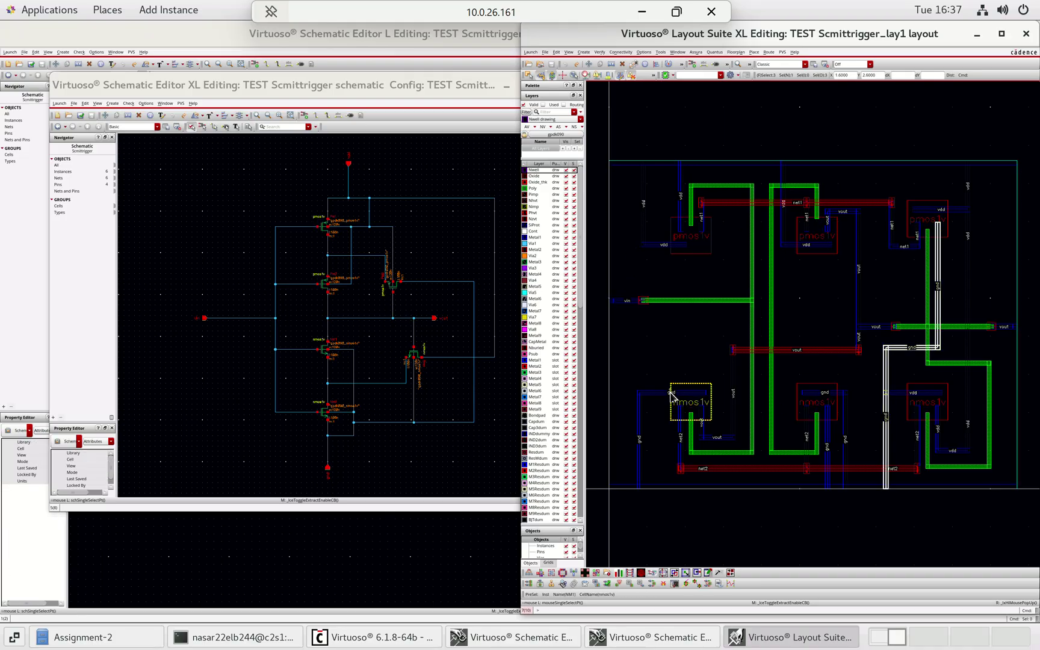
left_click(697, 403)
left_click(817, 402)
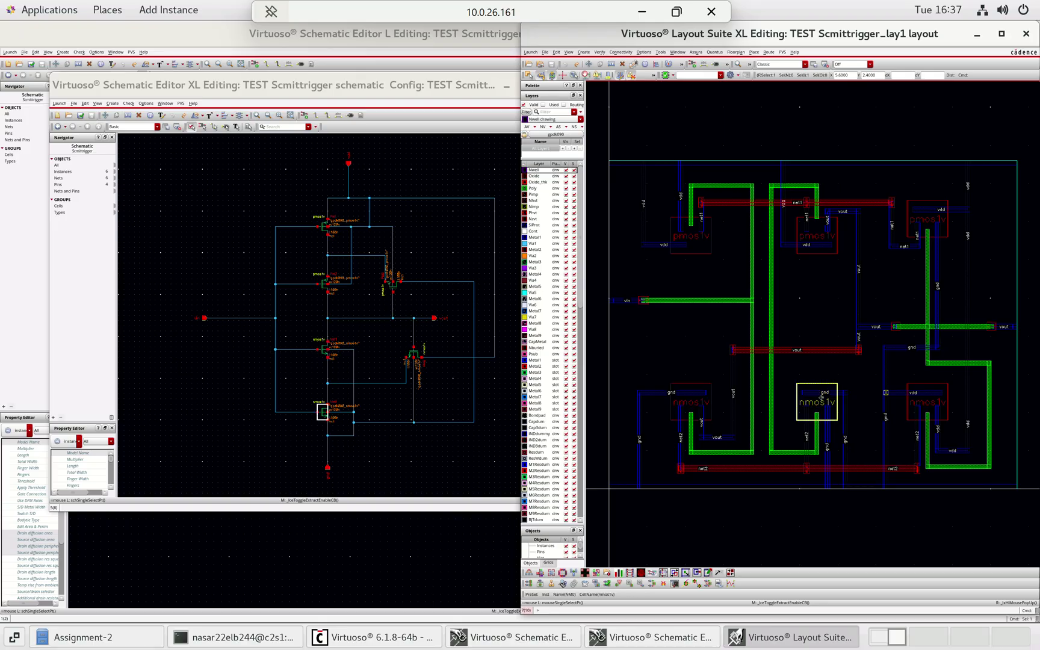
left_click(937, 399)
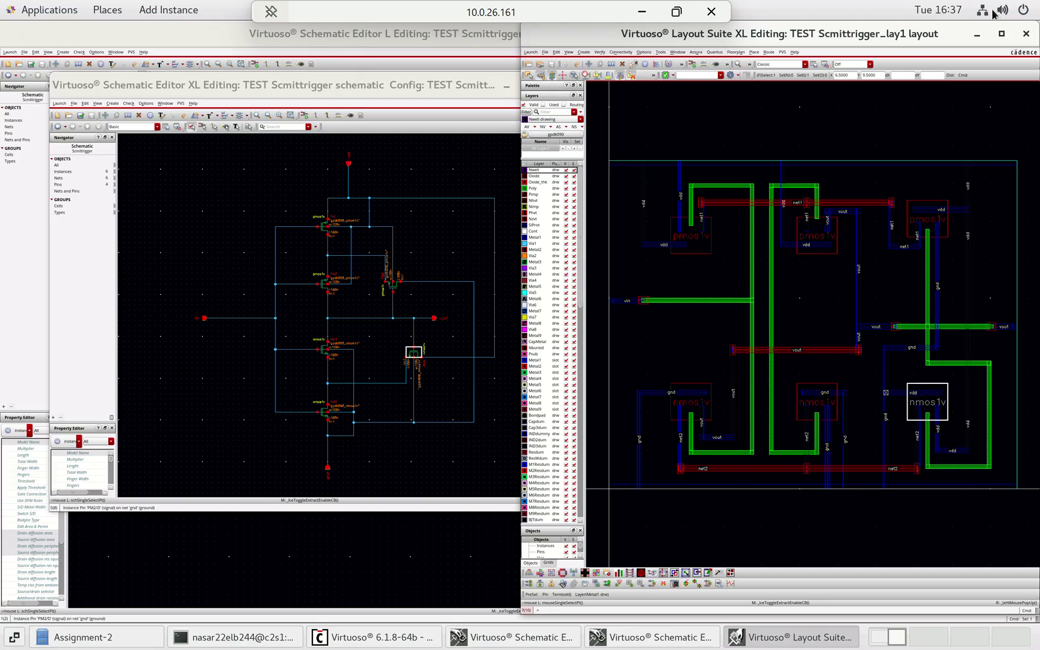
- Show the whole layout cell full screen with nothing selected
left_click(1002, 35)
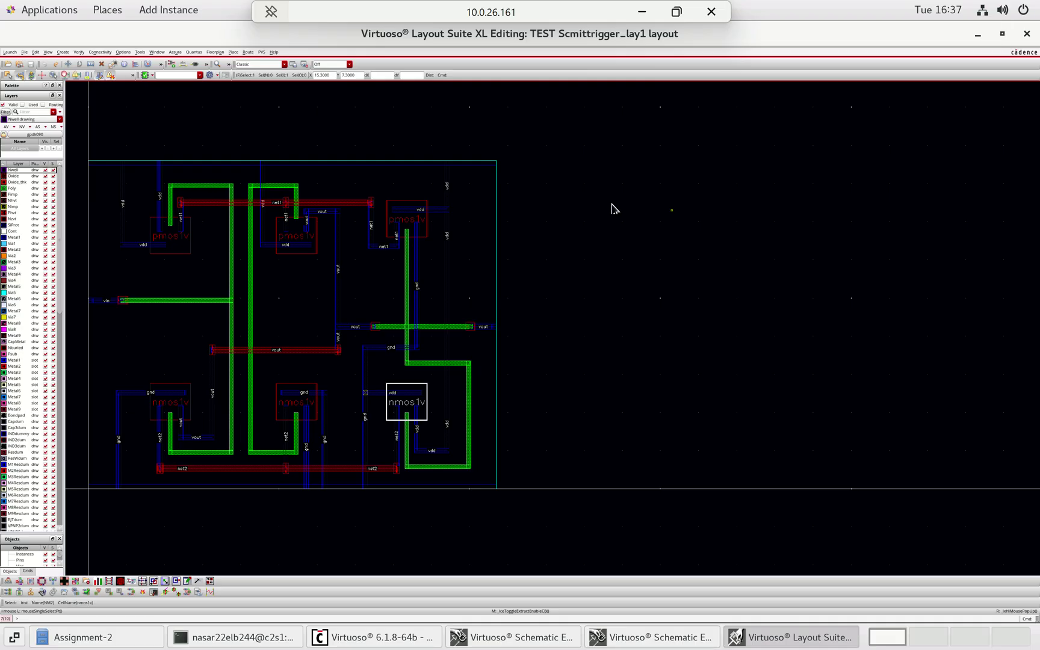
key("f")
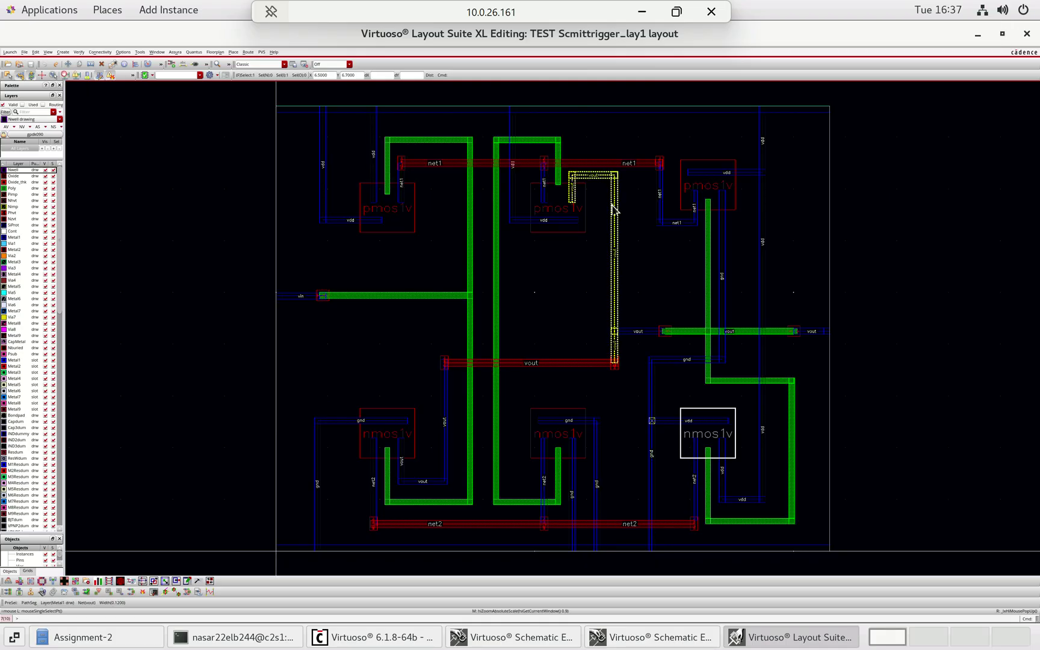
left_click(880, 207)
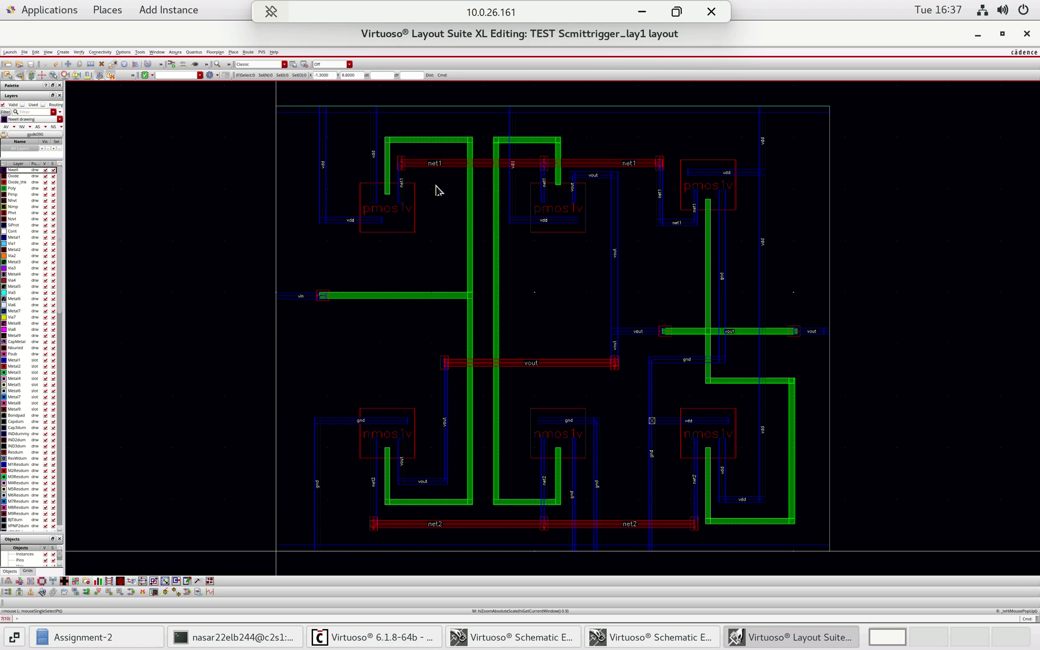
- Set the display Stop level to 10 so transistors show contacts and diffusion
left_click(122, 53)
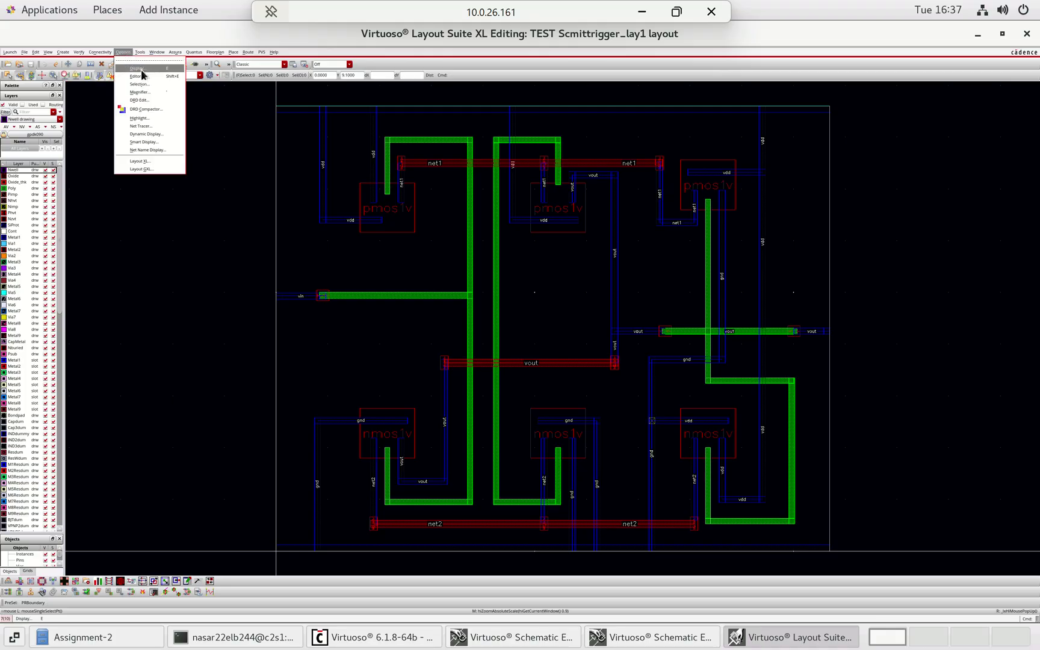
left_click(129, 61)
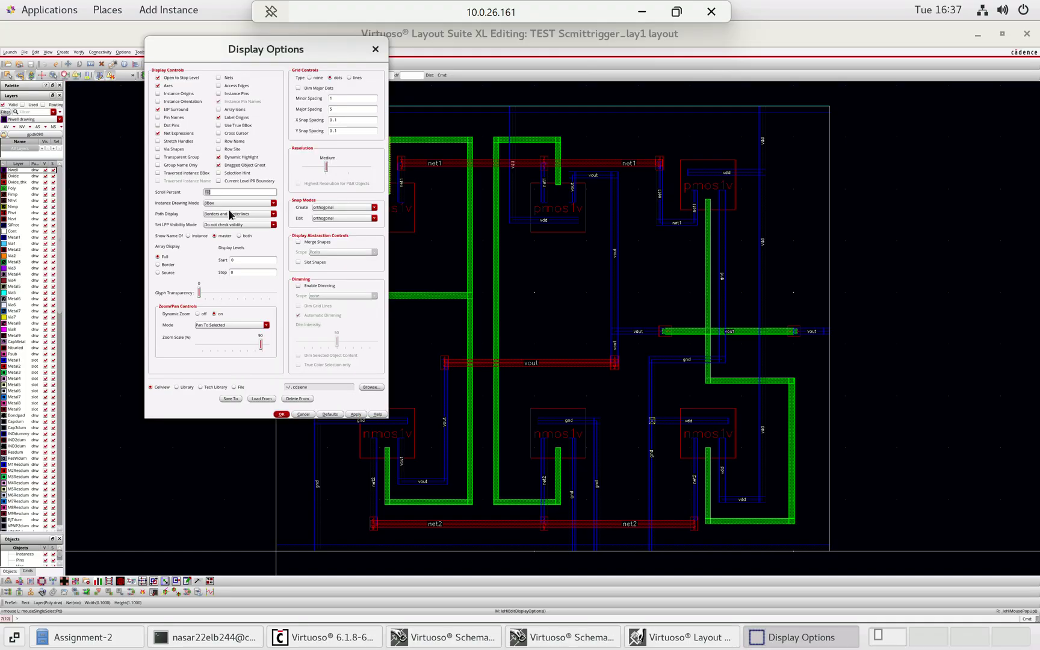
left_click(247, 273)
key("BackSpace")
left_click(282, 414)
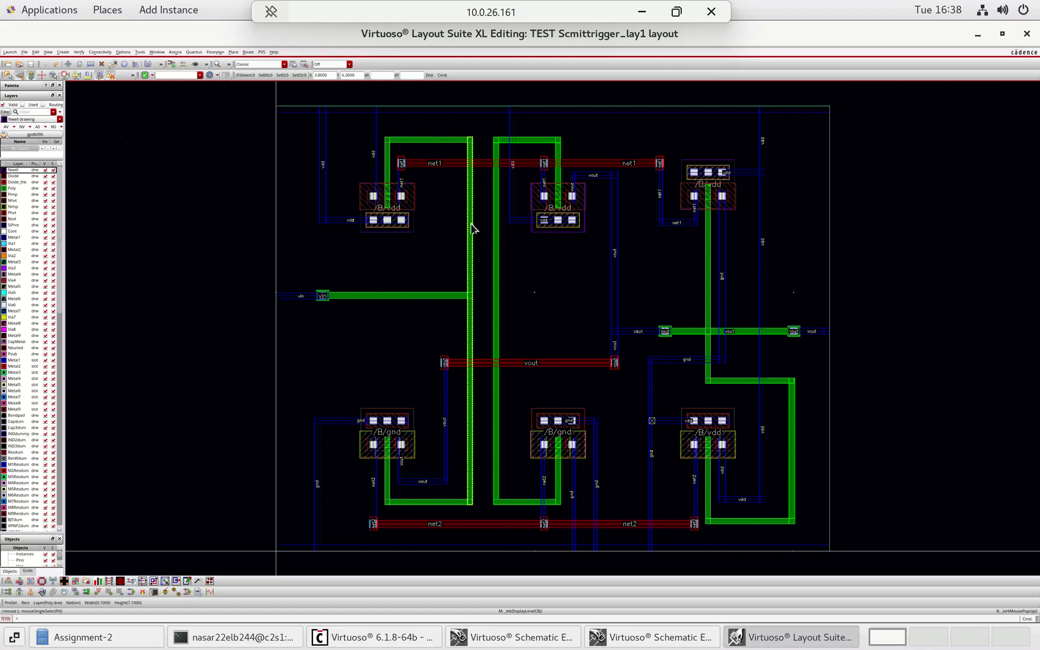
left_click(399, 202)
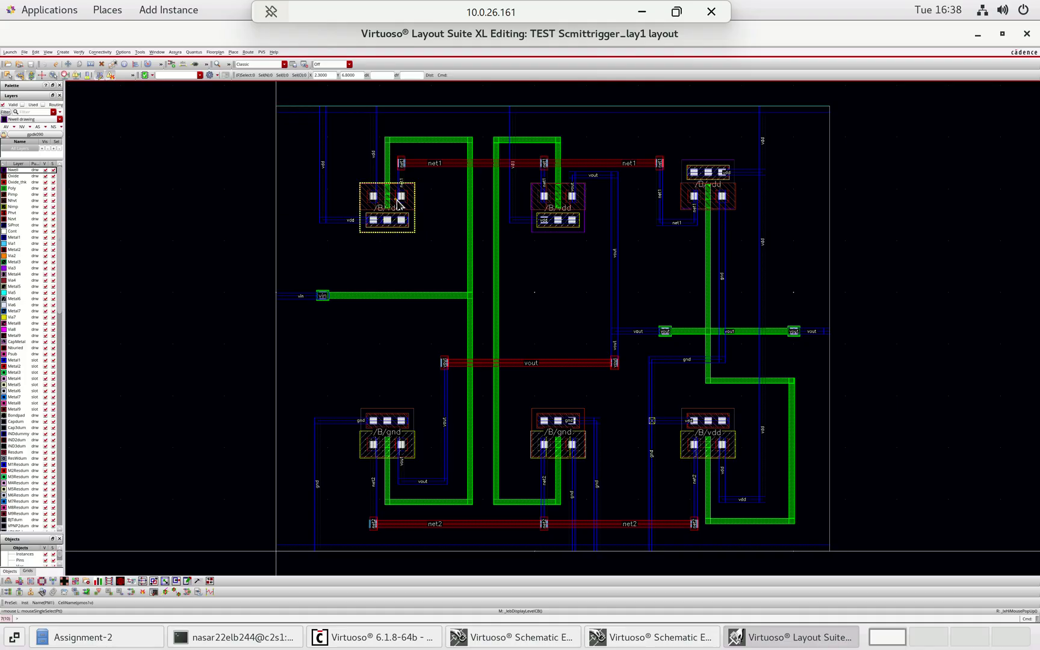
right_click(397, 205)
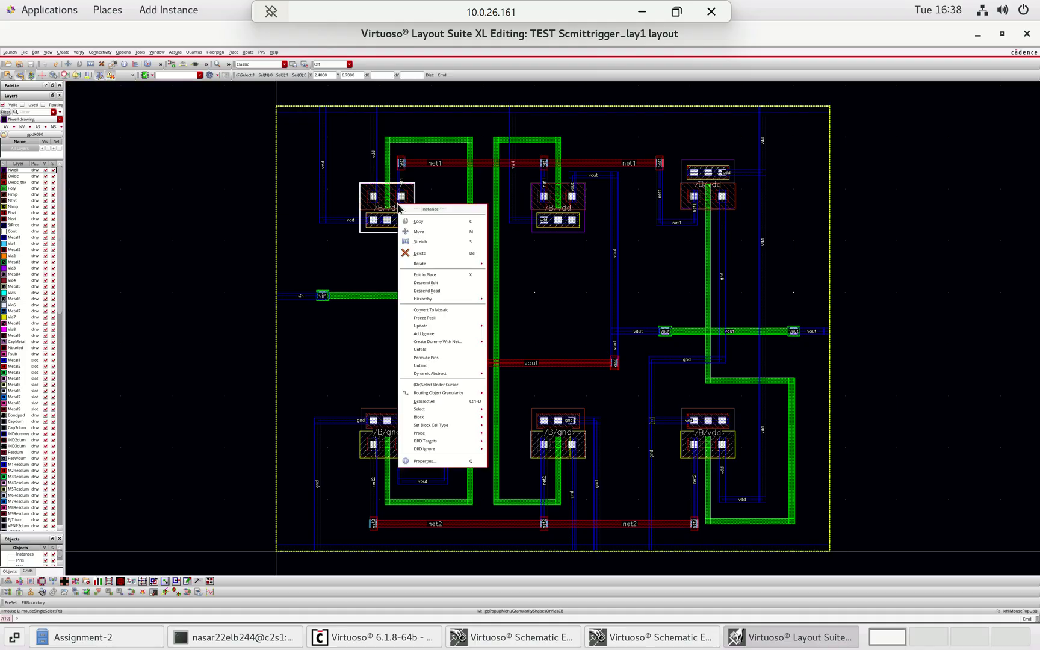
key("Escape")
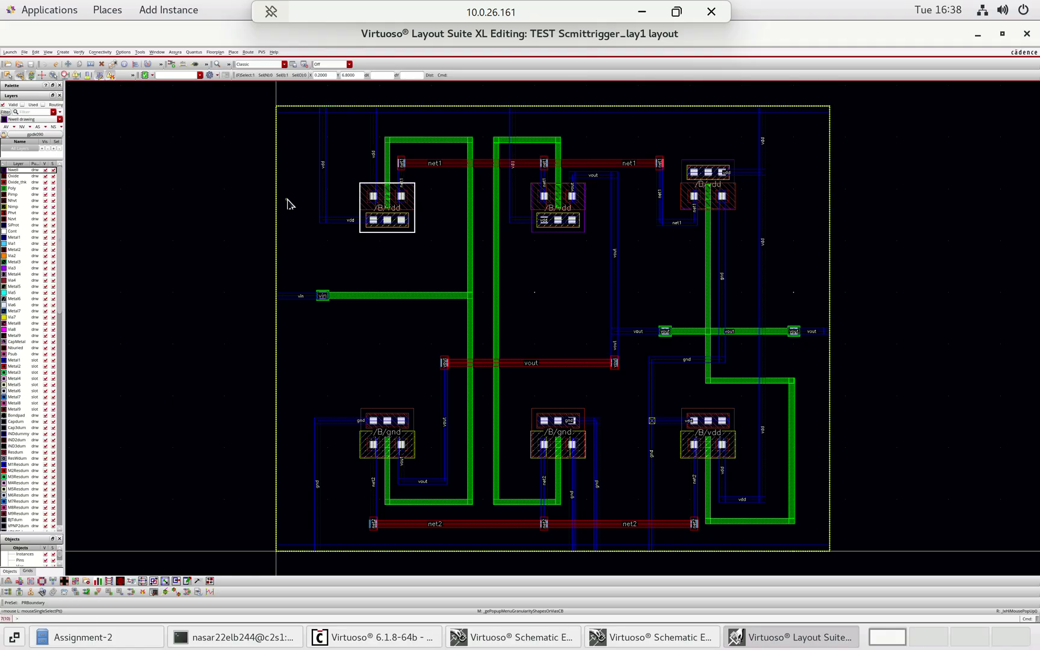
left_click(386, 207)
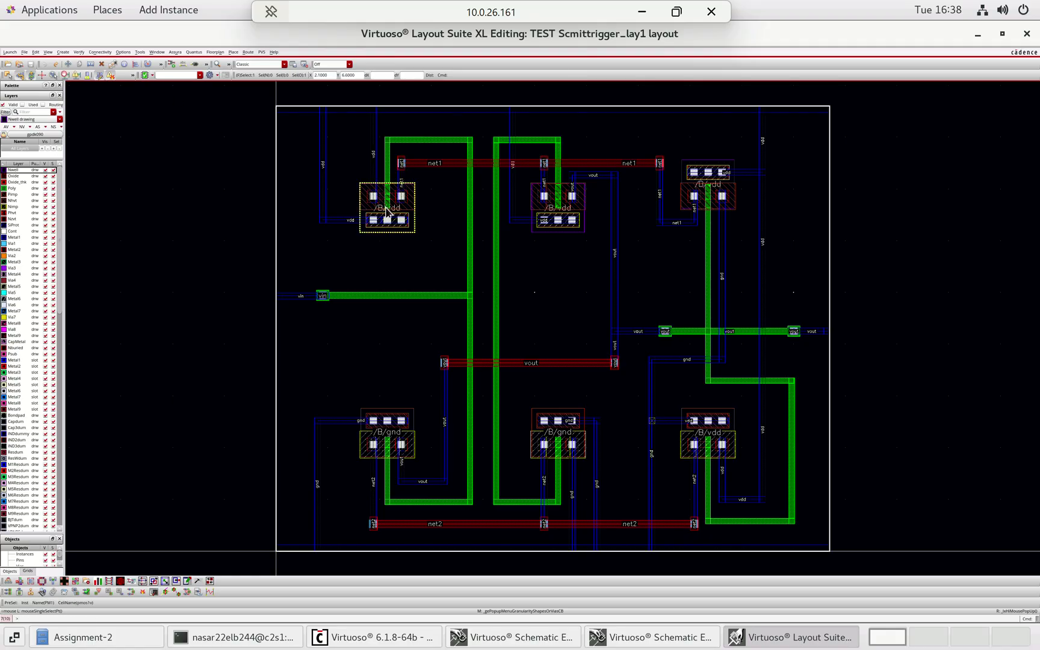
right_click(386, 207)
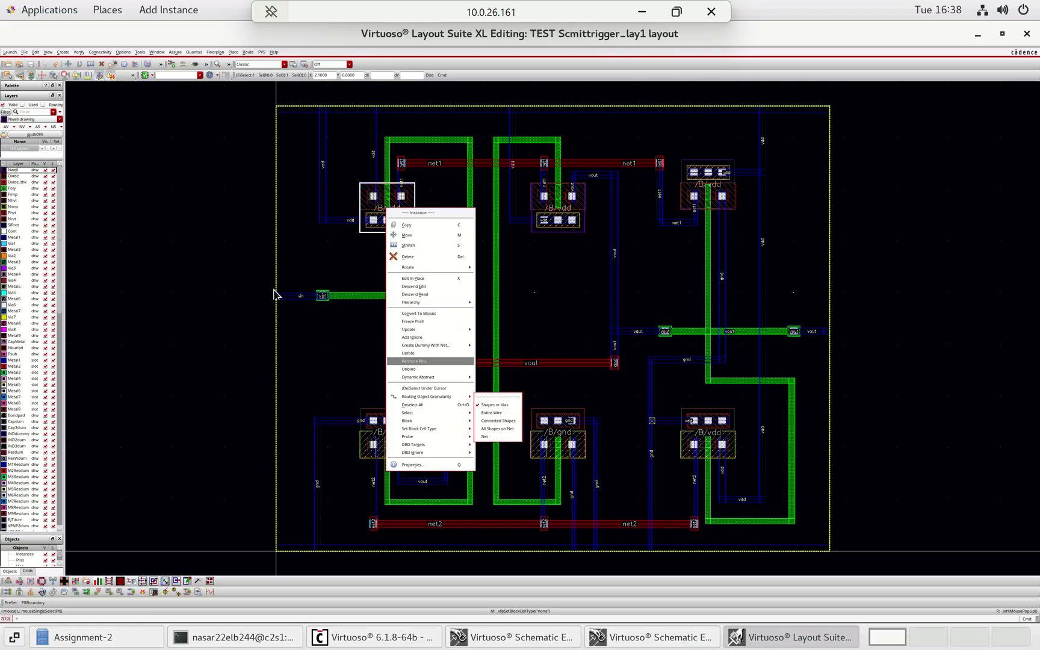
left_click(239, 274)
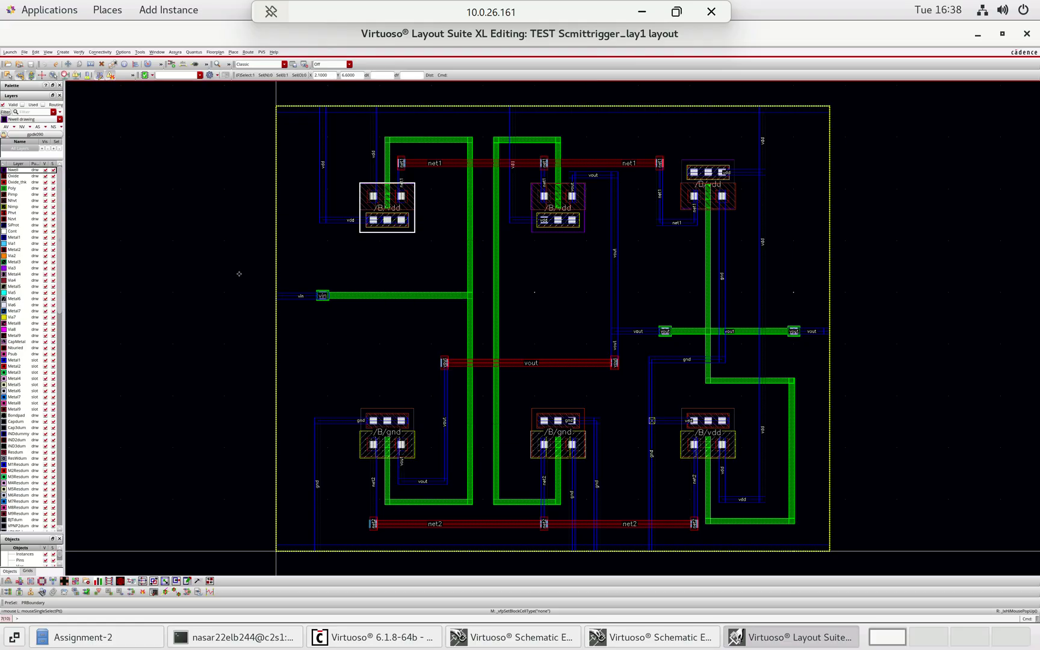
left_click(230, 231)
scroll(335, 328, "up", 1, "ctrl")
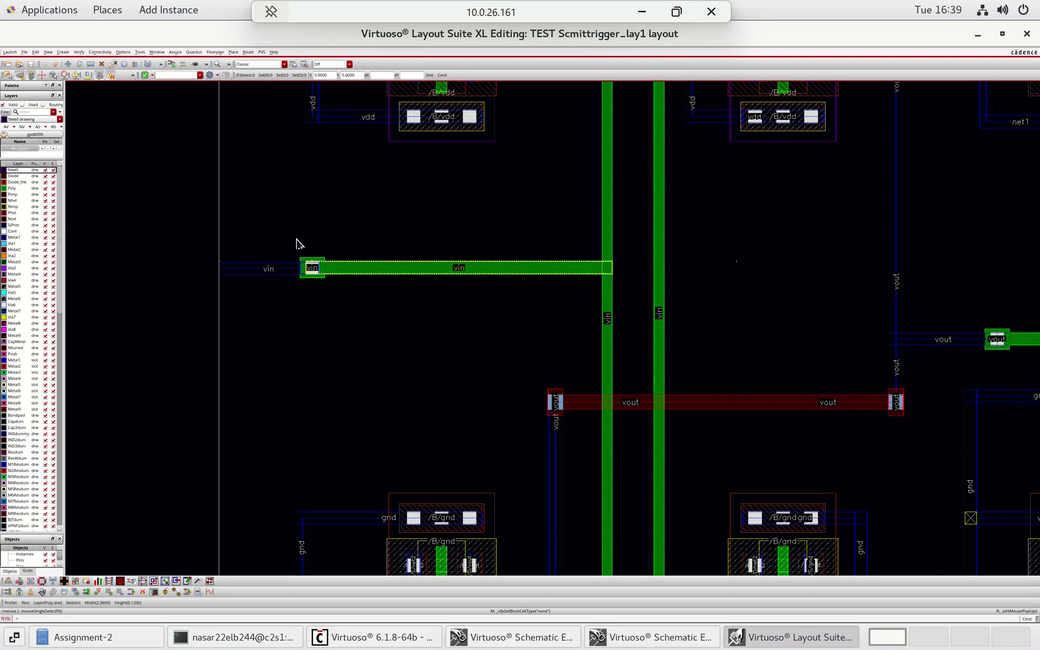
scroll(297, 241, "up", 2, "ctrl")
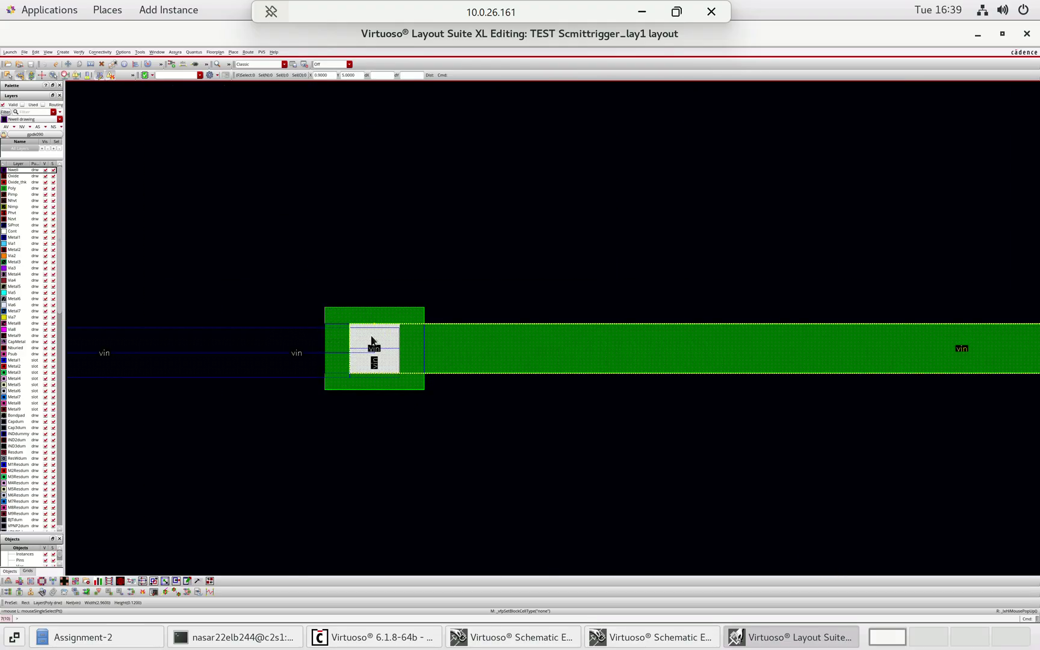
scroll(386, 237, "down", 1, "ctrl")
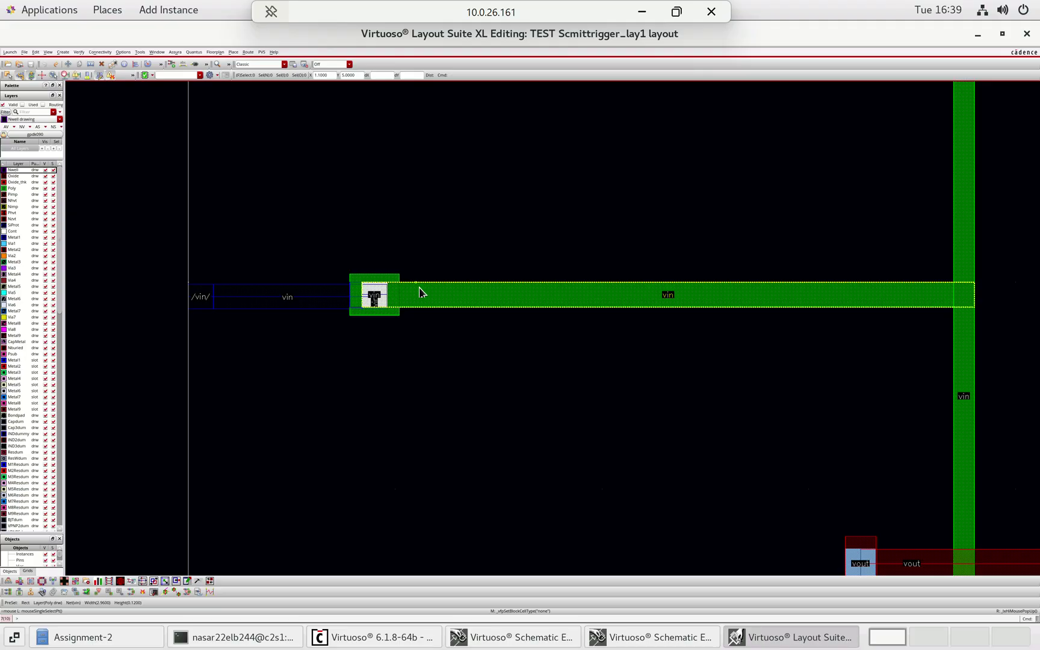
key("f")
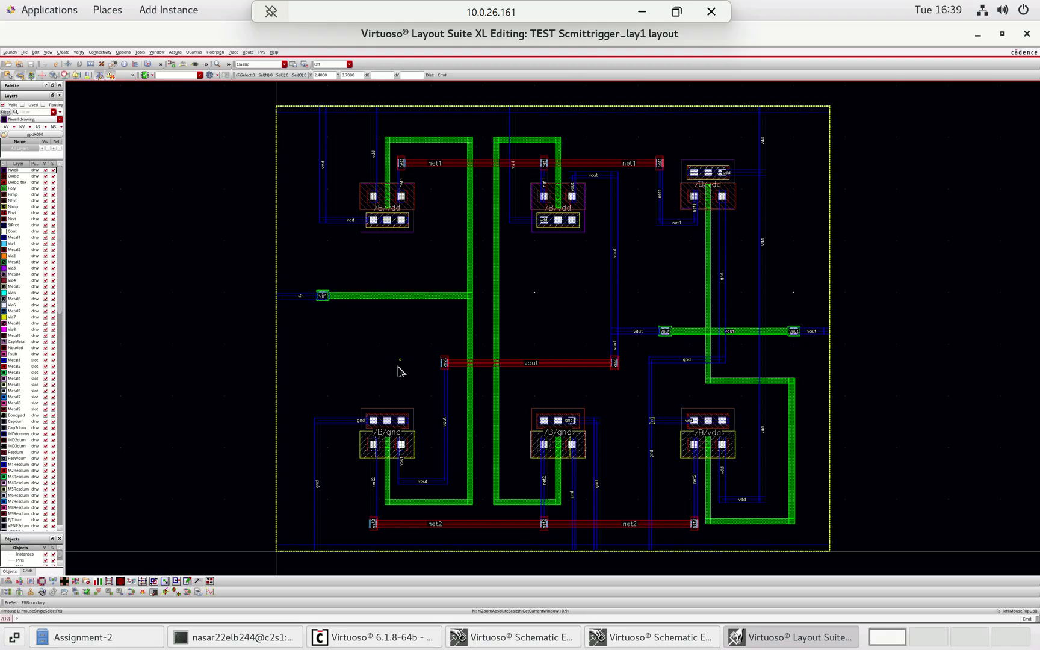
left_click(289, 296)
left_click(322, 165)
left_click(322, 180)
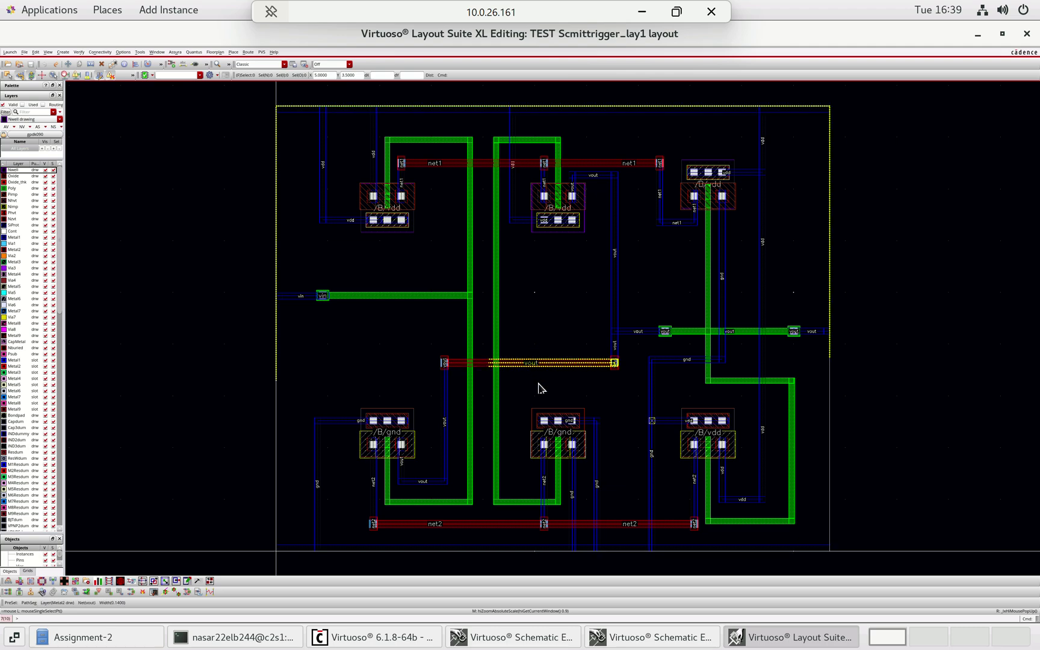
left_click(713, 300)
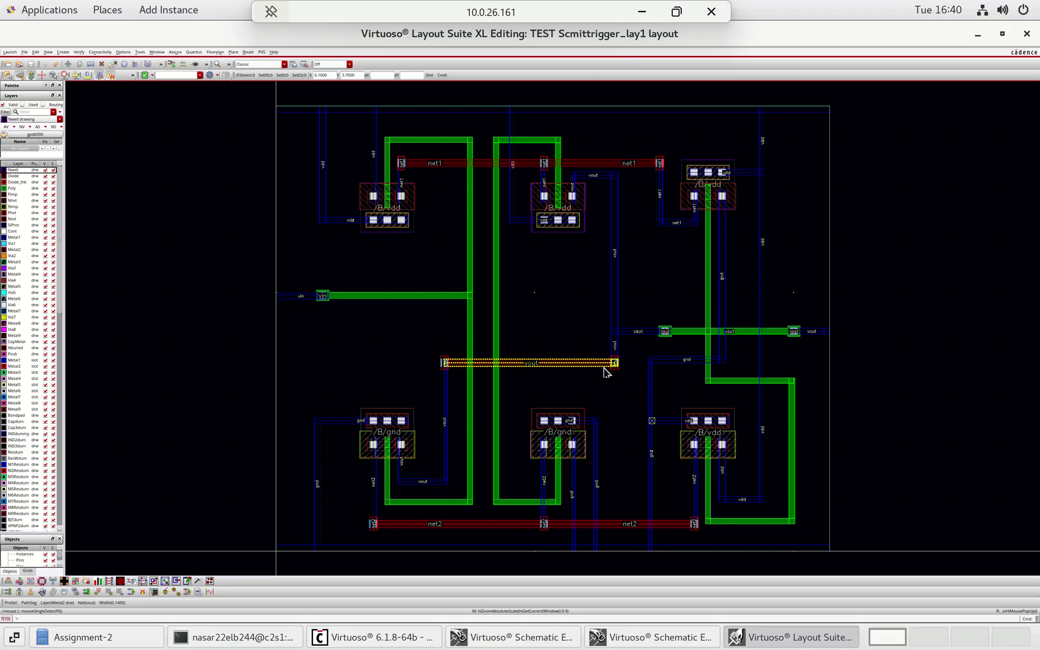
scroll(504, 388, "up", 2, "ctrl")
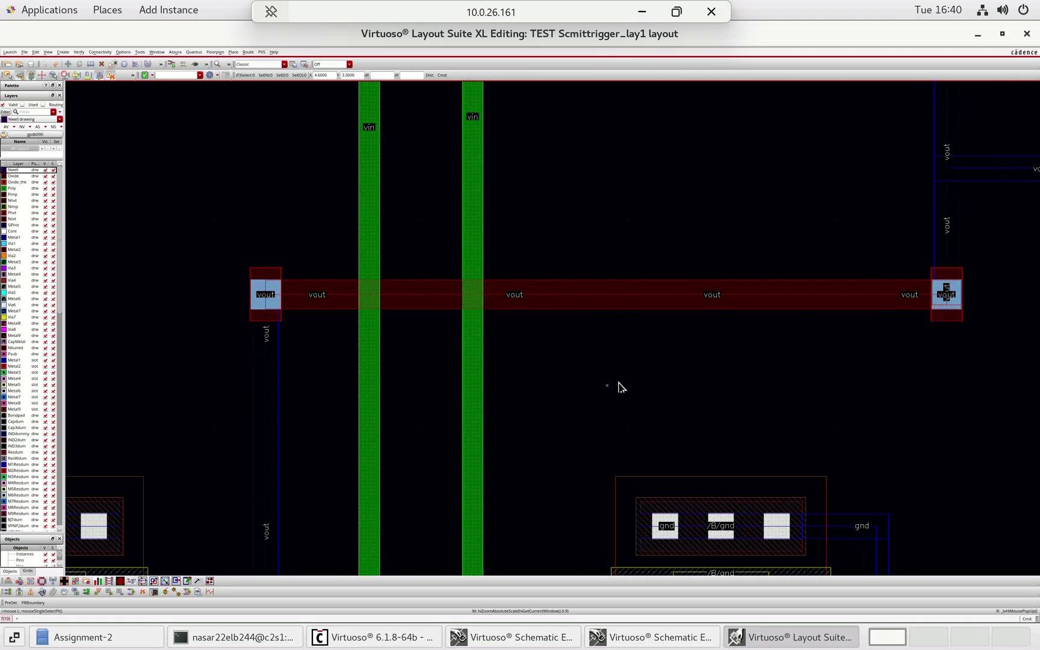
key("f")
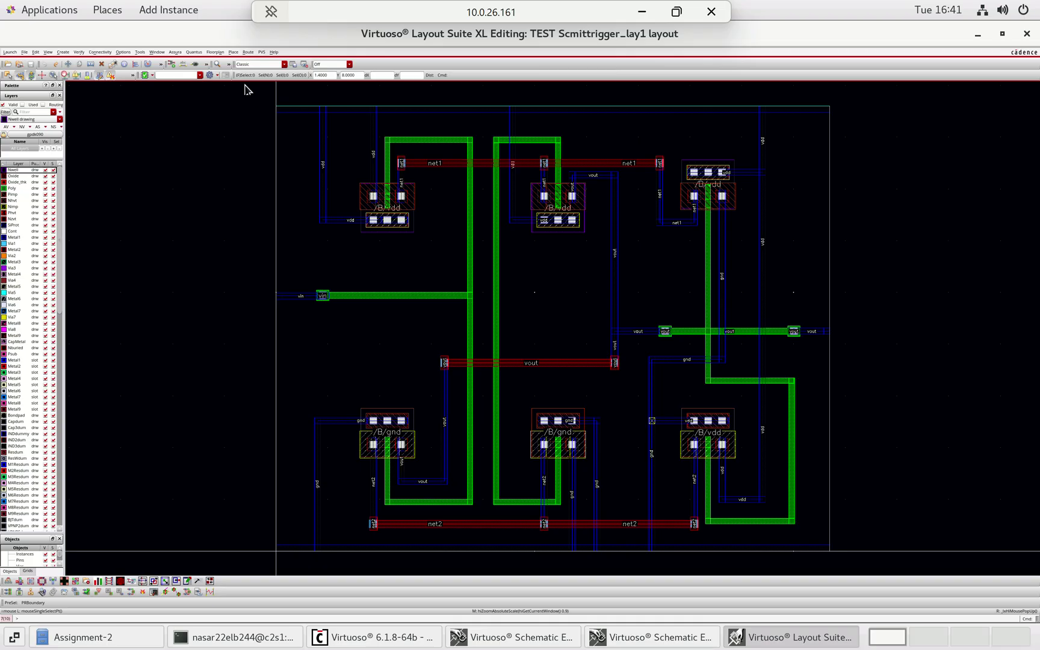
- Check the Assura technology setting, then open the Run Assura DRC form for Scmittrigger_lay1
left_click(174, 52)
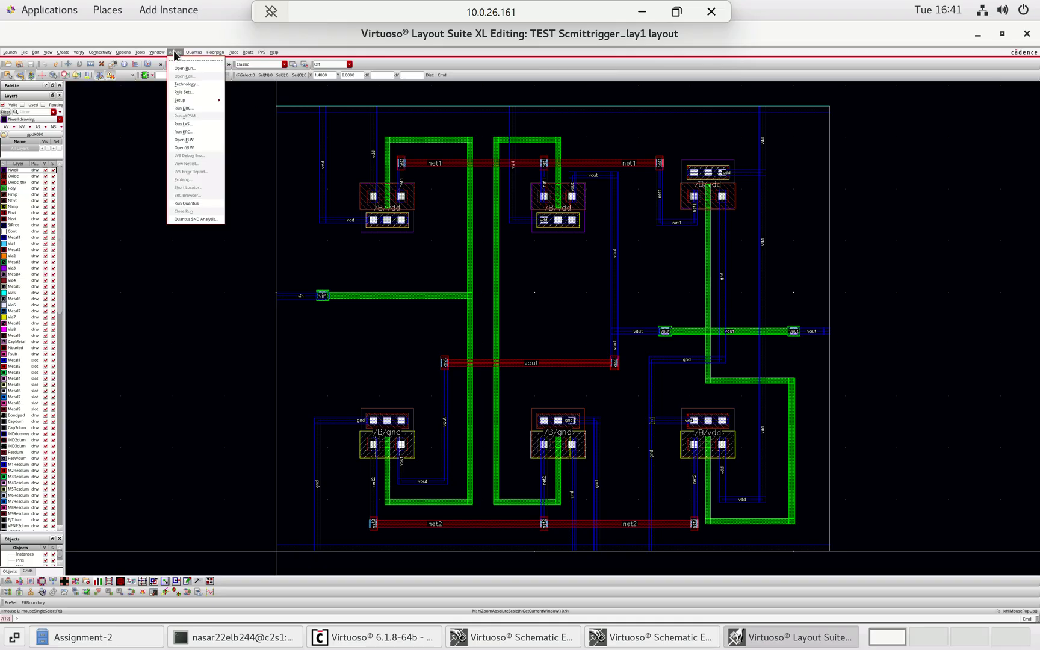
left_click(189, 88)
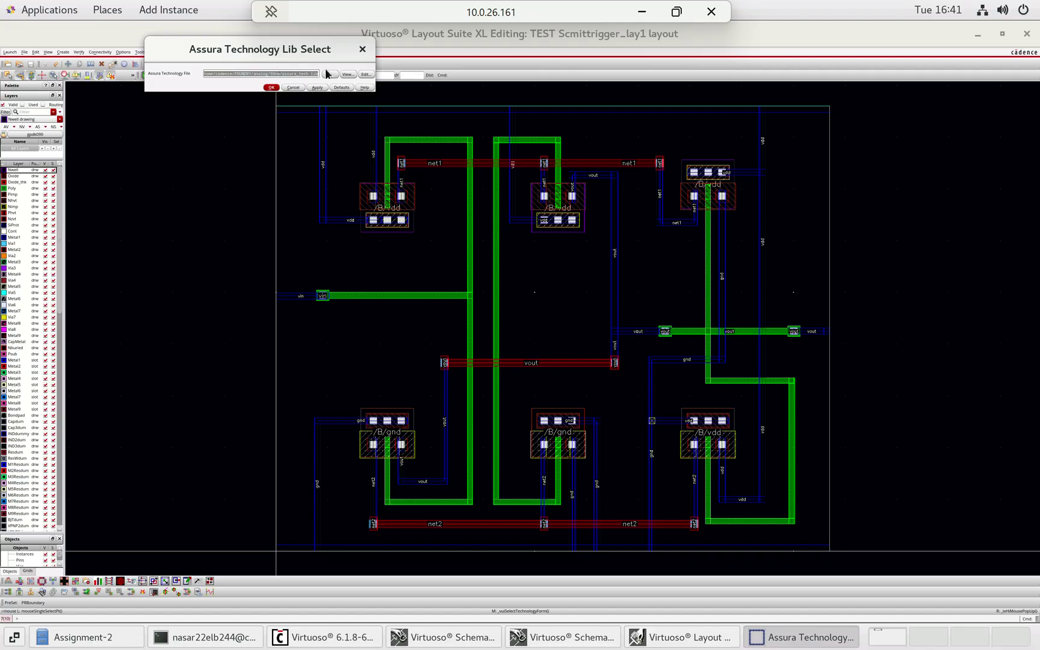
left_click(362, 49)
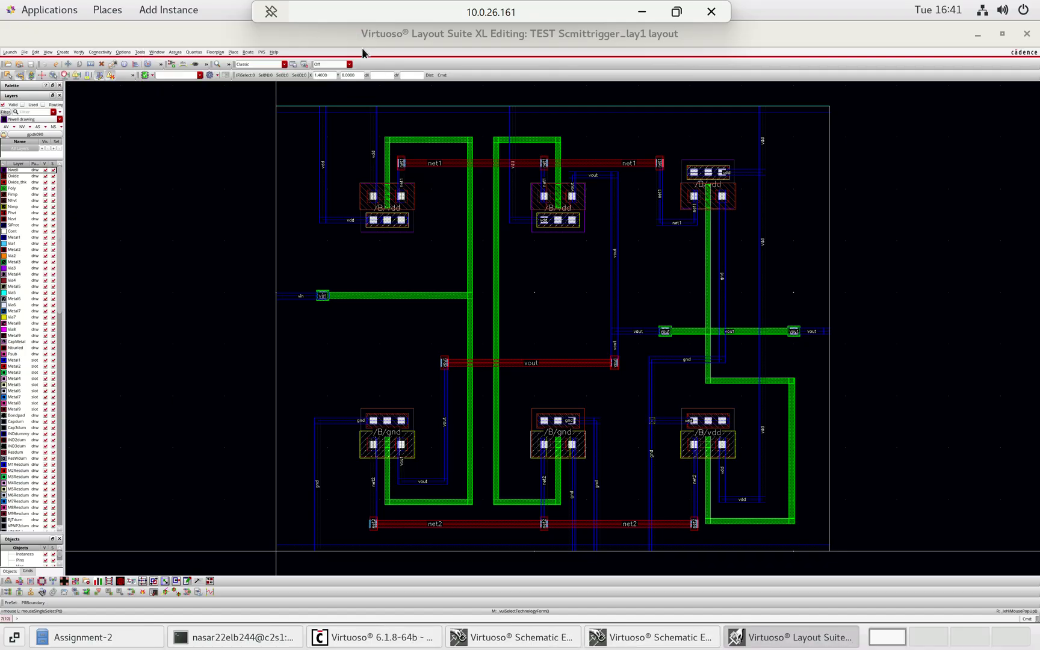
left_click(174, 52)
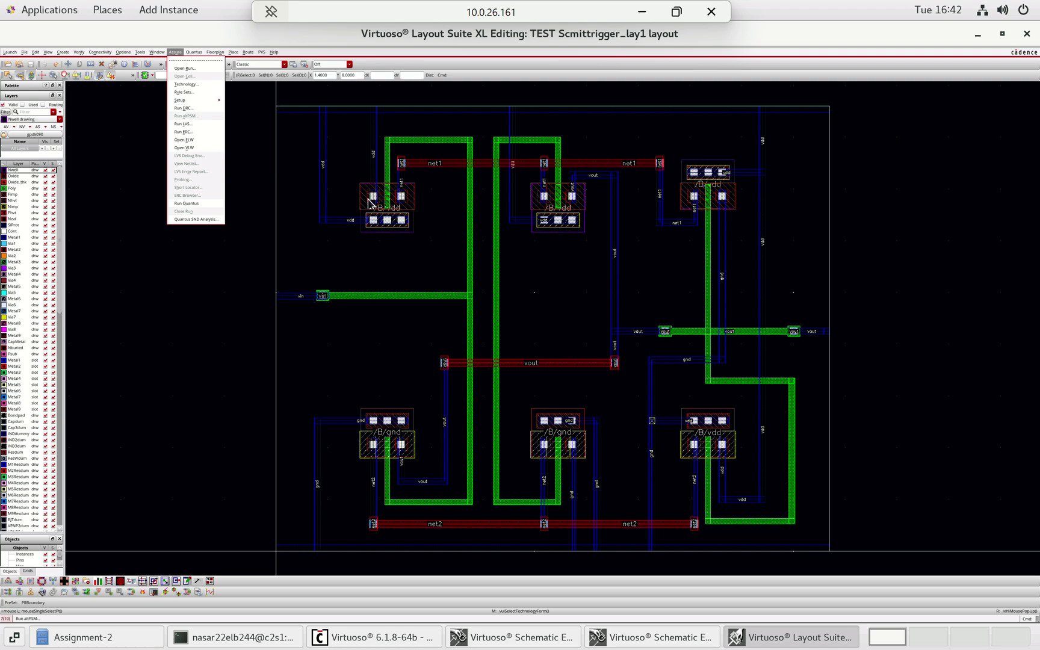
left_click(189, 109)
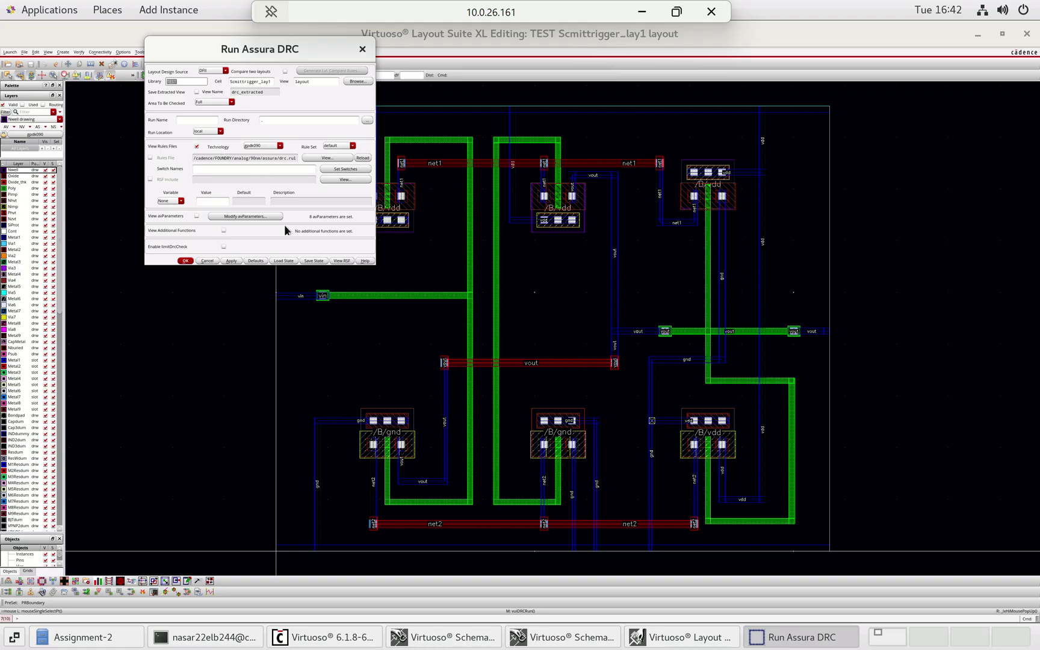
- Run Assura DRC on Scmittrigger_lay1, overwriting old results, and close the 'No DRC errors found' message
left_click(185, 260)
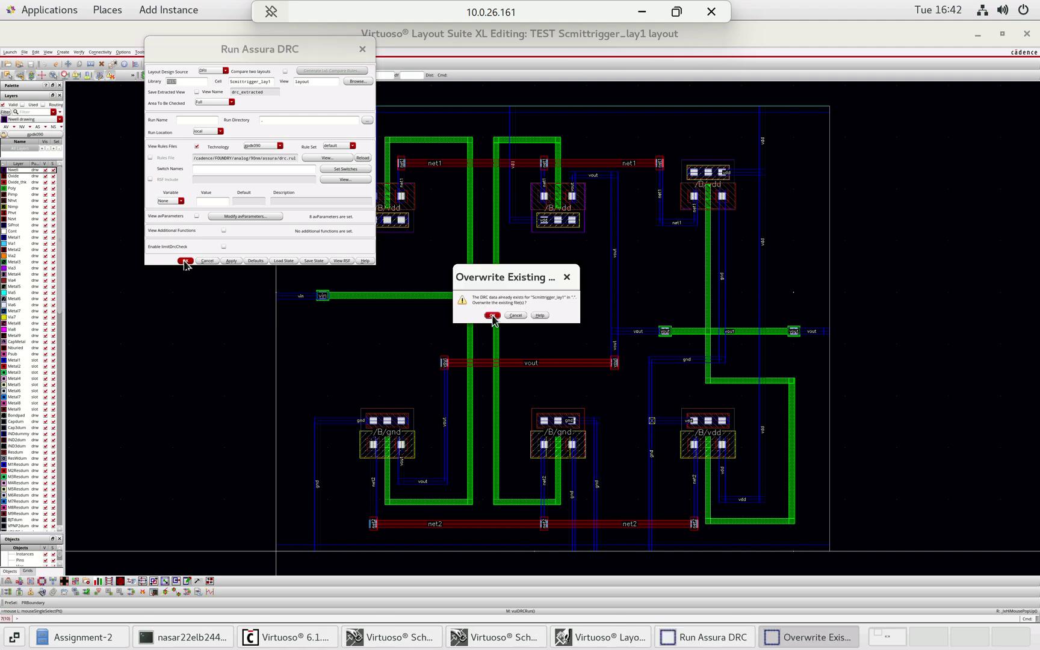
left_click(492, 316)
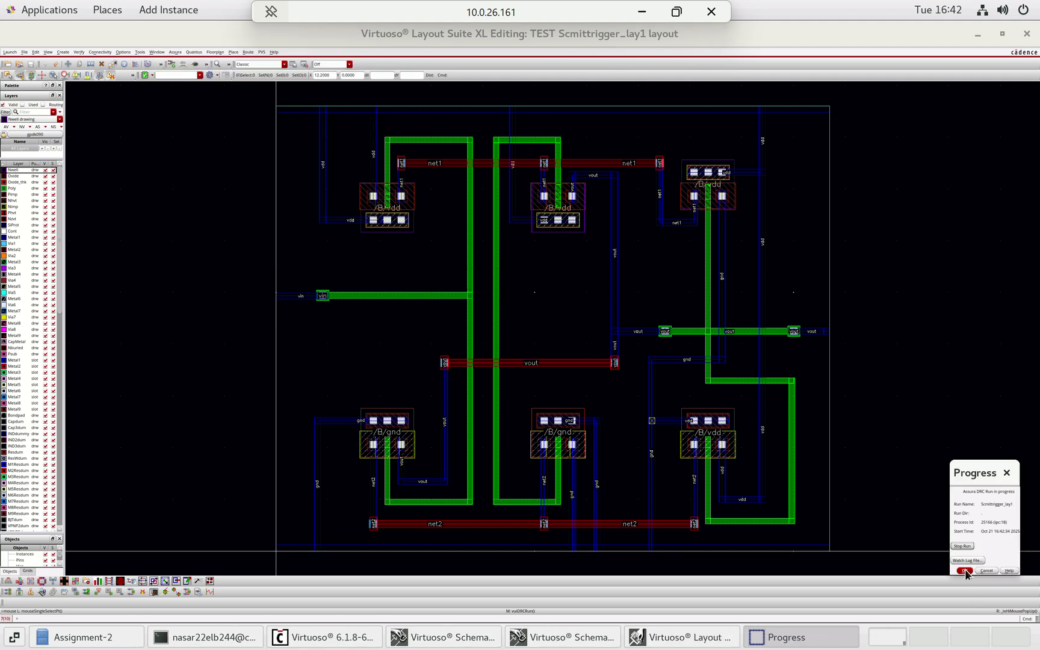
left_click(964, 570)
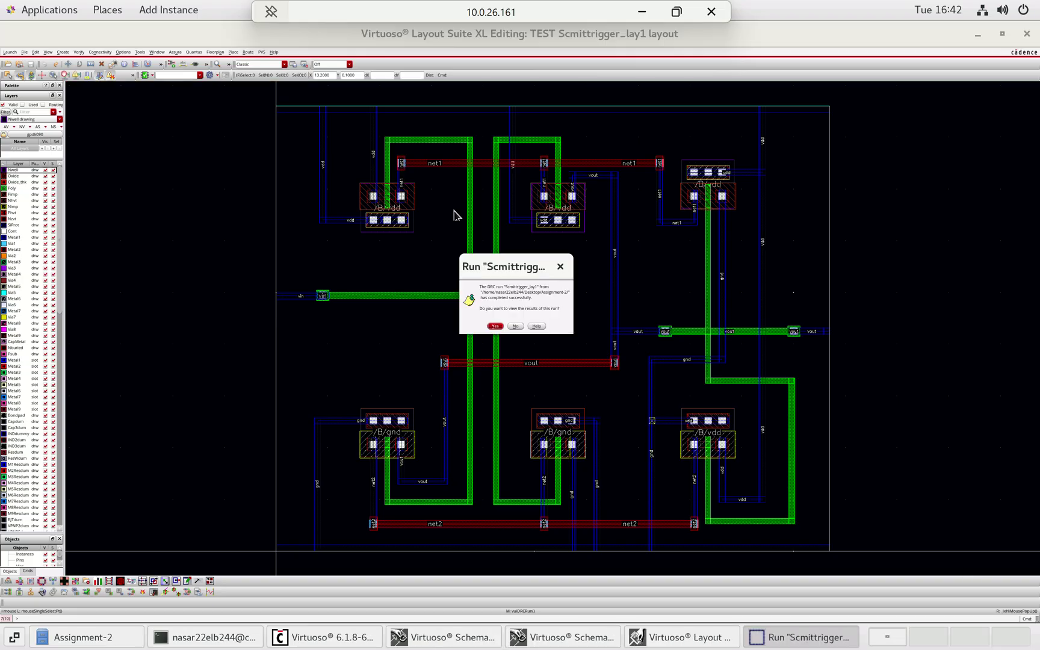
left_click(494, 326)
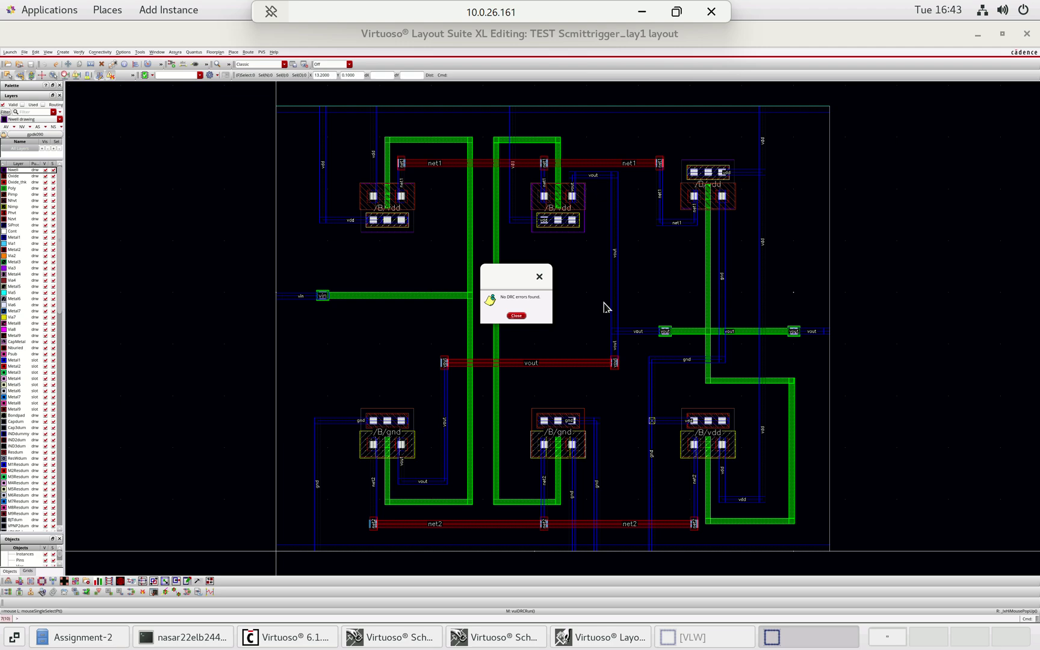
left_click(516, 316)
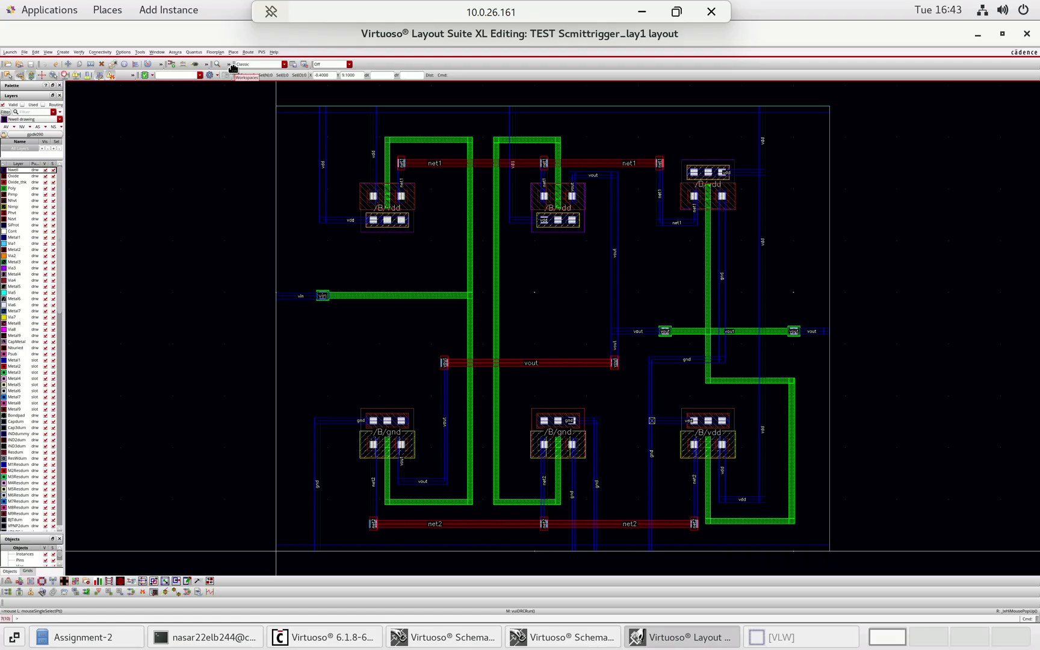
- Run Assura LVS on the Scmittrigger_lay1 layout, overwriting the previous LVS run
left_click(175, 52)
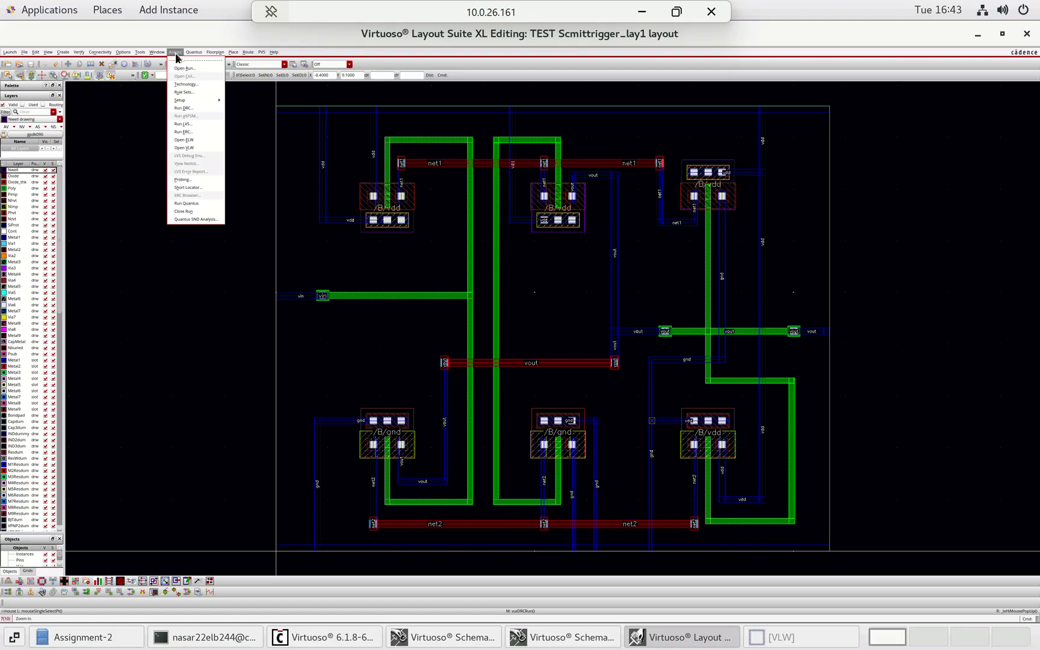
left_click(184, 124)
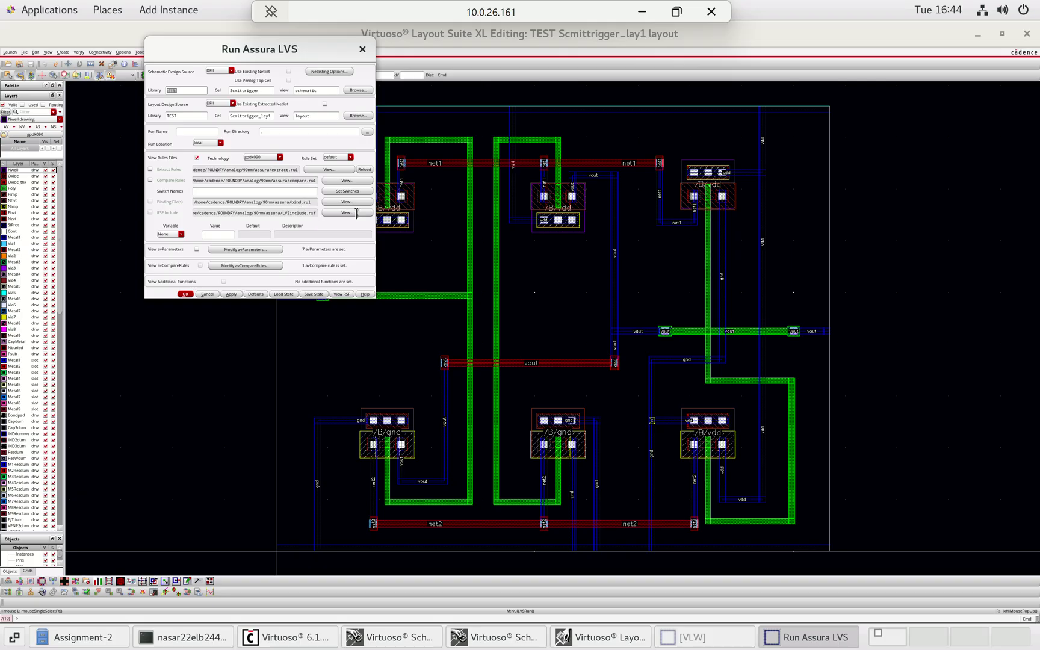
left_click(192, 293)
left_click(492, 316)
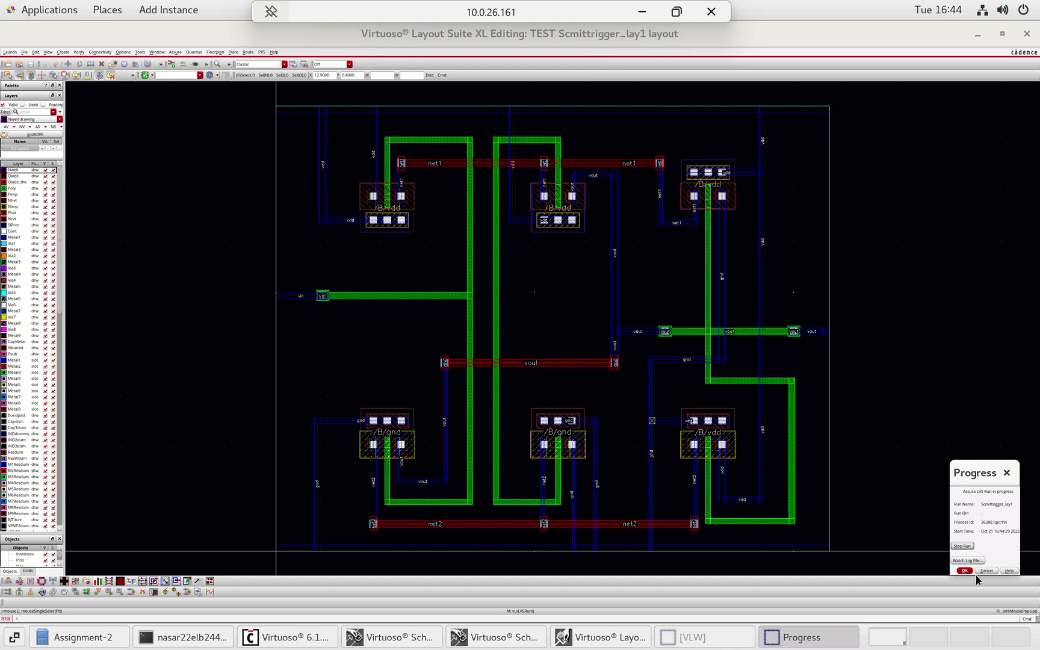
left_click(964, 570)
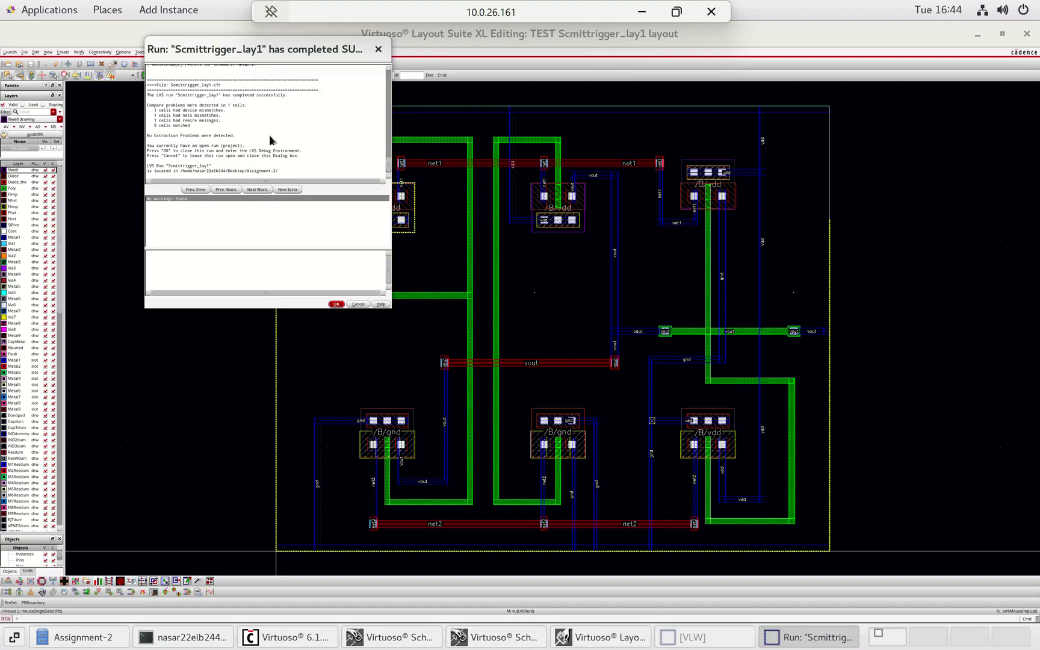
- Scroll through the LVS report to review the vin net mismatches, then close it
scroll(263, 118, "up", 3)
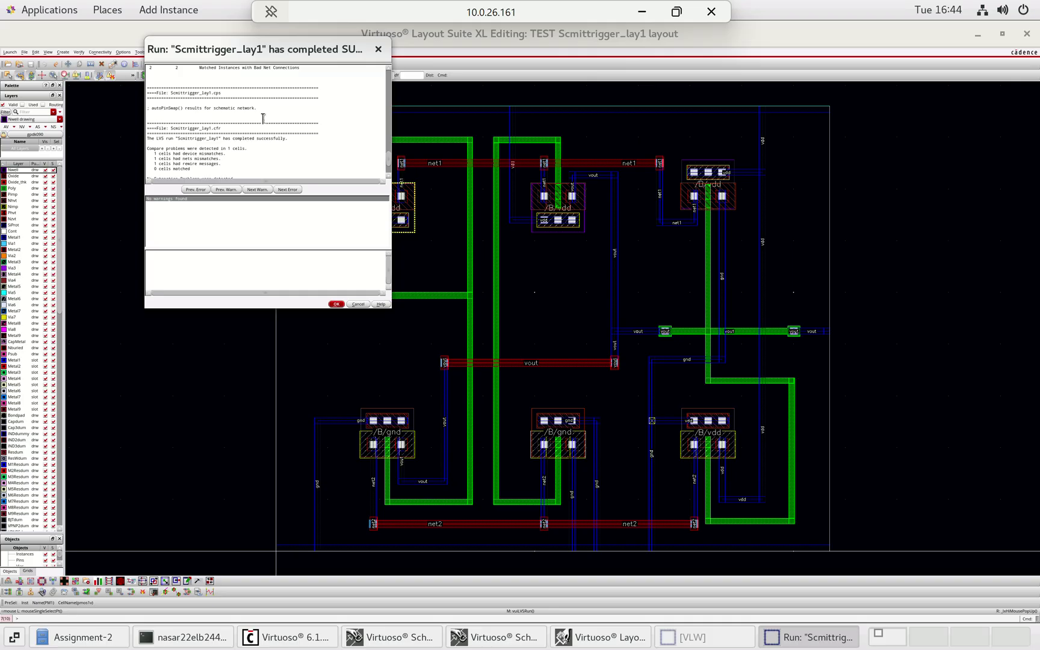
scroll(265, 118, "up", 5)
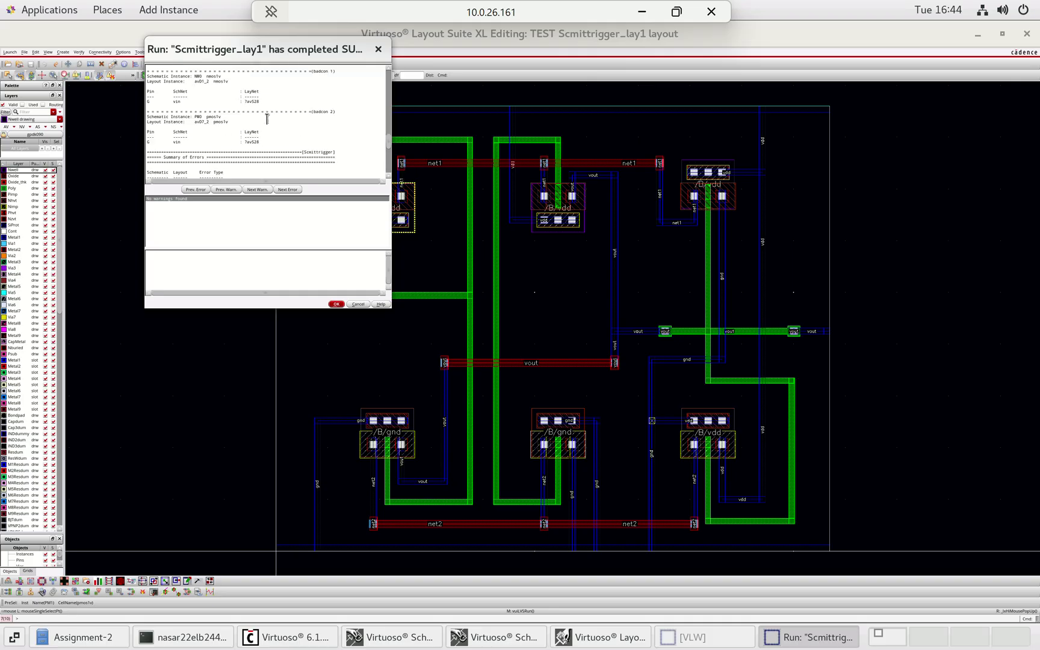
scroll(267, 118, "up", 3)
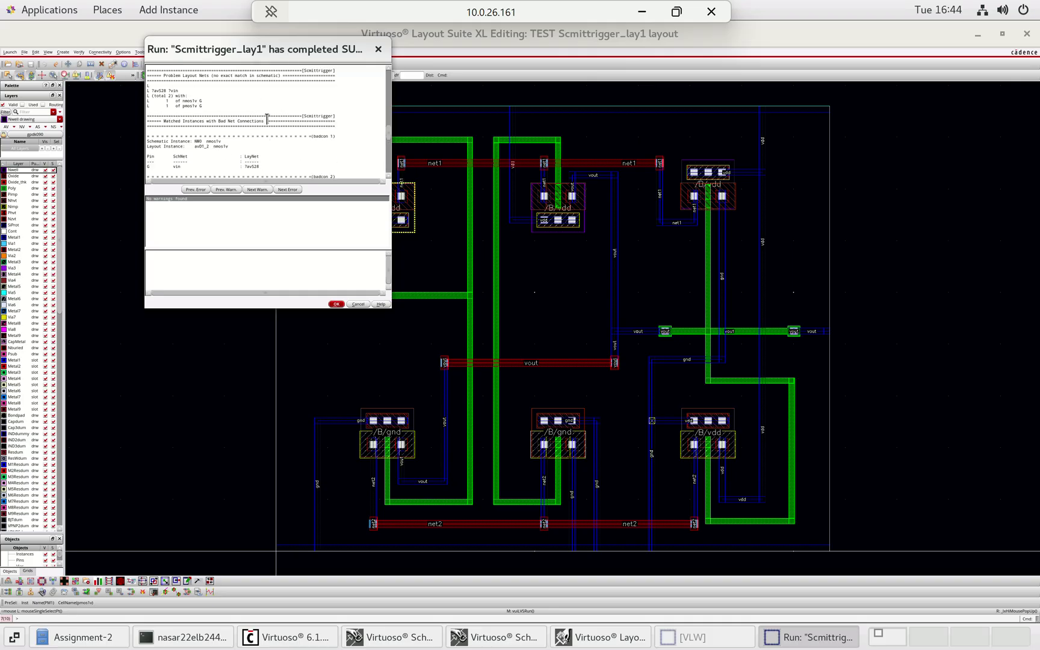
scroll(267, 118, "up", 2)
scroll(268, 120, "up", 3)
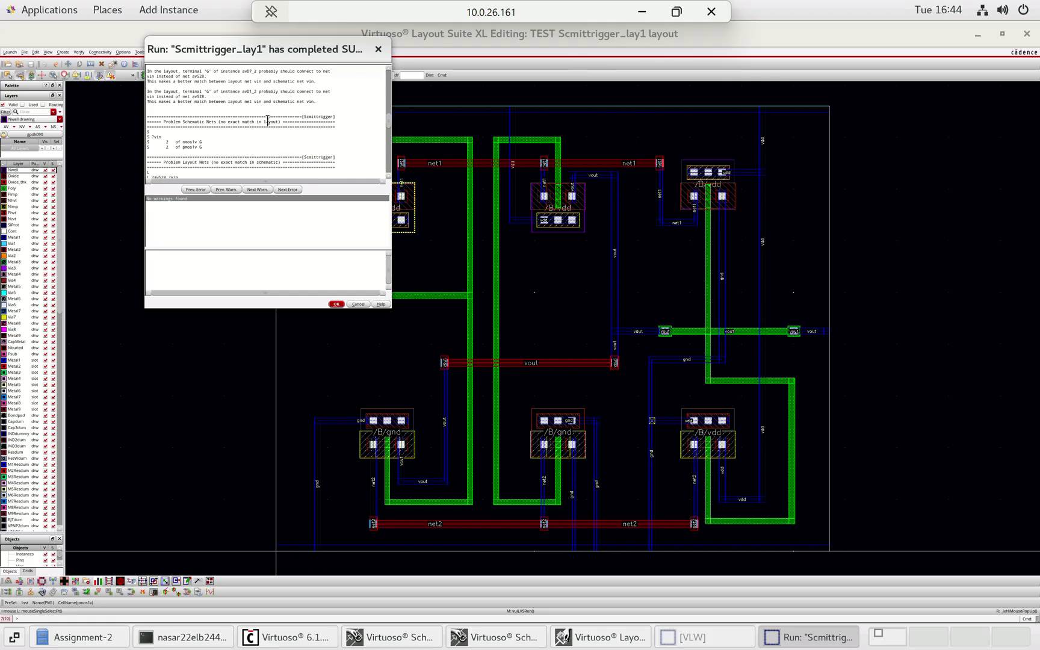
scroll(267, 120, "down", 1)
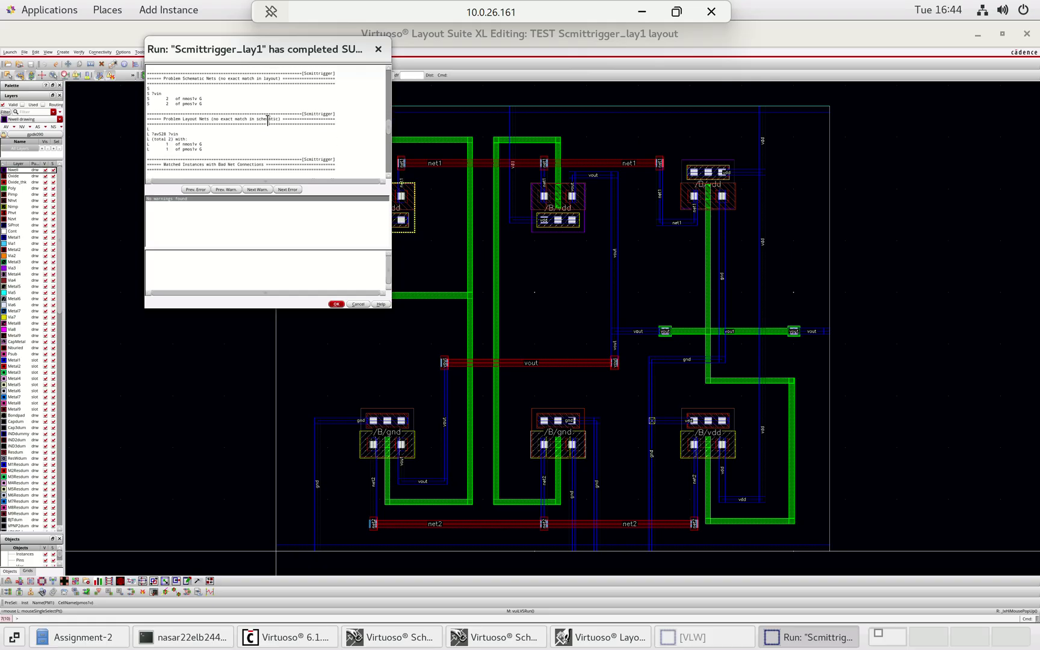
scroll(268, 120, "down", 1)
scroll(267, 120, "down", 1)
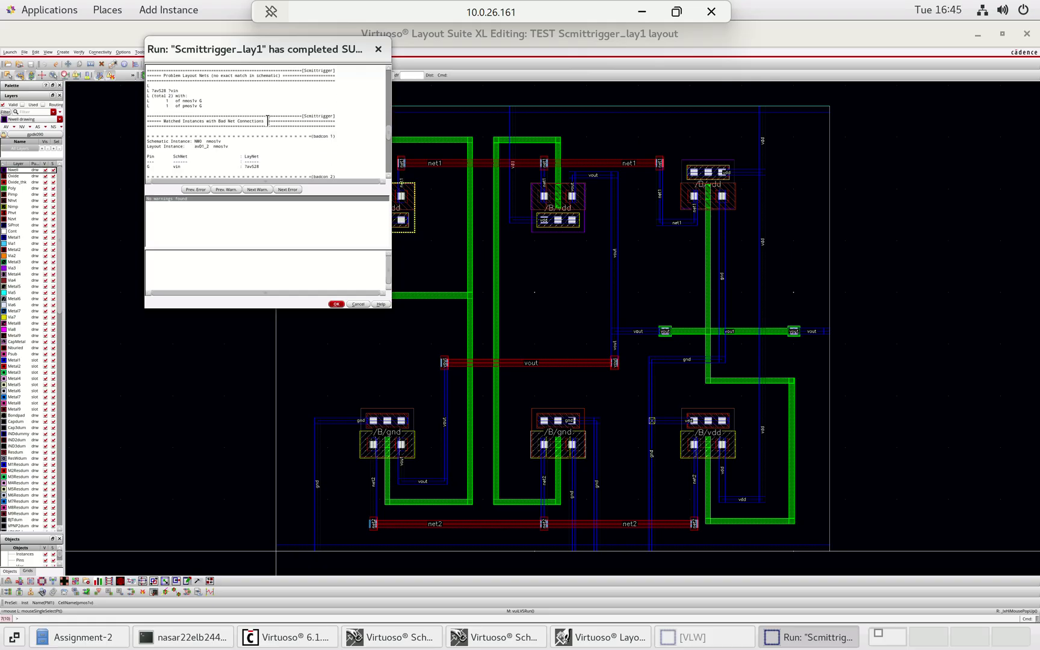
scroll(268, 120, "down", 5)
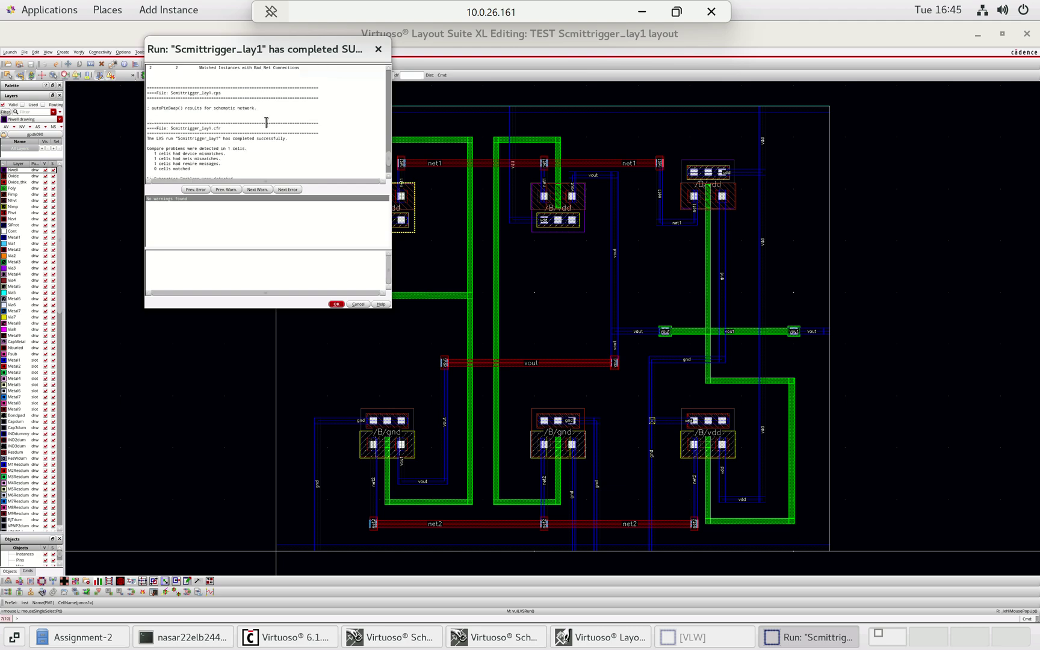
scroll(266, 122, "down", 1)
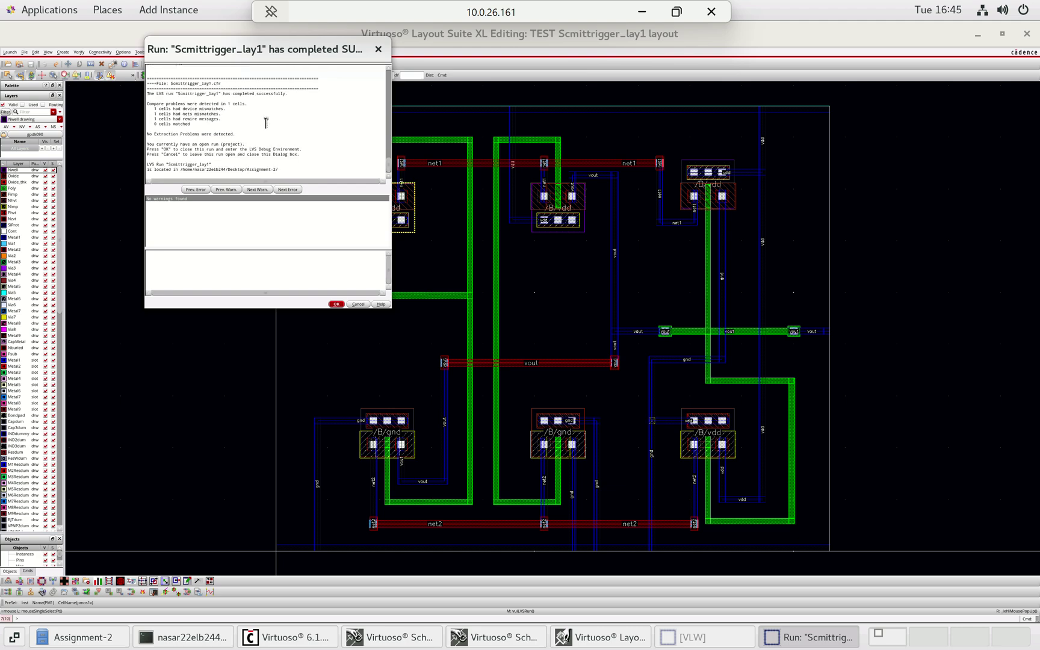
scroll(266, 123, "up", 5)
scroll(267, 123, "down", 5)
left_click(377, 50)
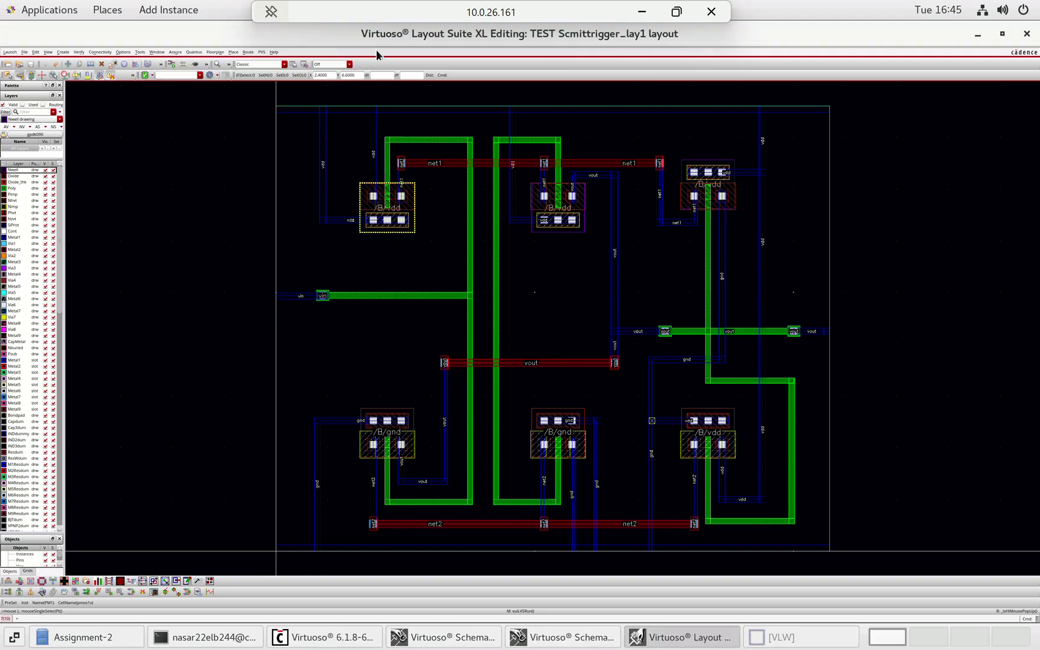
left_click(194, 53)
left_click(209, 78)
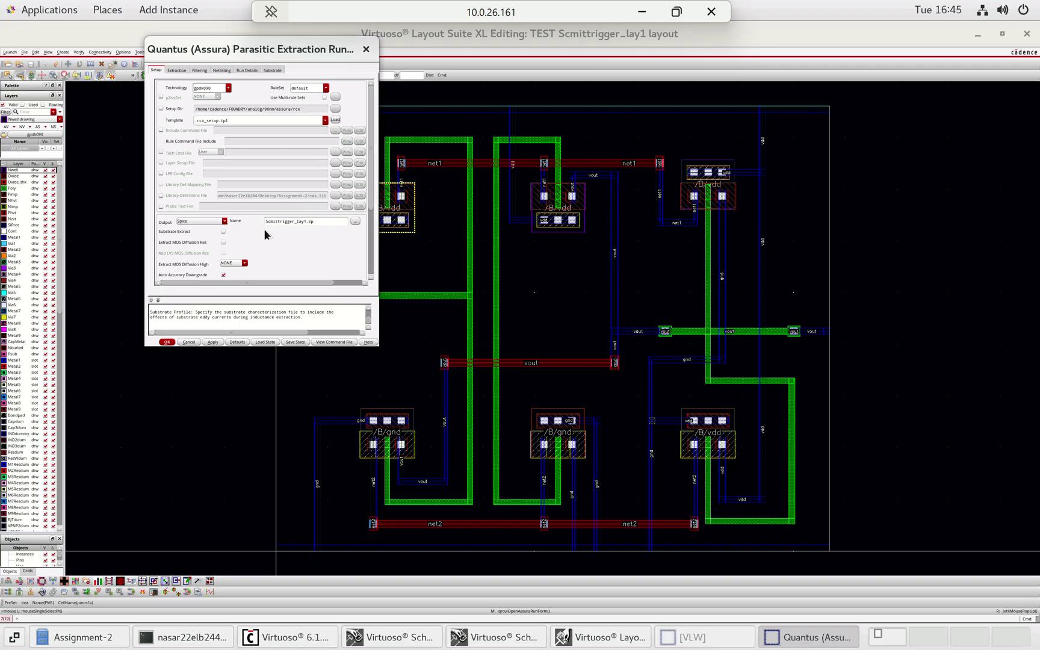
left_click(224, 221)
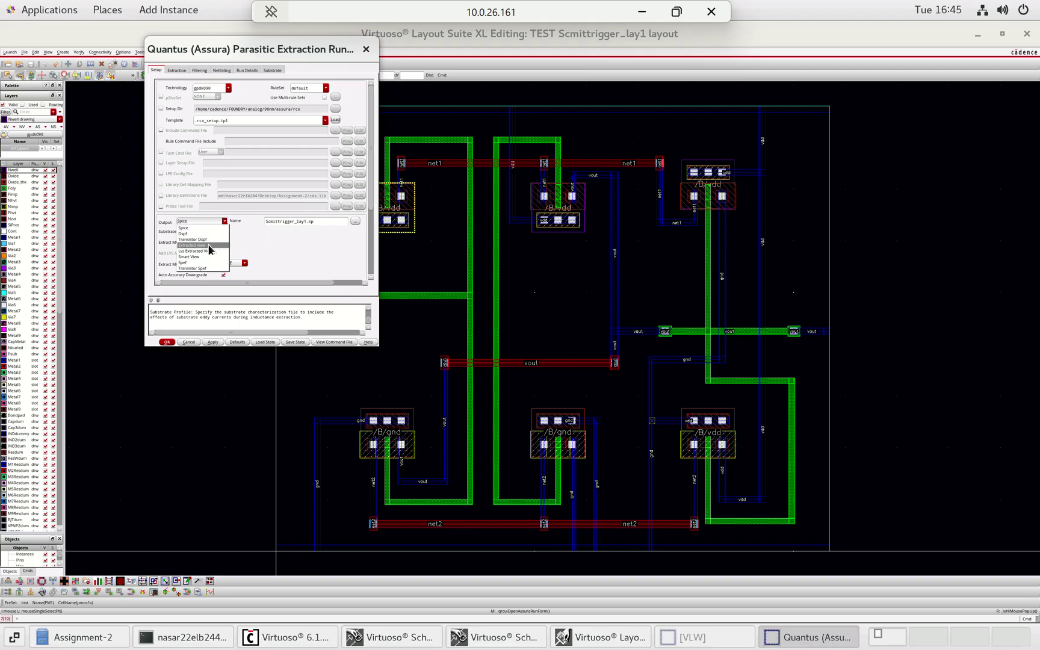
left_click(208, 245)
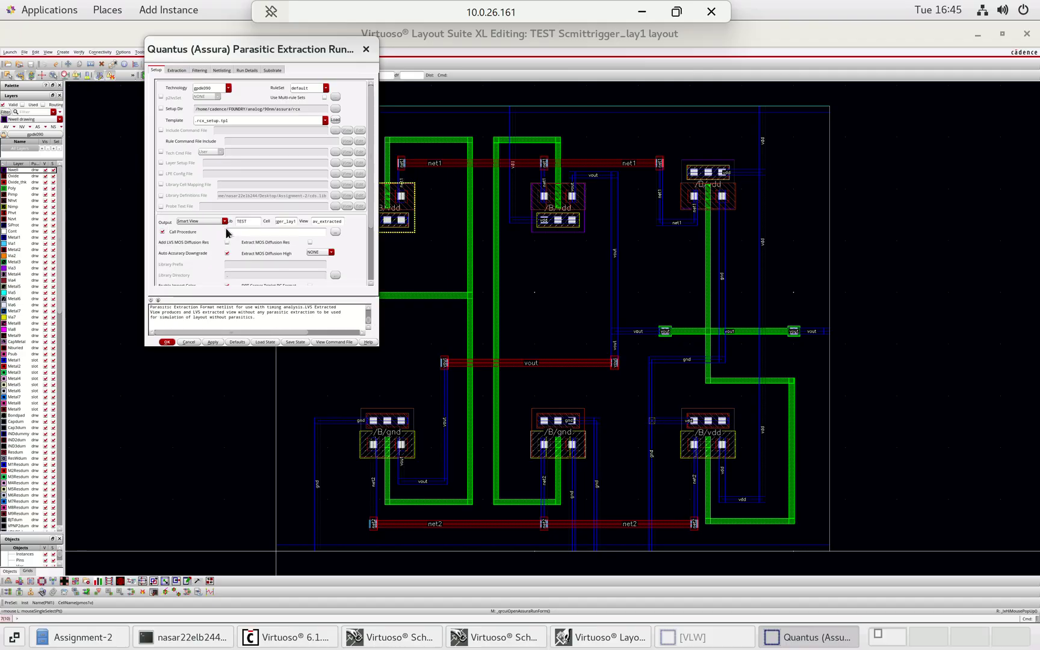
scroll(227, 233, "down", 4)
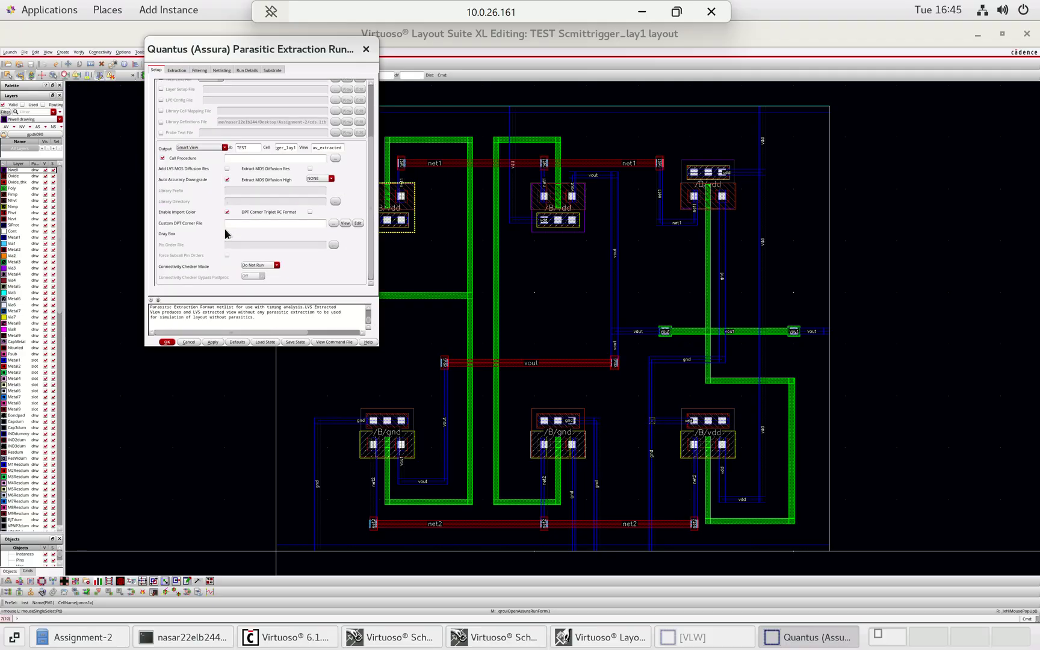
scroll(228, 224, "up", 4)
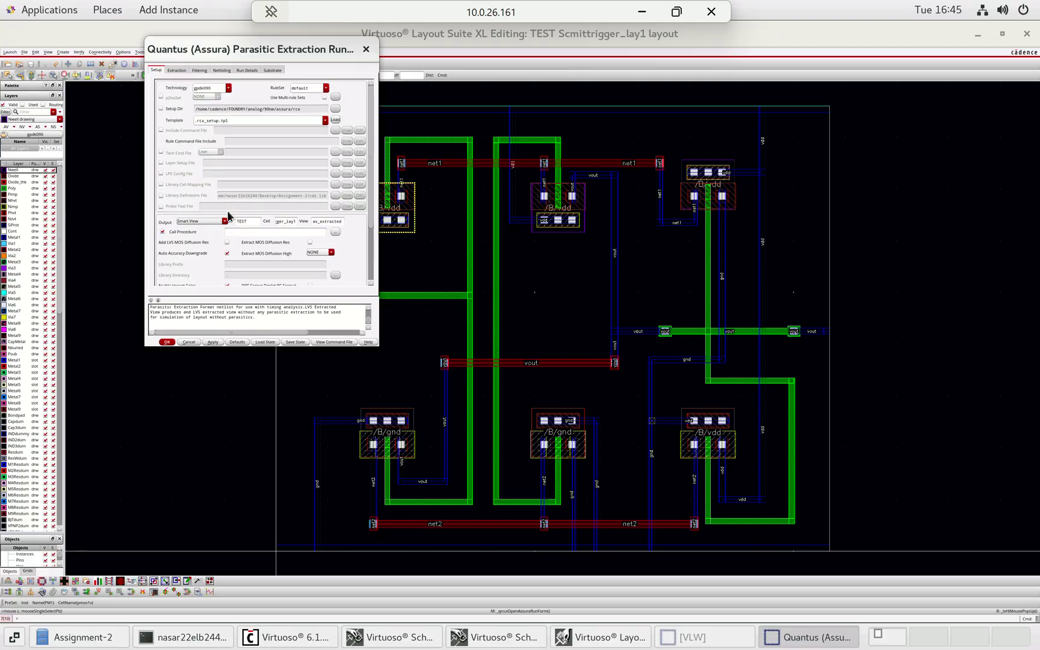
scroll(228, 214, "down", 2)
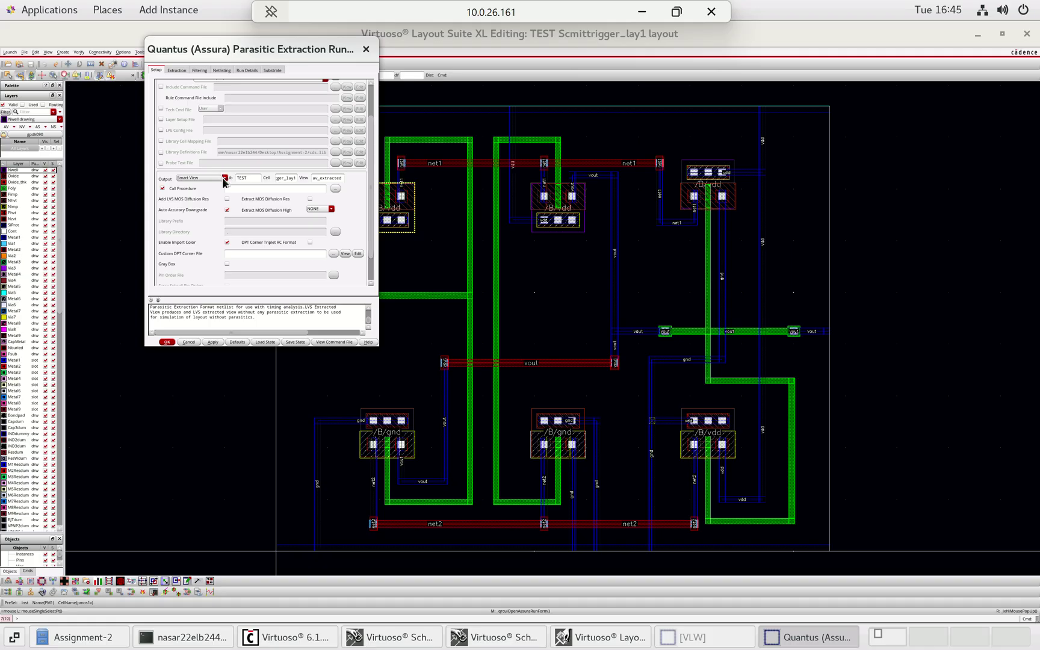
left_click(223, 179)
left_click(204, 202)
scroll(241, 235, "down", 2)
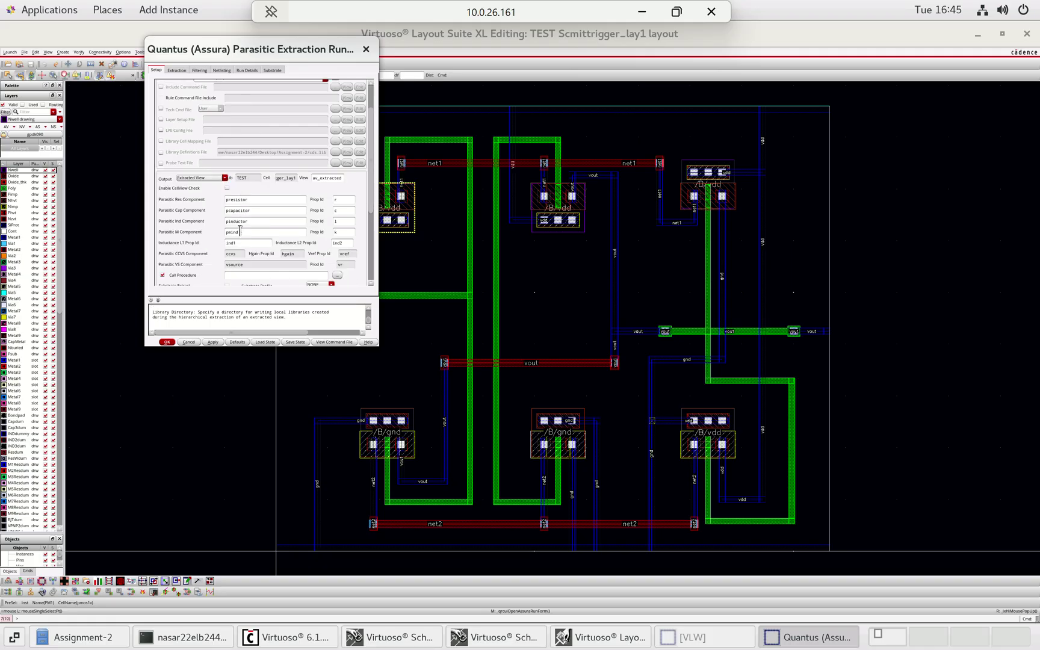
scroll(240, 230, "down", 2)
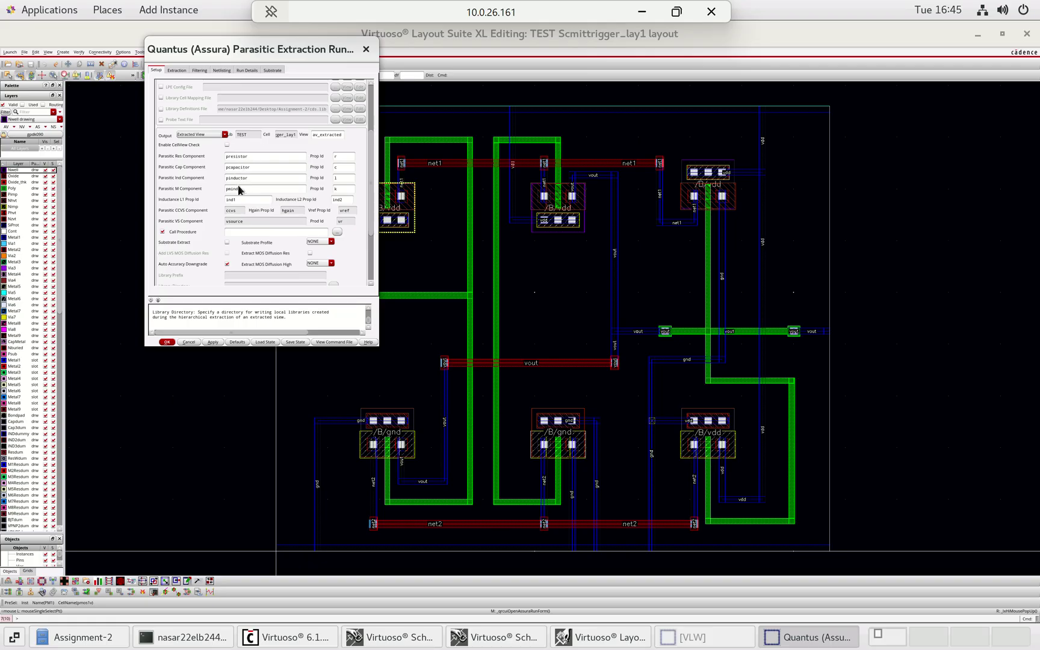
scroll(270, 217, "down", 3)
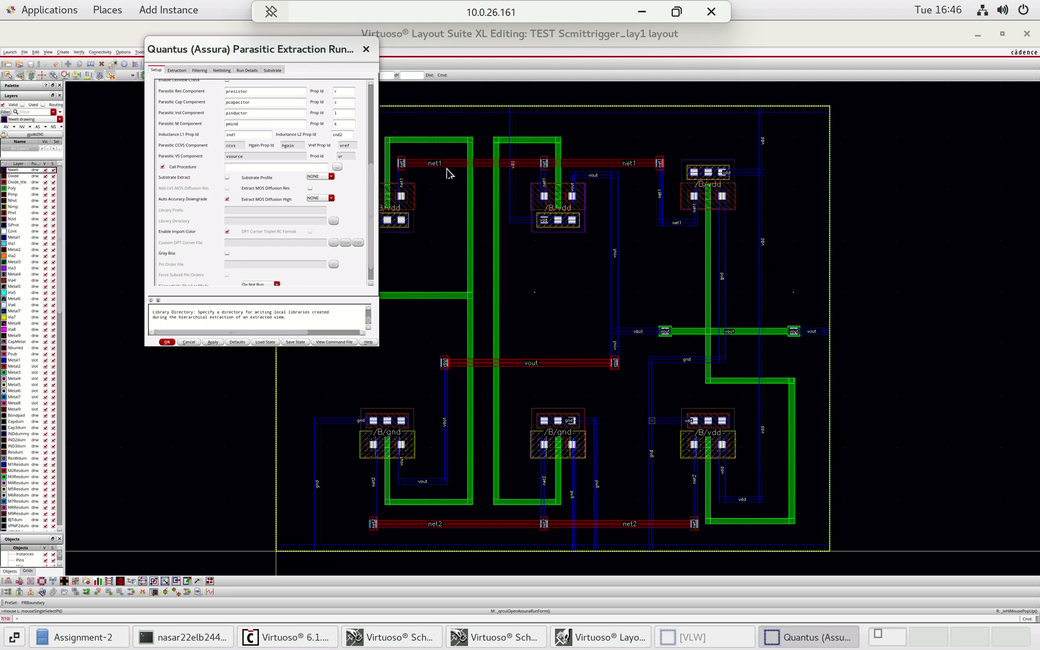
left_click(366, 50)
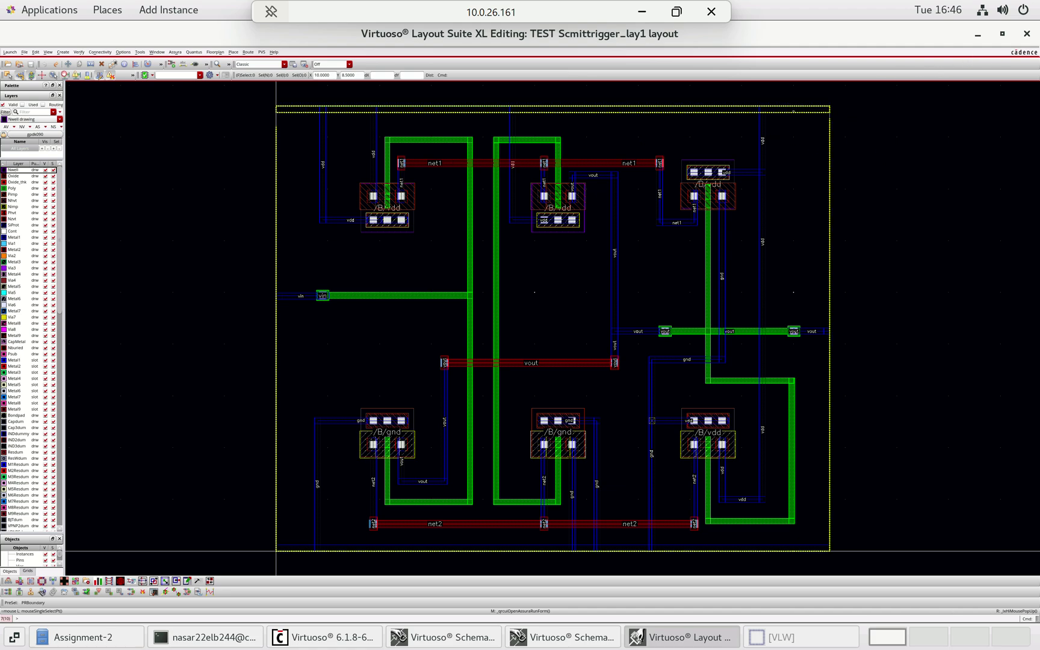
- Close the Scmittrigger_lay1 layout window and minimize both Schematic Editor windows
left_click(1025, 36)
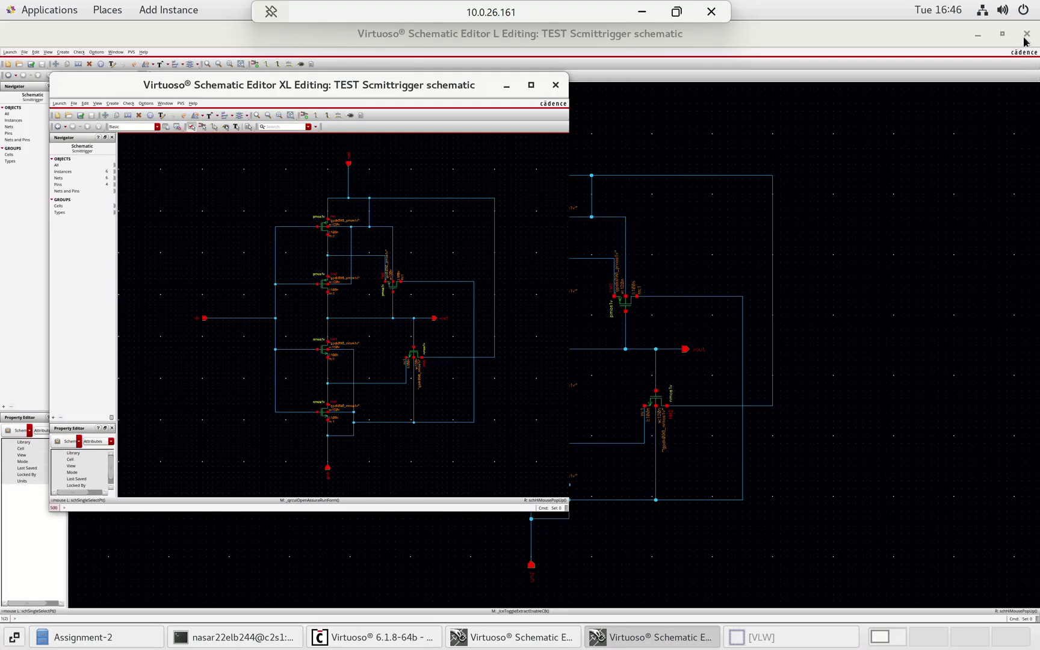
left_click(506, 87)
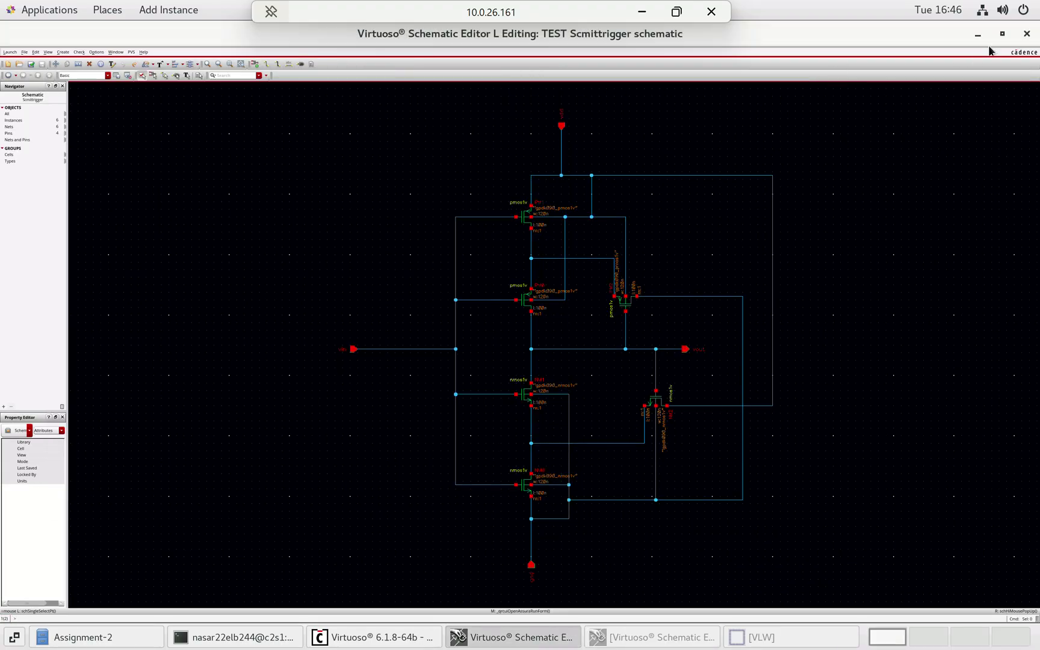
left_click(978, 36)
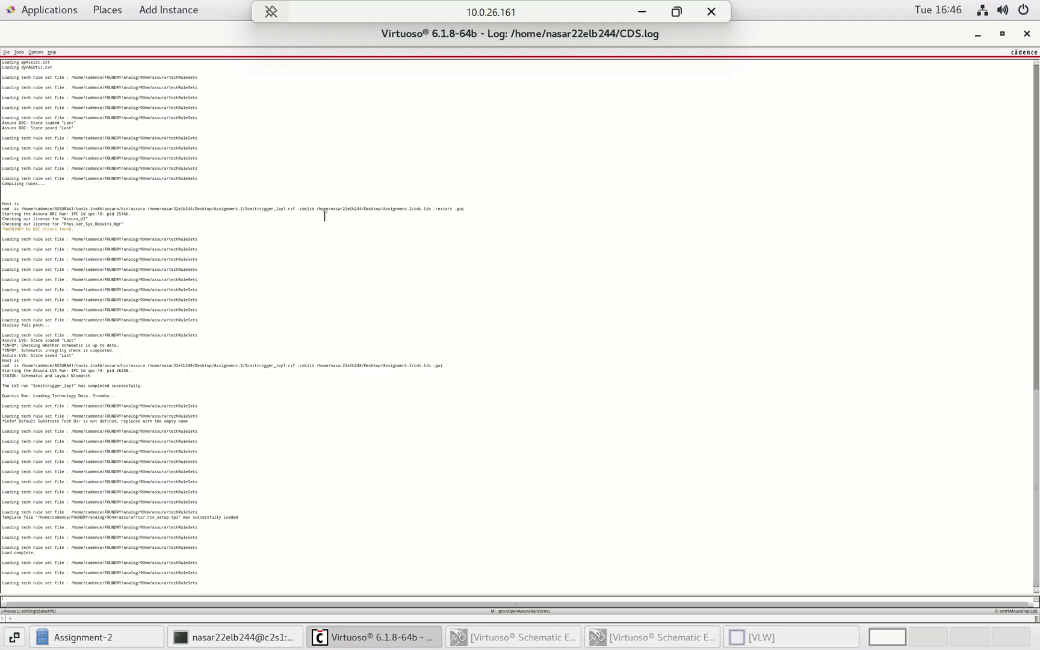
- Select the Scmittrigger_tb config in the Open File dialog, check its views, then dismiss the dialog
left_click(6, 53)
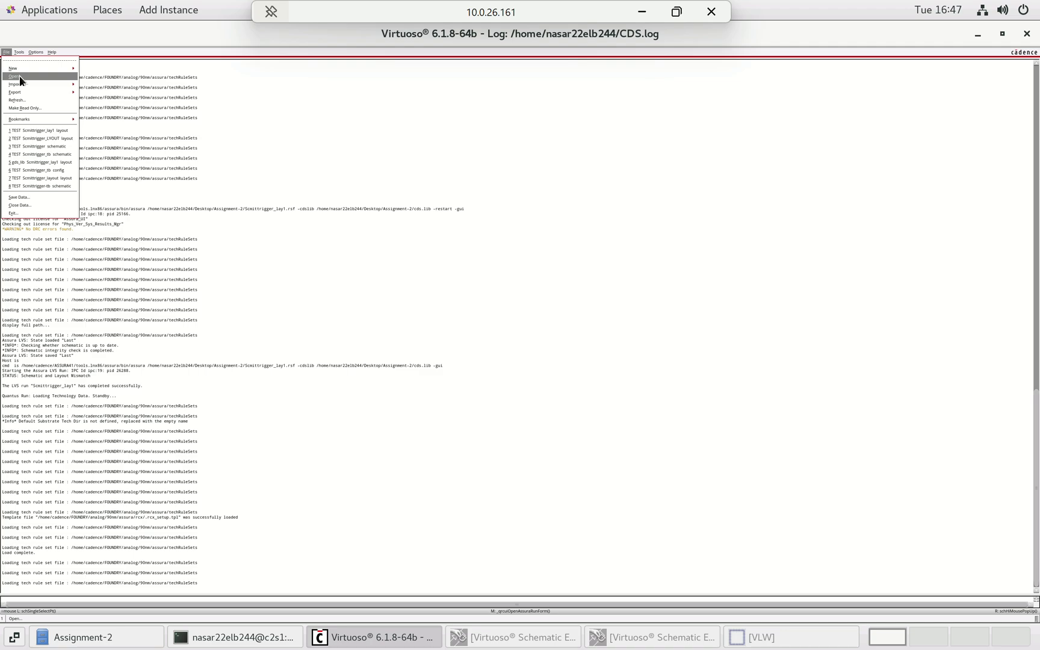
left_click(19, 75)
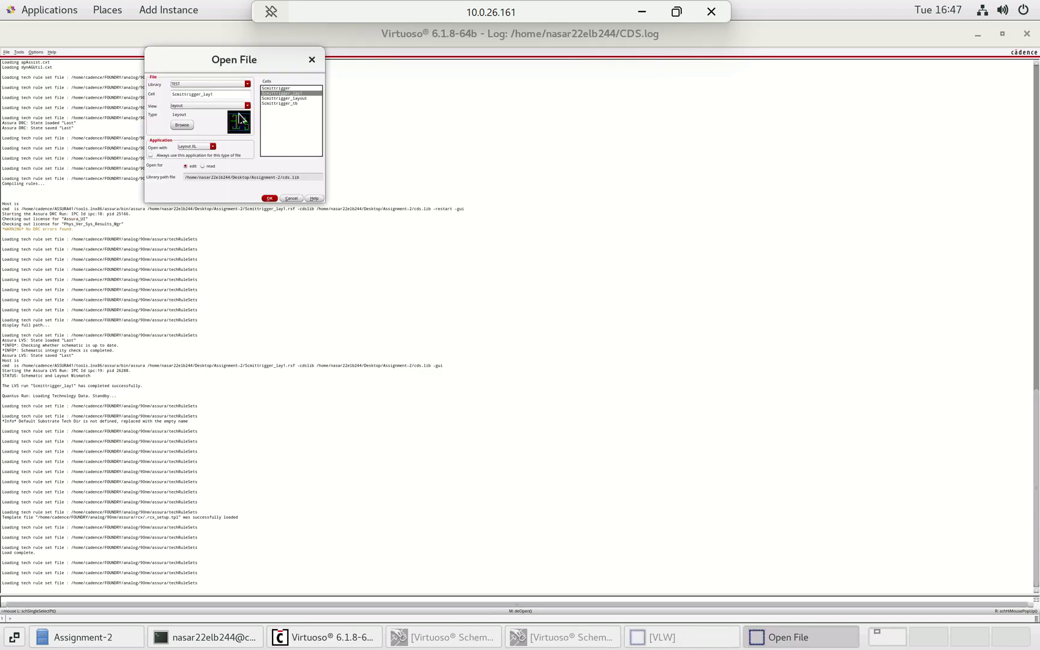
left_click(287, 103)
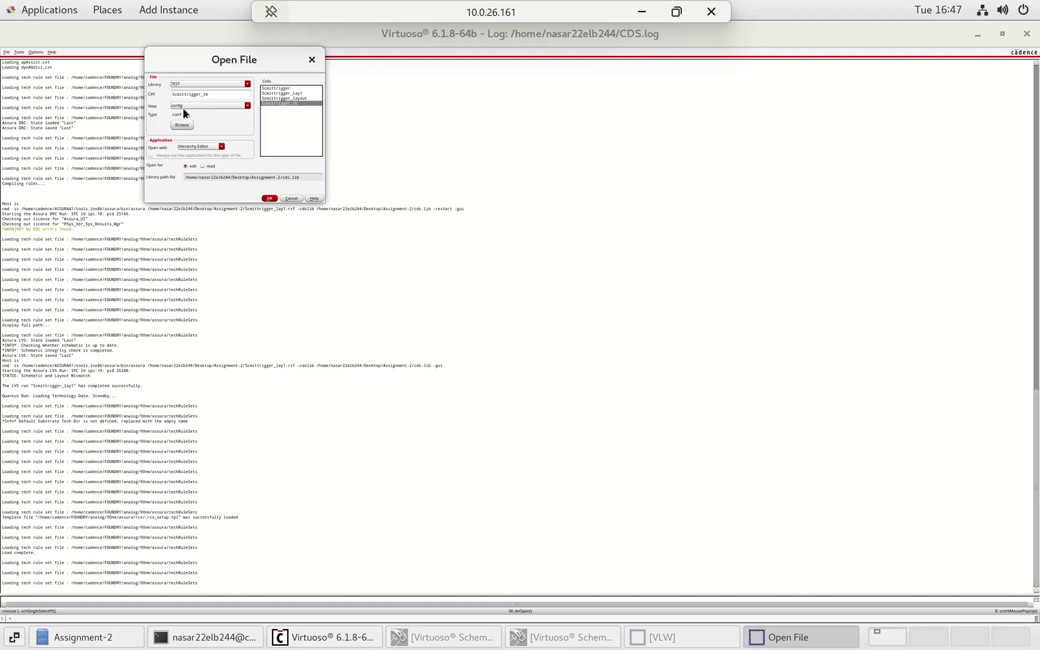
left_click(215, 106)
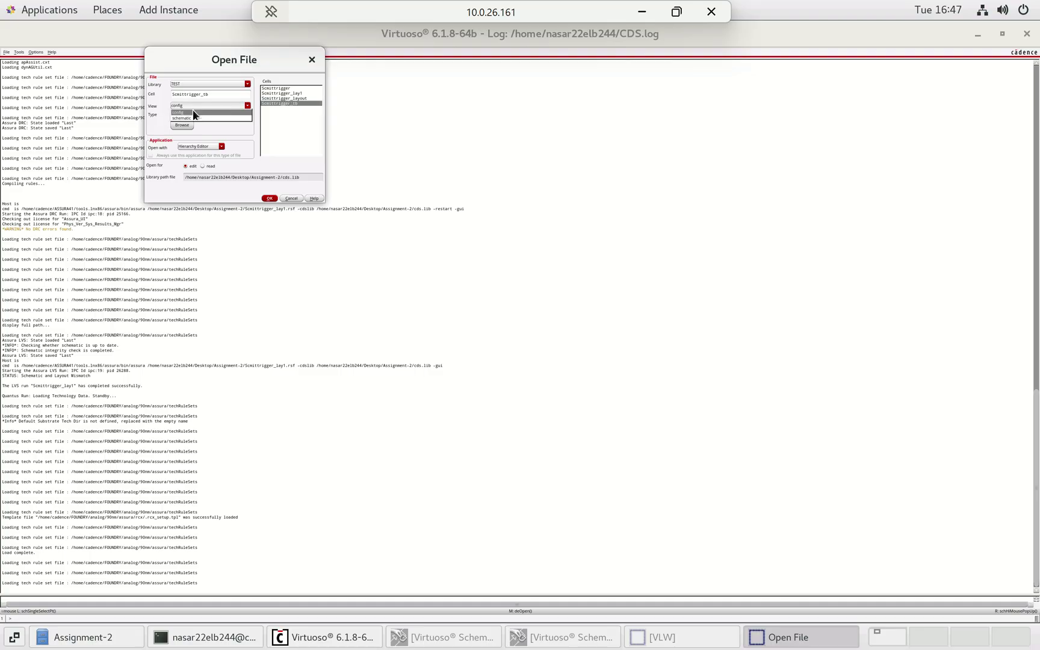
left_click(313, 63)
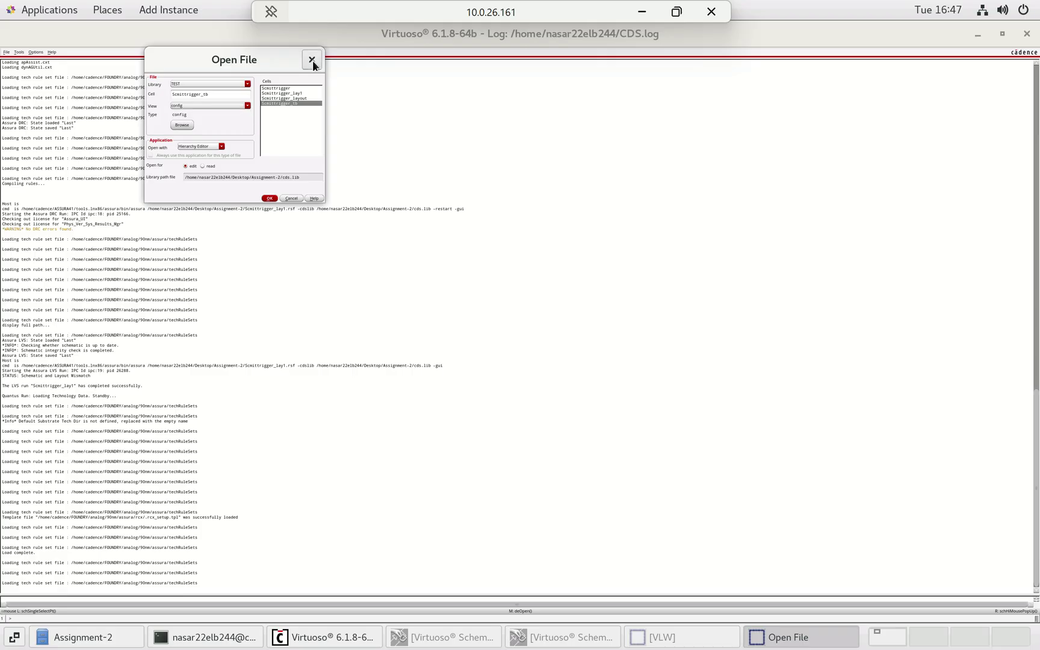
left_click(312, 59)
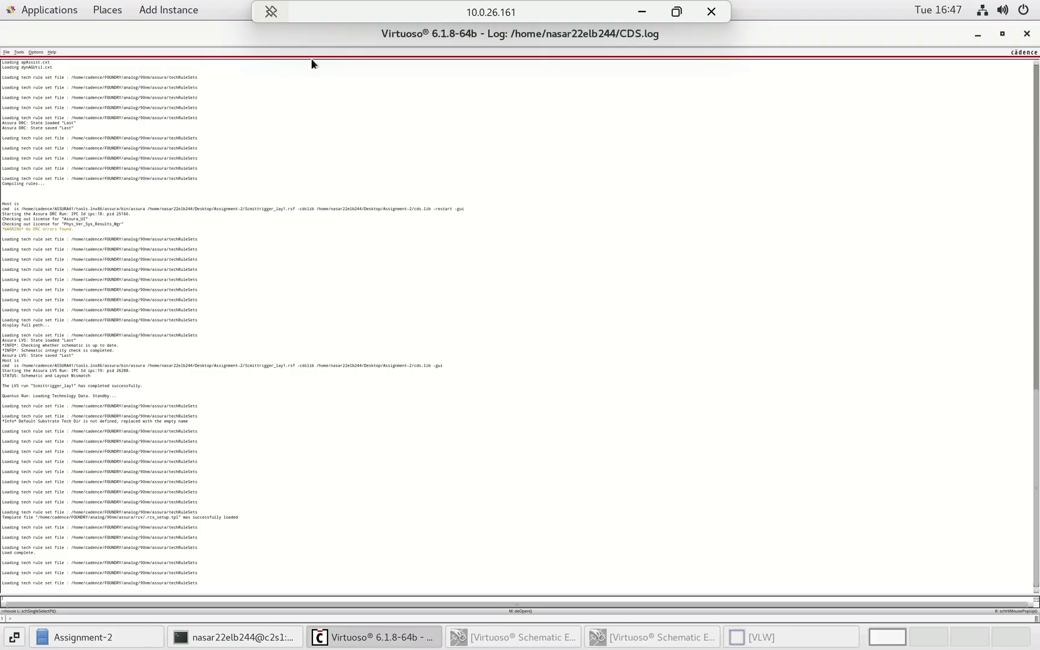
- Start a new library and cancel it, then bring up the File menu again
left_click(6, 52)
mouse_move(24, 71)
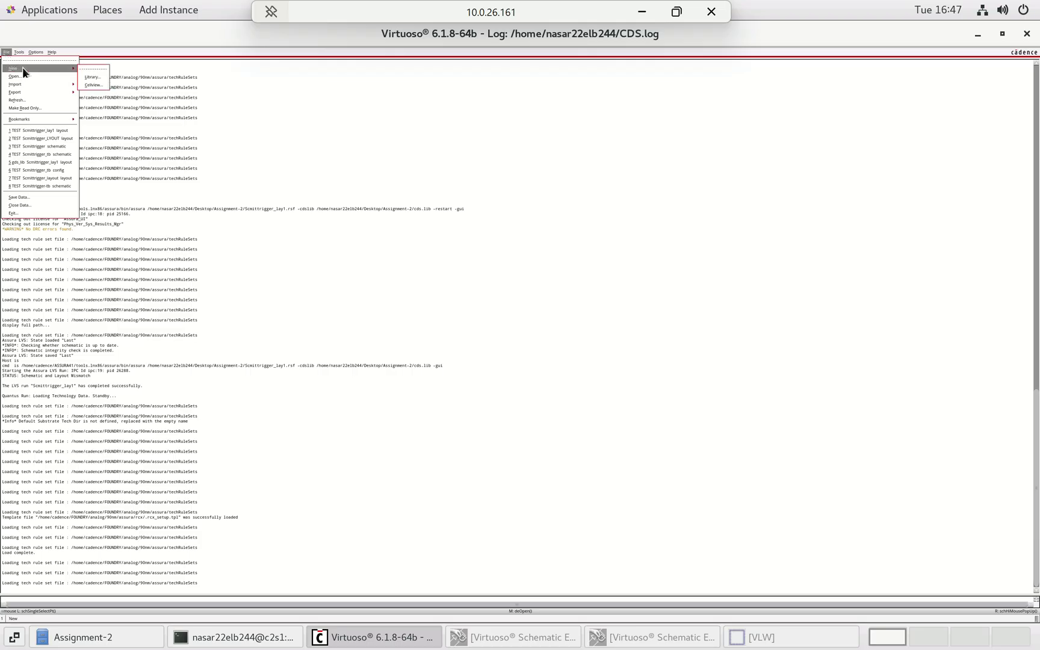
left_click(93, 77)
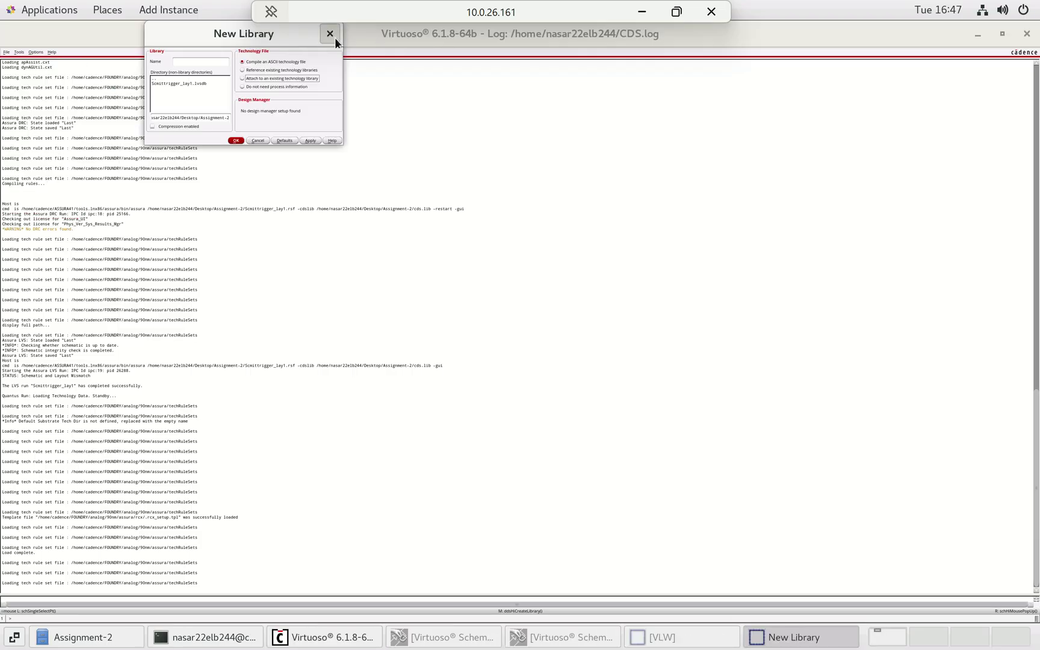
left_click(335, 38)
left_click(6, 52)
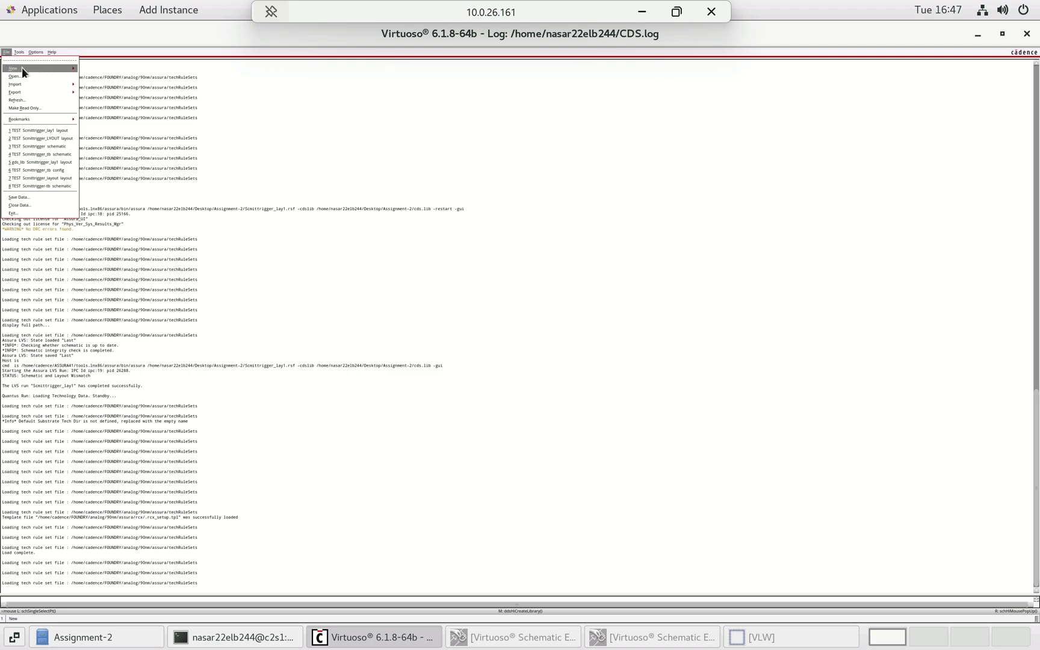
- Create a config-type cellview named Scmittrigger_tb in library TEST, accepting the already-exists warning
mouse_move(23, 68)
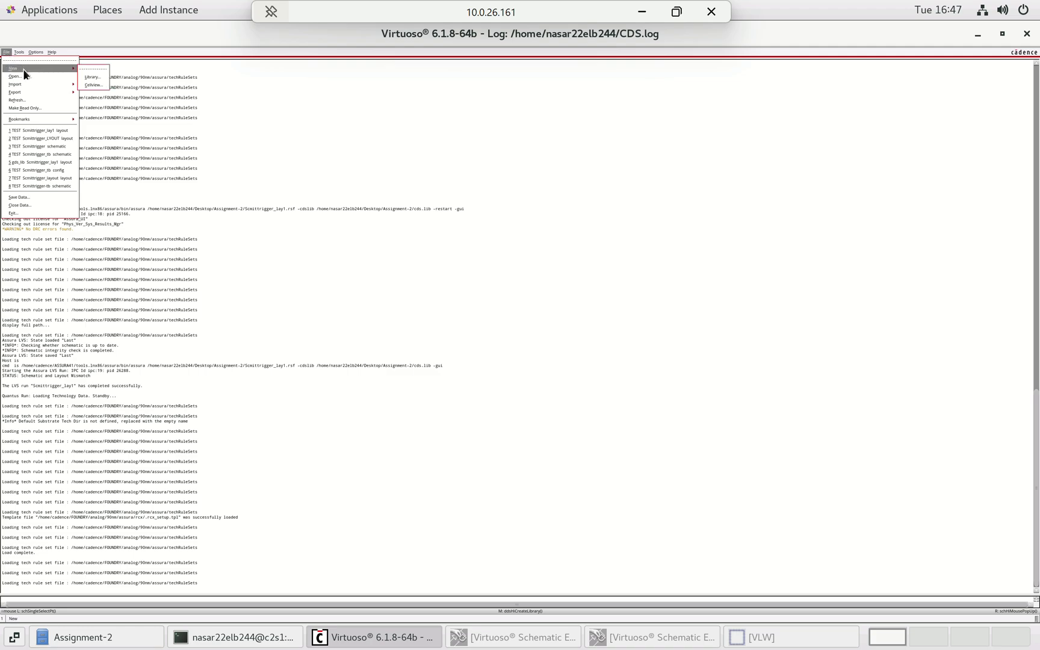
left_click(88, 82)
left_click(243, 95)
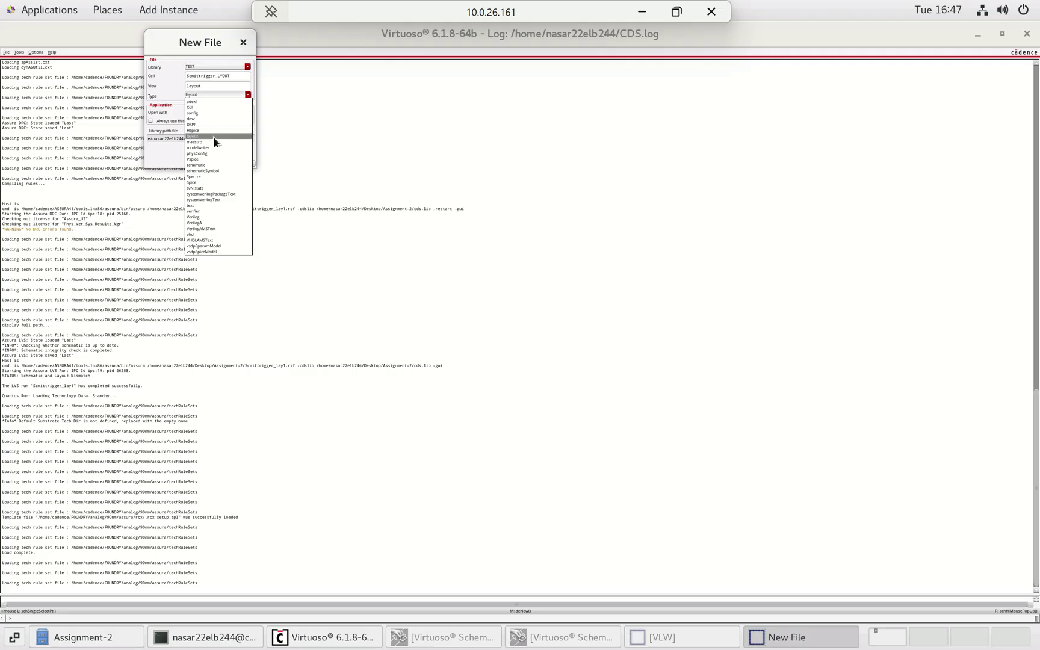
left_click(190, 112)
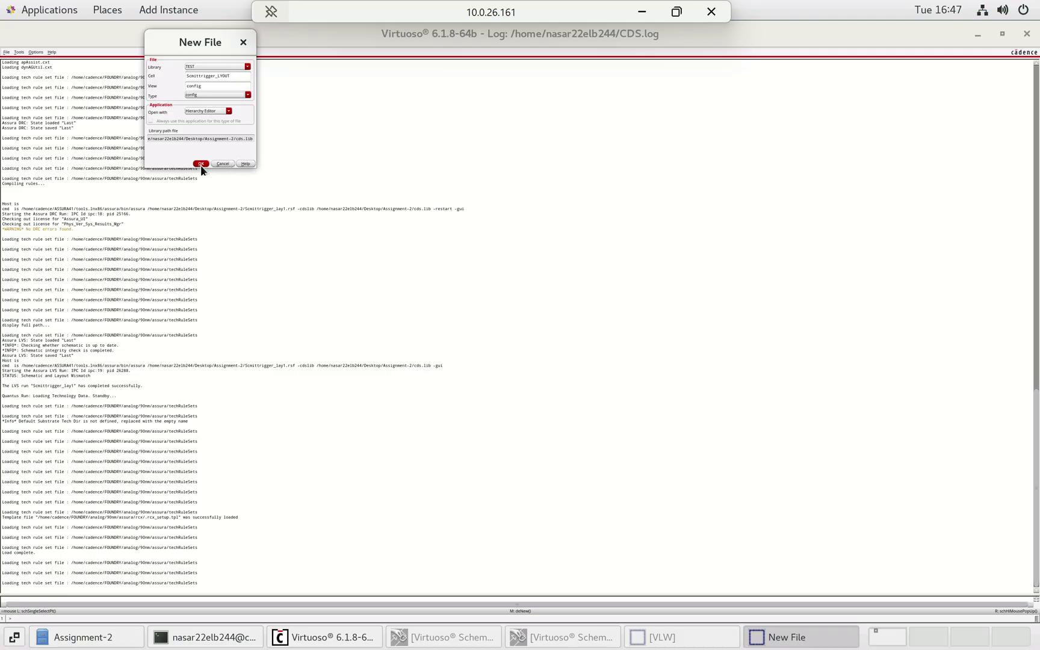
left_click(202, 164)
left_click(233, 75)
key("BackSpace")
key("BackSpace")
key("BackSpace")
key("BackSpace")
key("BackSpace")
left_click(203, 164)
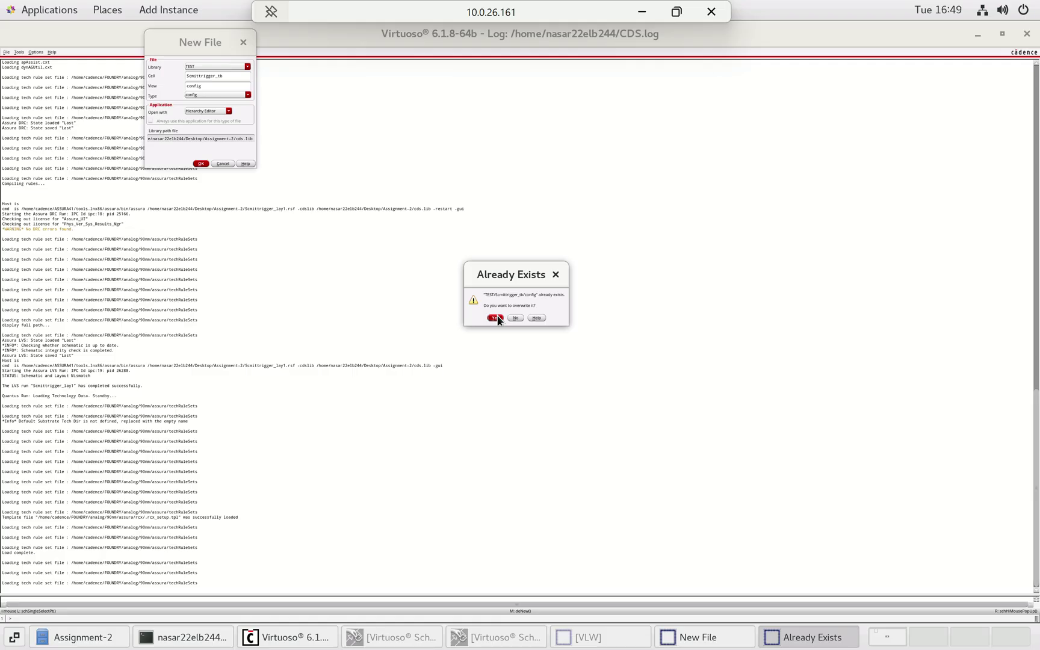
left_click(554, 276)
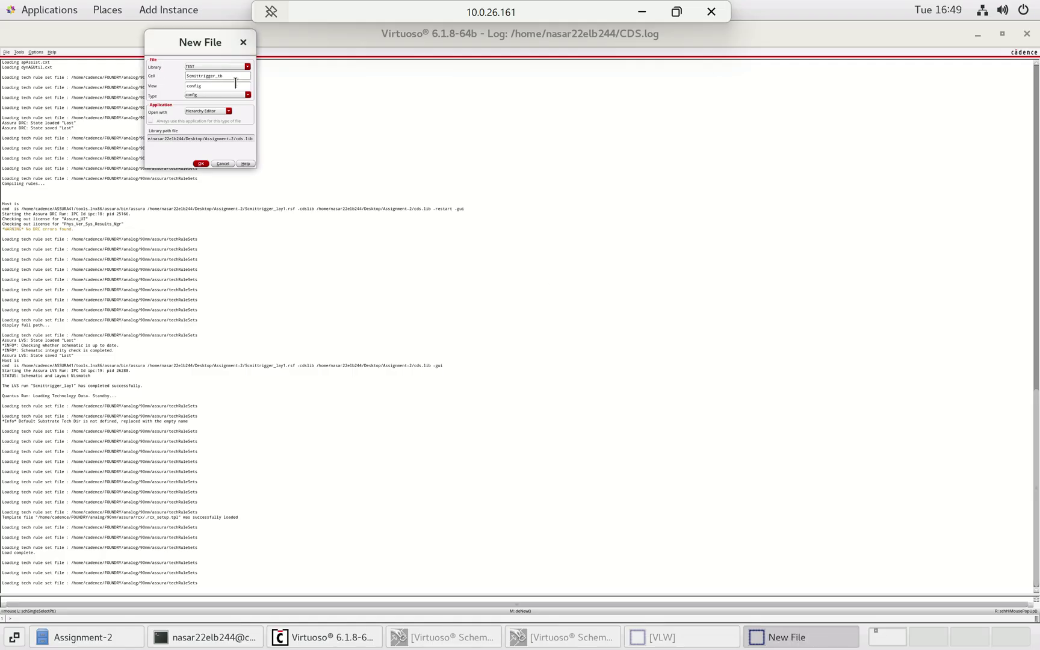
left_click(201, 164)
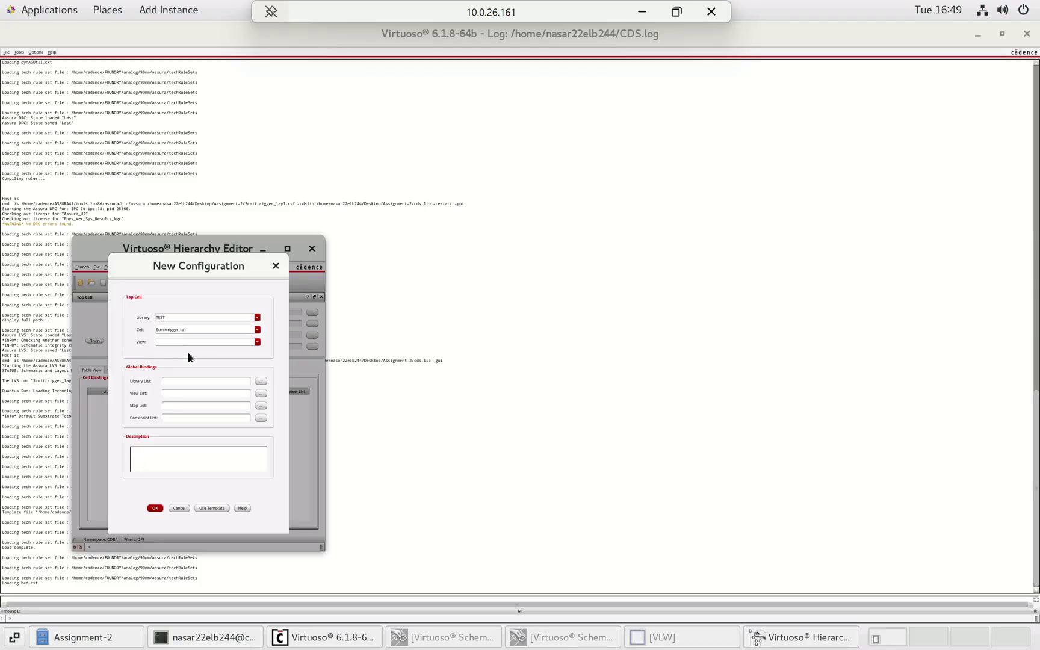
- Apply the spectre template to the new configuration
left_click(258, 342)
left_click(214, 507)
left_click(252, 383)
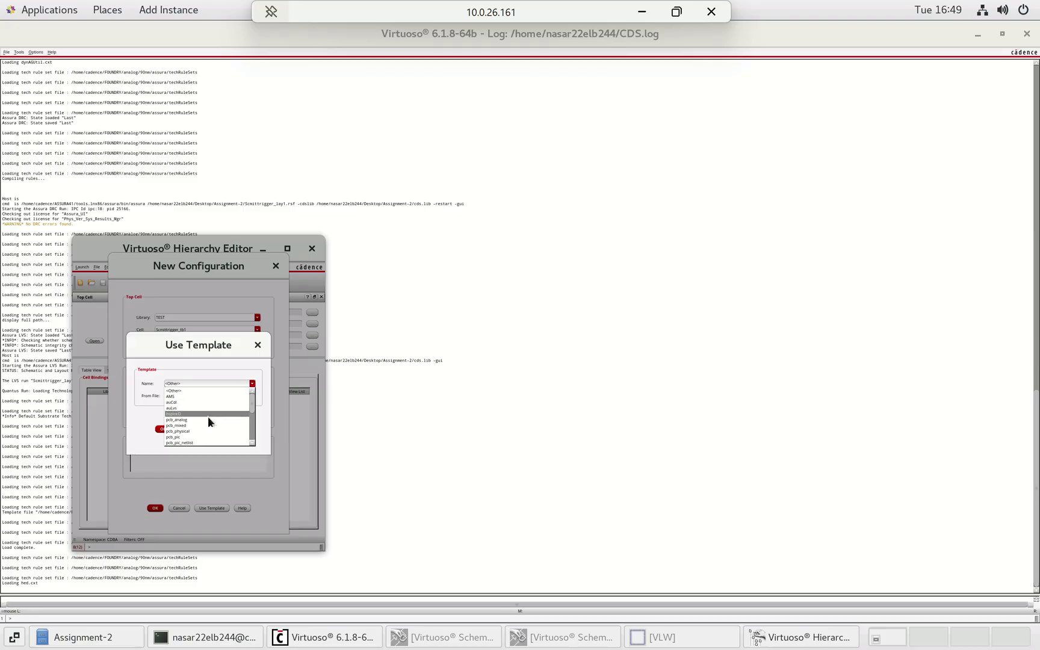
scroll(208, 417, "down", 4)
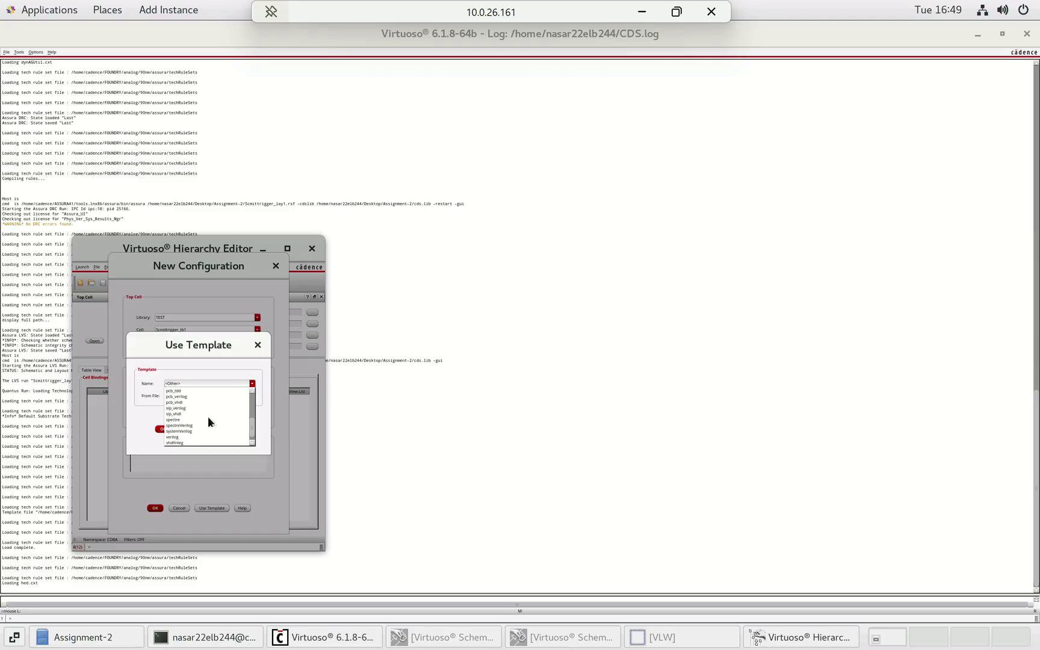
left_click(182, 418)
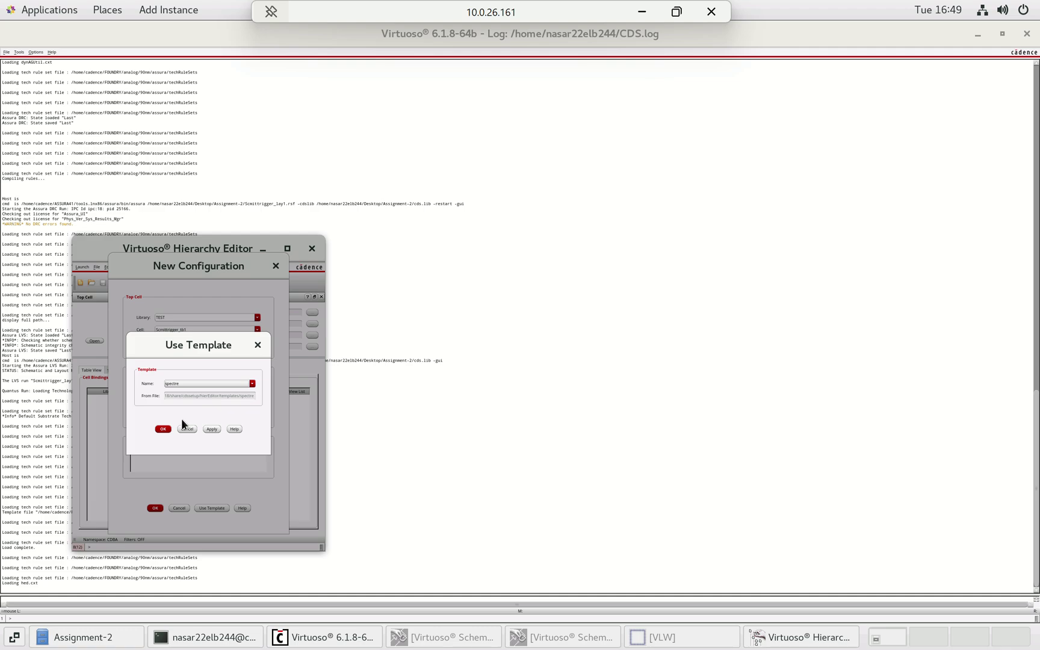
left_click(211, 429)
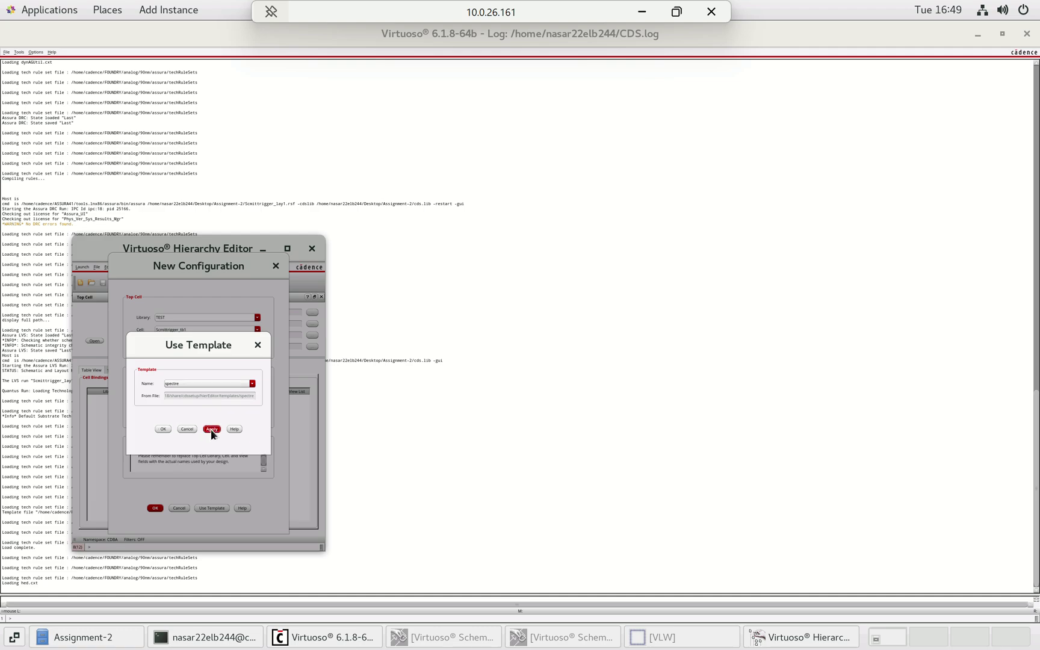
left_click(163, 429)
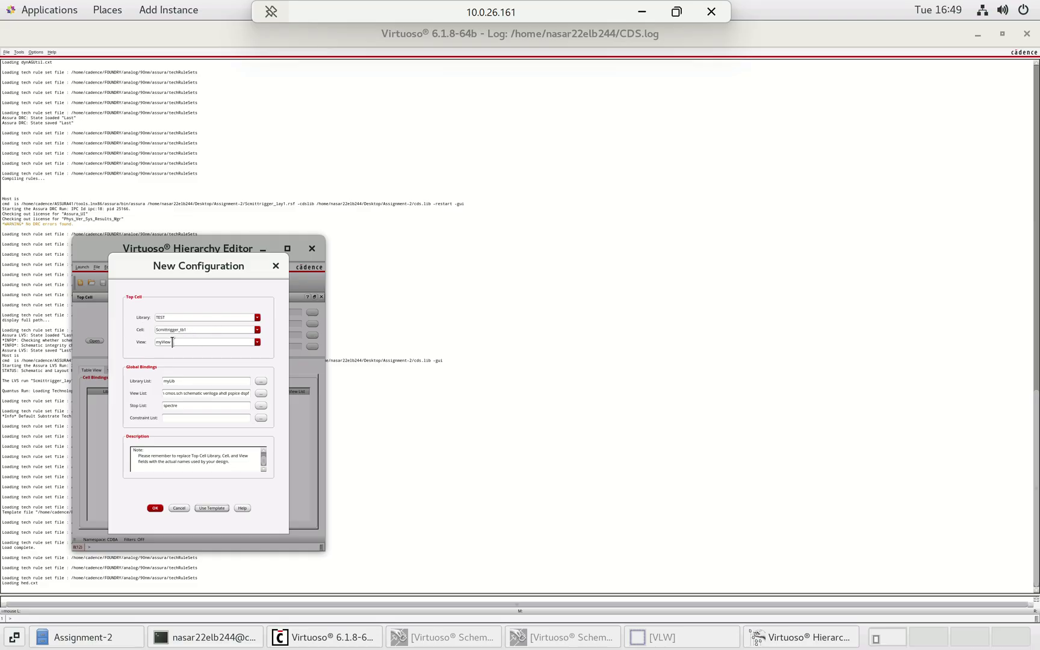
- Set the top cell view to myView, then cancel the configuration and close the Hierarchy Editor
left_click(257, 343)
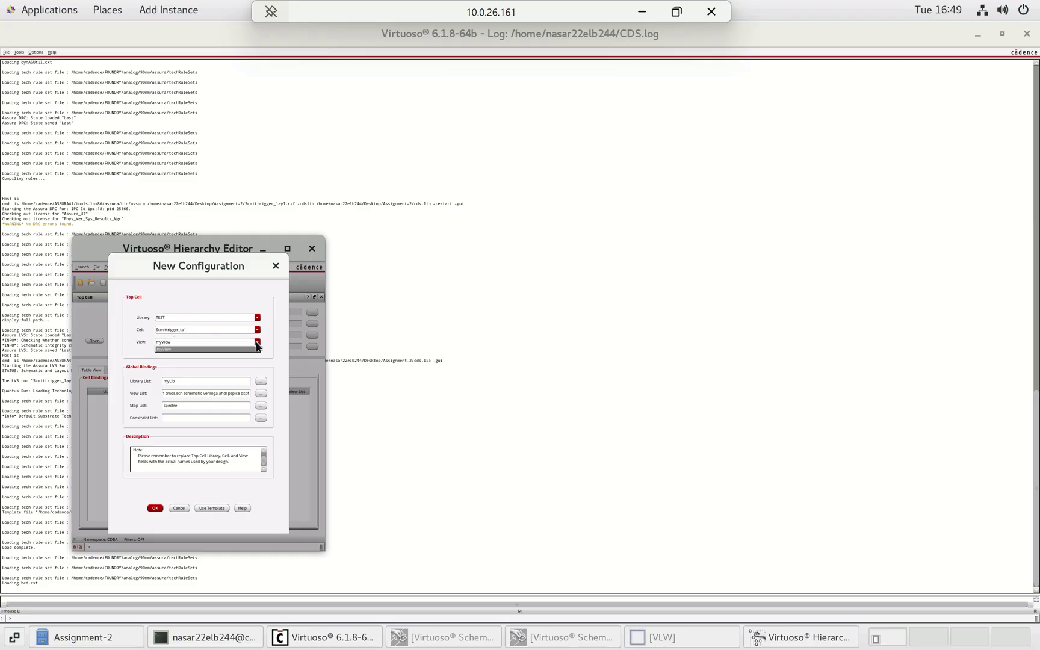
left_click(183, 350)
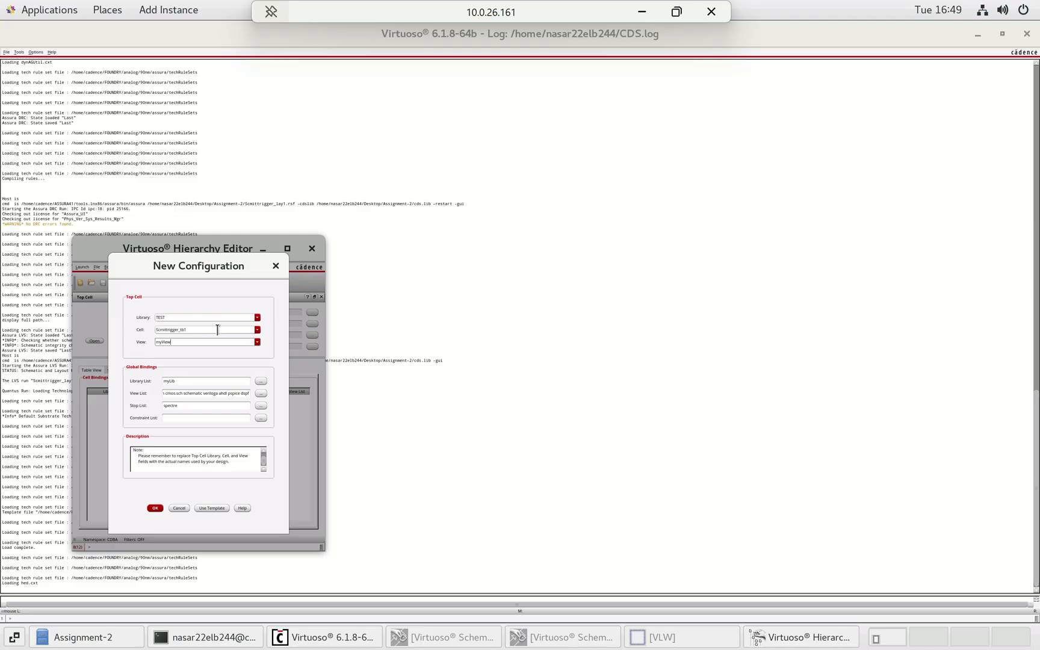
left_click(275, 266)
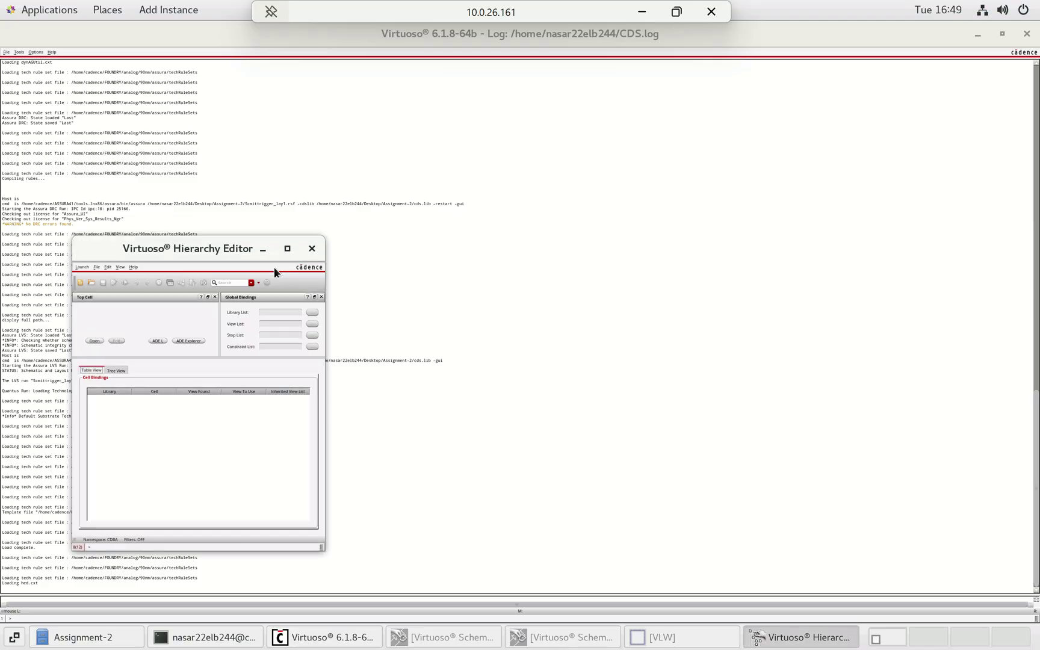
left_click(312, 248)
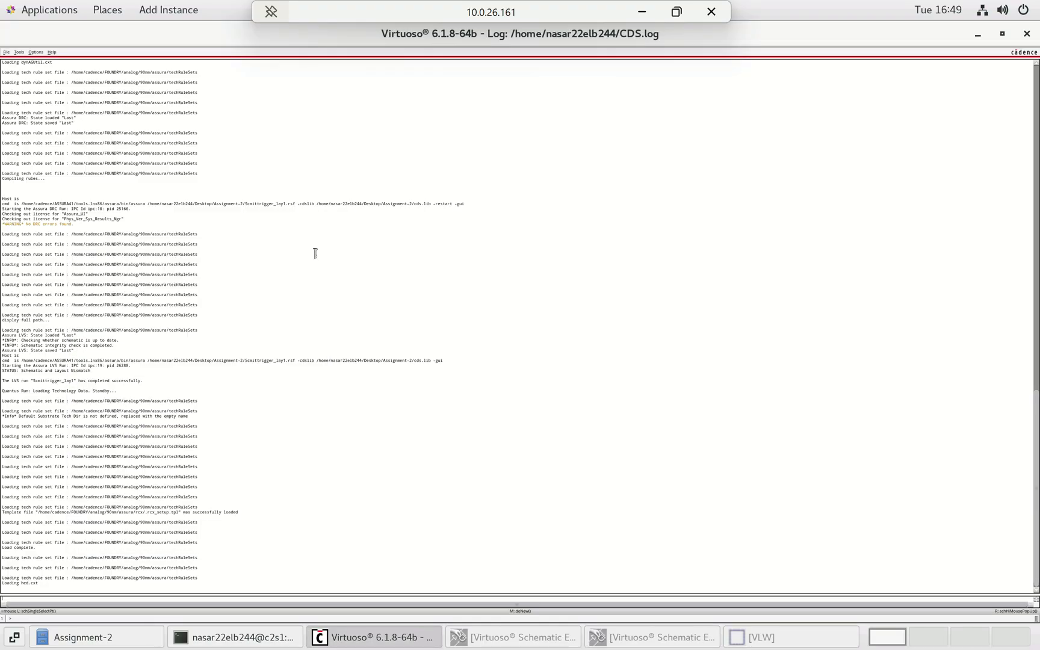
- Open the TEST Scmittrigger_tb config with its top schematic, maximized and fitted to the window
left_click(6, 52)
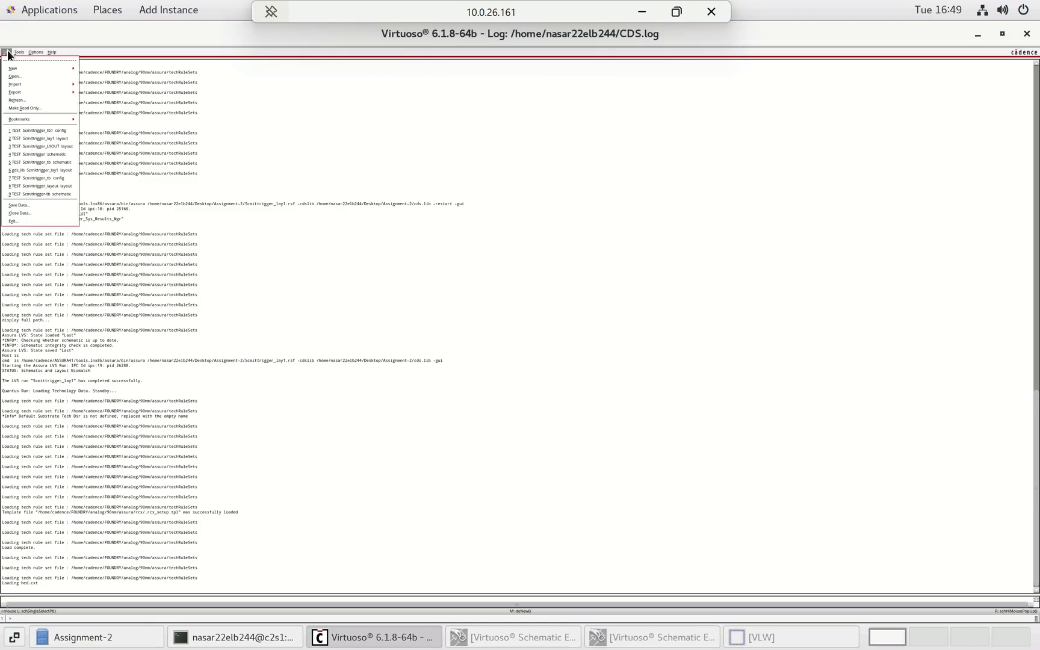
left_click(24, 74)
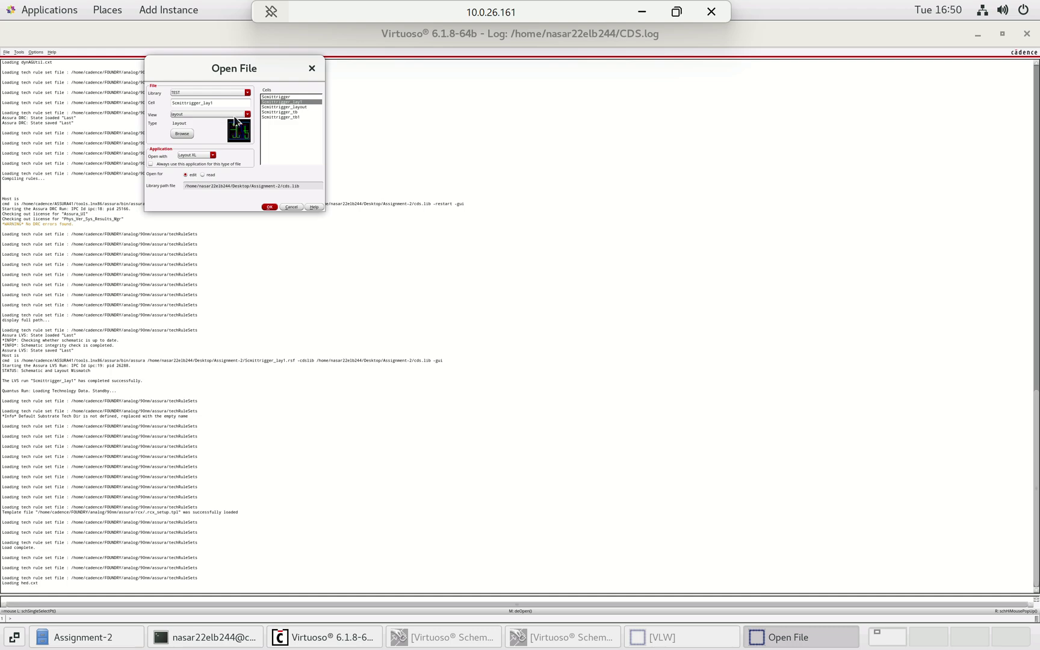
left_click(293, 112)
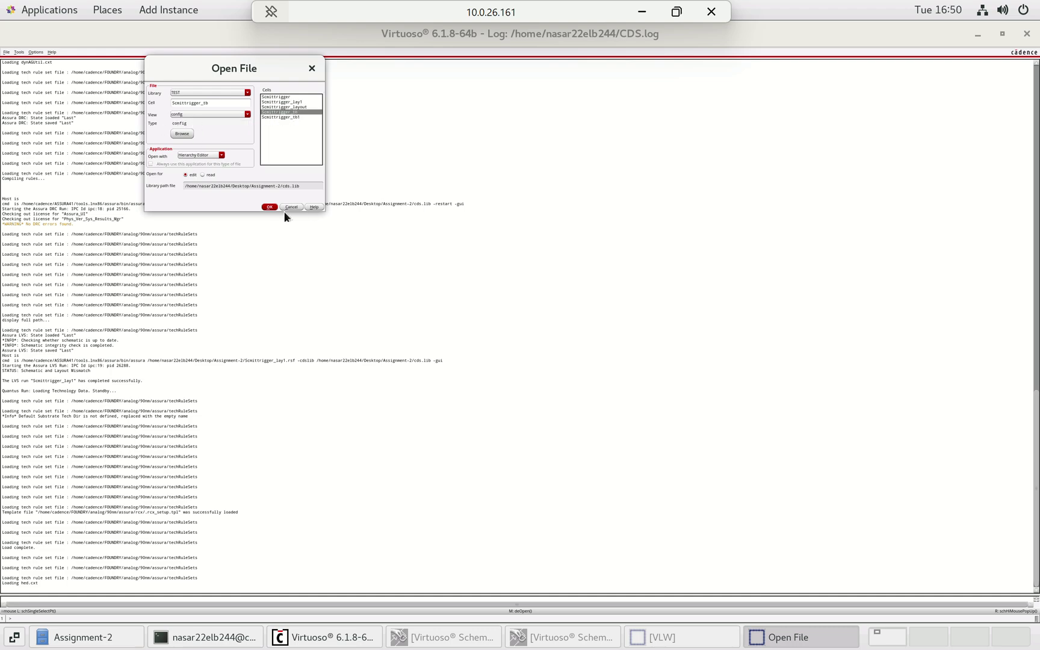
left_click(269, 207)
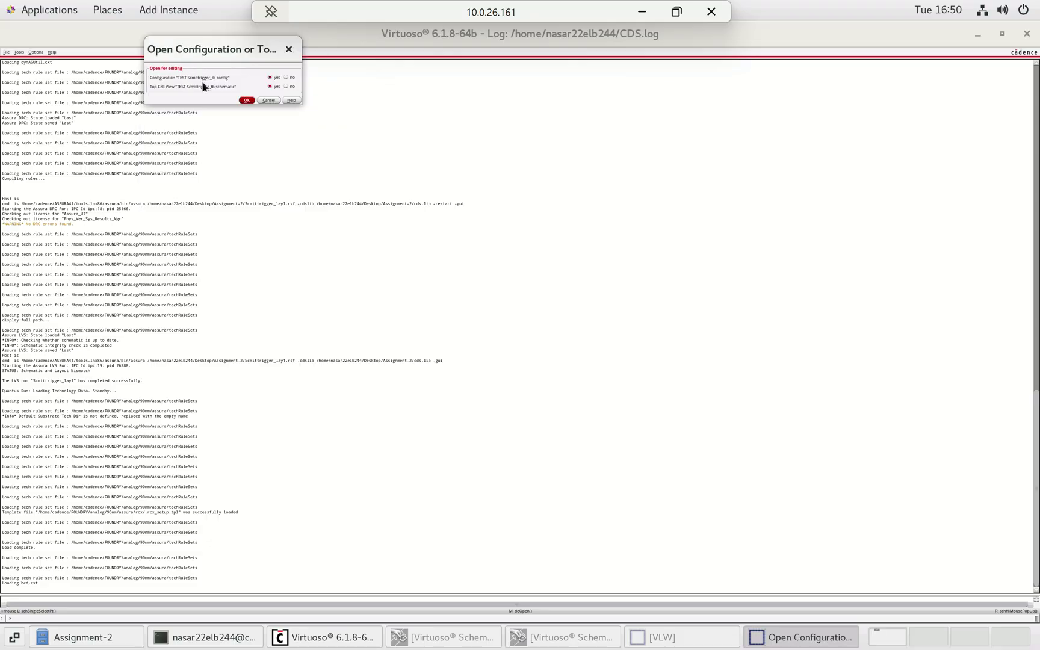
left_click(245, 100)
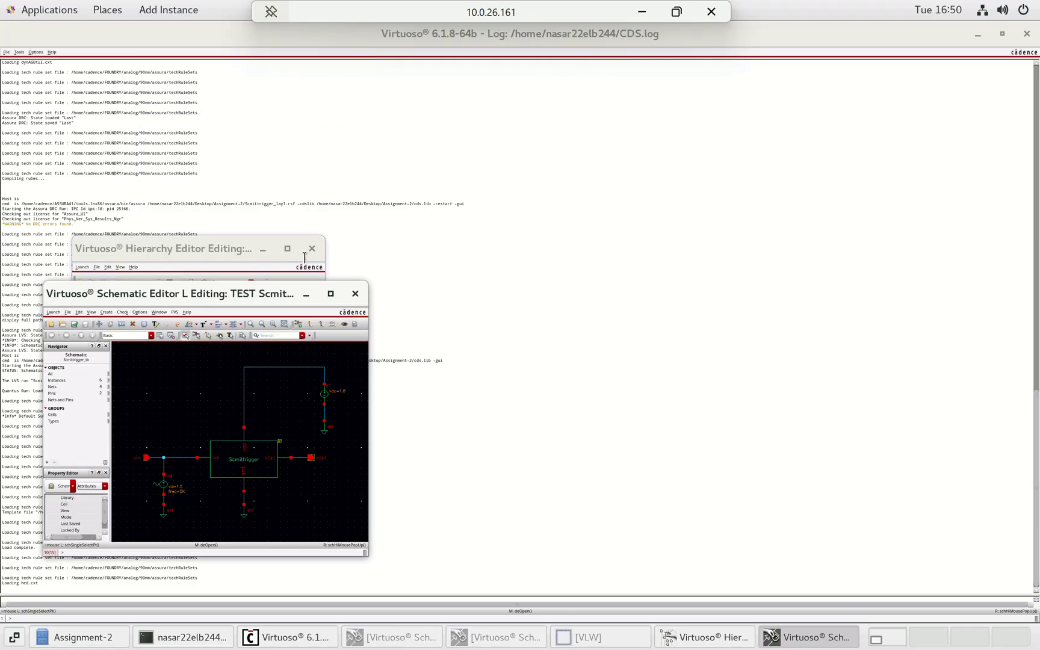
left_click(330, 294)
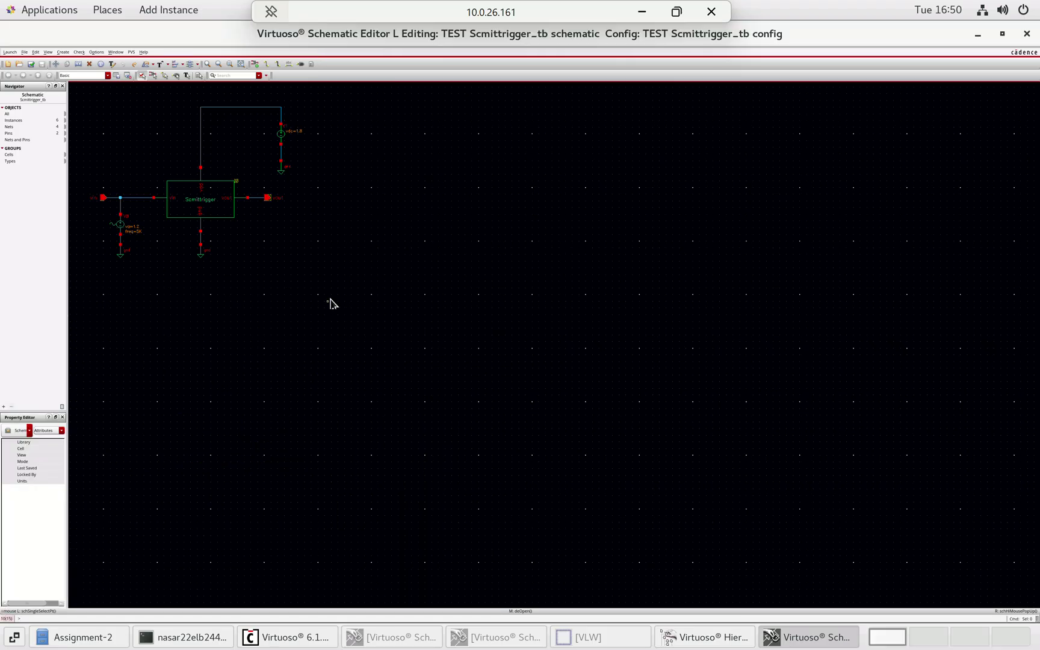
key("f")
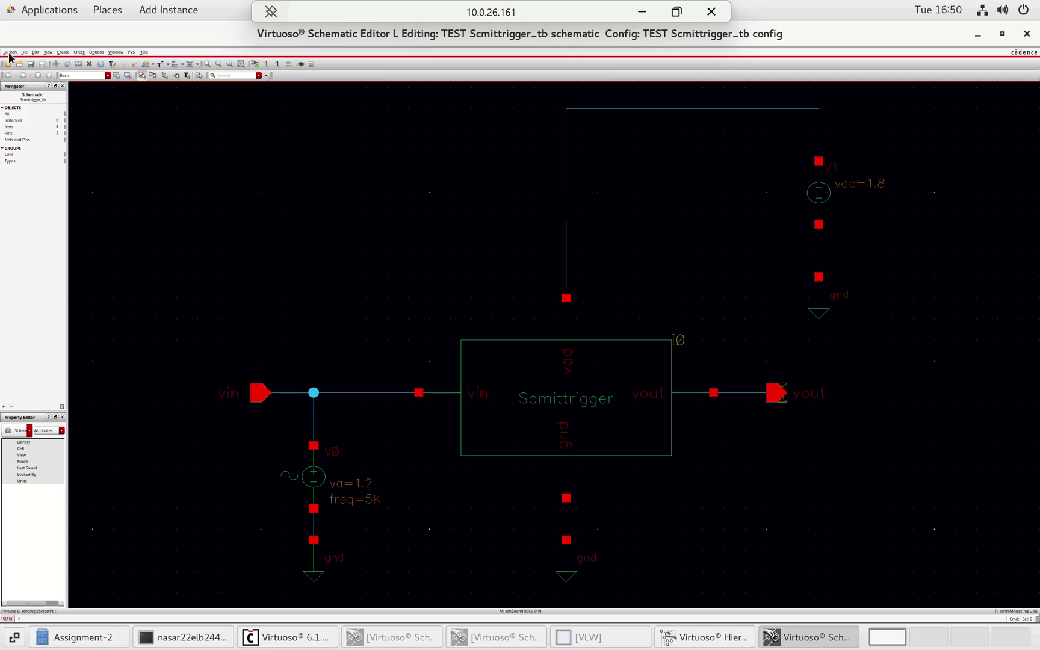
- Launch ADE L and set up a transient analysis with a 2 ms stop time
left_click(9, 53)
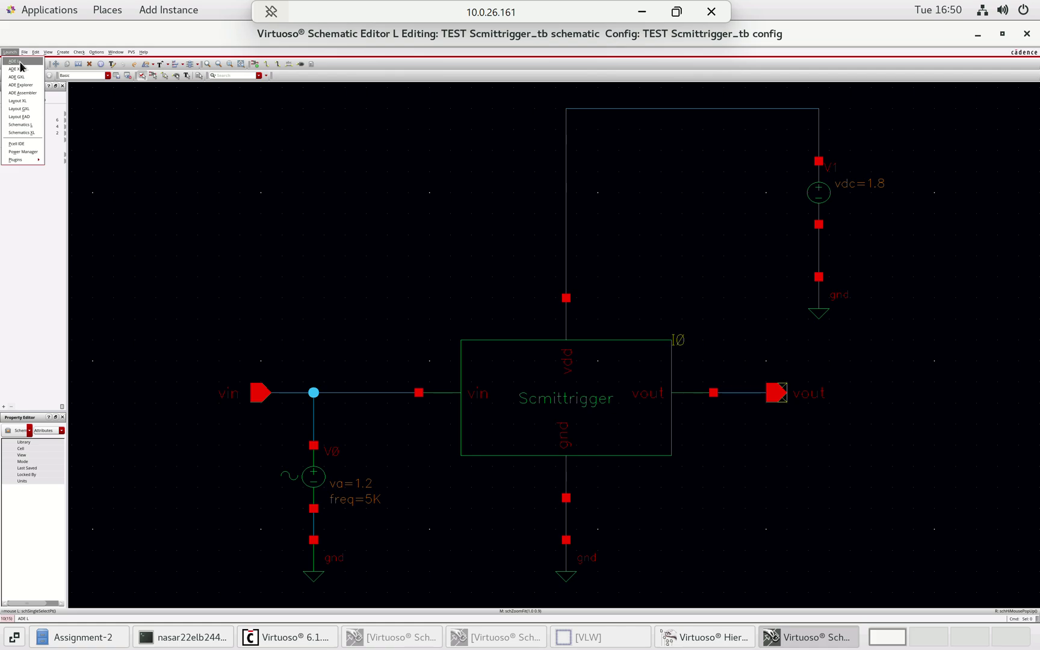
left_click(20, 62)
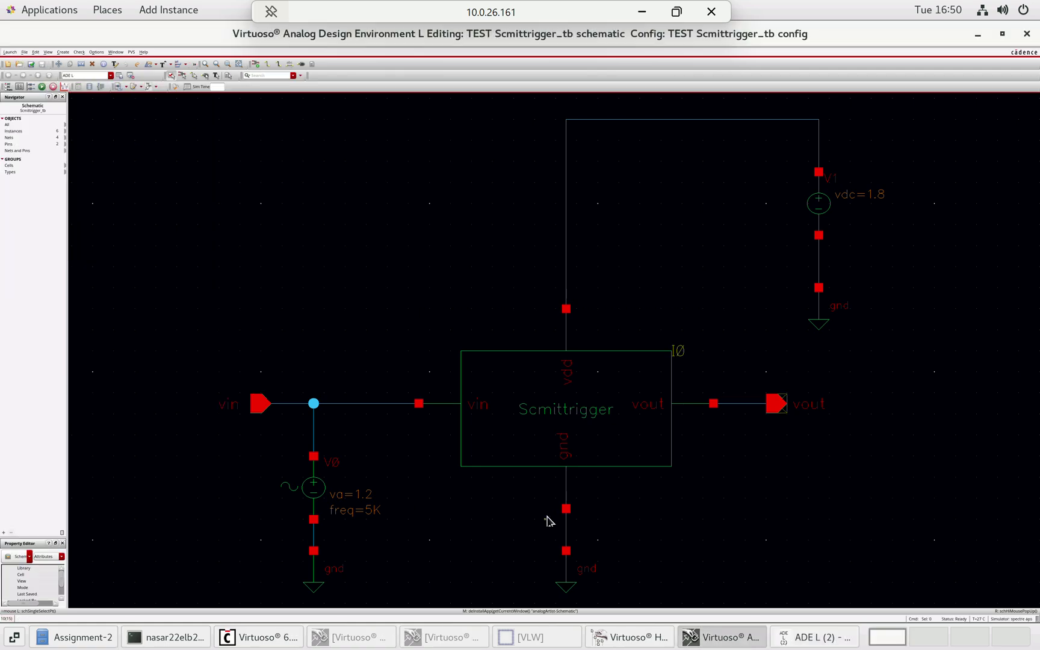
left_click(841, 642)
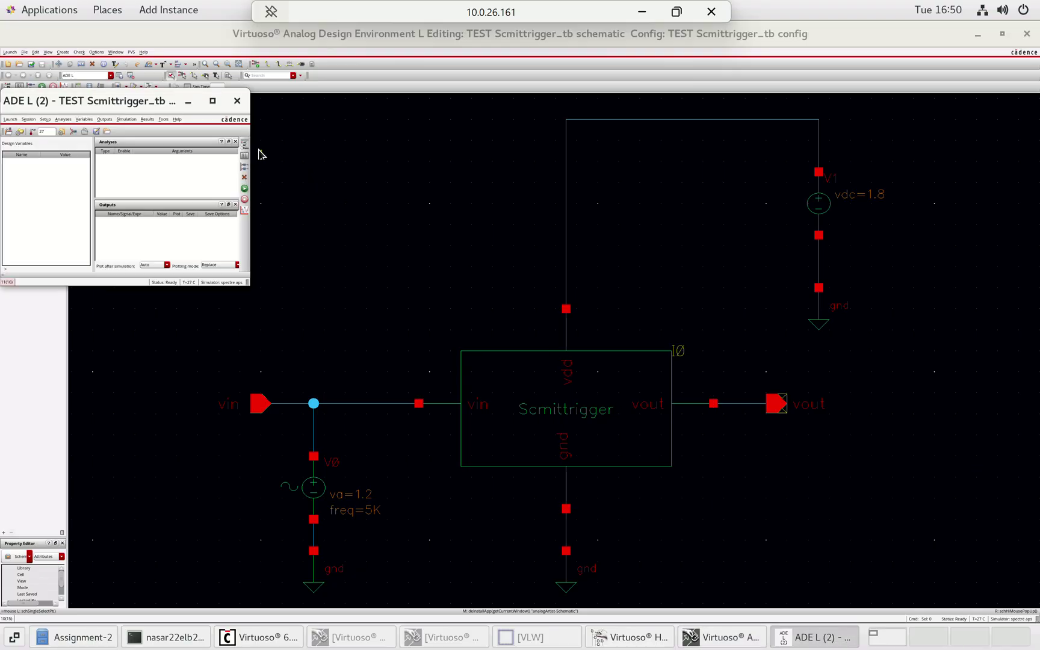
left_click(244, 145)
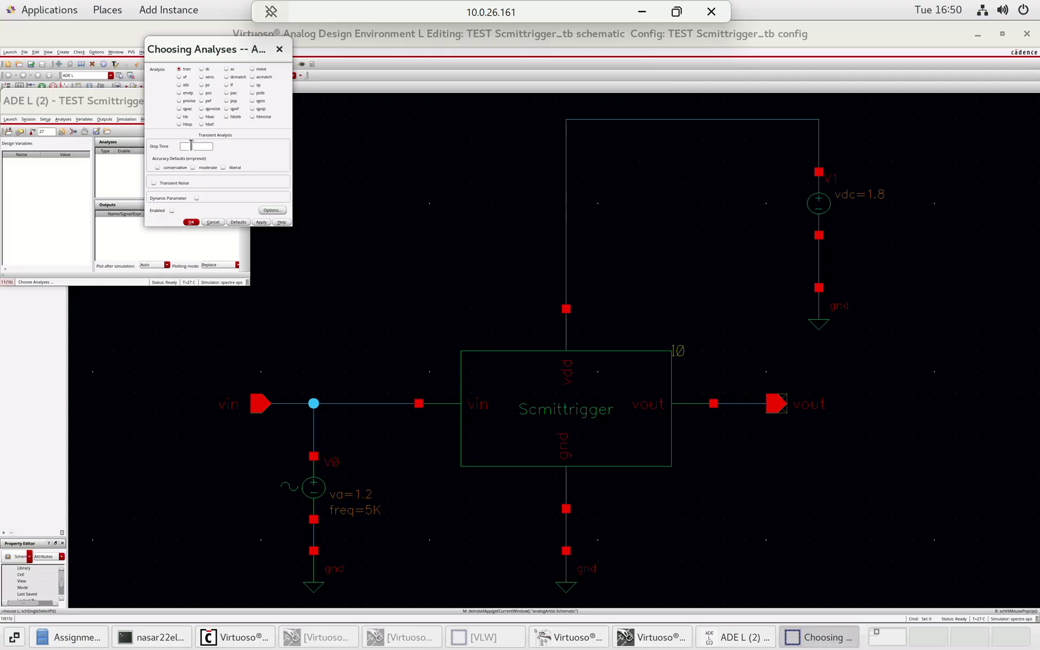
left_click(191, 145)
type("2n")
left_click(192, 222)
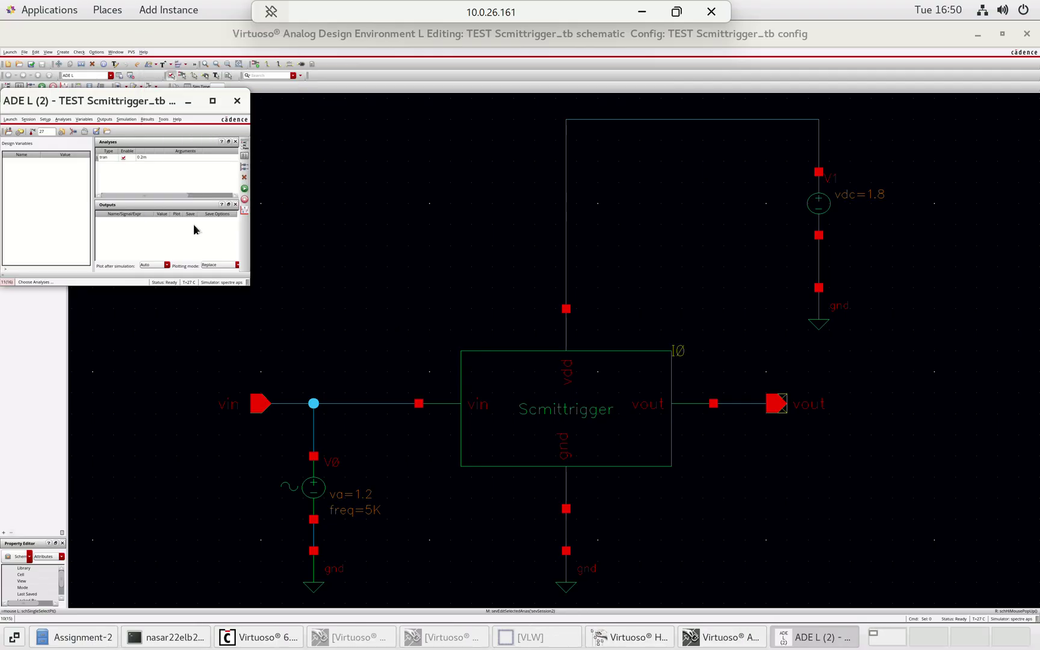
- Select the vout and vin nets on the schematic for plotting, then netlist and run
left_click(104, 120)
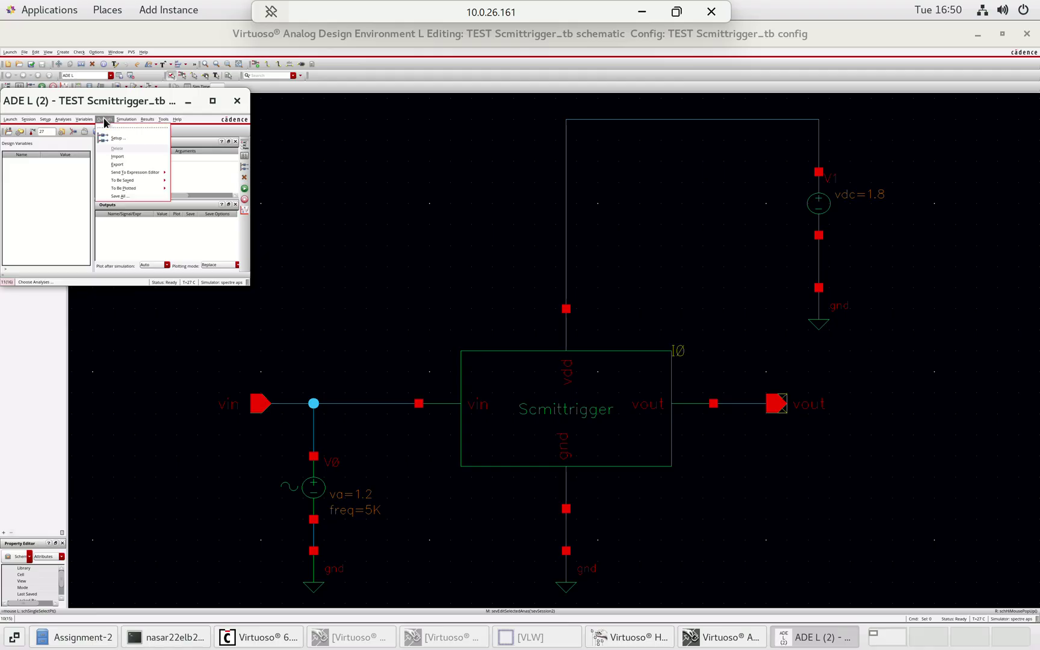
mouse_move(151, 184)
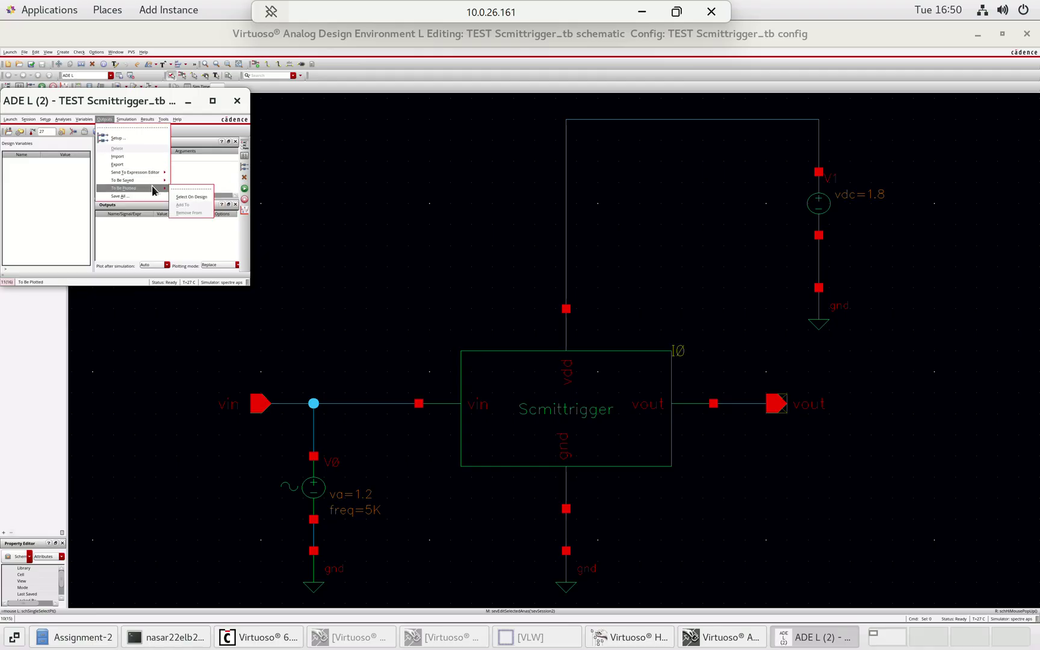
left_click(192, 196)
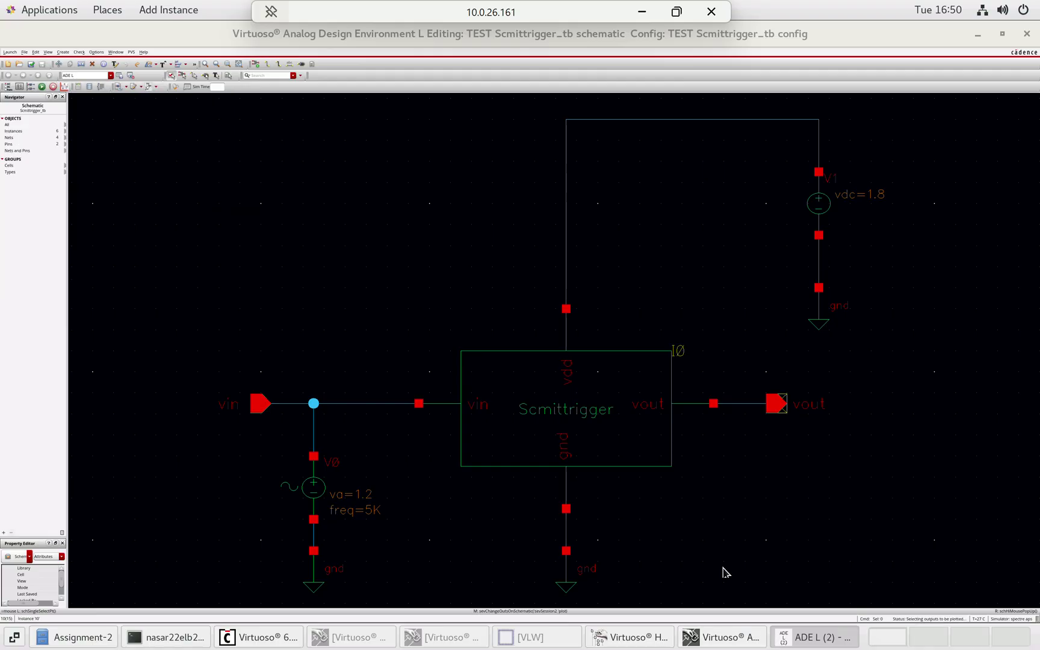
left_click(739, 406)
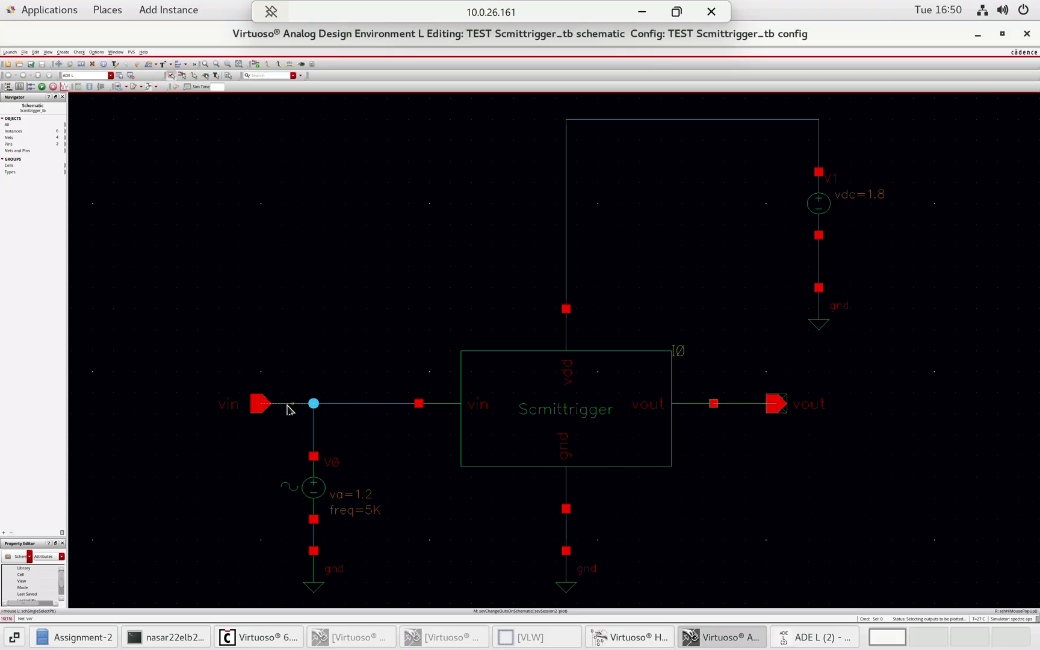
left_click(287, 408)
left_click(804, 633)
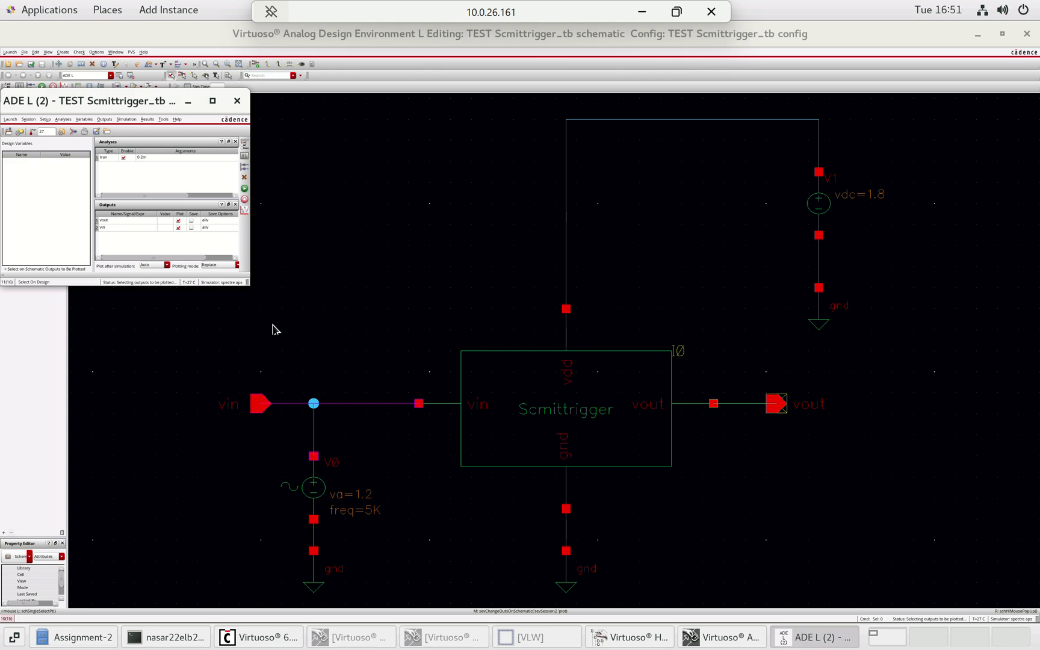
left_click(244, 190)
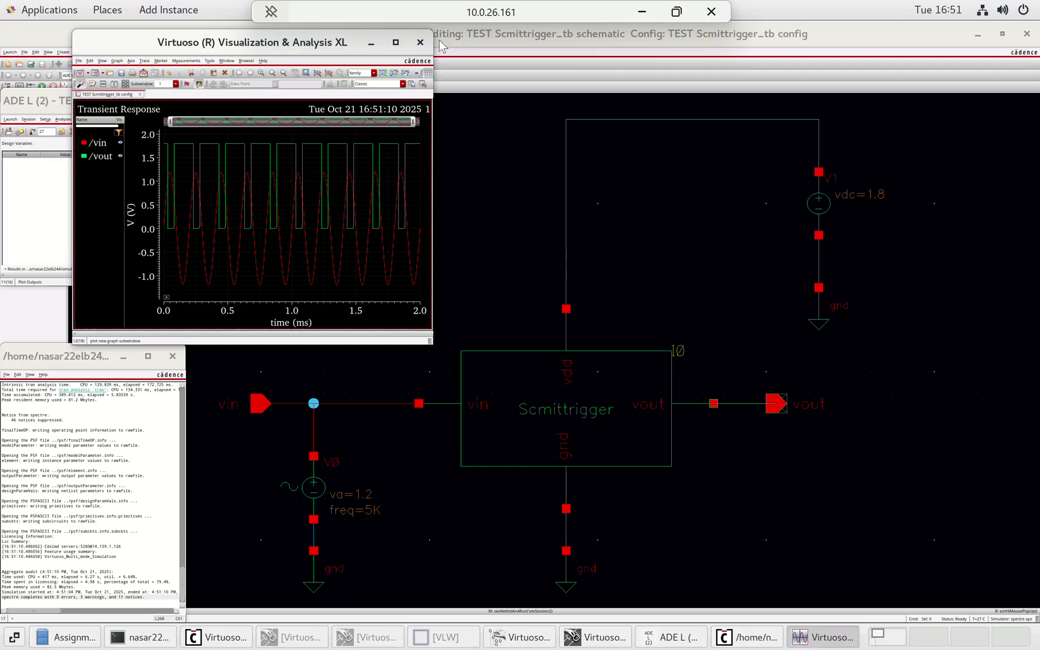
- Maximize the Visualization & Analysis XL waveform window and open Tools > Calculator
left_click(396, 43)
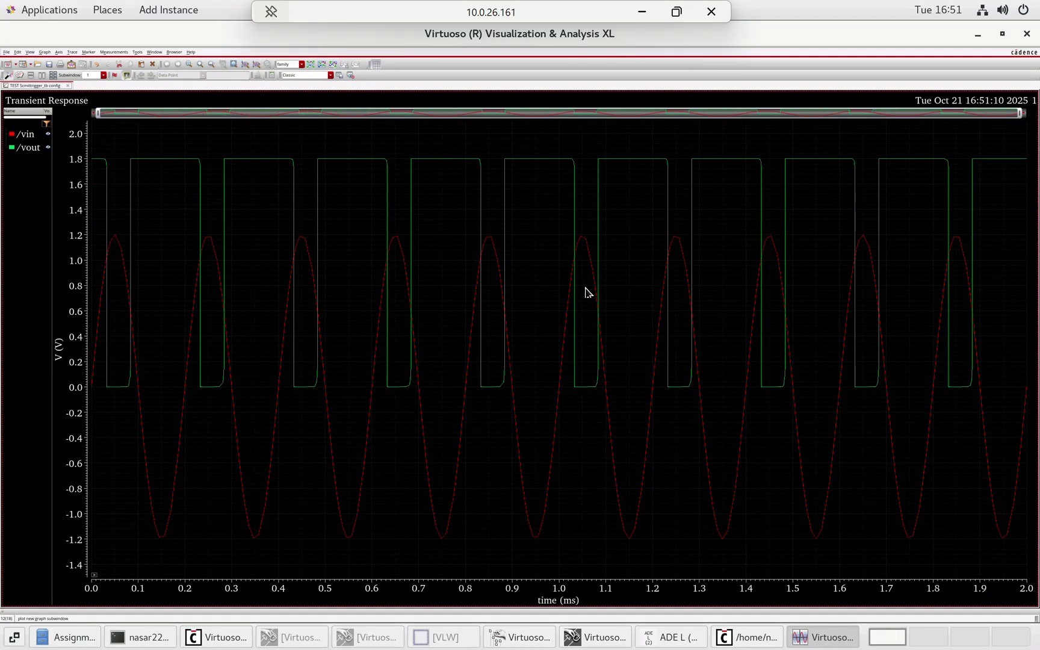
left_click(139, 53)
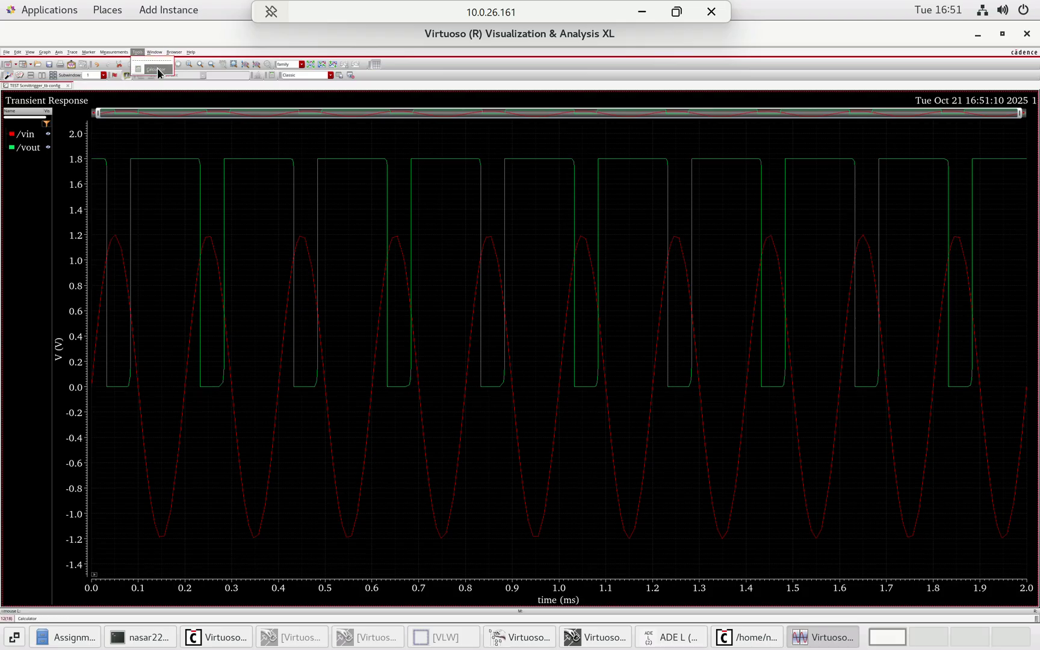
left_click(157, 69)
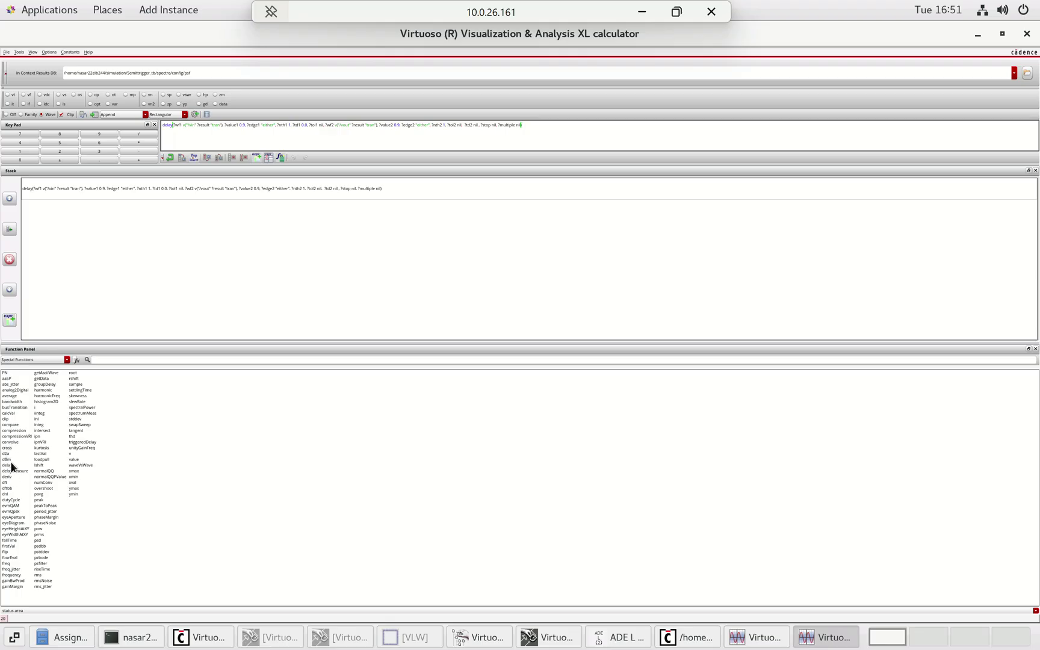
- Open the delay function form and clear the old Signal1, Signal2 and calculator expressions
double_click(12, 464)
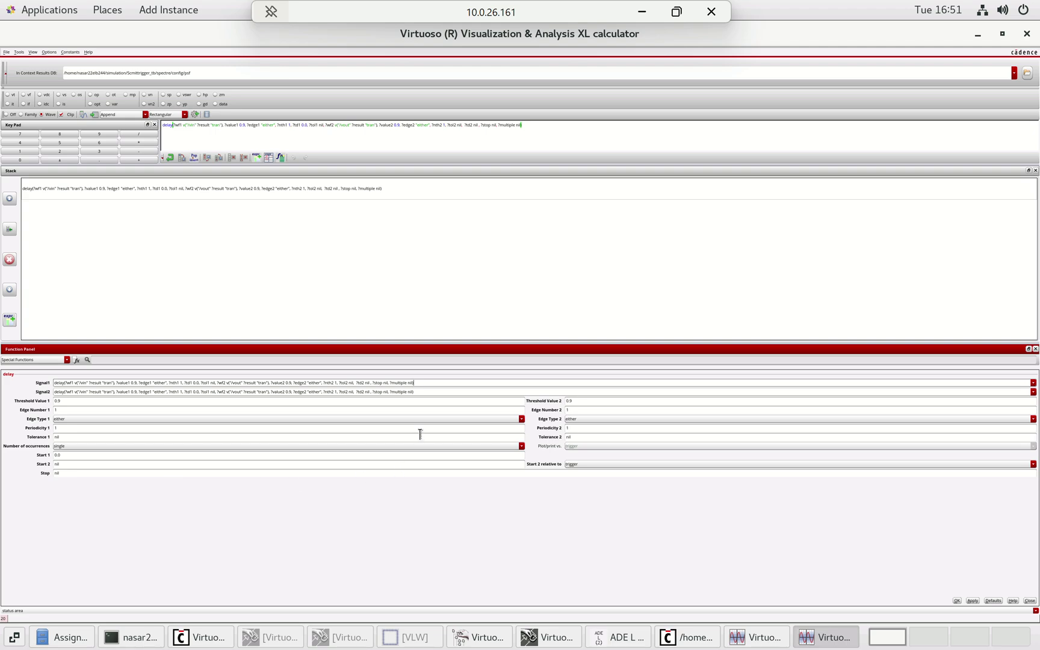
left_click_drag(443, 384, 17, 401)
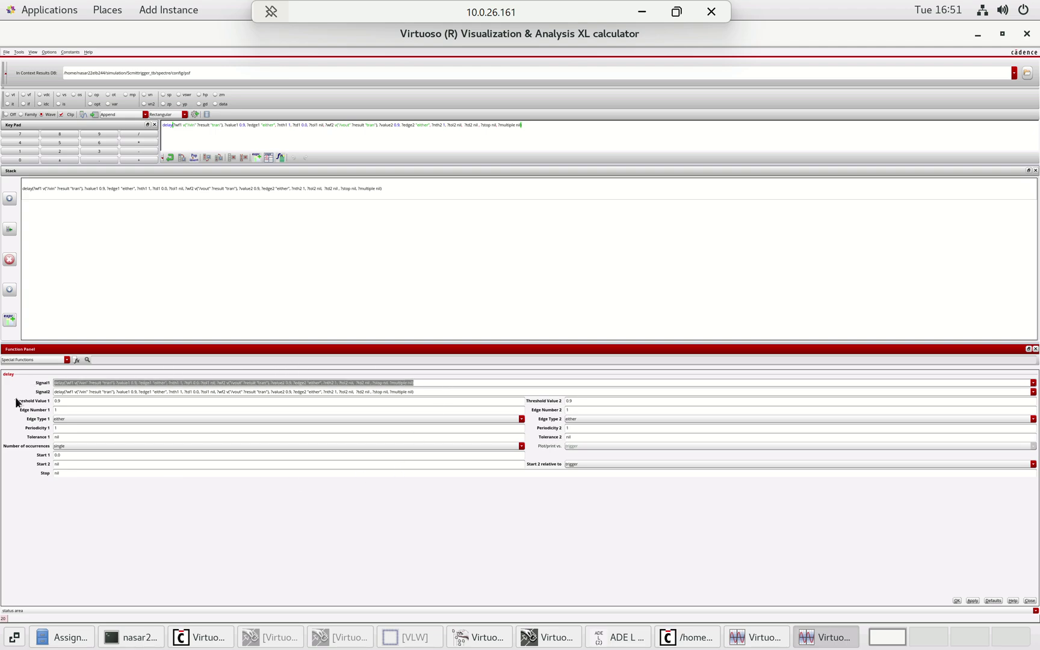
key("Delete")
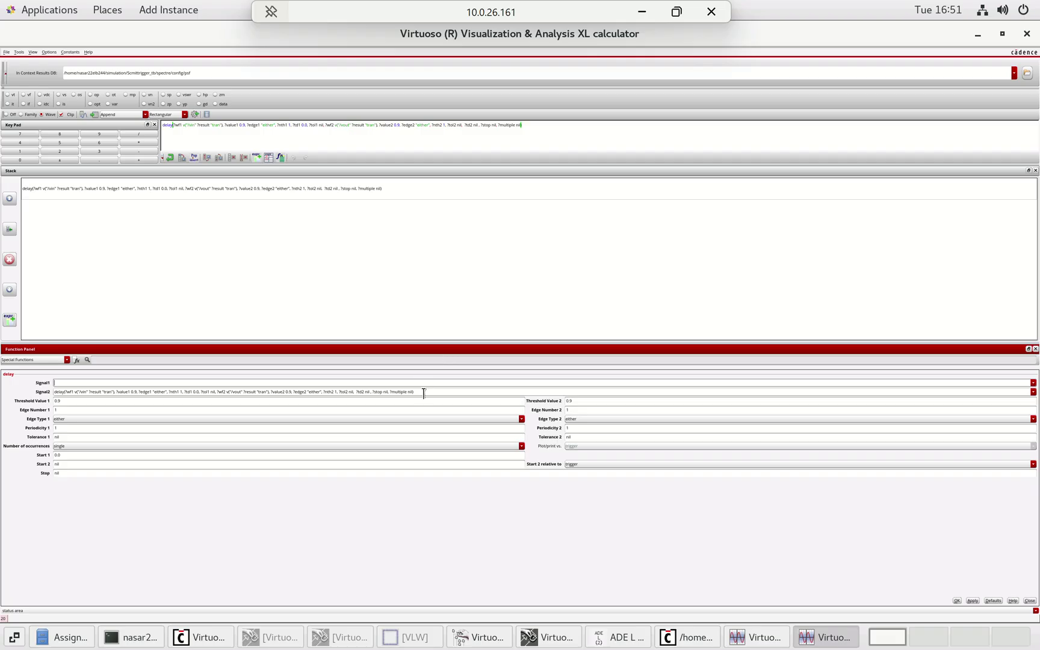
left_click_drag(424, 392, 19, 396)
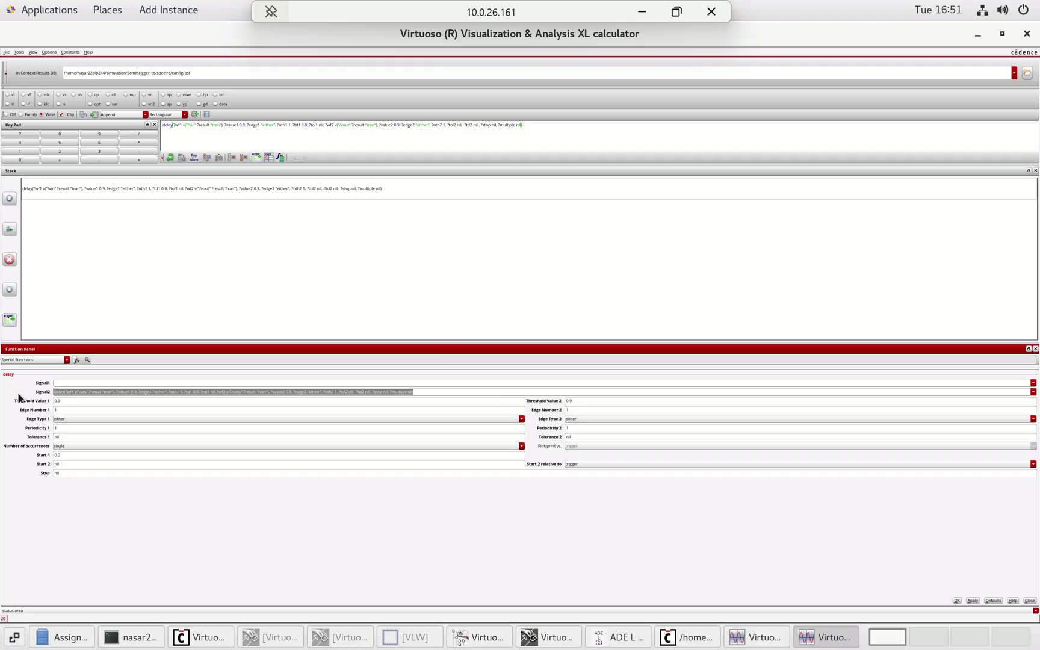
key("Delete")
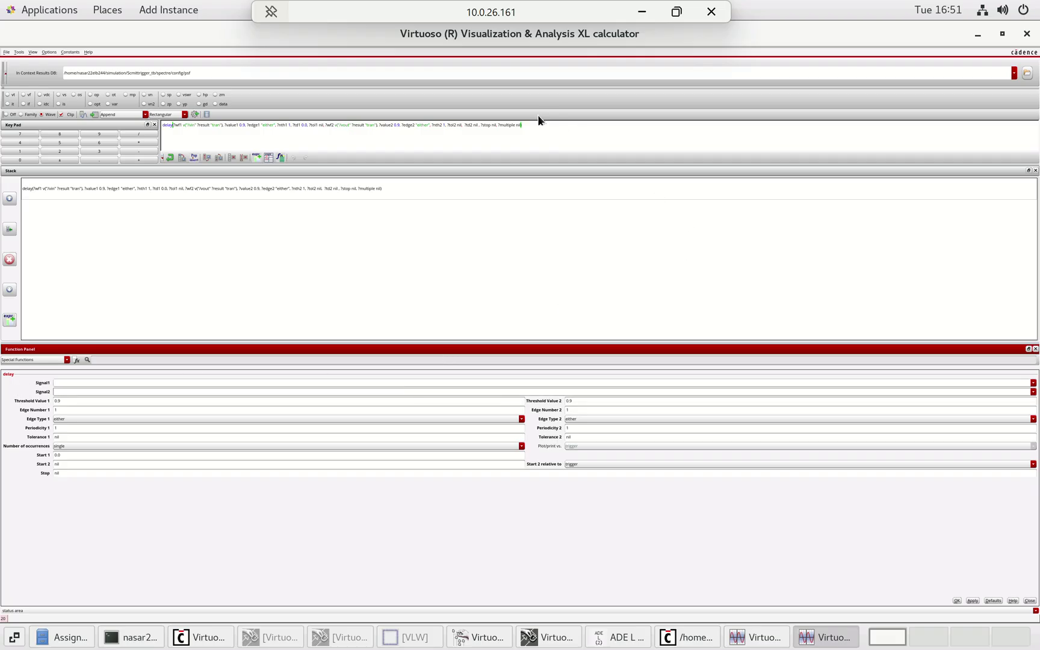
left_click(523, 122)
triple_click(523, 122)
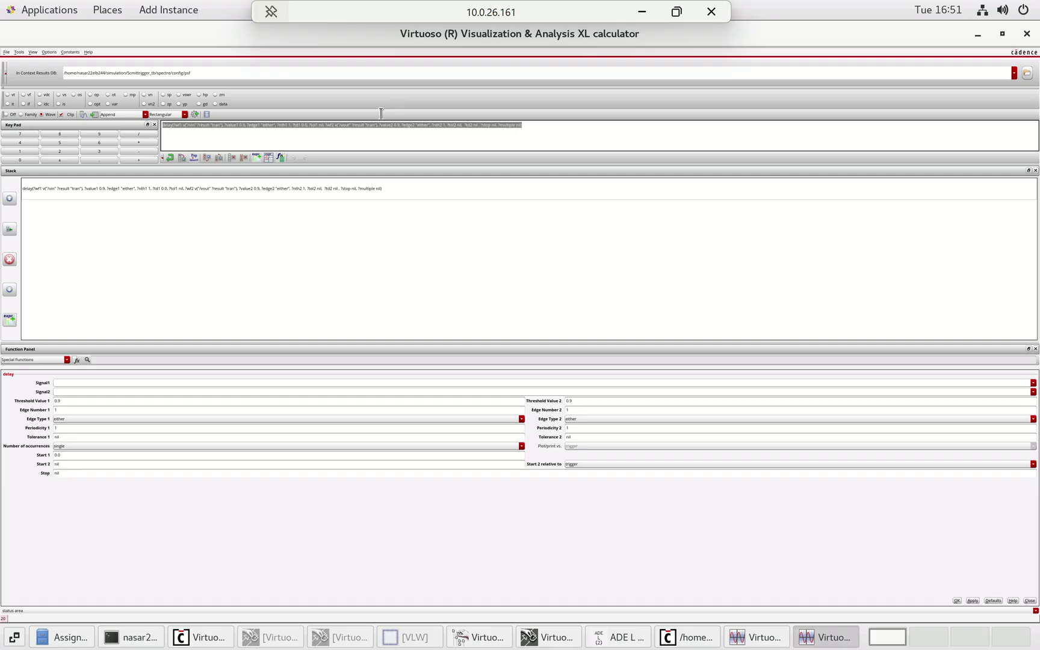
key("Delete")
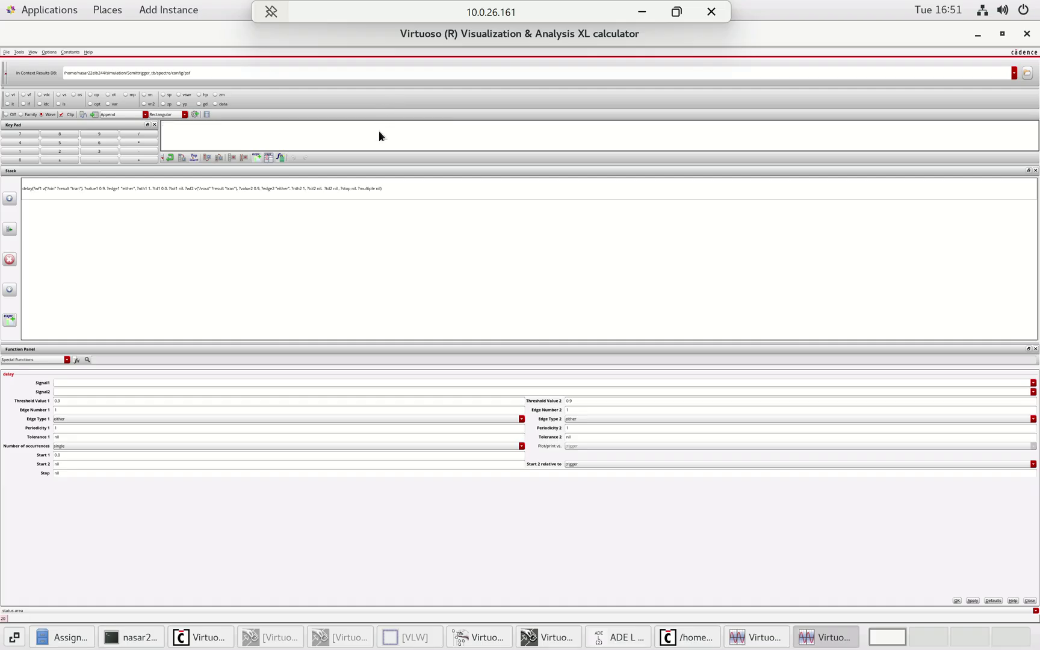
- Use /vin as Signal1 and /vout as Signal2, then evaluate the delay to 5.966E-6
left_click(406, 382)
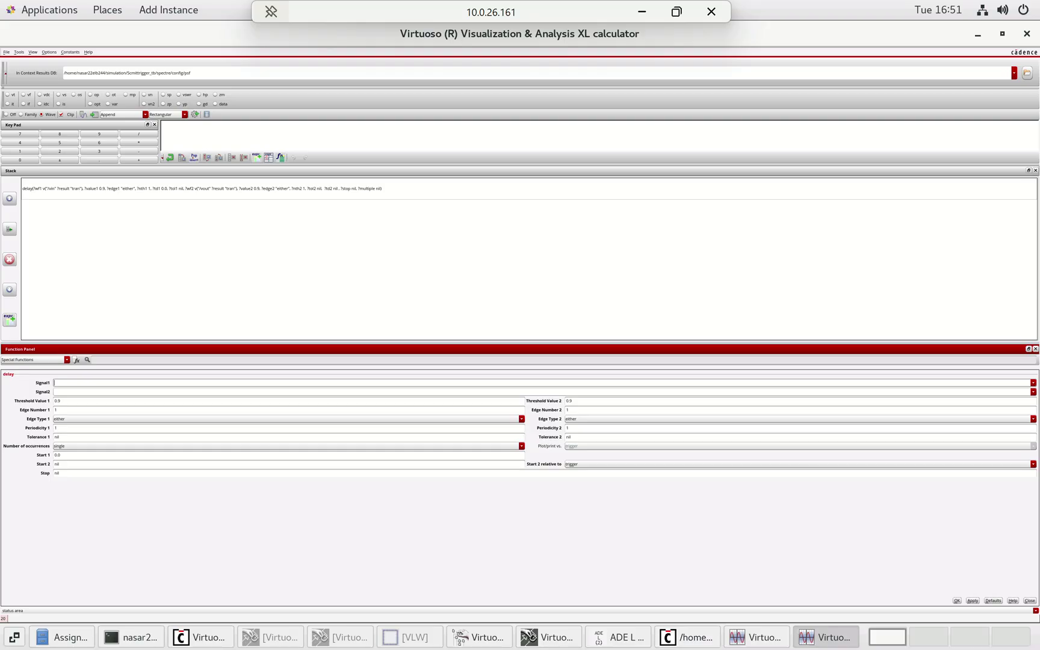
left_click(811, 642)
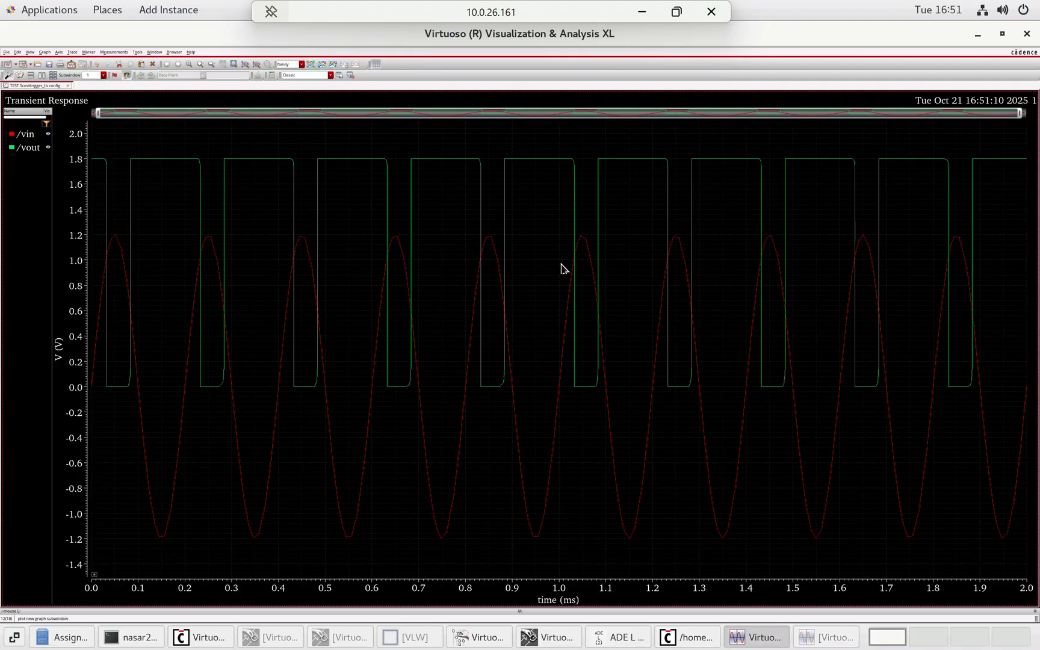
left_click(559, 388)
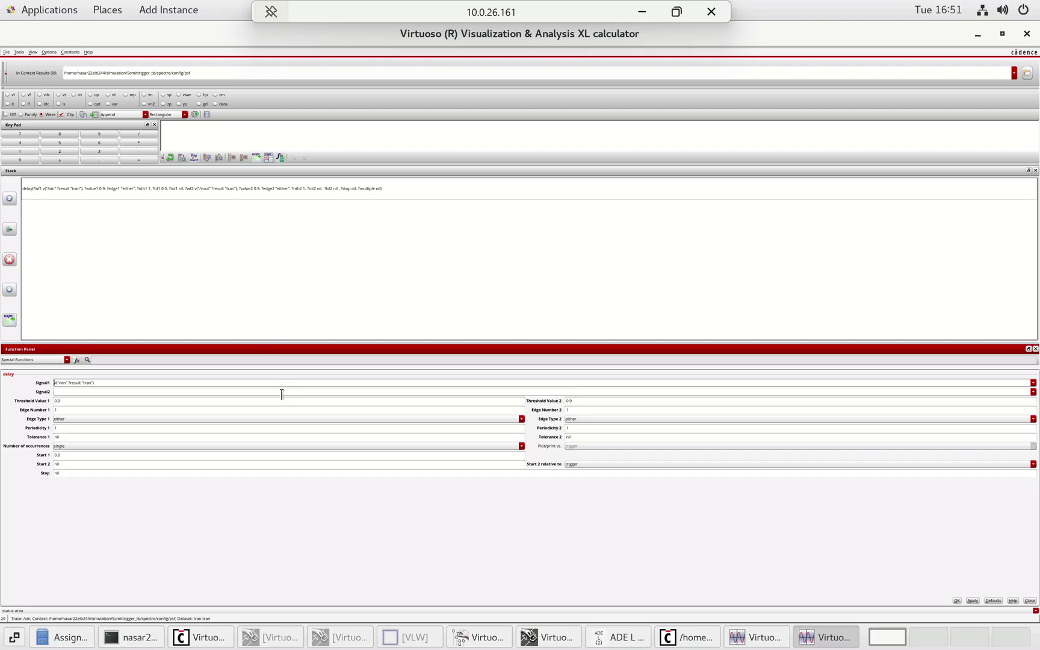
left_click(756, 636)
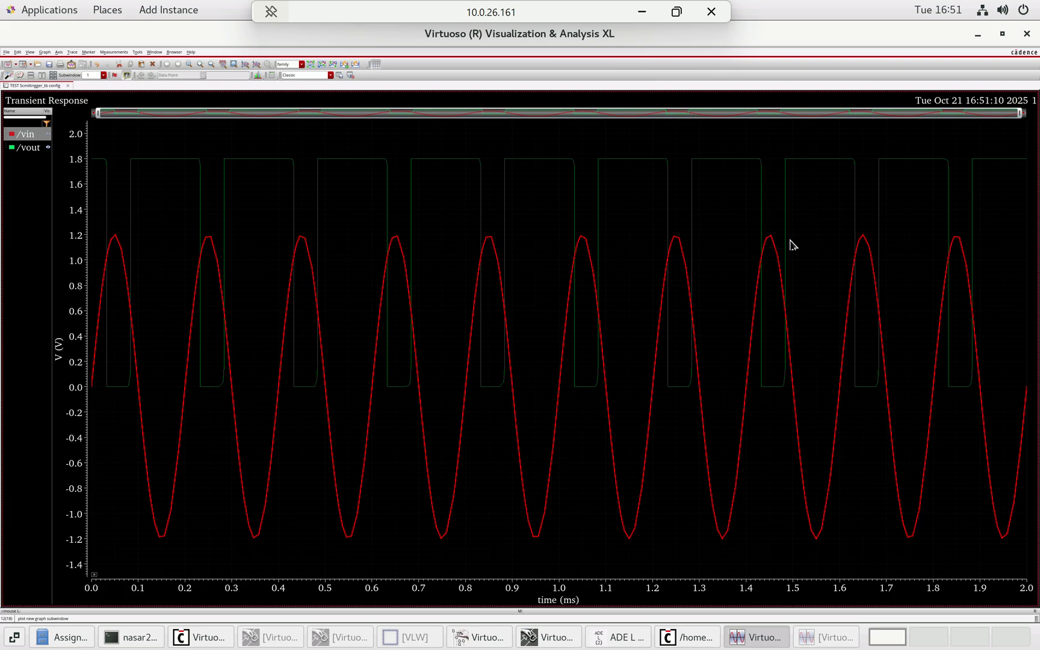
left_click(727, 160)
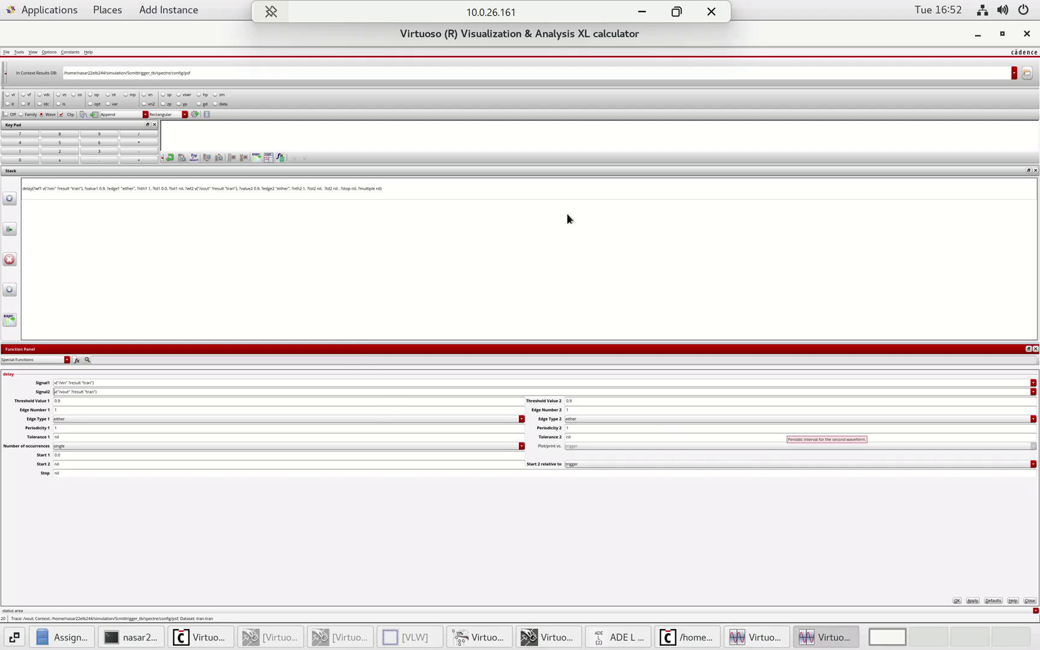
left_click(957, 600)
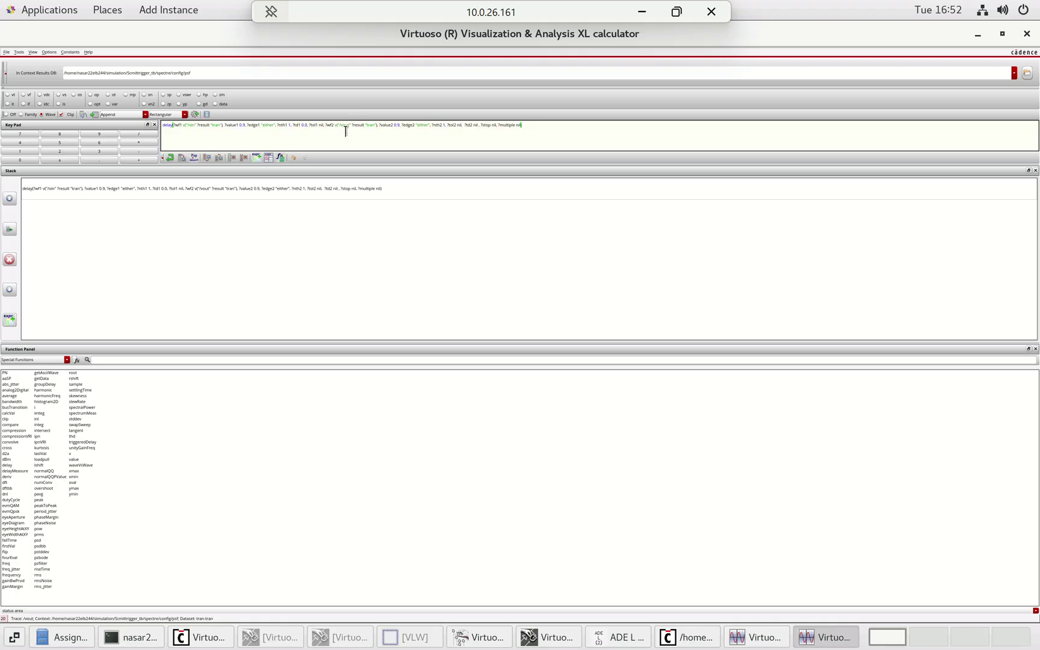
left_click(82, 114)
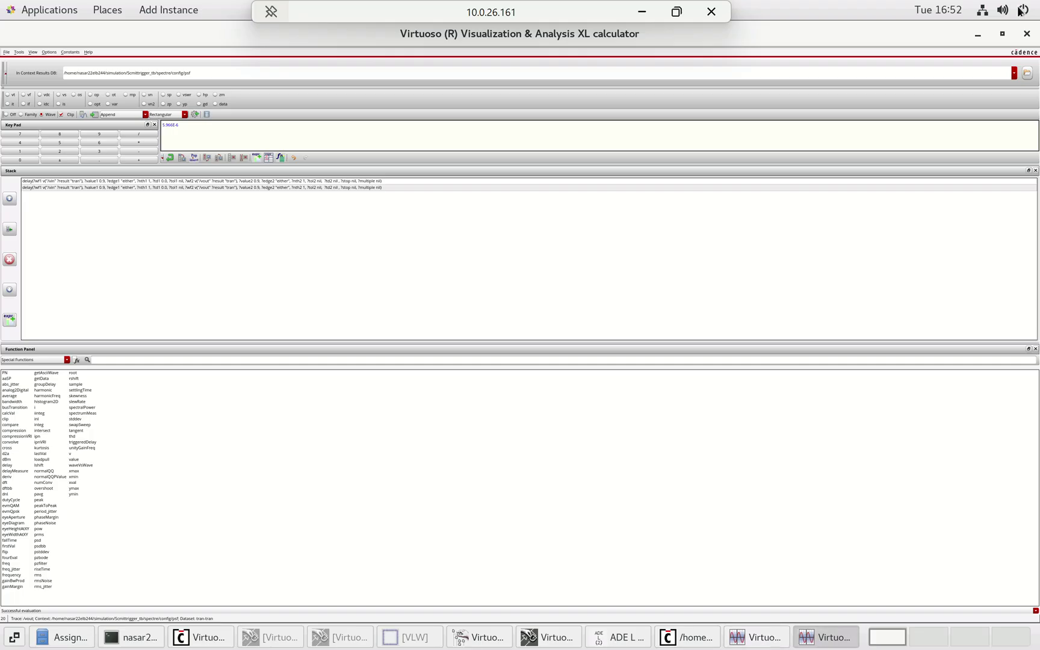
- Close the calculator, the waveform window and the ADE L session without saving its state
left_click(1029, 36)
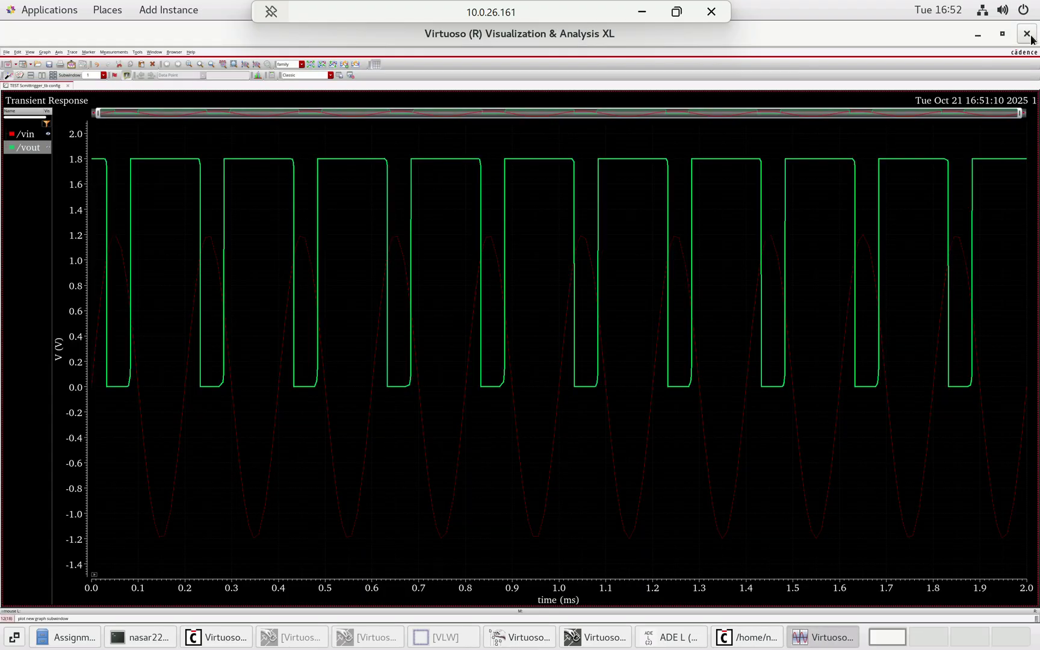
left_click(1029, 36)
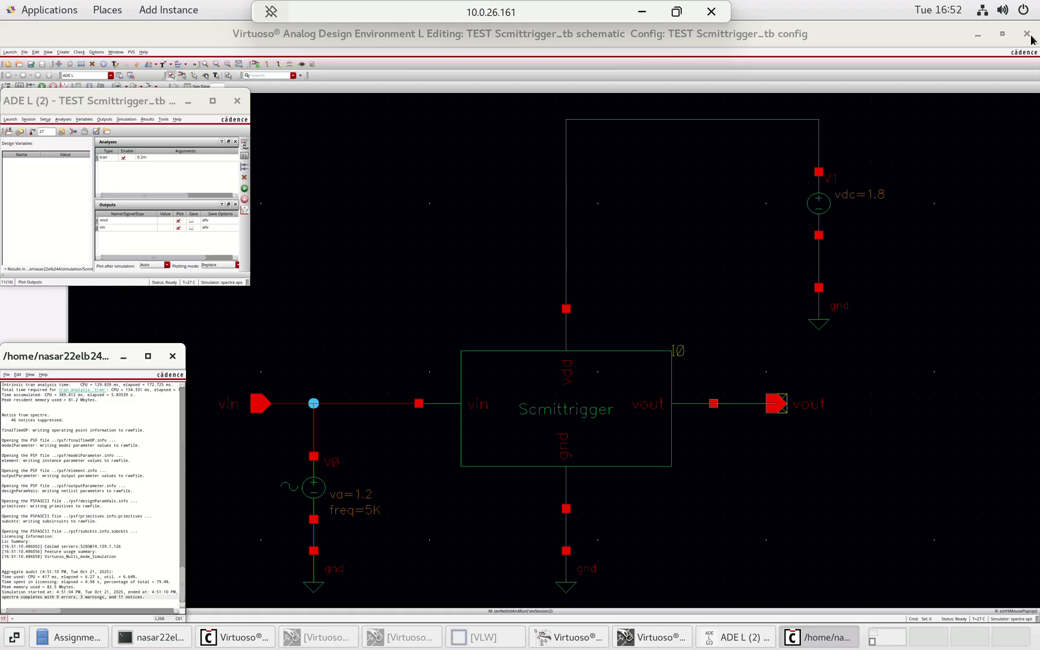
left_click(238, 101)
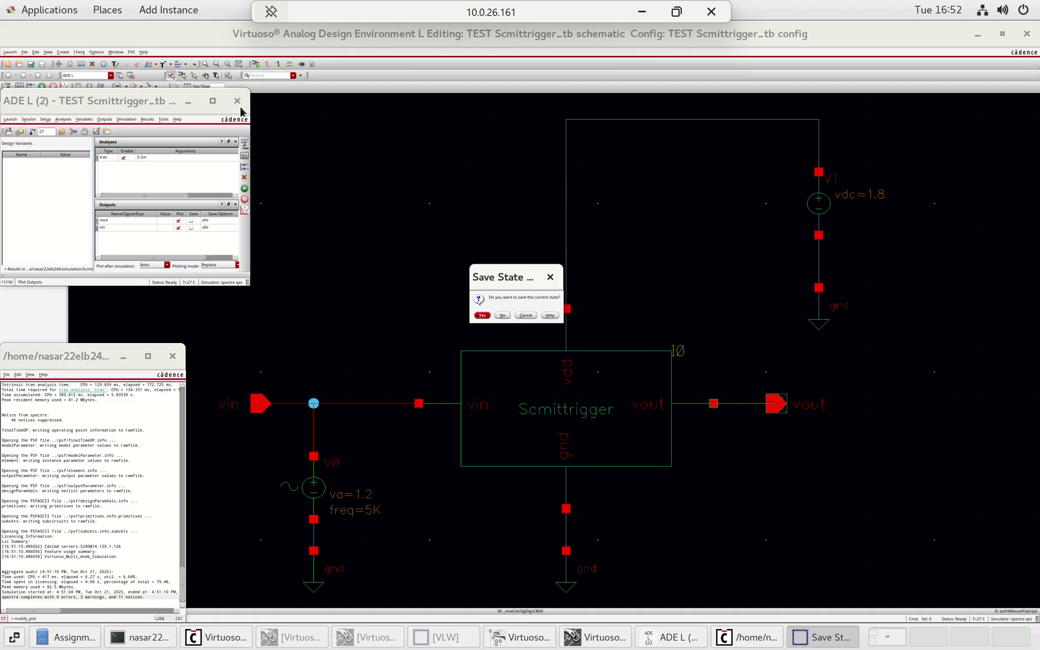
left_click(500, 314)
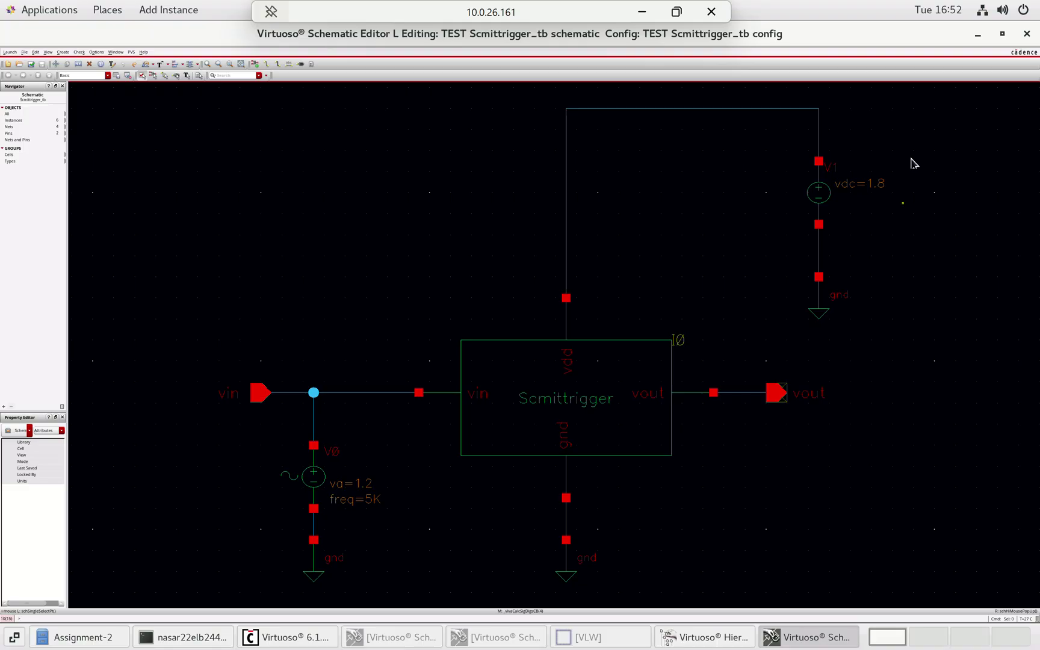
- Close the testbench schematic, look over the hierarchy tree, then close the Hierarchy Editor
left_click(1026, 35)
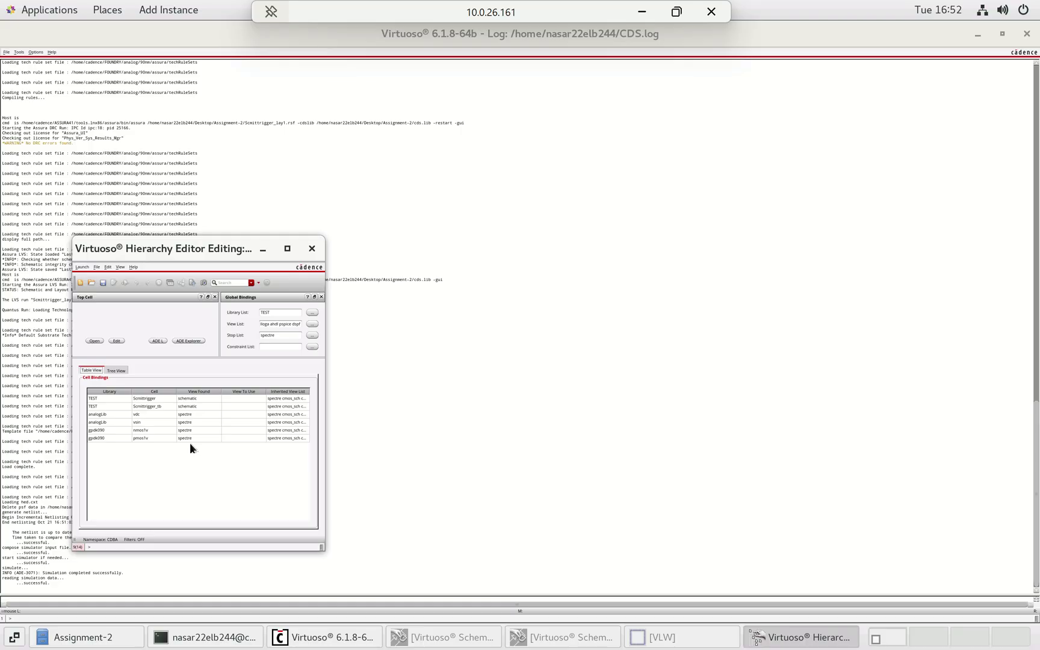
left_click(116, 371)
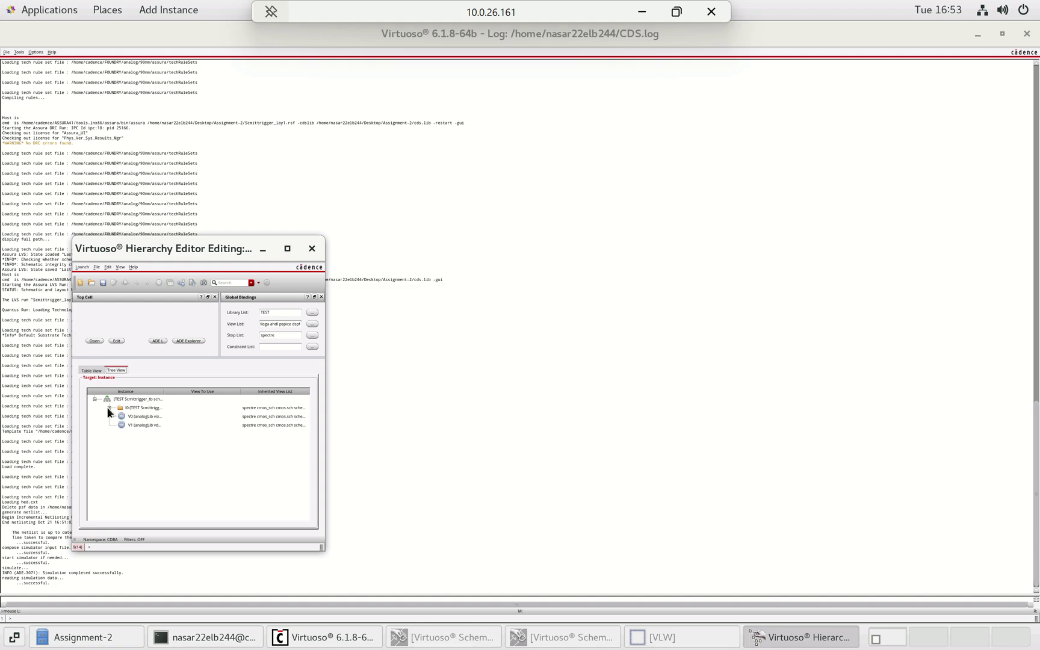
right_click(133, 407)
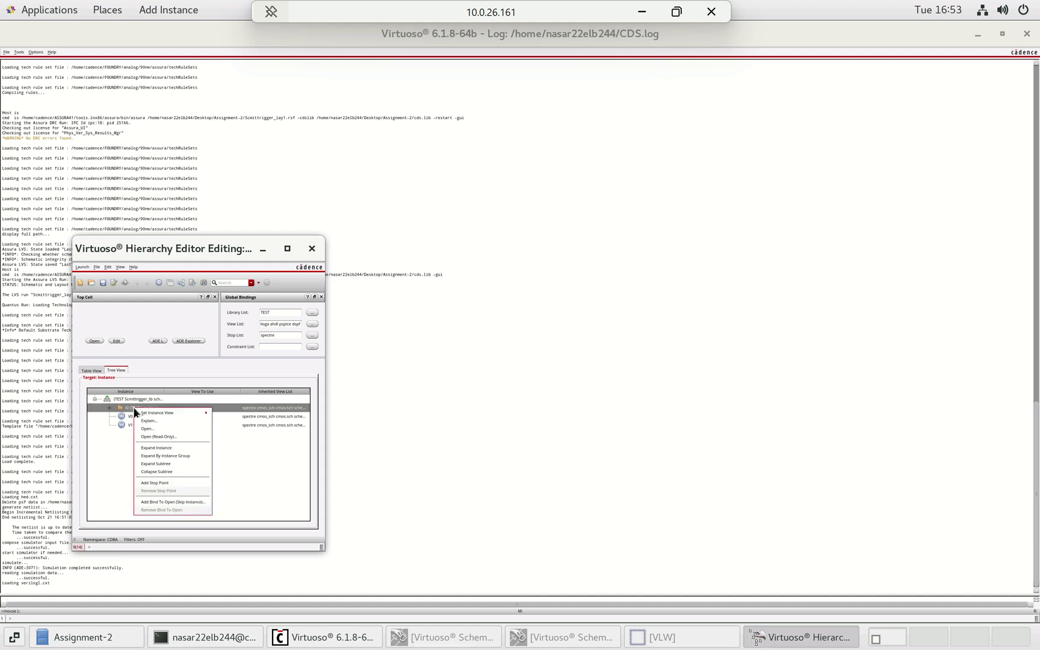
mouse_move(164, 412)
left_click(312, 251)
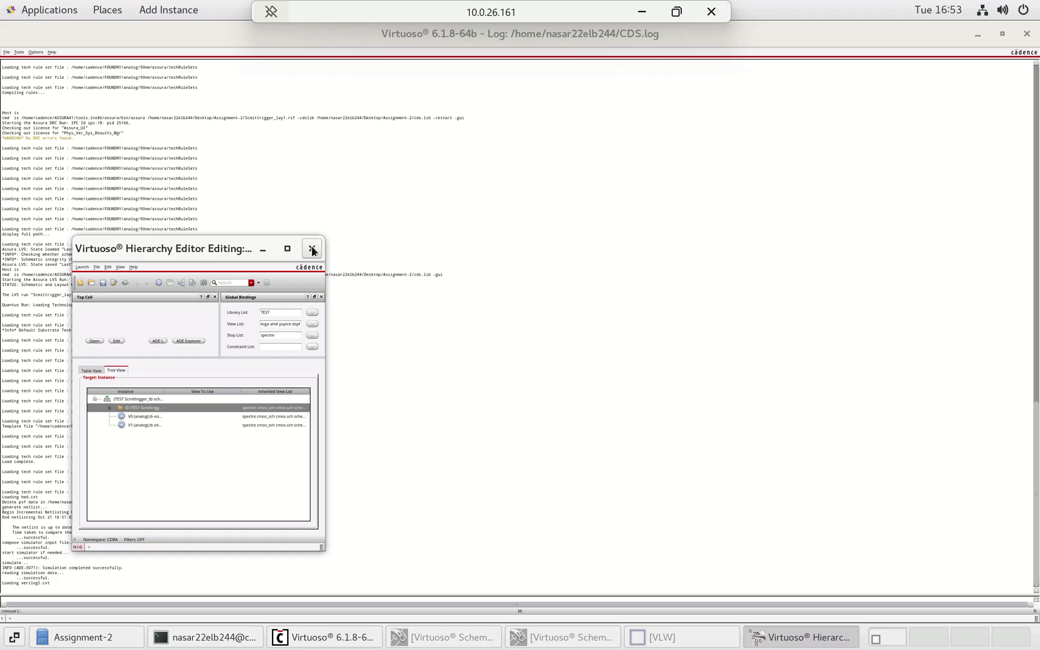
left_click(312, 250)
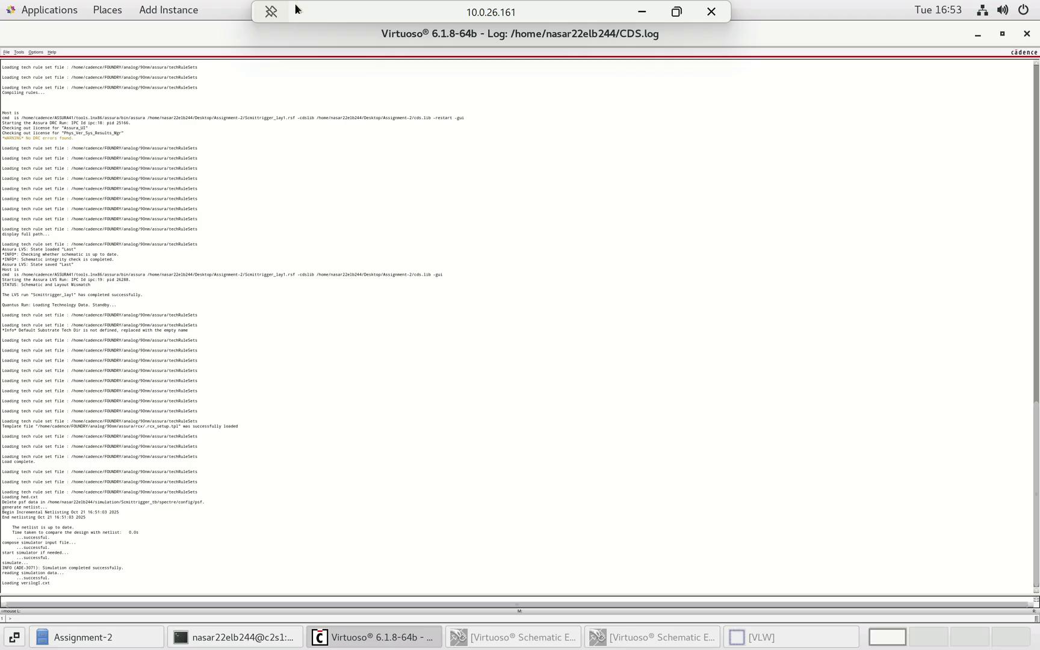
- Start a GDS stream export and overwrite TEST/Scmittrigger.gds as the output file
left_click(6, 52)
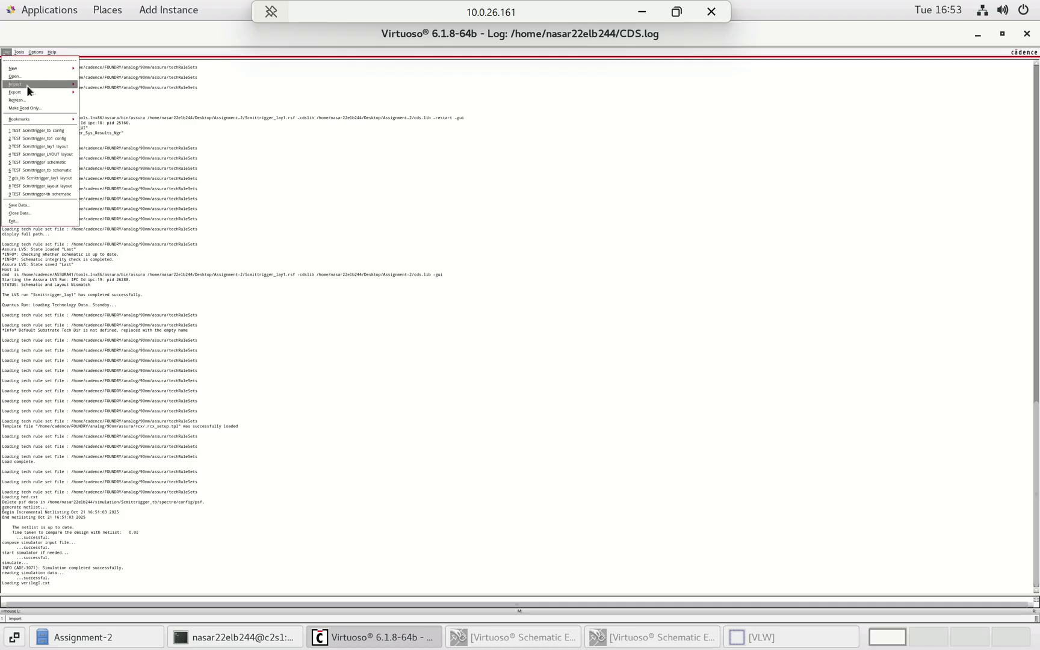
mouse_move(28, 91)
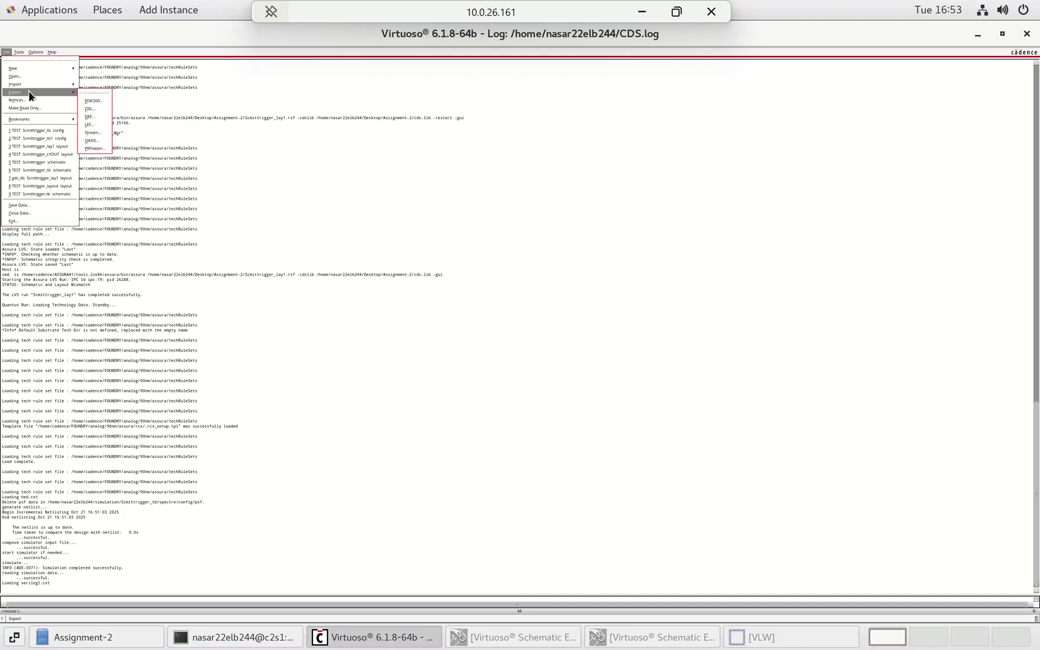
left_click(97, 134)
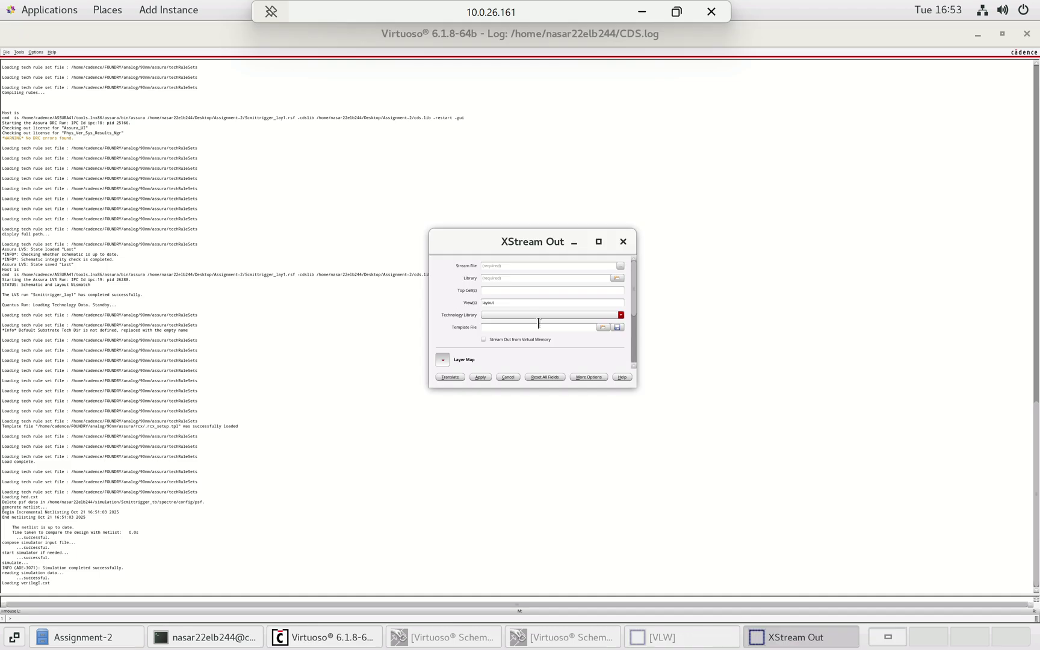
left_click(621, 266)
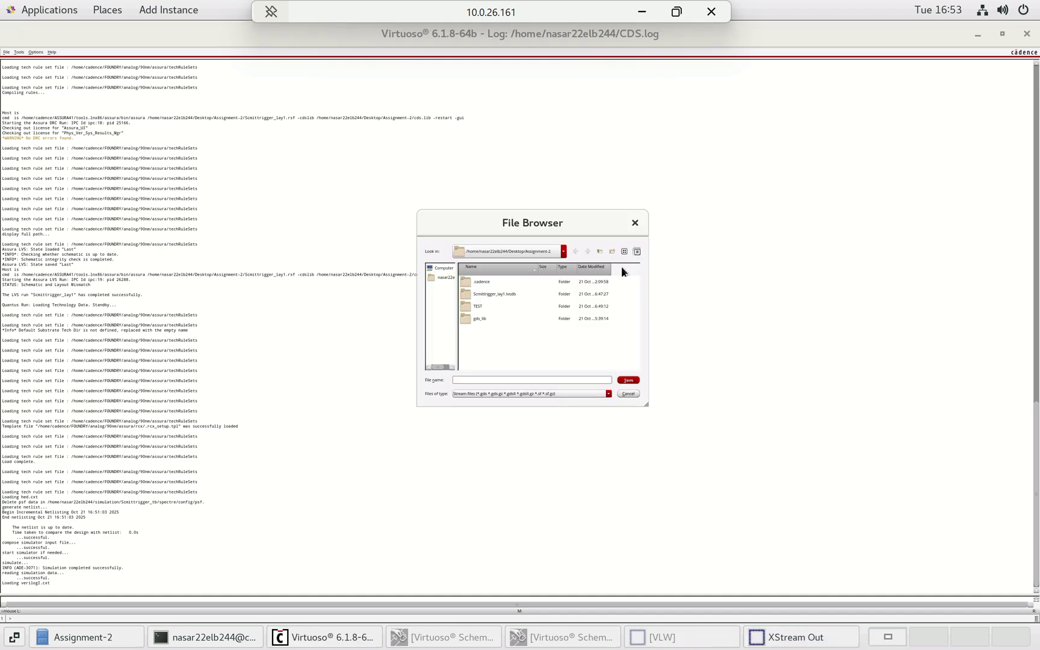
left_click(484, 306)
double_click(484, 307)
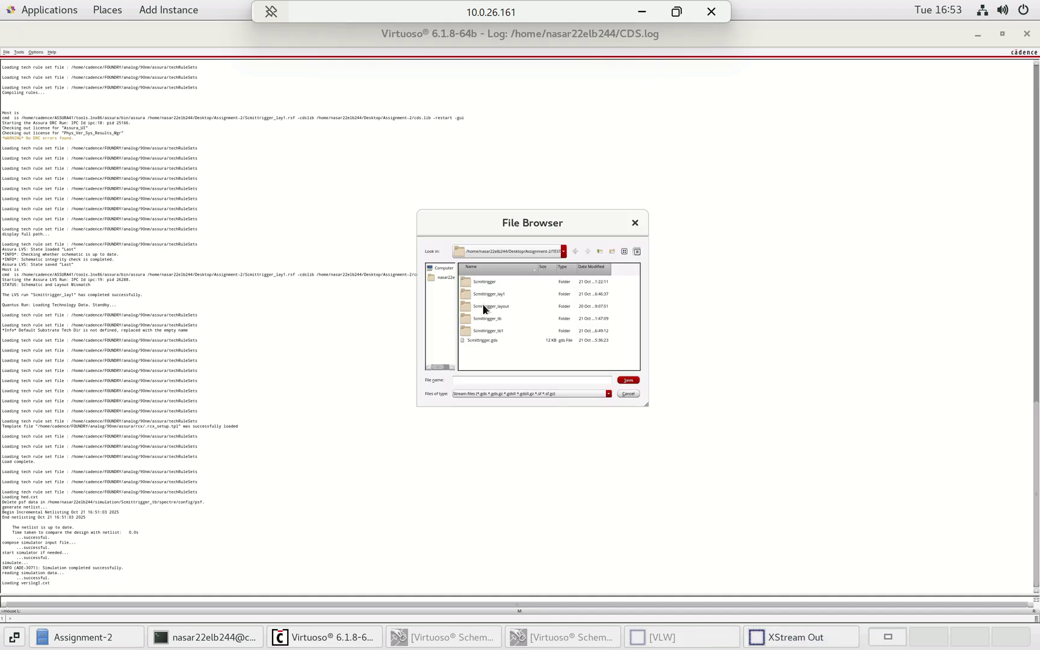
left_click(484, 340)
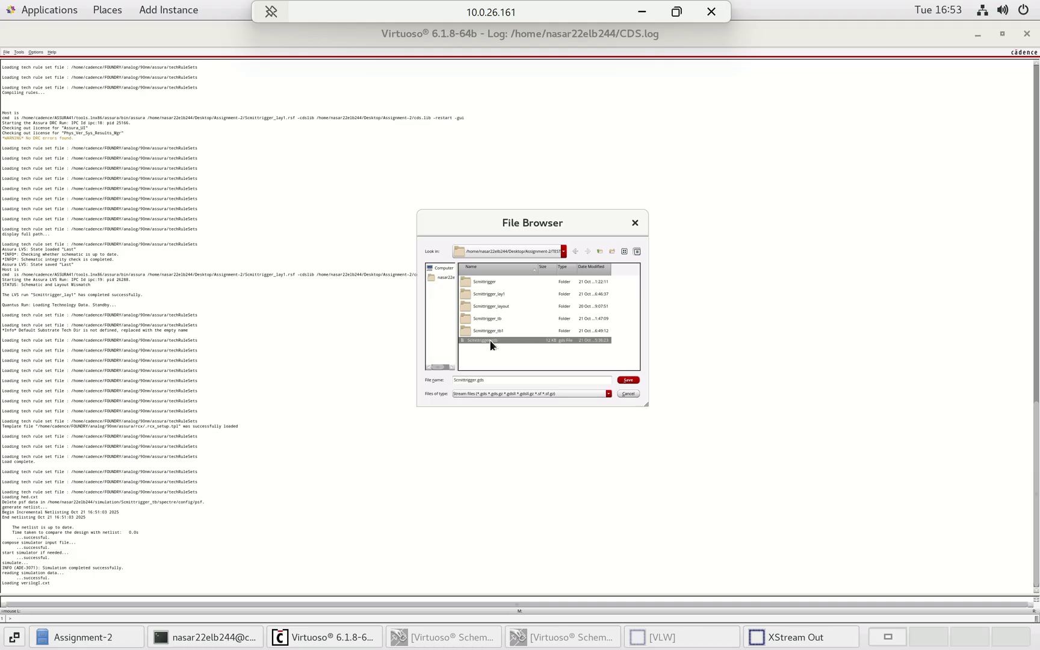
left_click(629, 380)
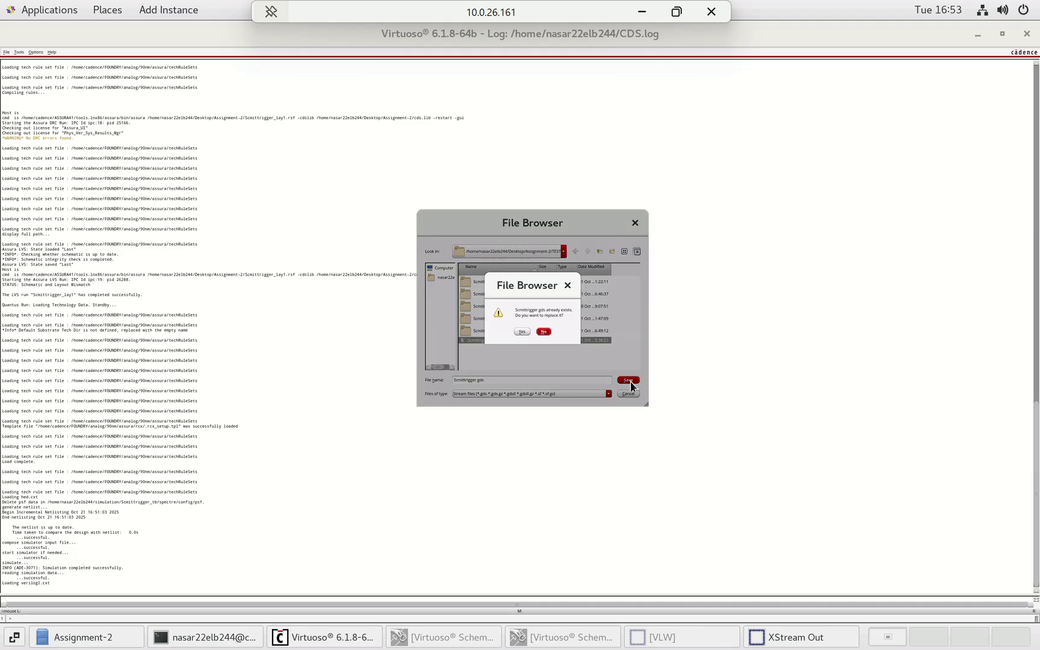
left_click(523, 330)
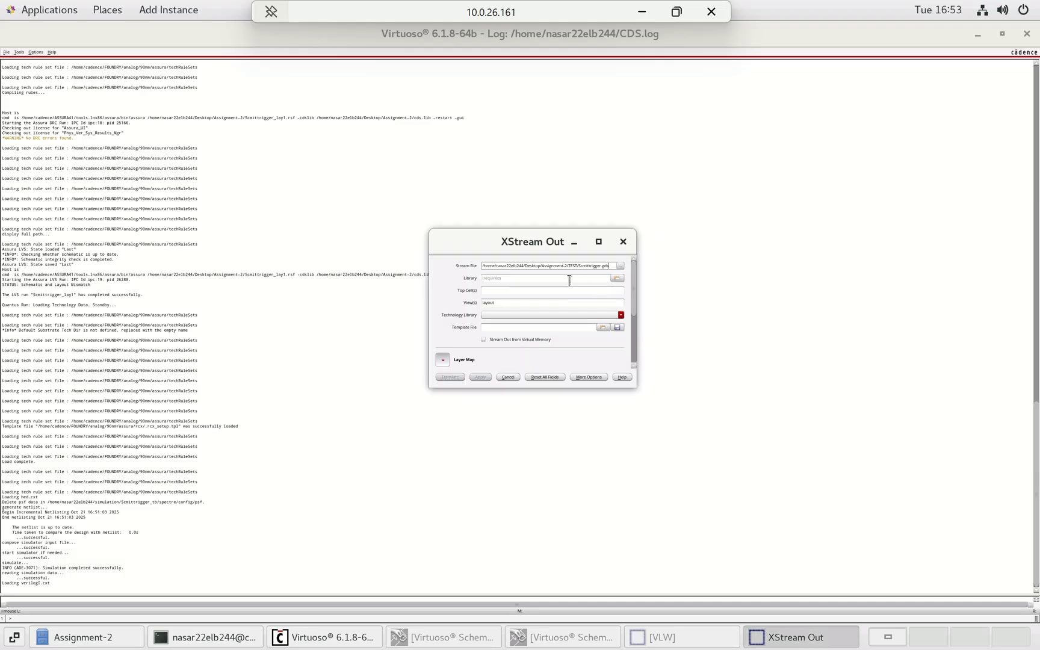
- Select library TEST, cell Scmittrigger_lay1 and view layout as the export source
left_click(619, 278)
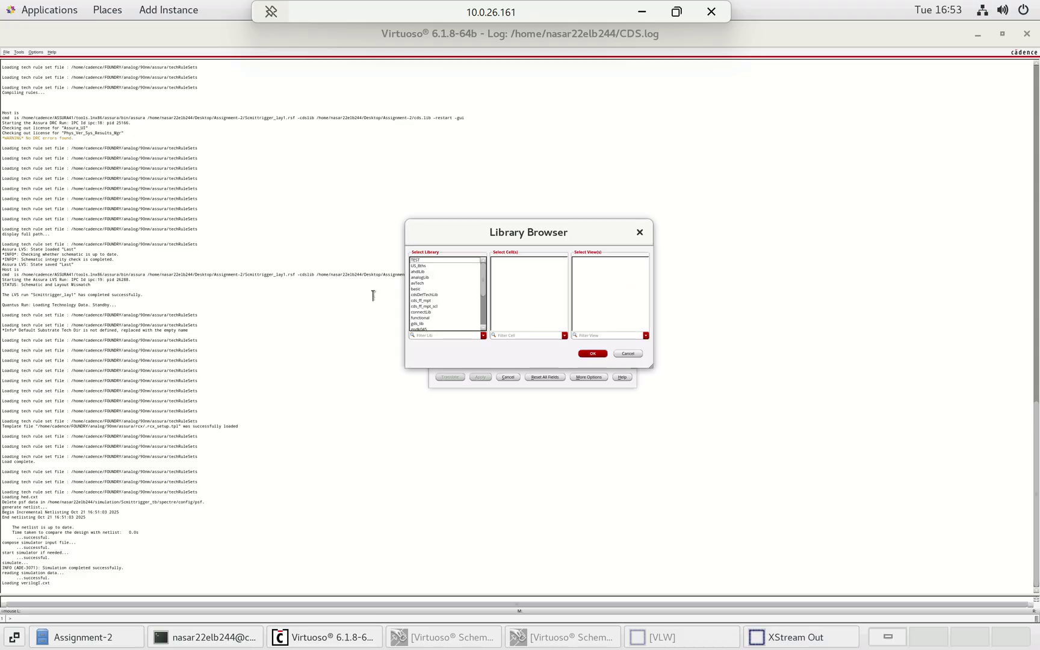
scroll(444, 290, "down", 2)
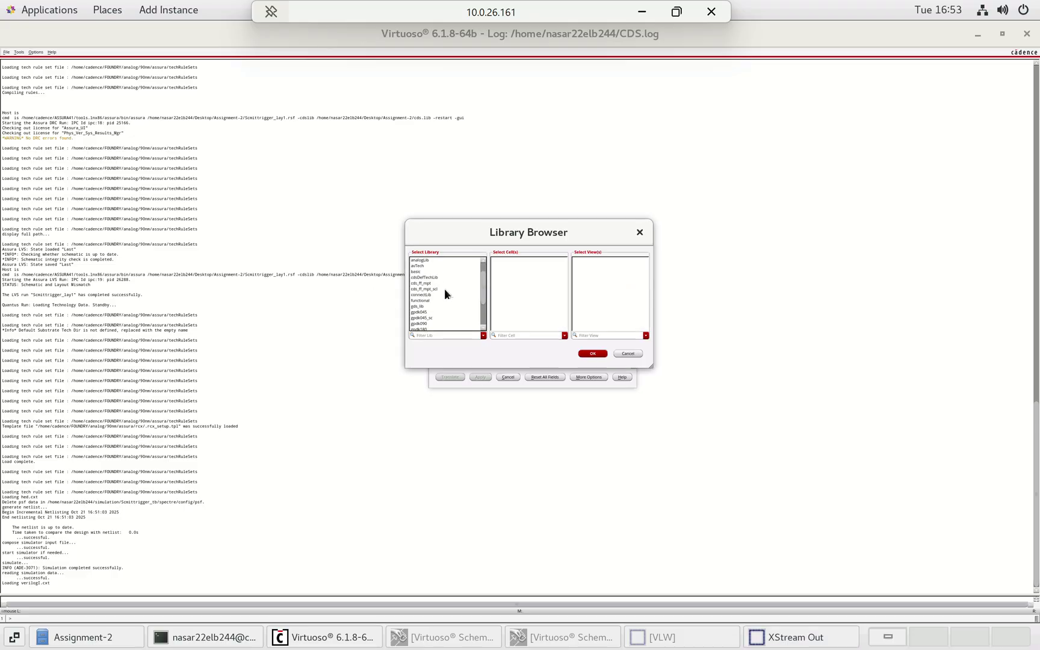
scroll(444, 288, "down", 2)
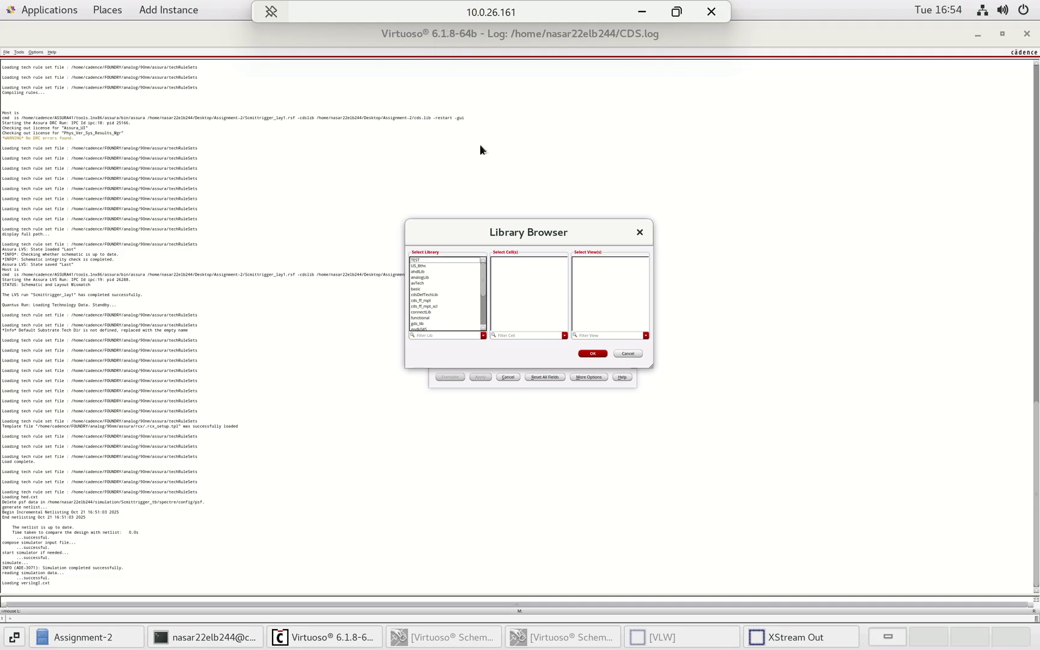
left_click(443, 260)
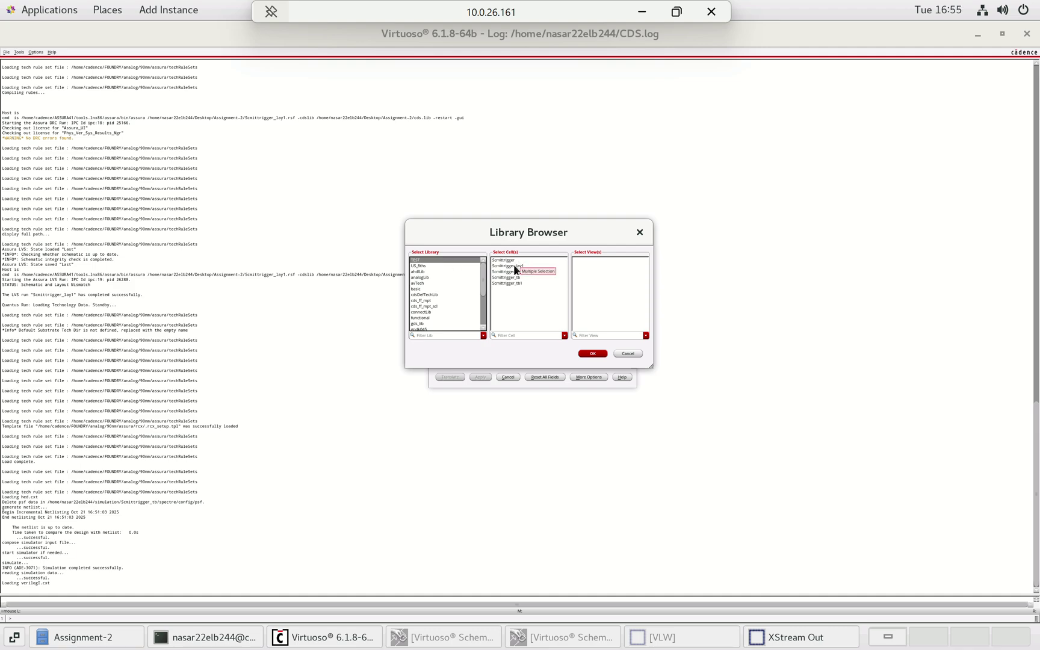
left_click(509, 266)
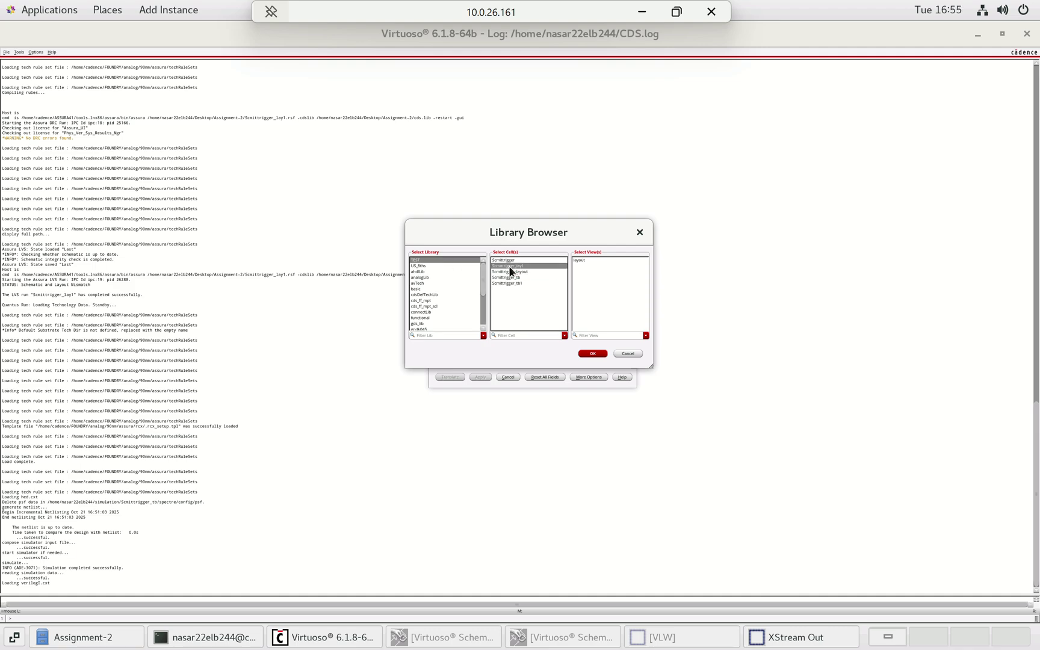
left_click(580, 260)
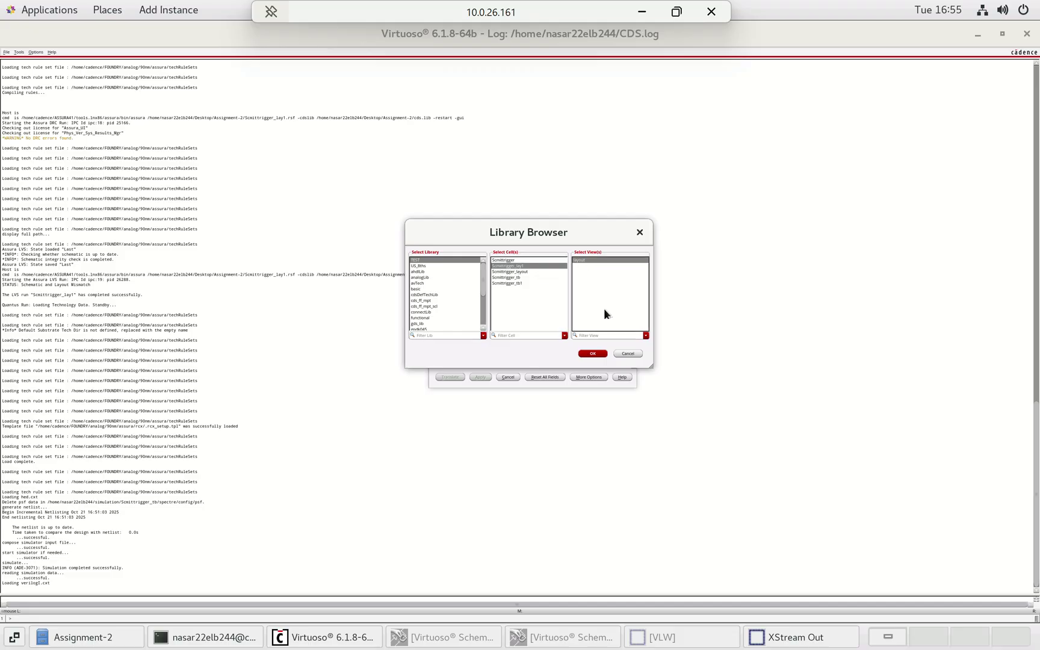
left_click(592, 355)
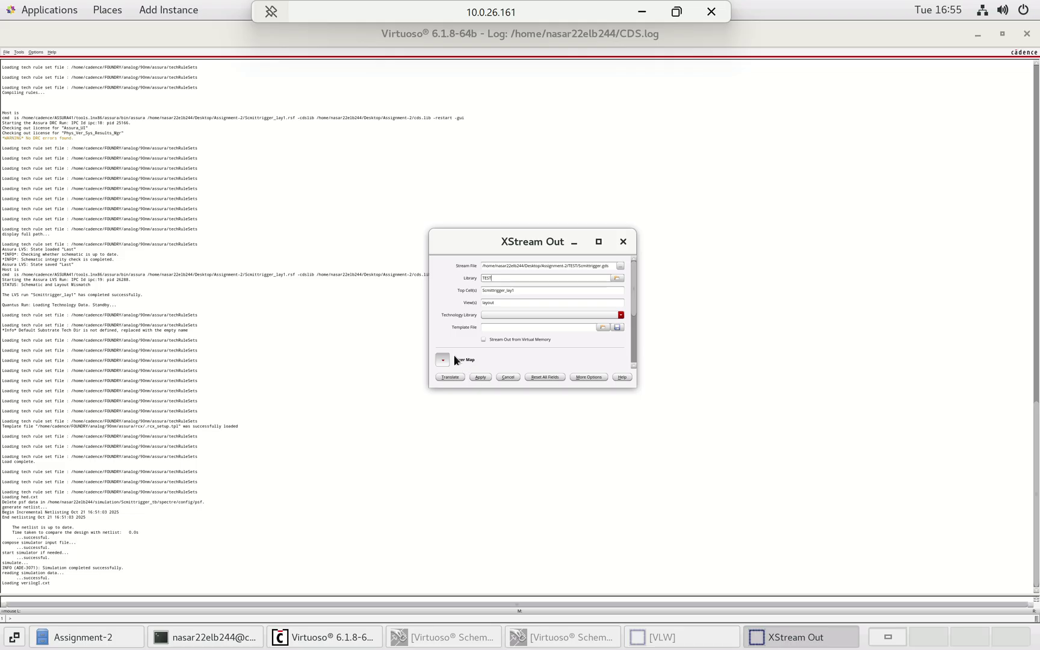
- Set the technology library to gpdk090 and turn on automatic layer mapping
left_click(600, 316)
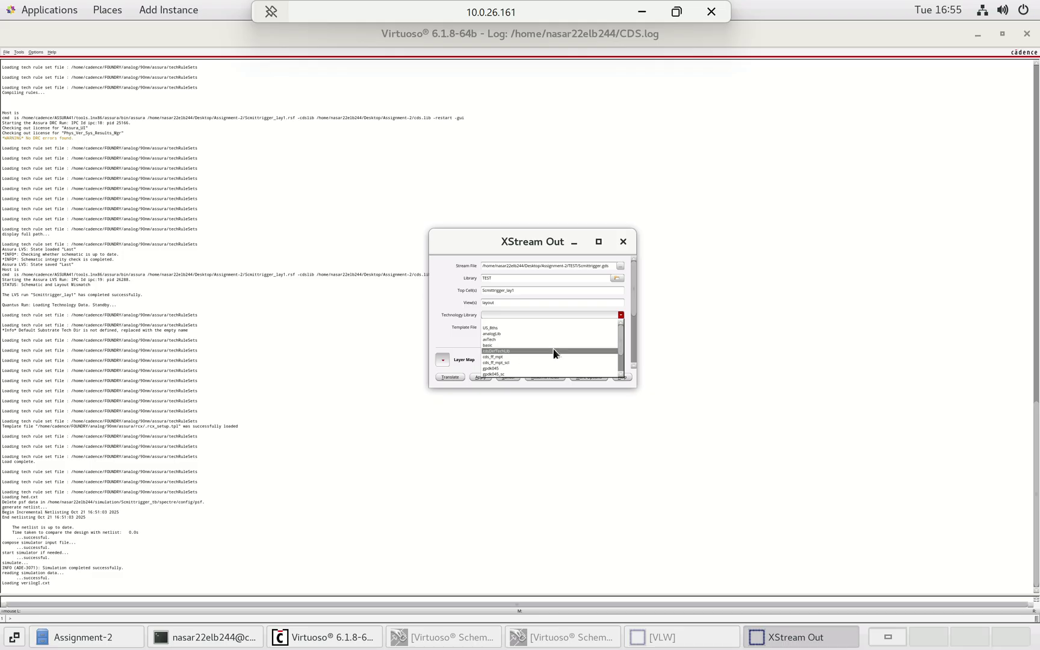
scroll(566, 348, "down", 1)
left_click(512, 362)
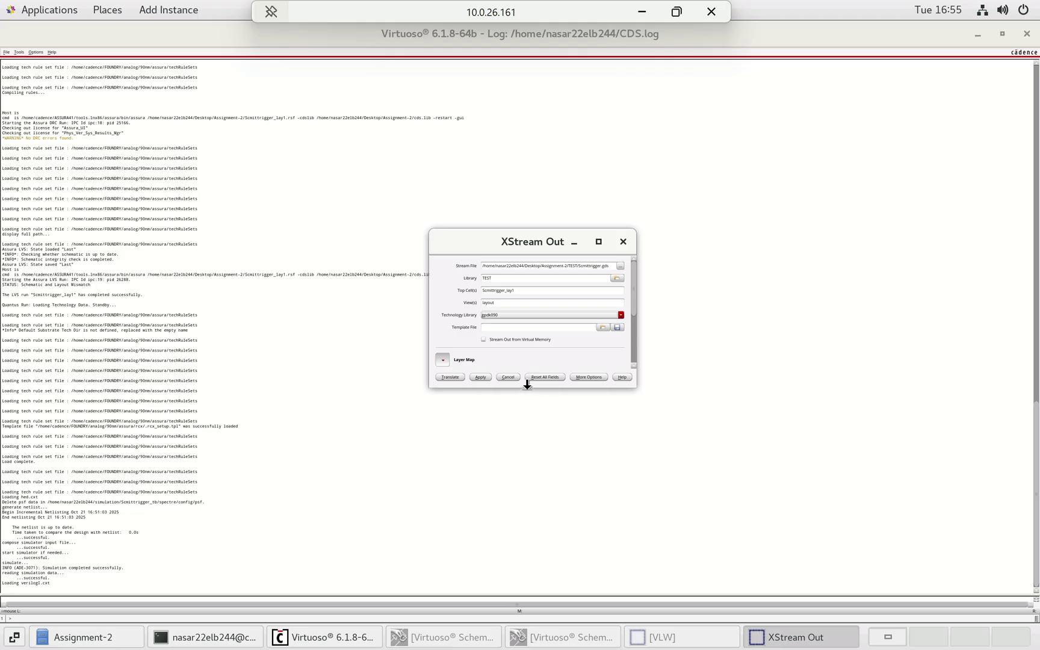
left_click_drag(527, 388, 547, 541)
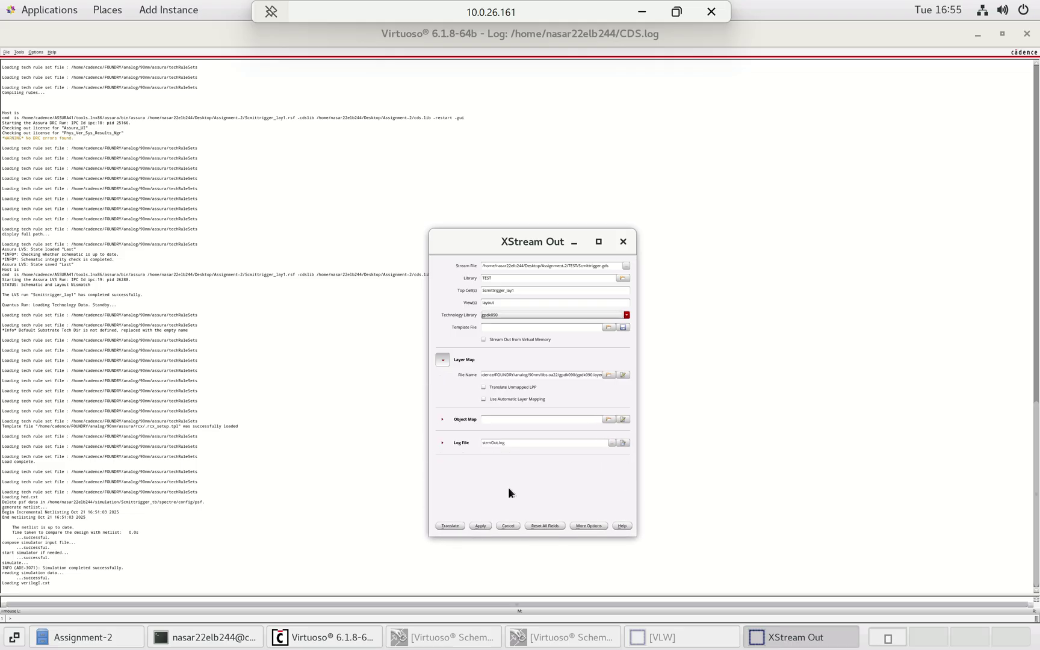
left_click(503, 398)
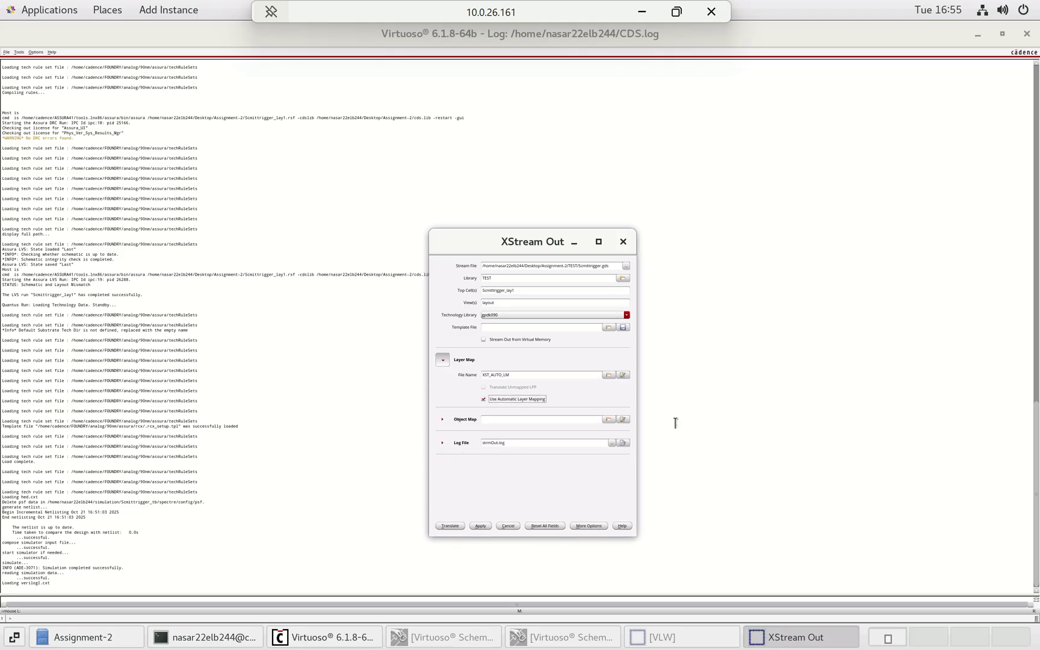
- Translate the layout to Scmittrigger.gds, overwriting the existing file, and view the log
left_click(450, 525)
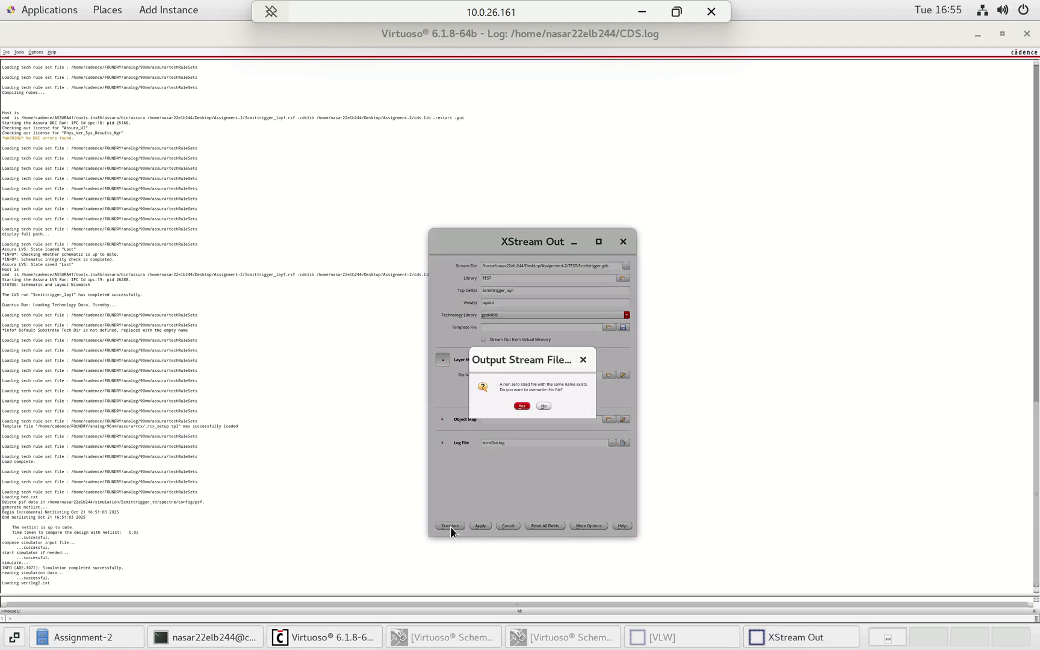
left_click(528, 405)
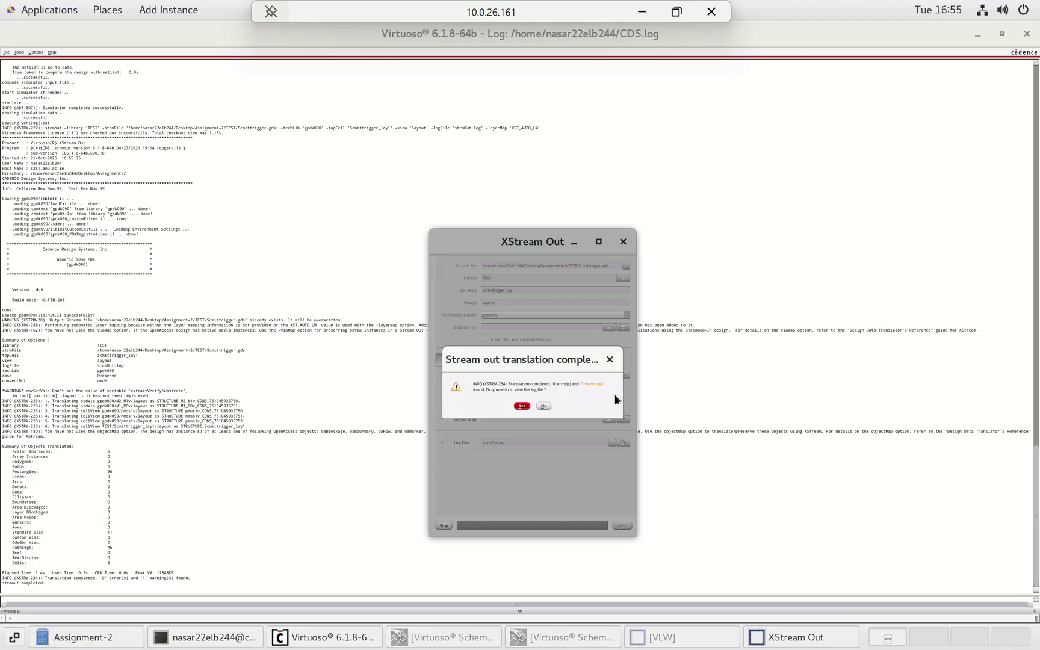
left_click(523, 406)
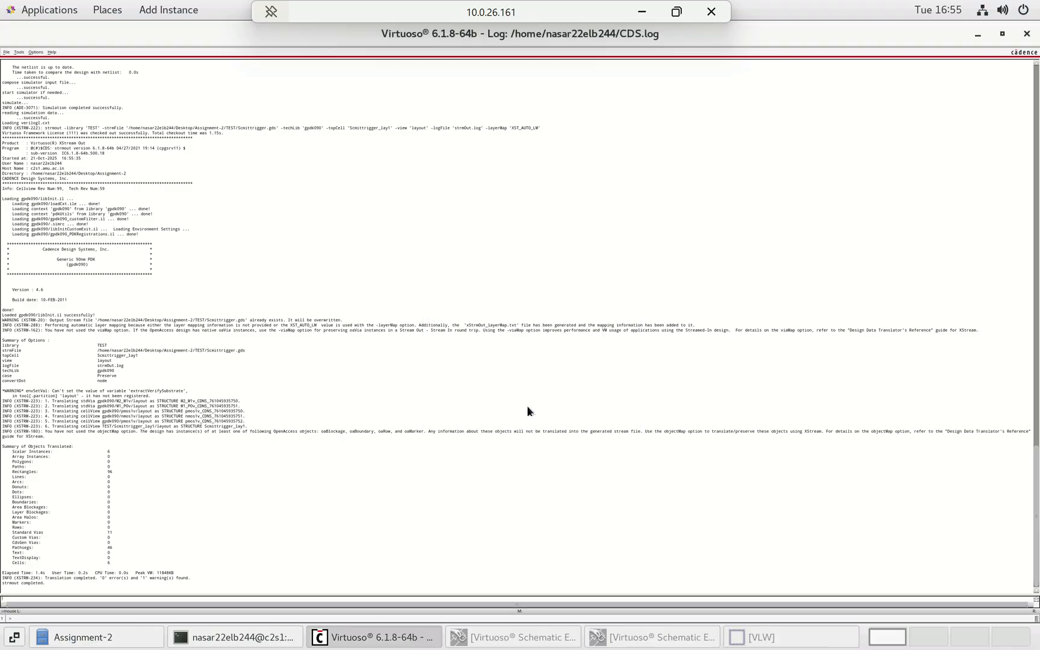
- Review the strmOut.log translation summary and close the log
scroll(438, 377, "down", 10)
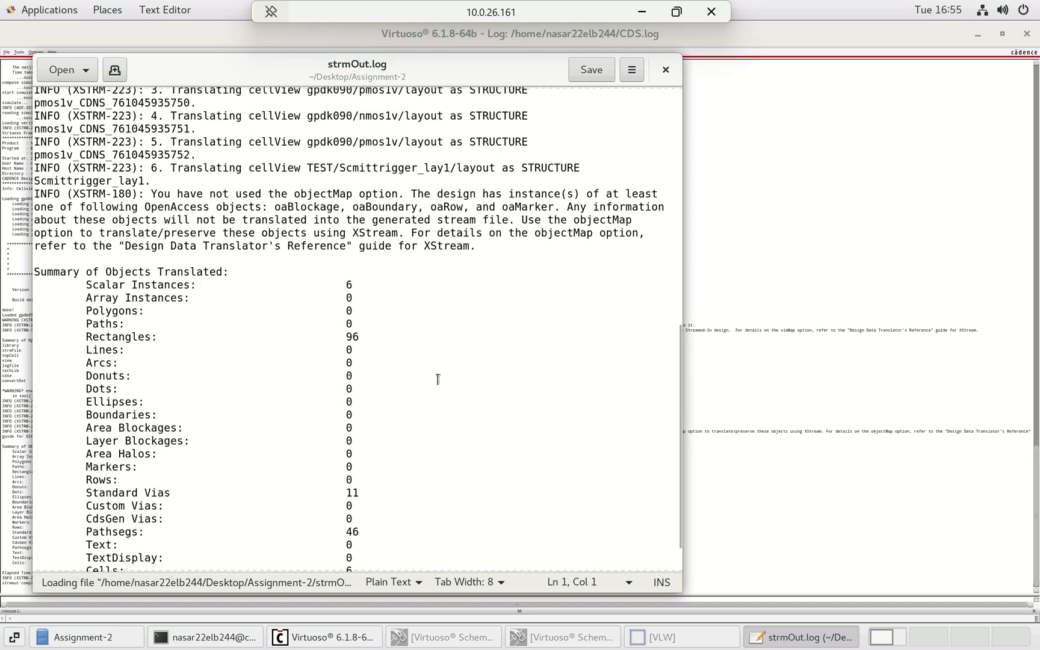
scroll(438, 379, "down", 2)
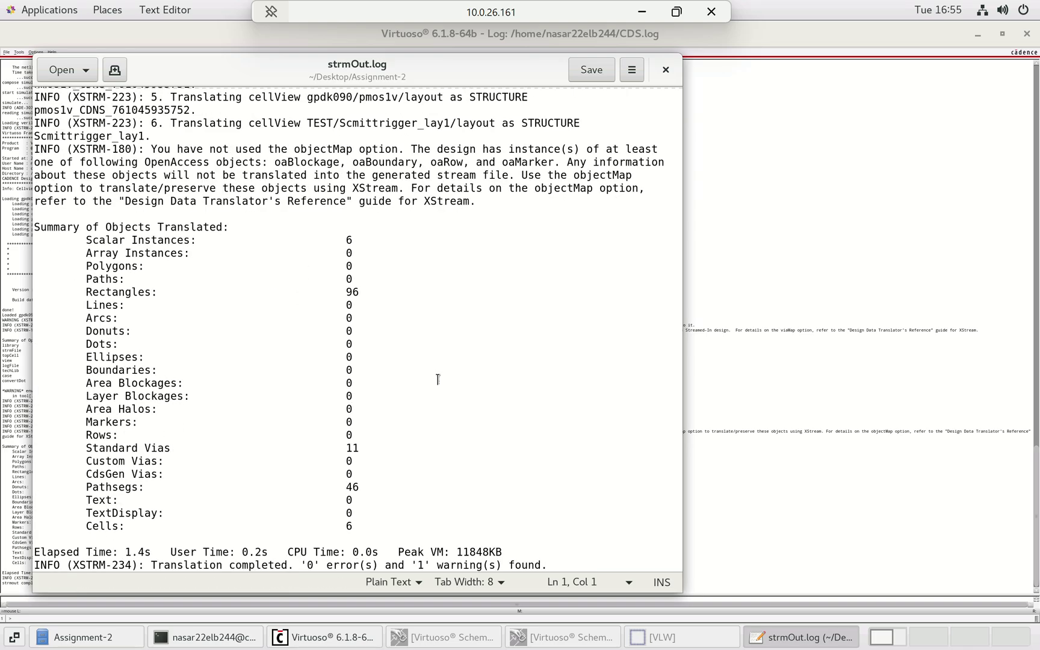
scroll(441, 380, "up", 4)
scroll(444, 383, "down", 4)
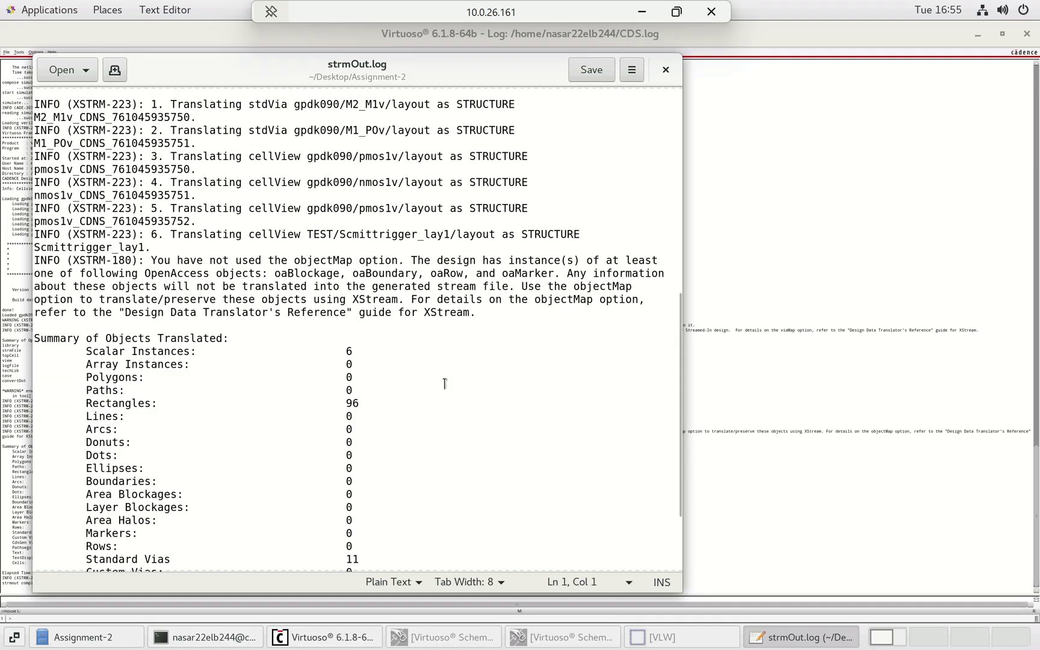
scroll(444, 384, "up", 12)
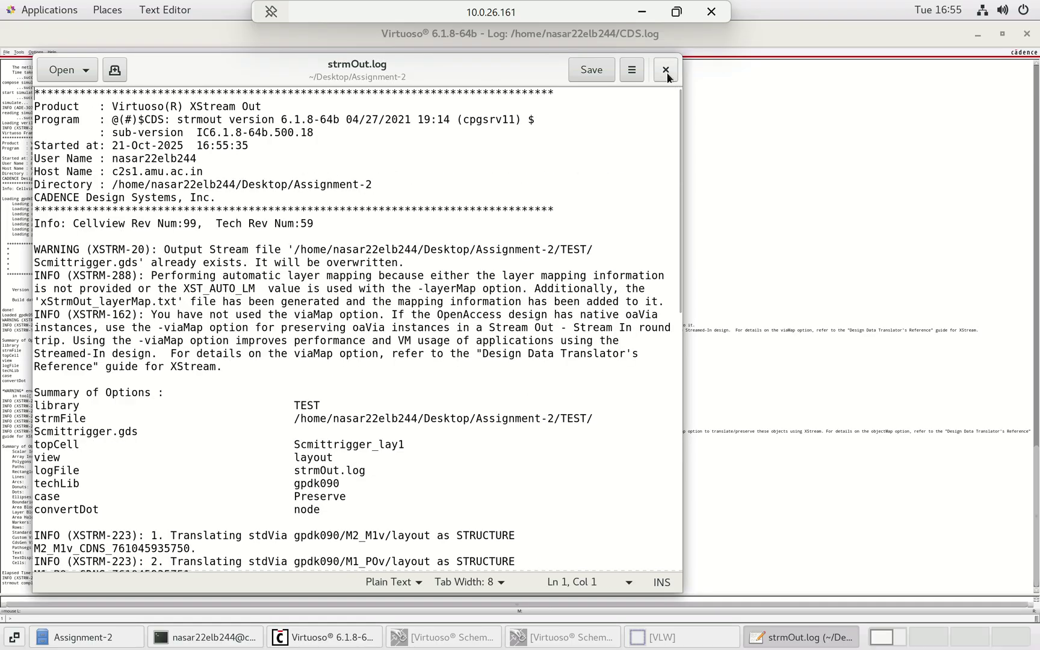
left_click(665, 70)
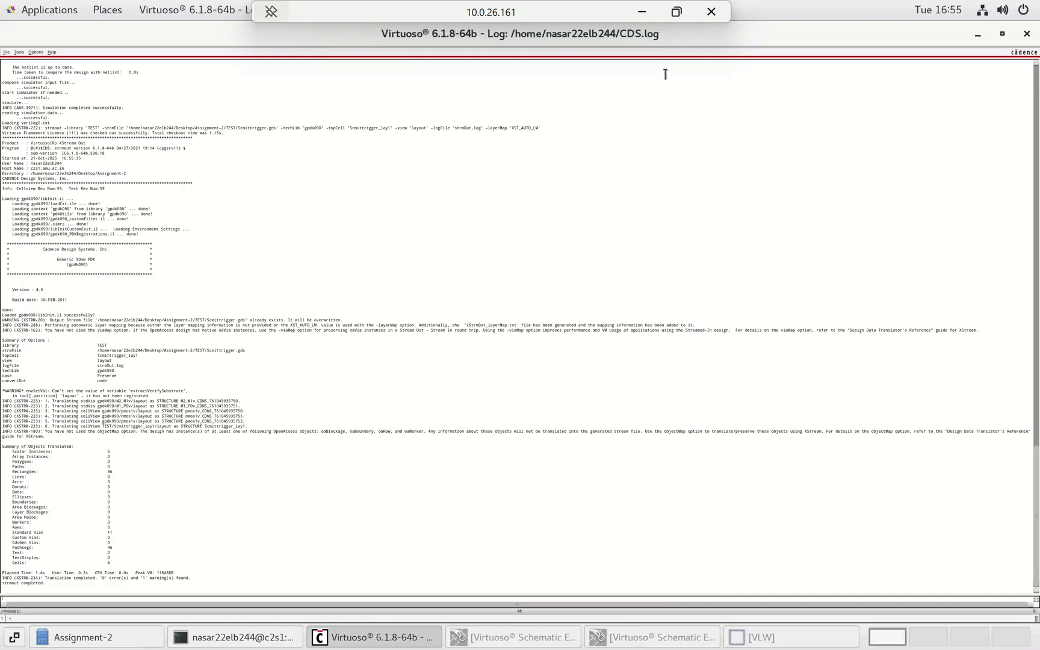
- Open the XStream In form via File > Import > Stream
left_click(6, 52)
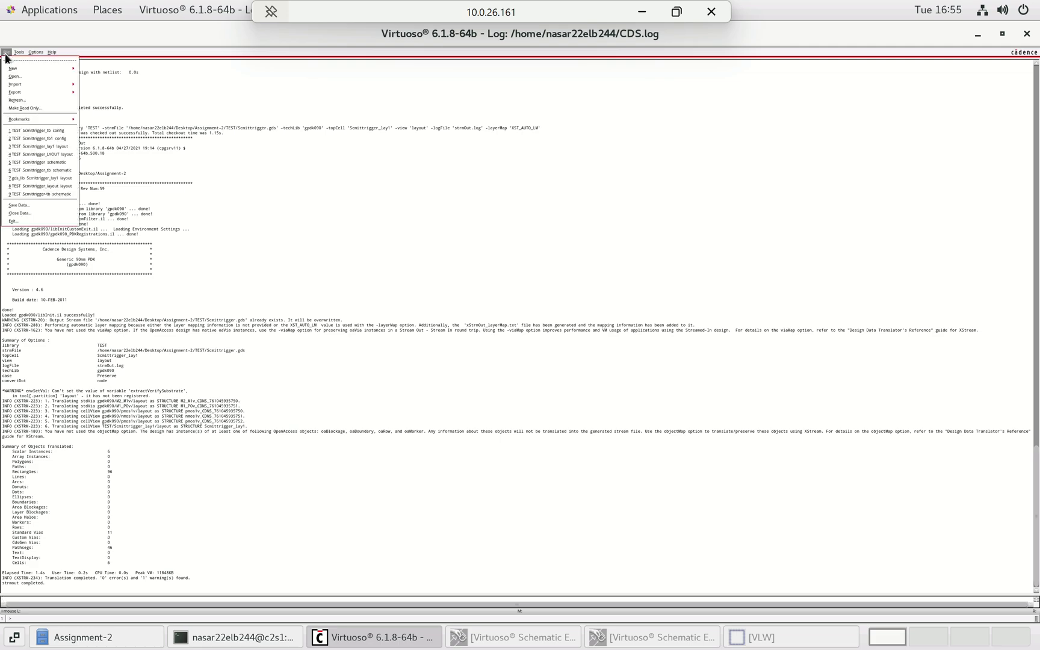
mouse_move(27, 84)
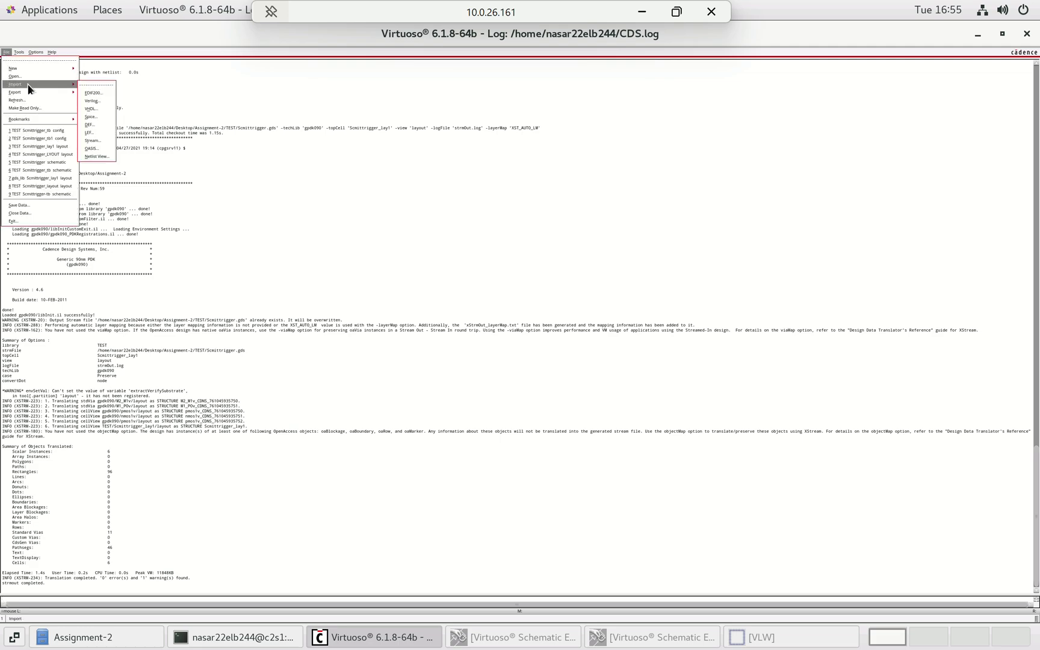
left_click(98, 140)
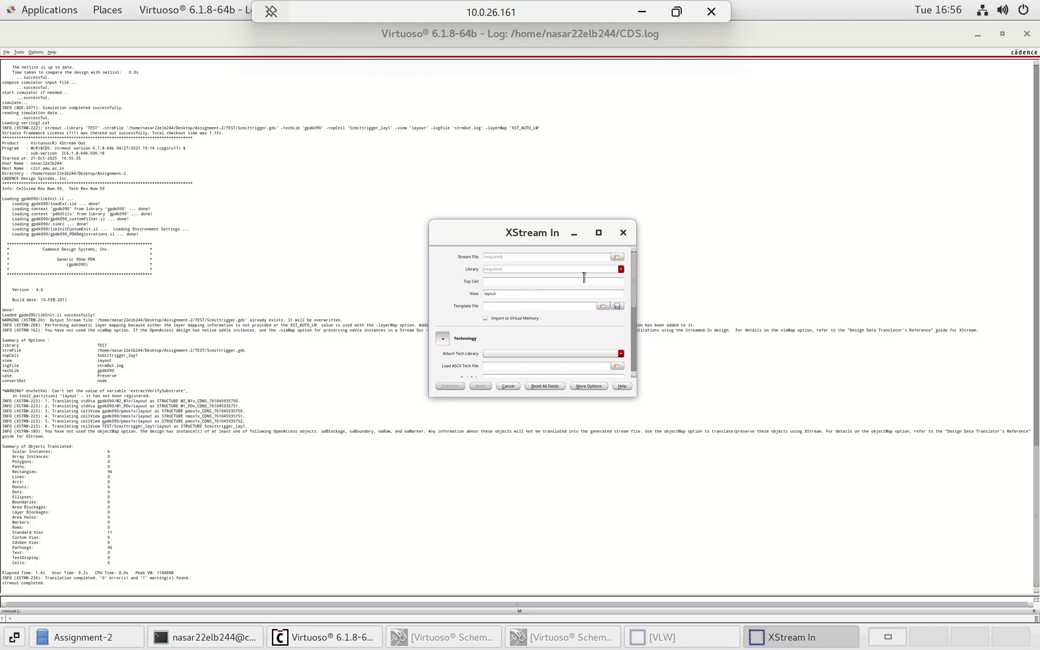
- Choose Scmittrigger.gds from the TEST folder as the stream file to import
left_click(617, 257)
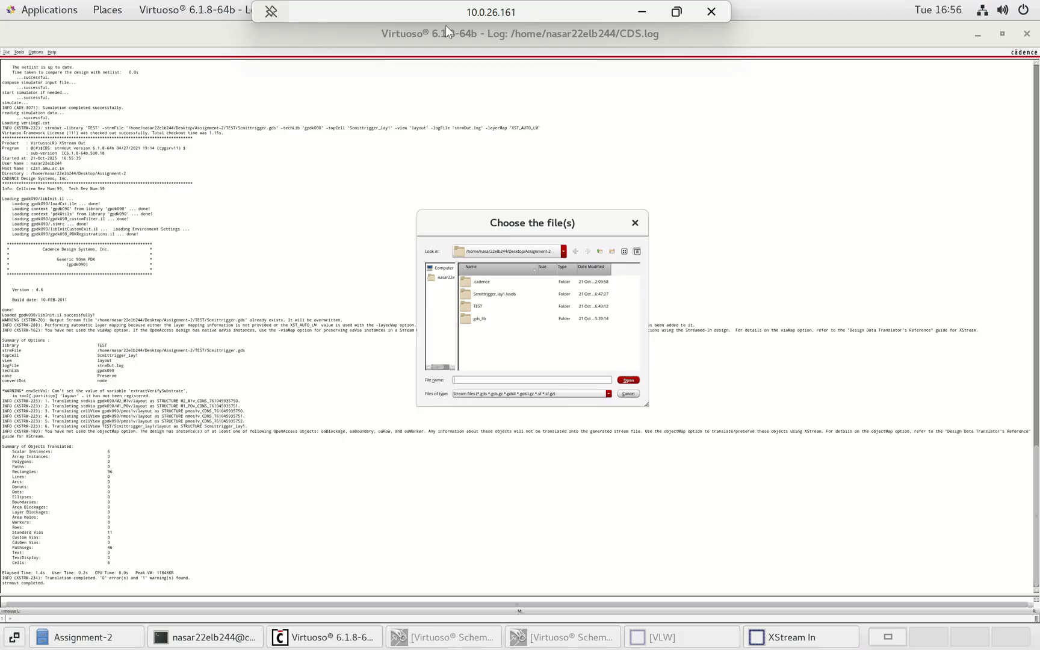
left_click(485, 309)
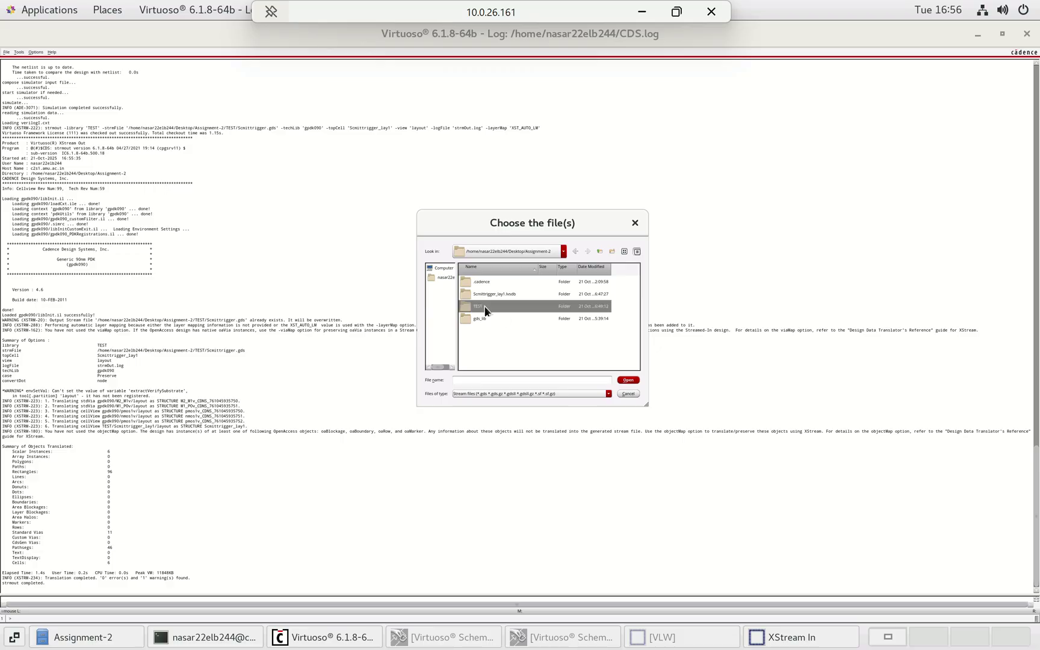
double_click(485, 308)
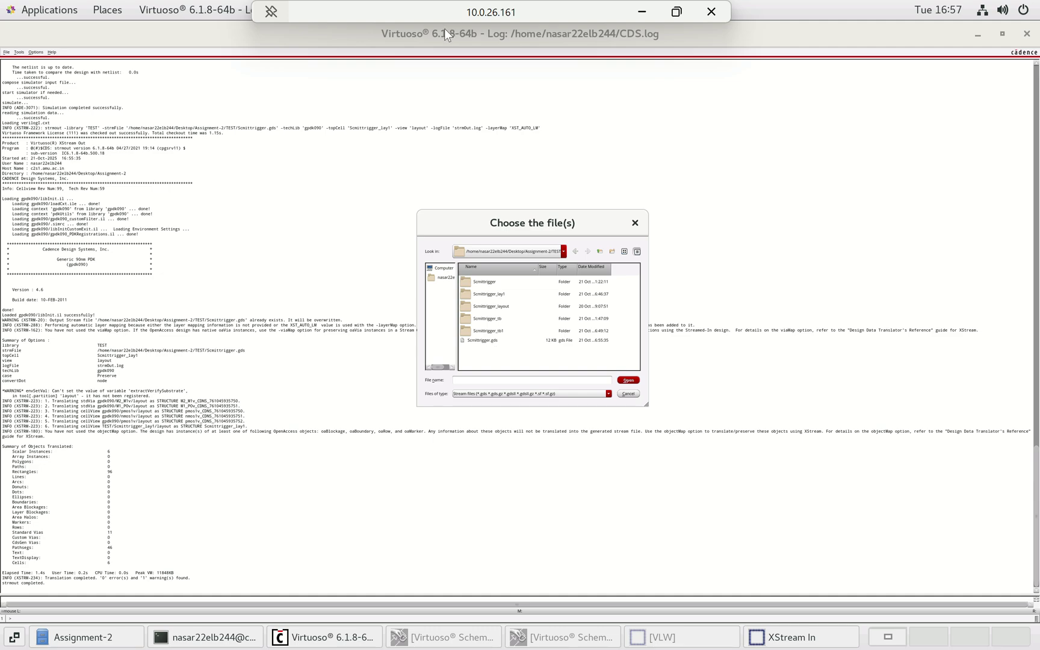
left_click(499, 340)
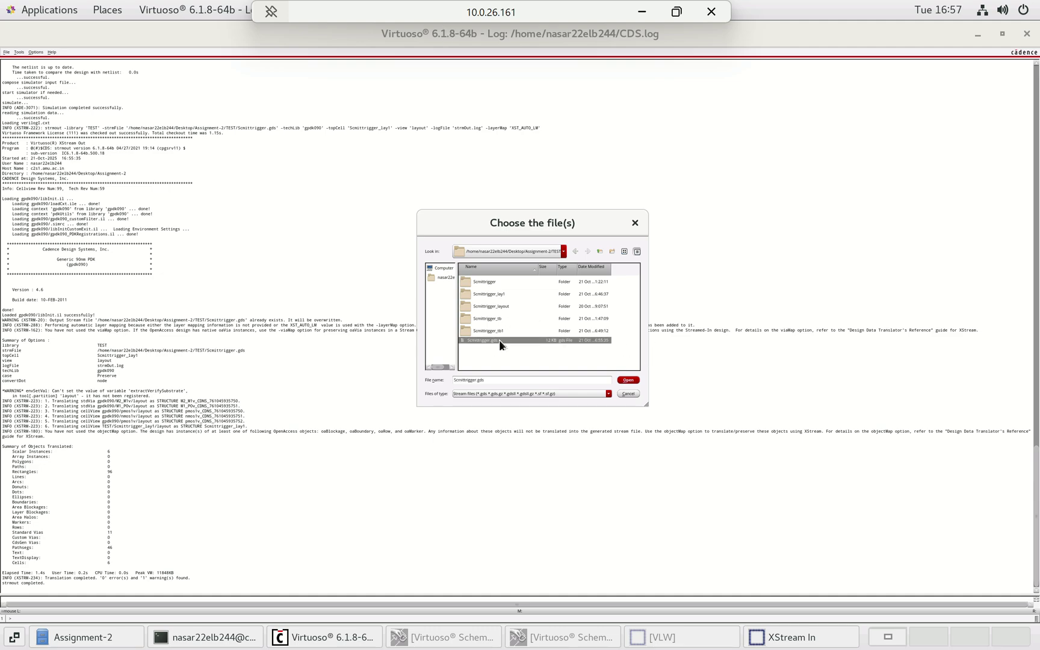
left_click(632, 380)
left_click(523, 269)
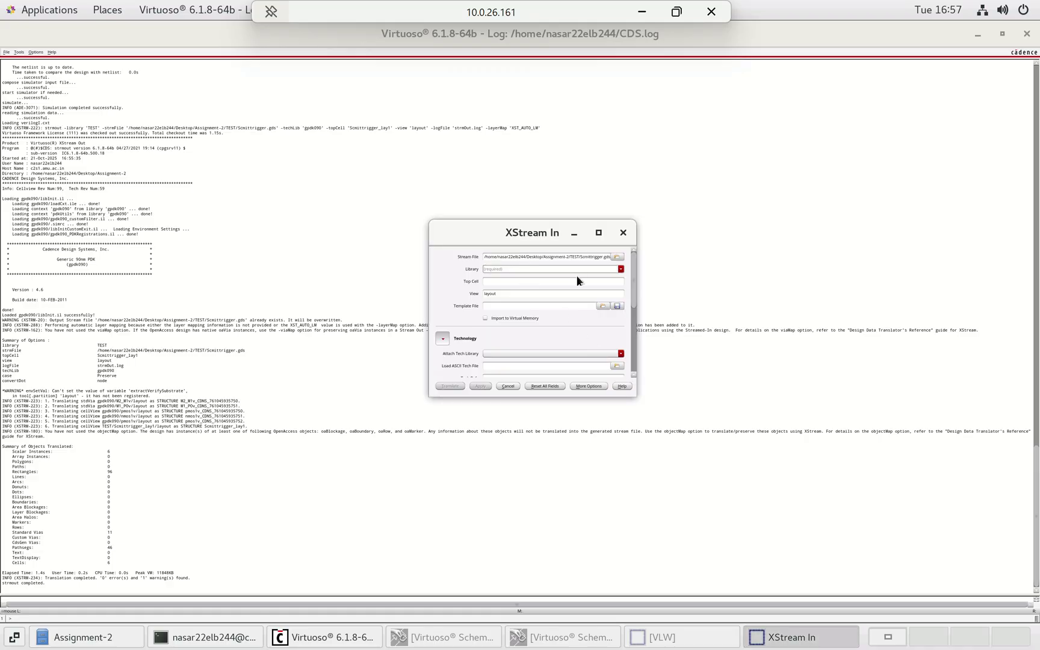
- Set the target library to gds_lib and the top cell to Scmittrigger_lay1
type("gds")
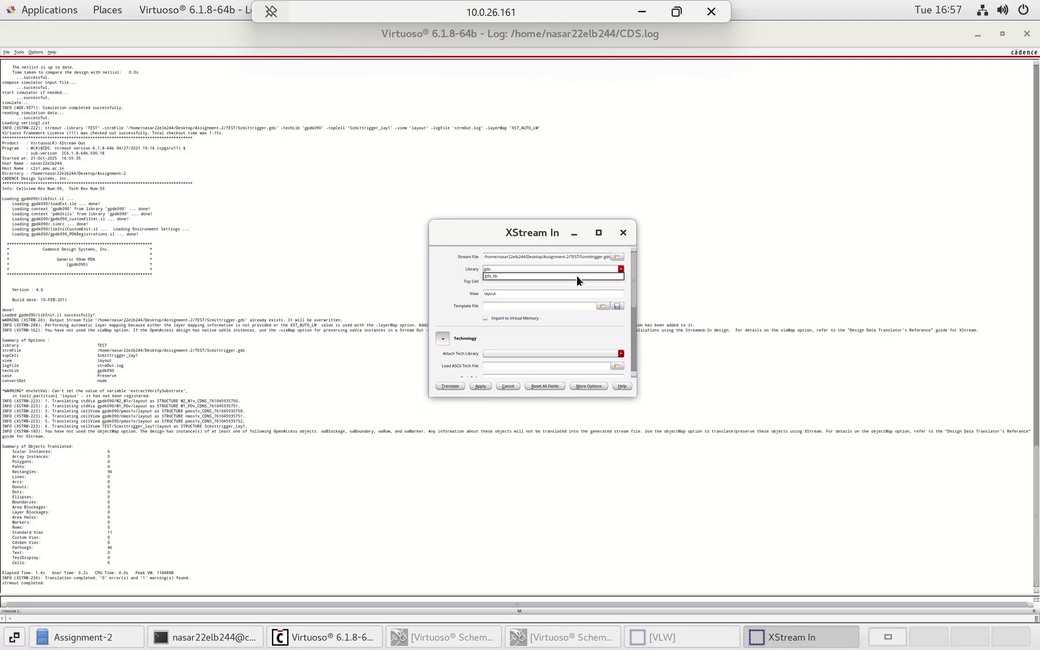
type("_lib")
left_click(510, 276)
left_click(533, 283)
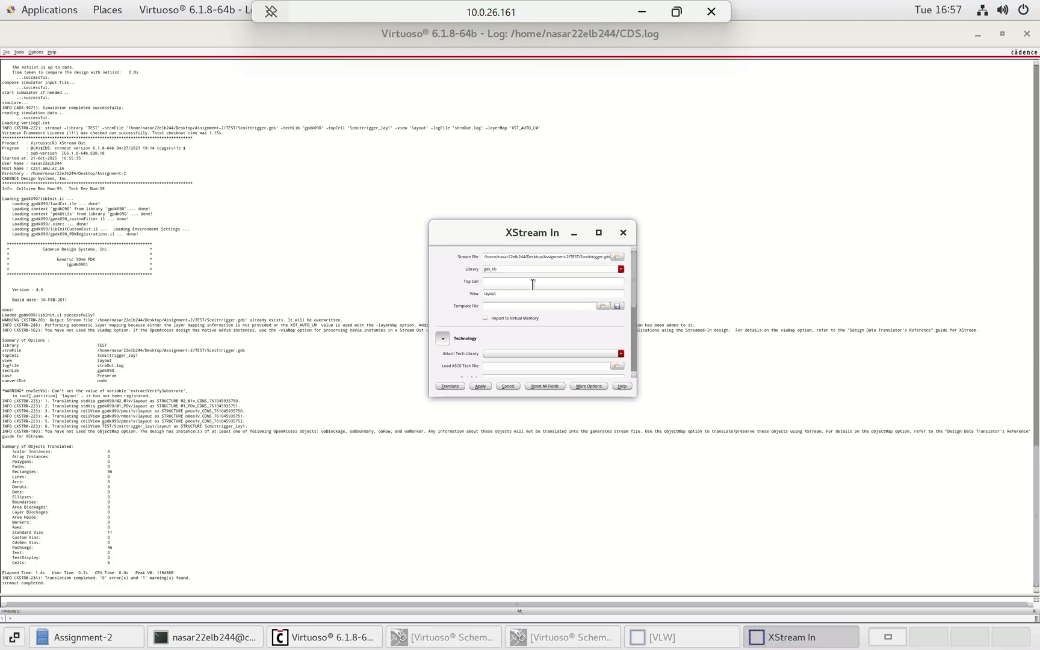
left_click(531, 281)
type("Scmittrigger_lay1")
- Check the translated cell lines in the log, then enlarge the XStream In form to show tech settings
left_click_drag(545, 403, 549, 455)
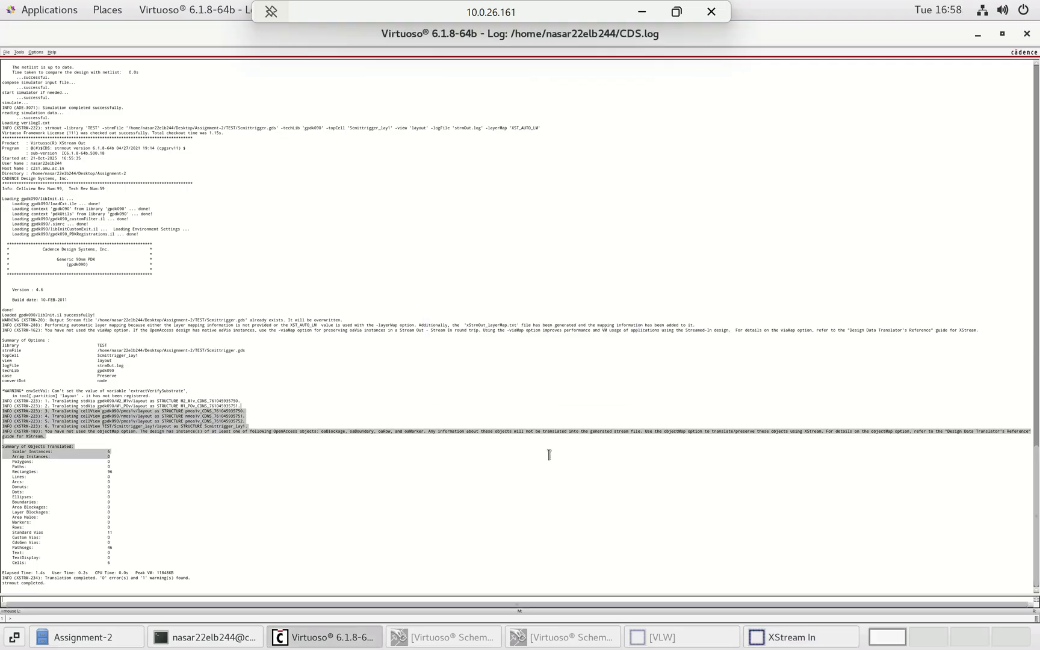
left_click(808, 639)
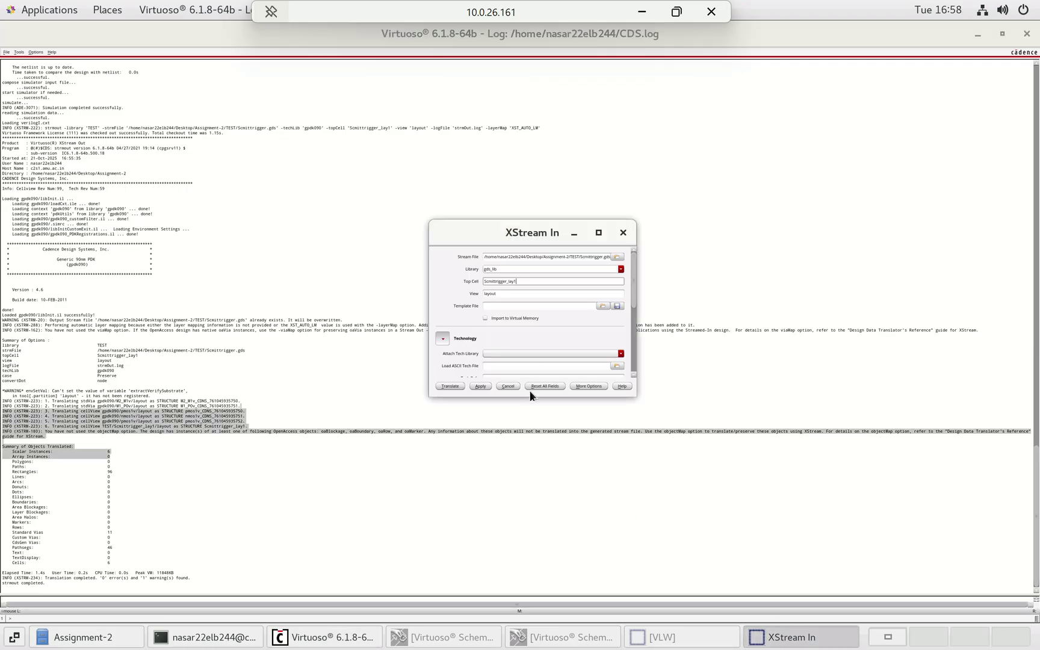
left_click(564, 409)
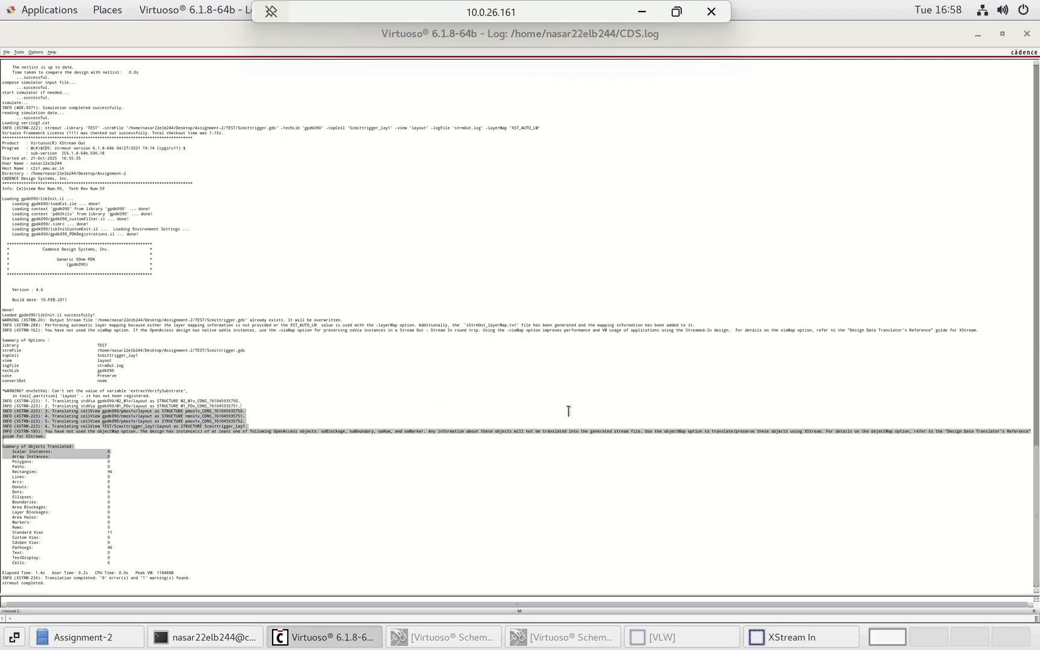
left_click(794, 639)
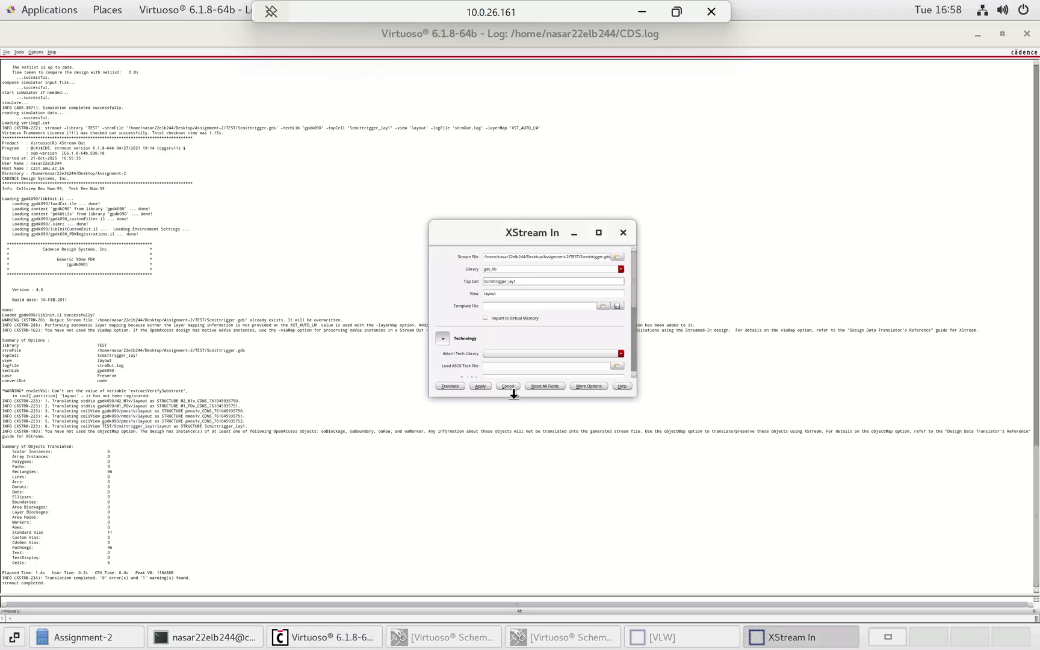
left_click_drag(515, 398, 515, 496)
- Attach gpdk090 as the technology library
left_click(557, 353)
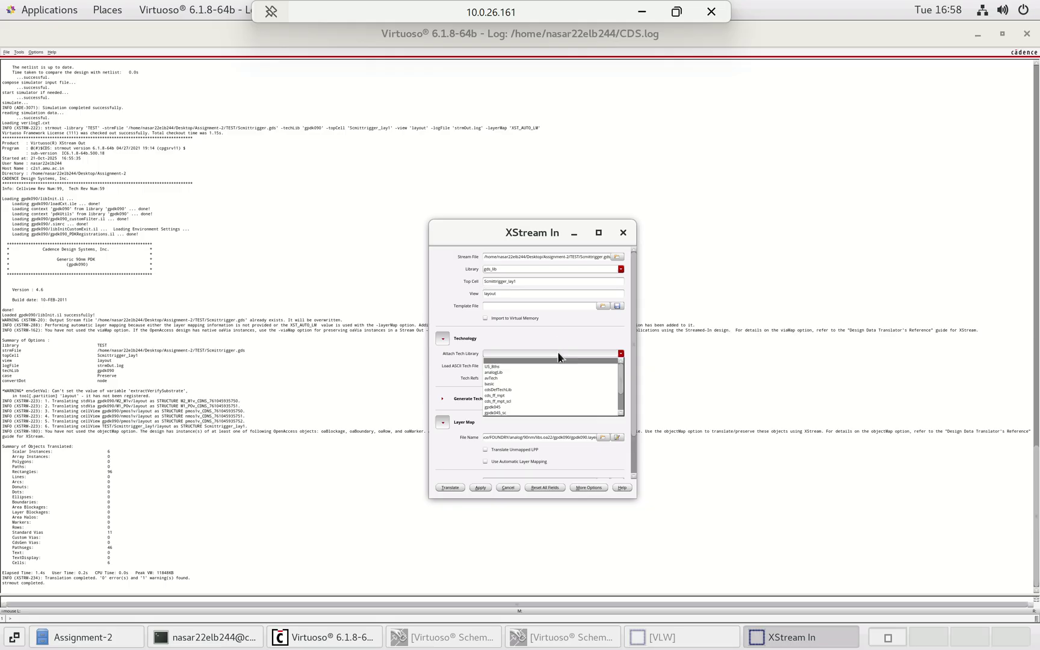
scroll(513, 385, "down", 3)
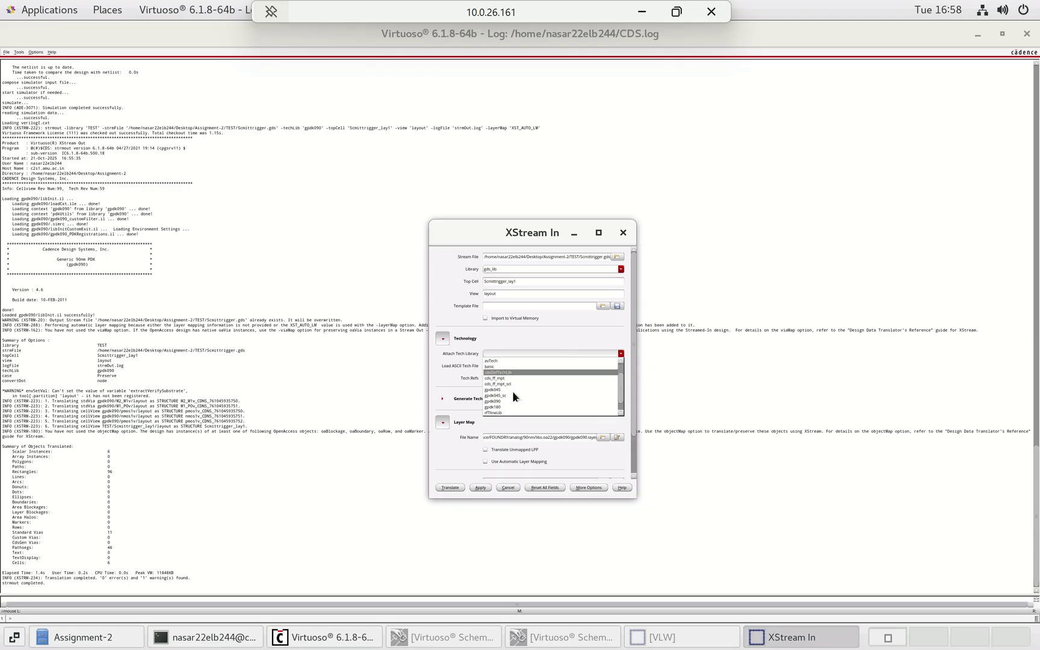
left_click(504, 401)
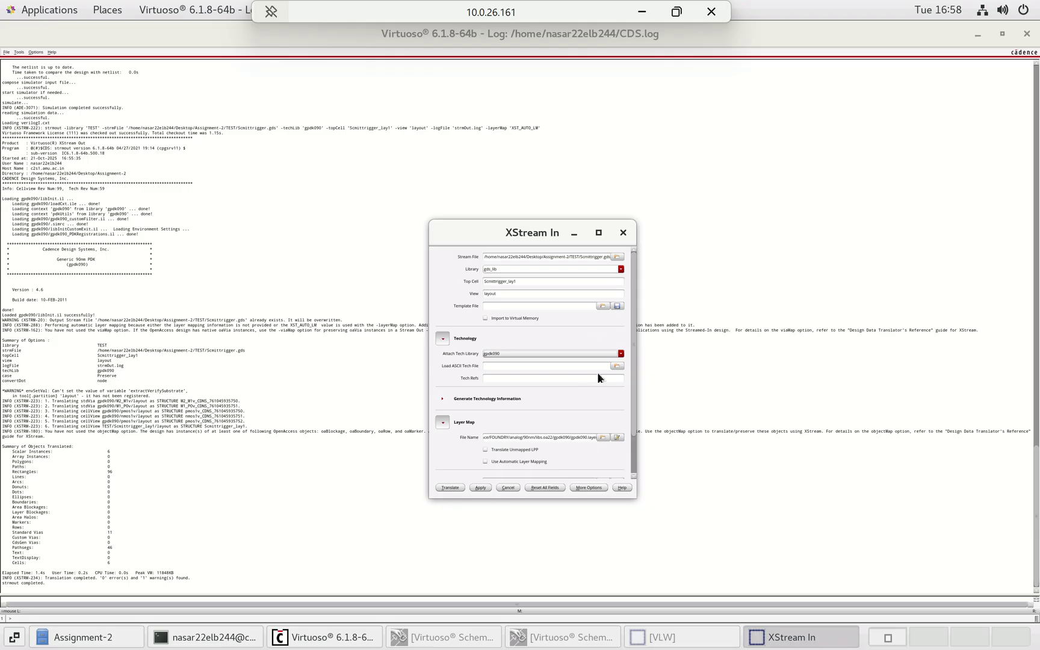
- Load xStrmOut_layerMap.txt from the Assignment-2 folder as the ASCII tech file
left_click(616, 366)
scroll(568, 374, "down", 5)
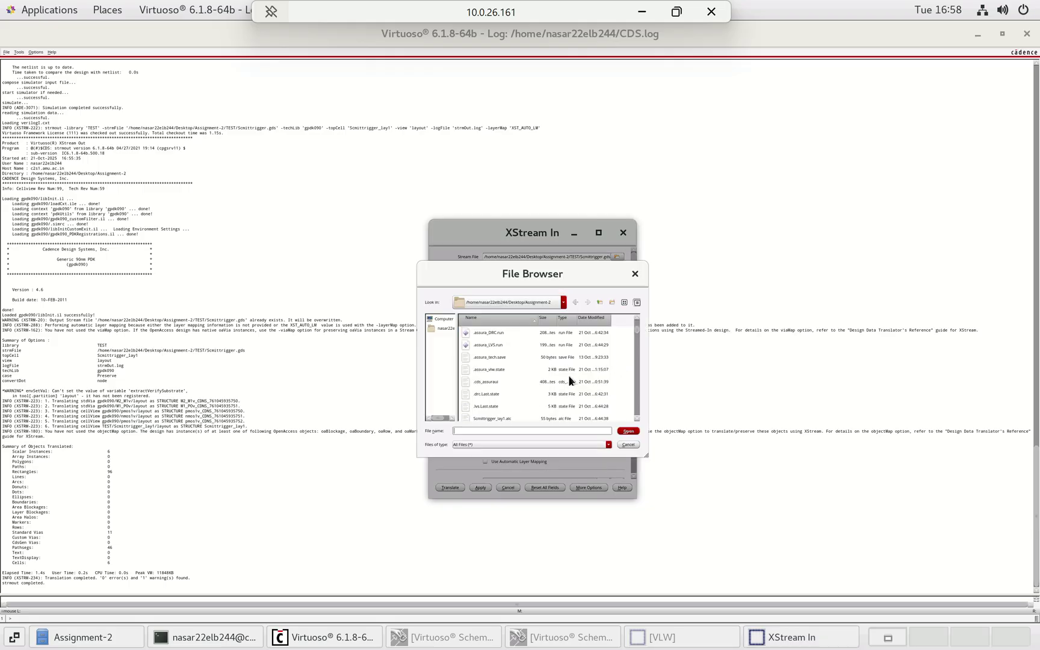
scroll(568, 374, "down", 3)
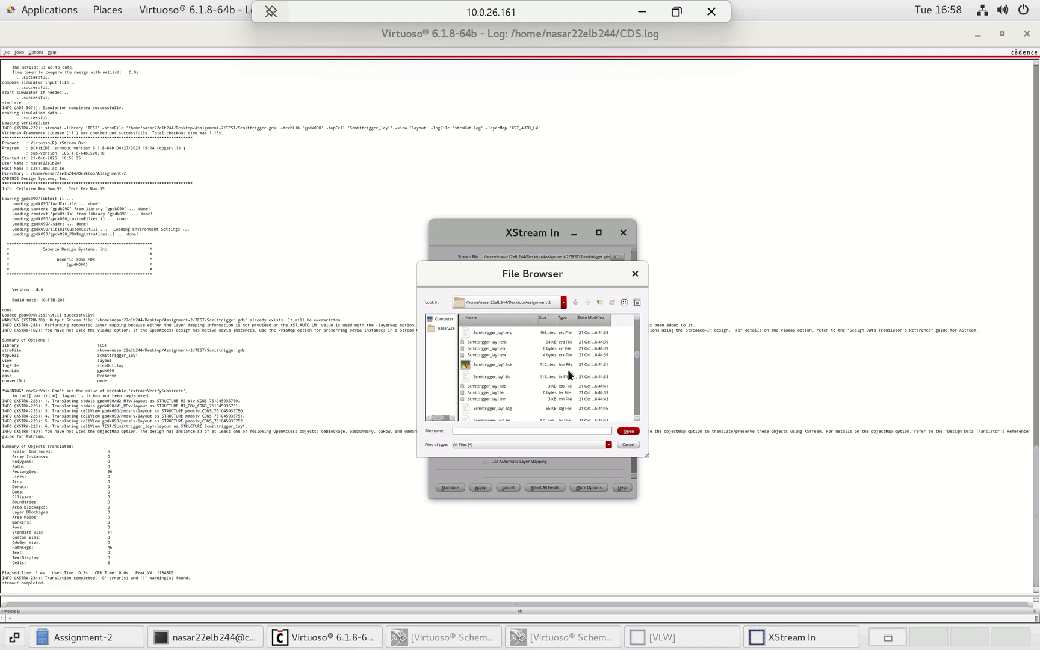
left_click(575, 301)
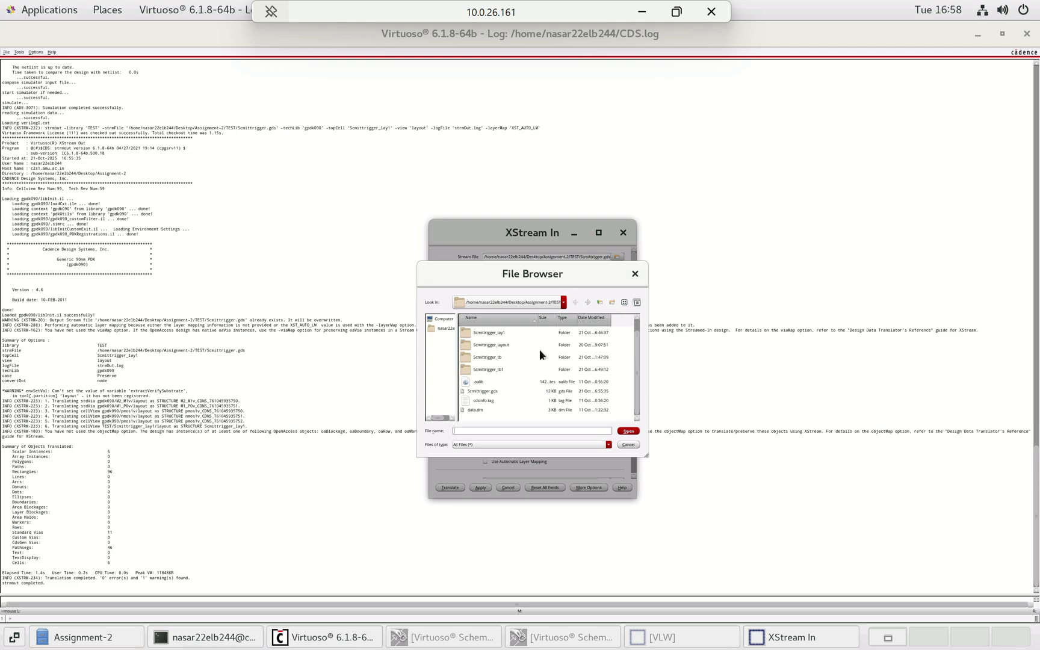
left_click(587, 304)
scroll(560, 349, "down", 3)
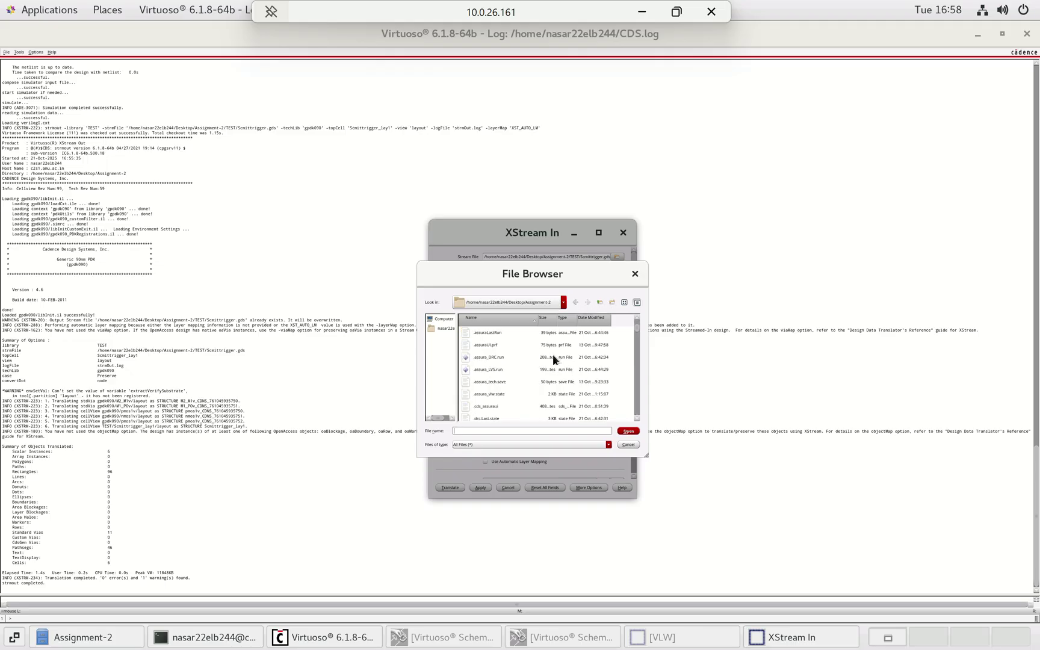
scroll(545, 349, "down", 5)
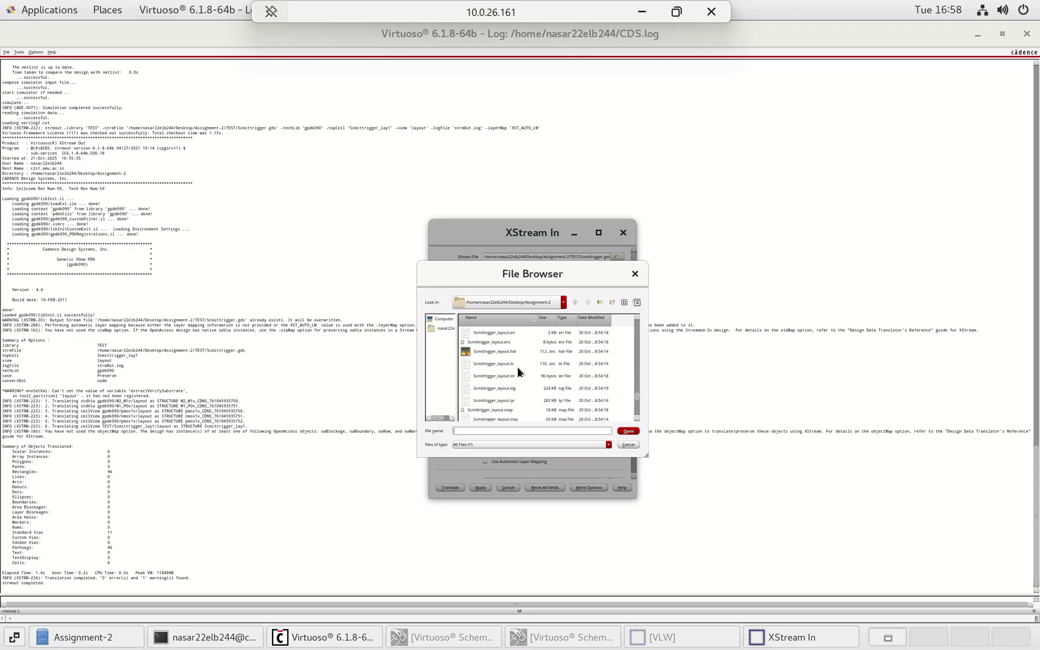
left_click(517, 406)
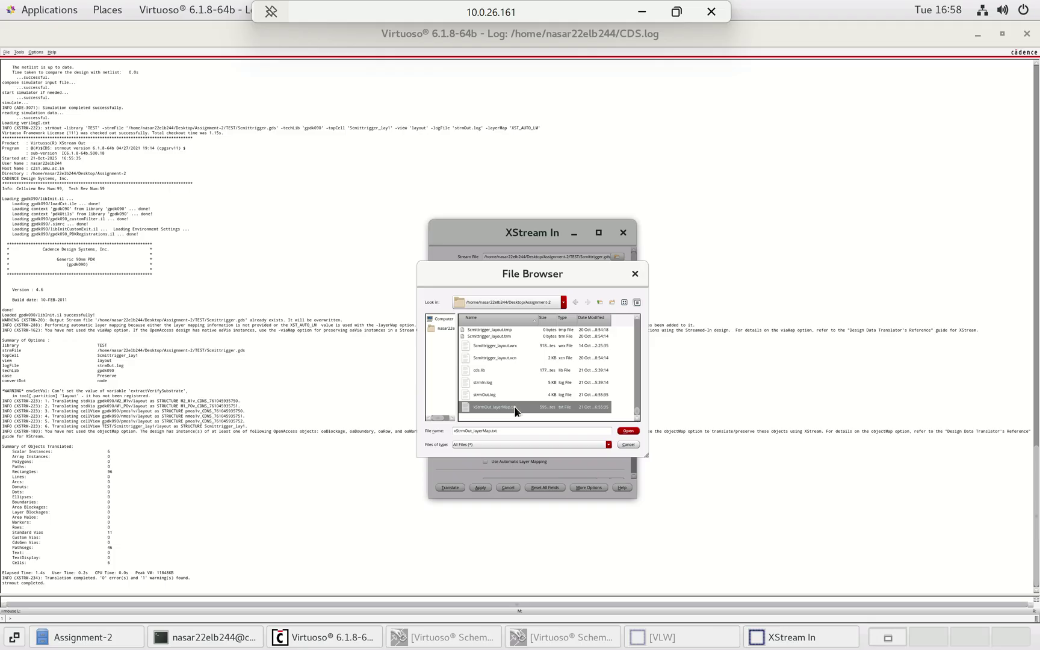
left_click(628, 431)
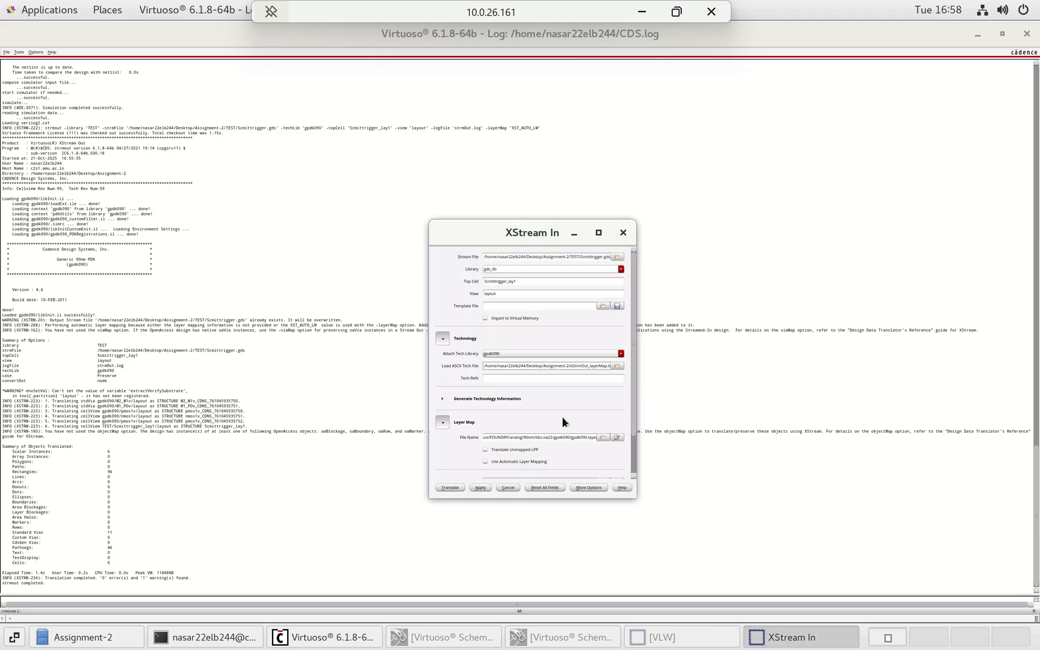
scroll(562, 418, "down", 2)
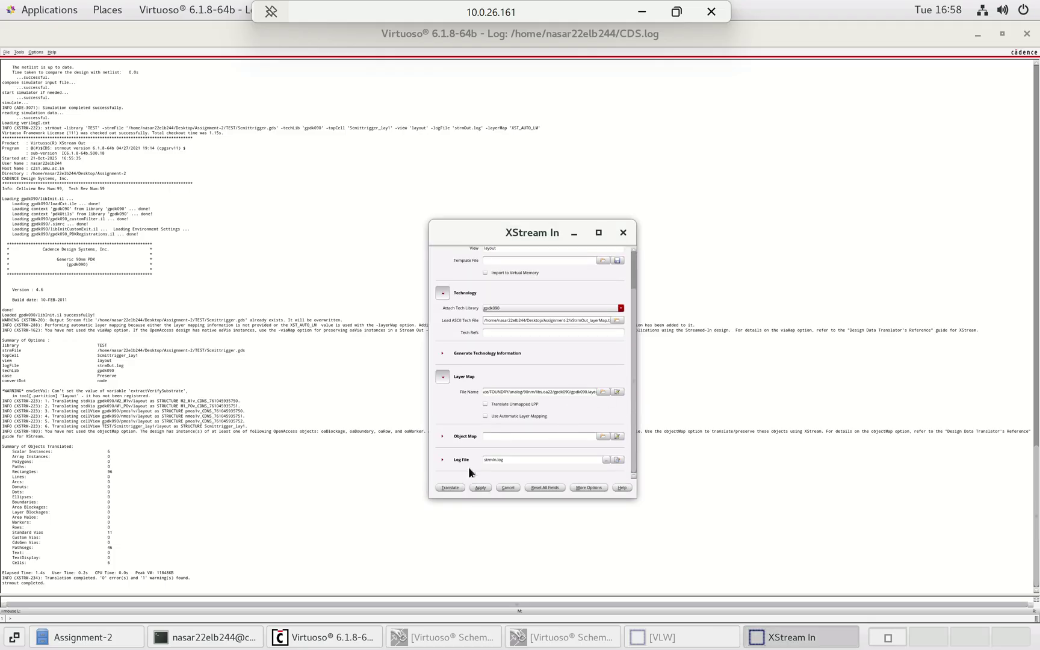
- Translate Scmittrigger.gds into gds_lib and read strmIn.log: 0 errors, 12 warnings
left_click(451, 488)
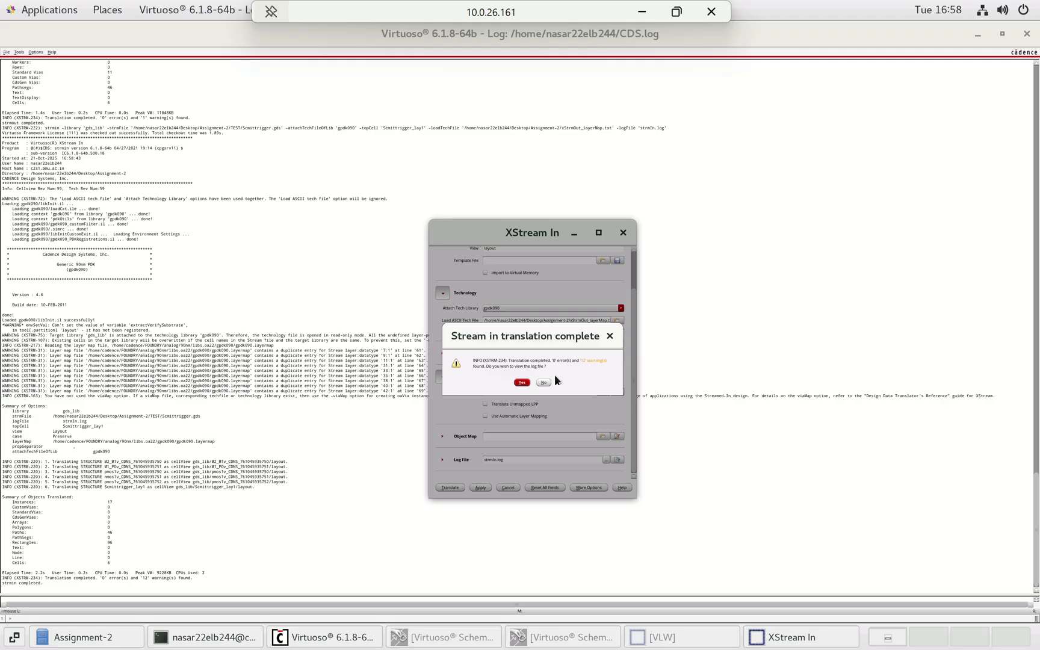
left_click(523, 383)
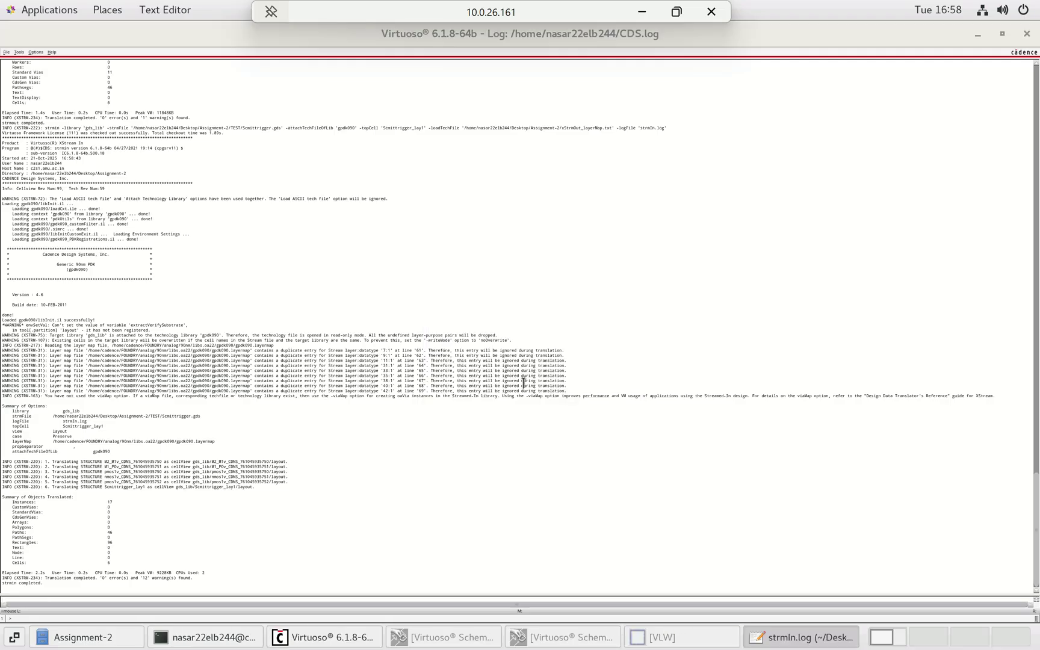
scroll(430, 394, "down", 15)
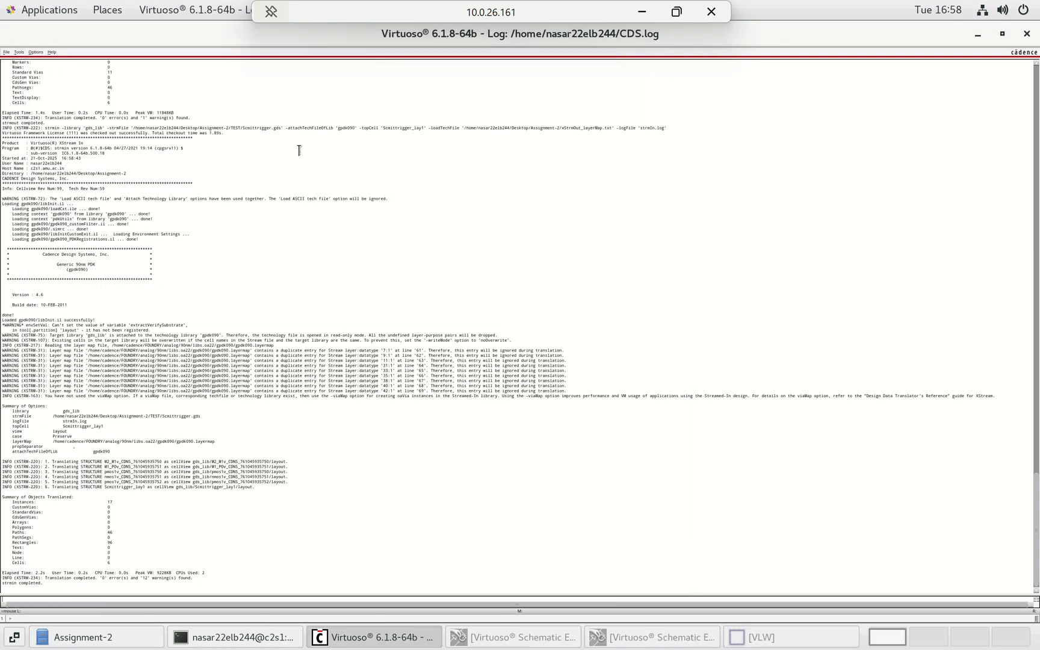
- Open the layout view of Scmittrigger_lay1 from library gds_lib
left_click(6, 52)
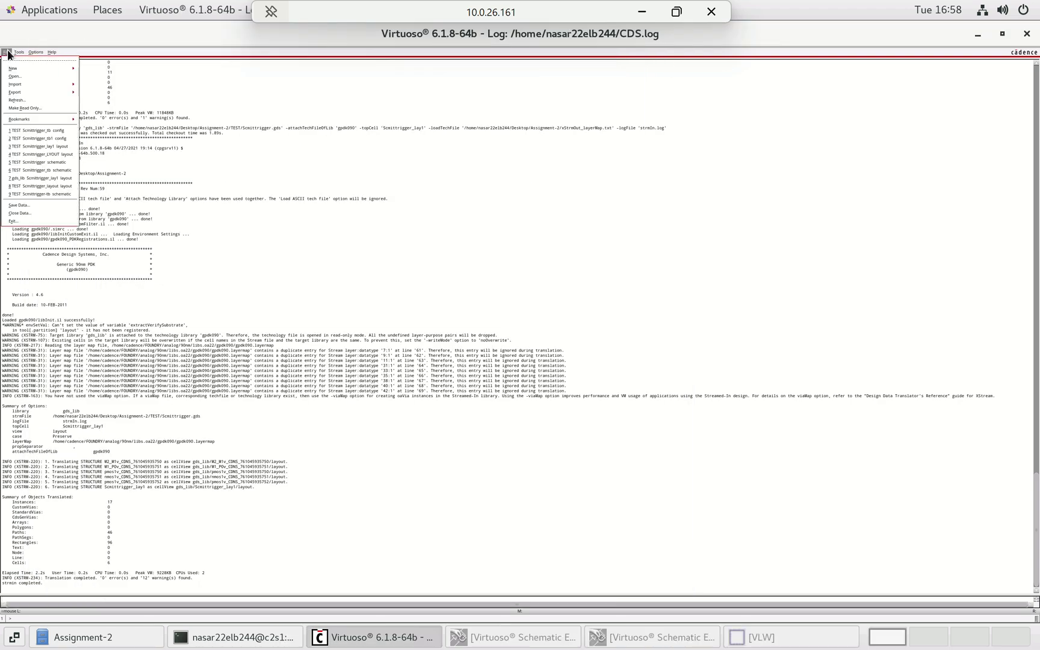
left_click(29, 76)
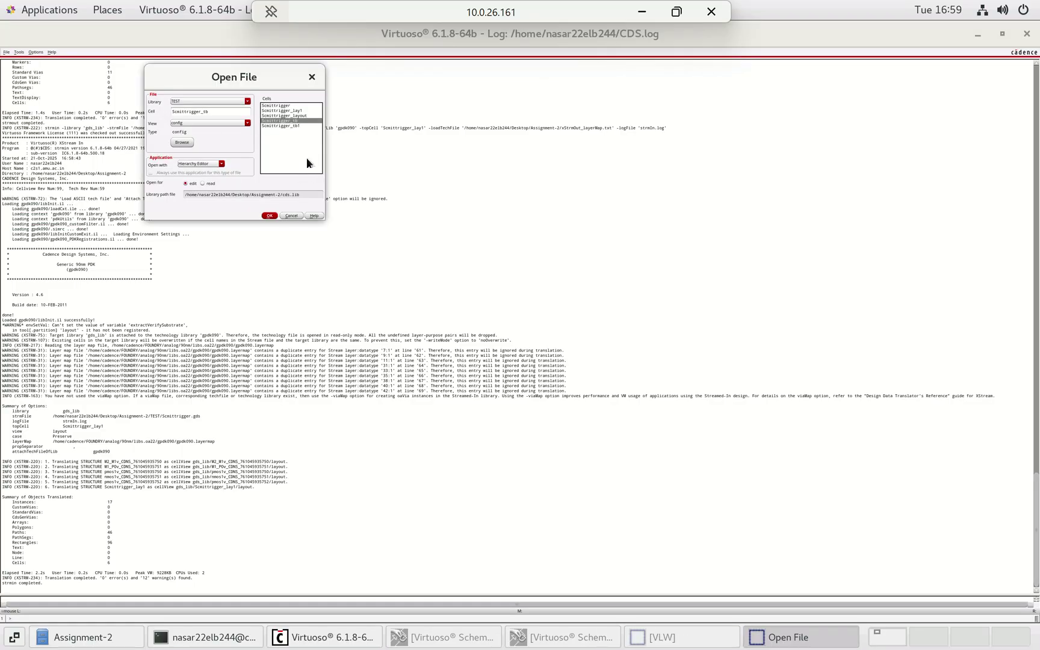
left_click(281, 111)
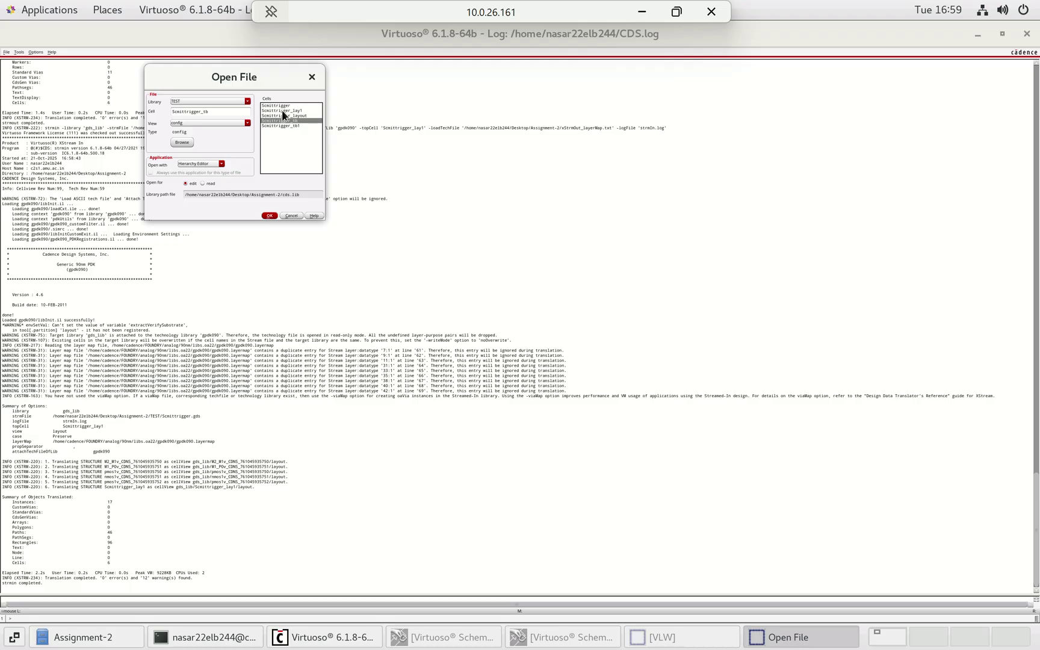
left_click(239, 124)
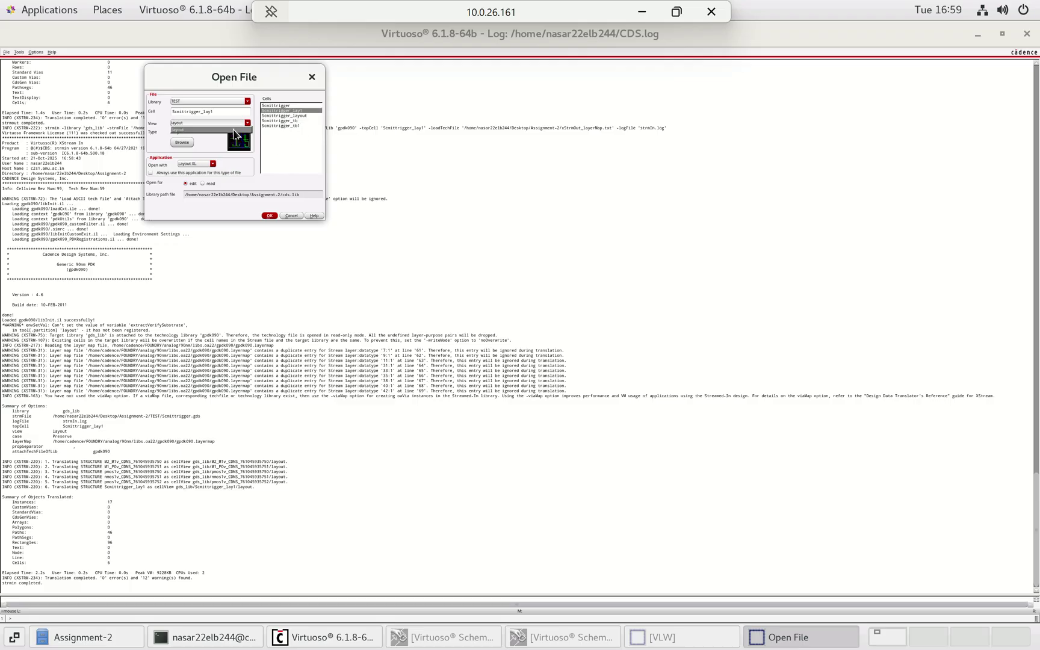
left_click(402, 162)
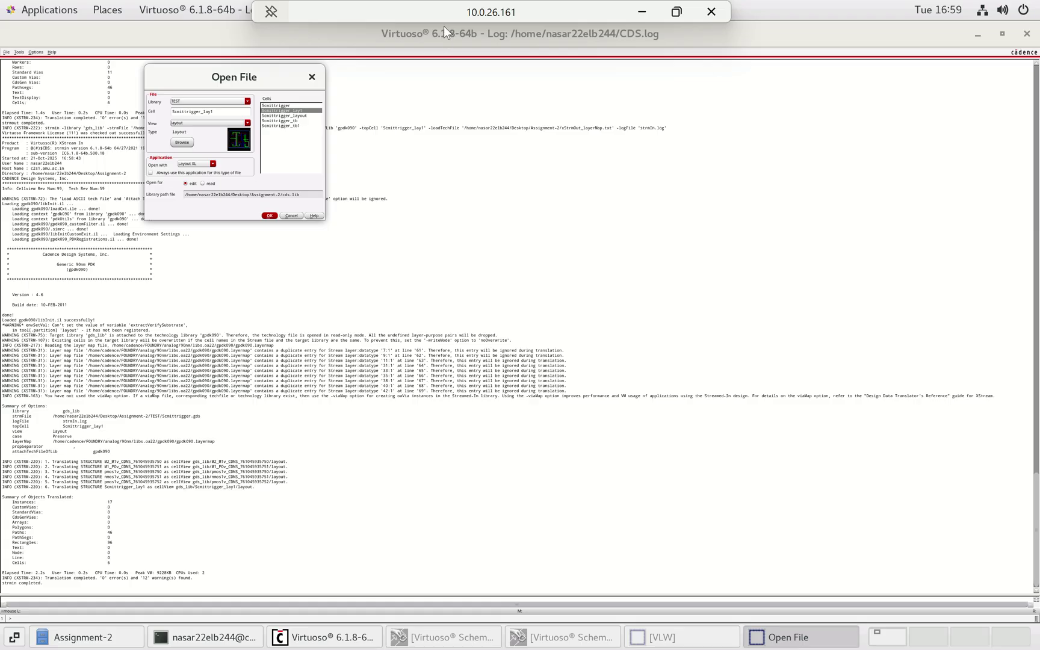
left_click(234, 99)
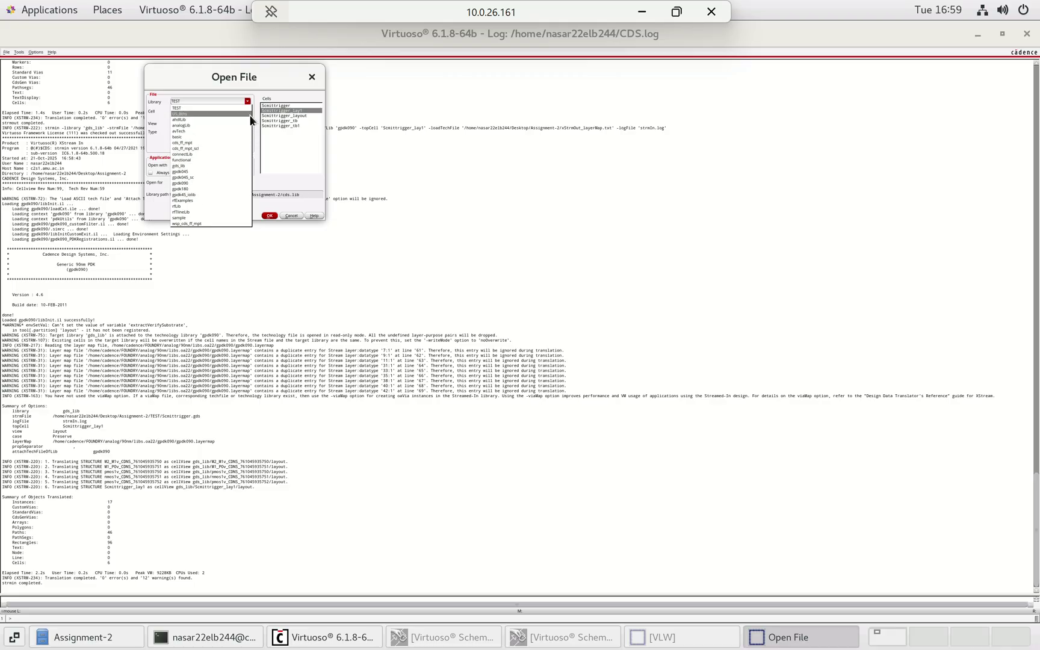
left_click(188, 165)
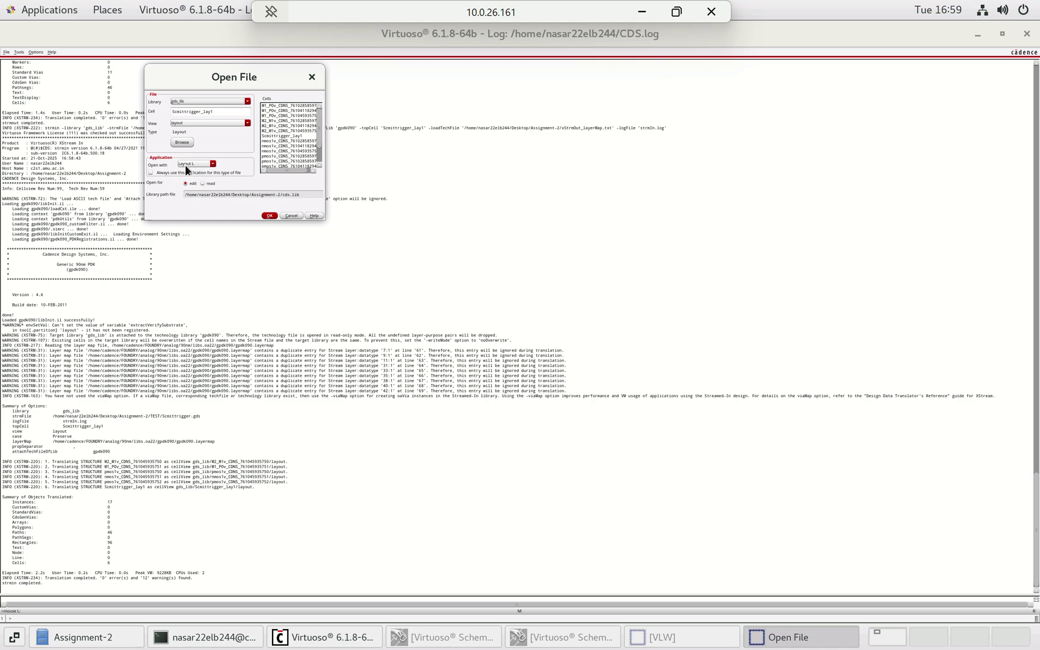
left_click(290, 135)
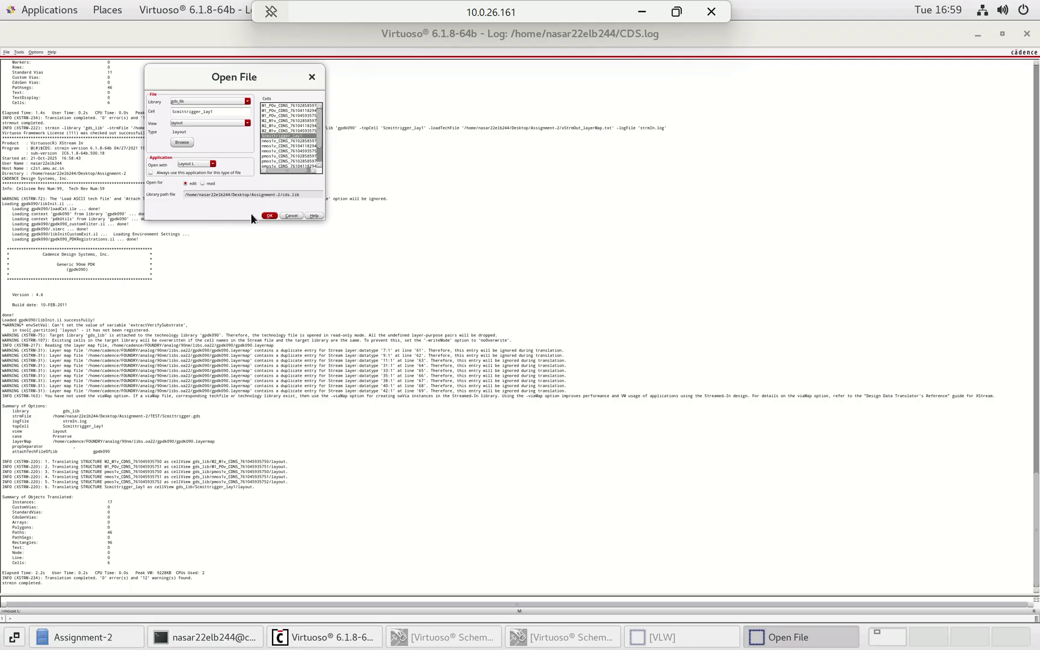
left_click(270, 216)
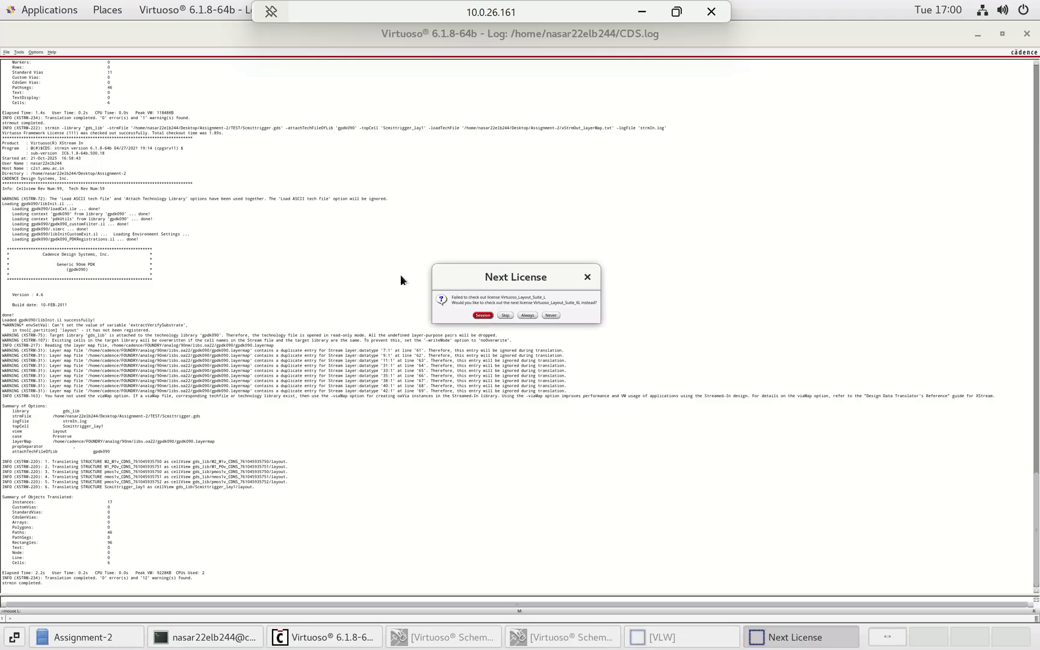
- Accept the alternative licence for the session, maximize the layout window and fit the whole design
left_click(482, 315)
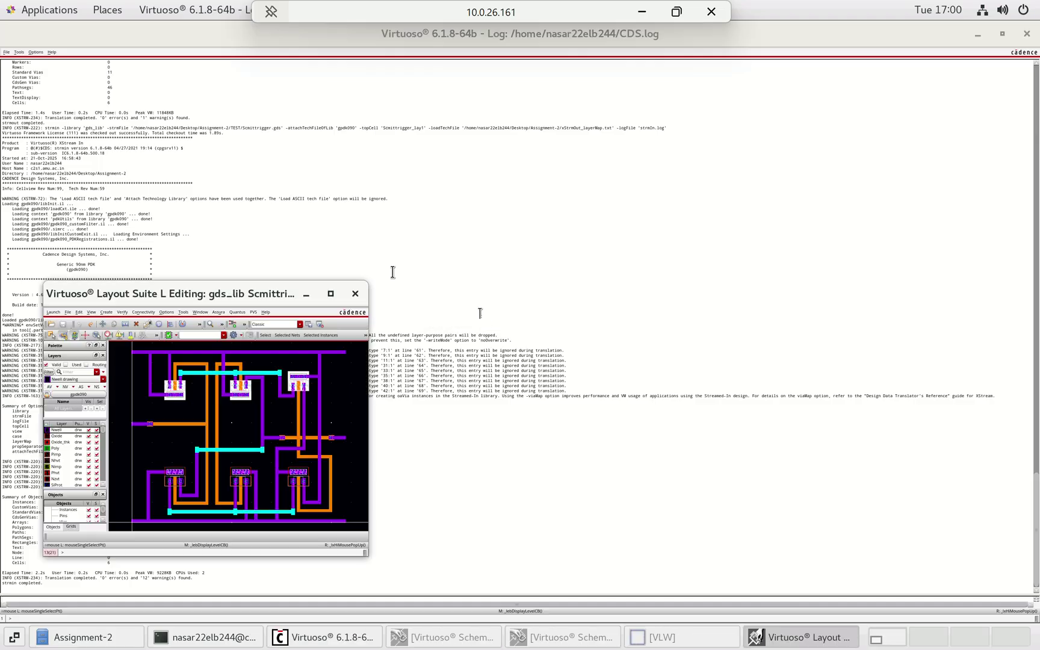
left_click(330, 293)
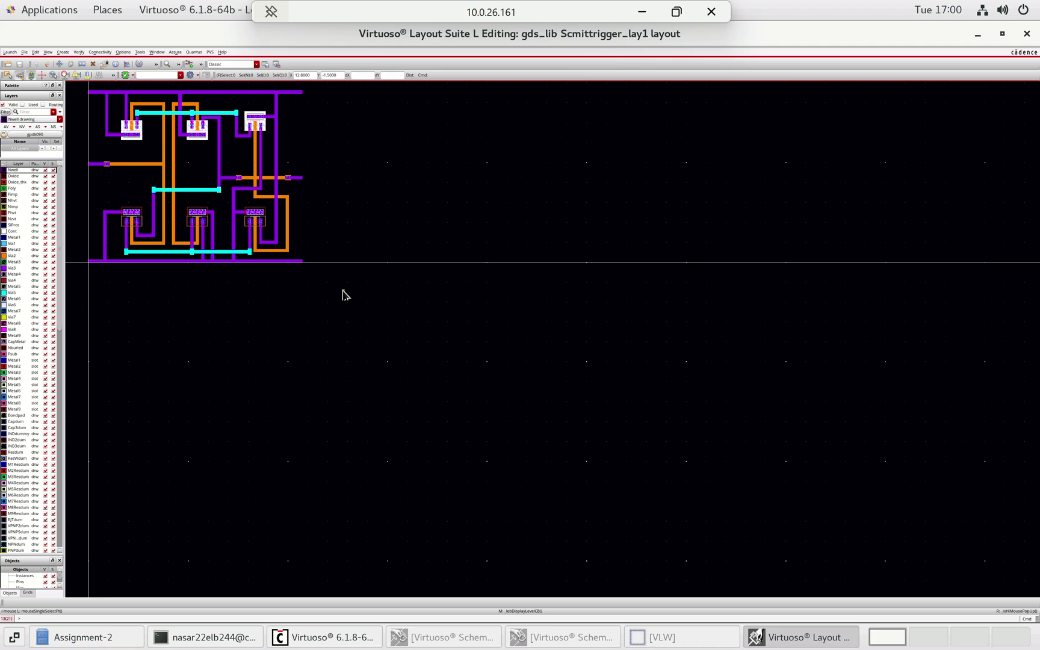
key("f")
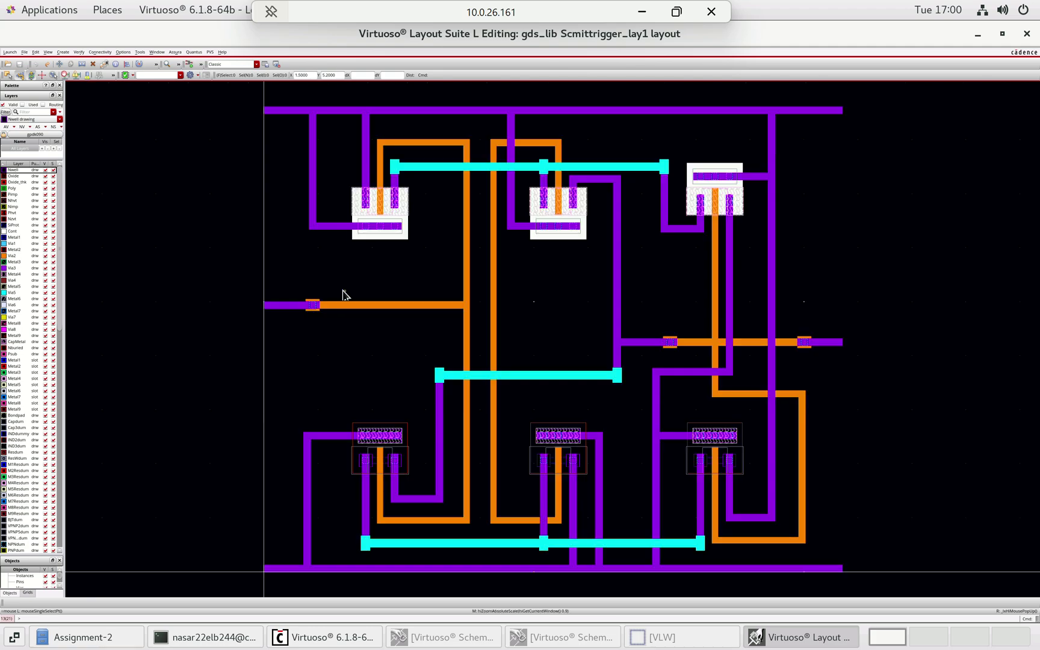